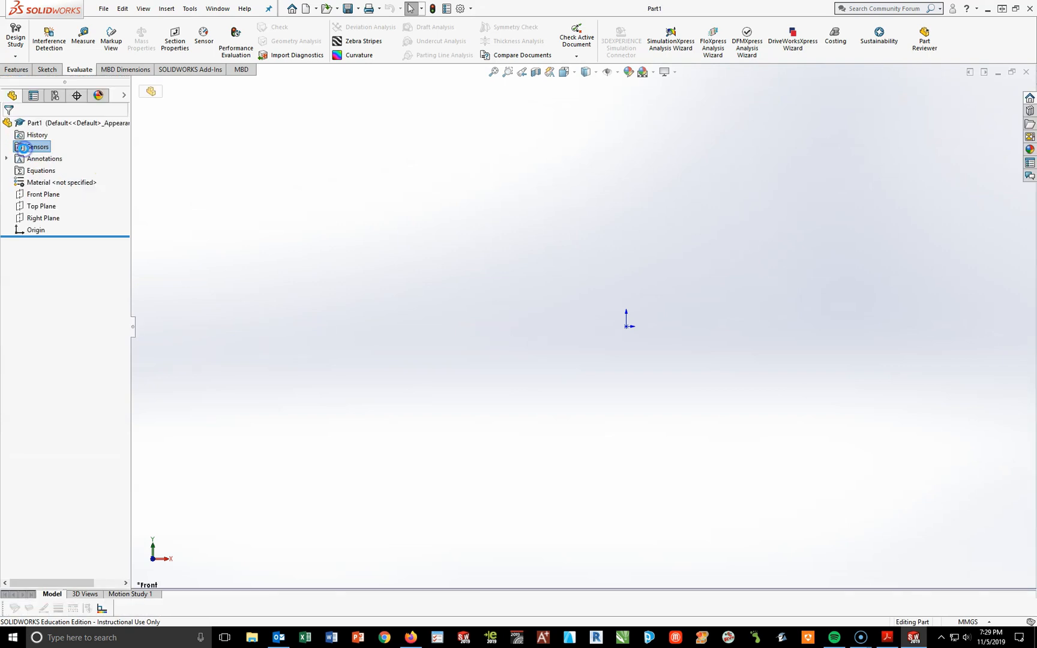
Step: Start a new sketch on the Front Plane
{"action": "left_click", "coordinate": [45, 193]}
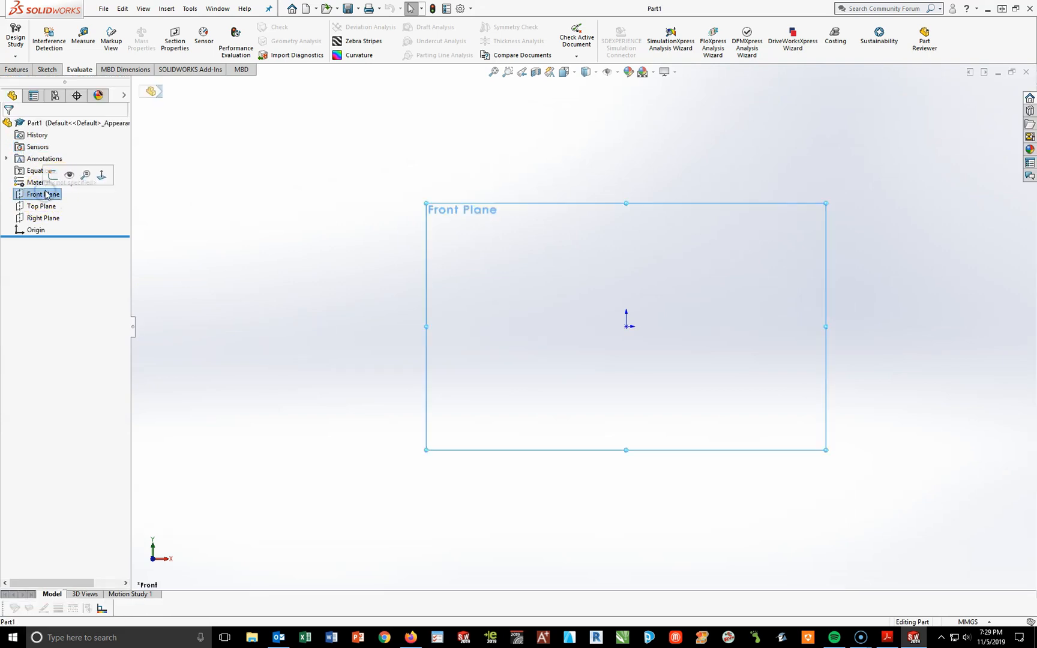
{"action": "left_click", "coordinate": [43, 70]}
{"action": "left_click", "coordinate": [4, 26]}
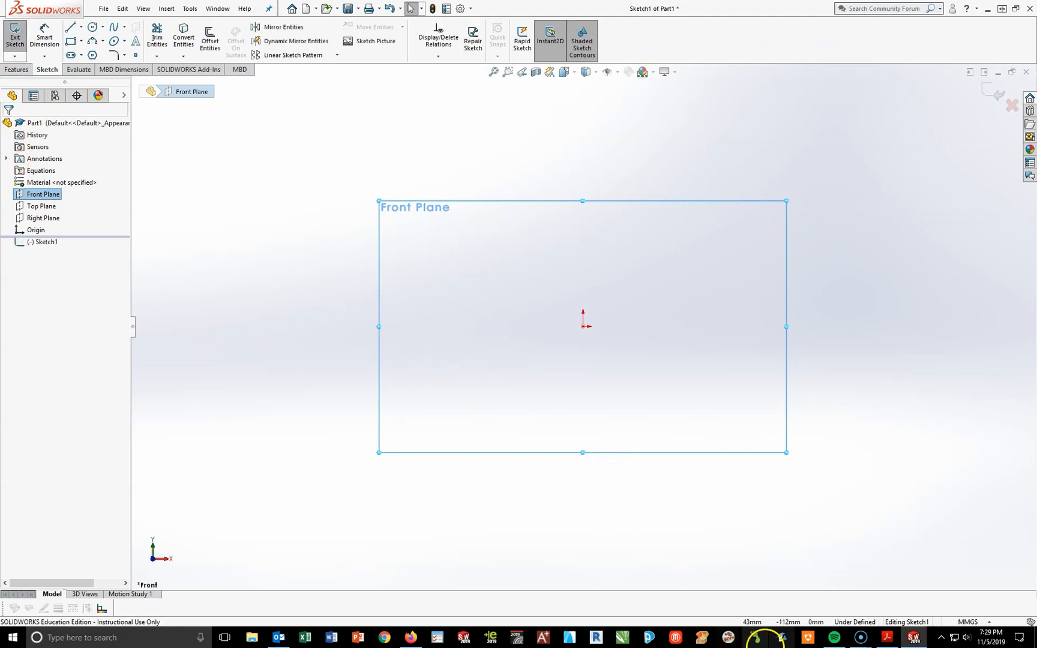
Step: Examine the front view of the bracket in ACC_7-2.PDF for its profile and dimensions, and return to the SOLIDWORKS sketch
{"action": "left_click", "coordinate": [887, 639]}
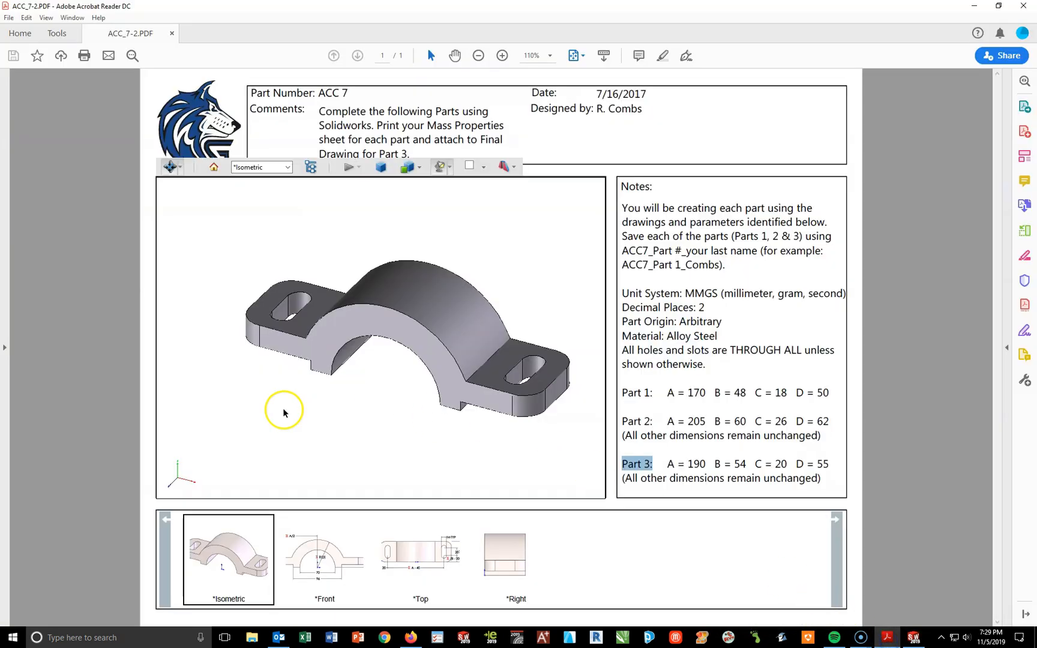
{"action": "left_click", "coordinate": [334, 552]}
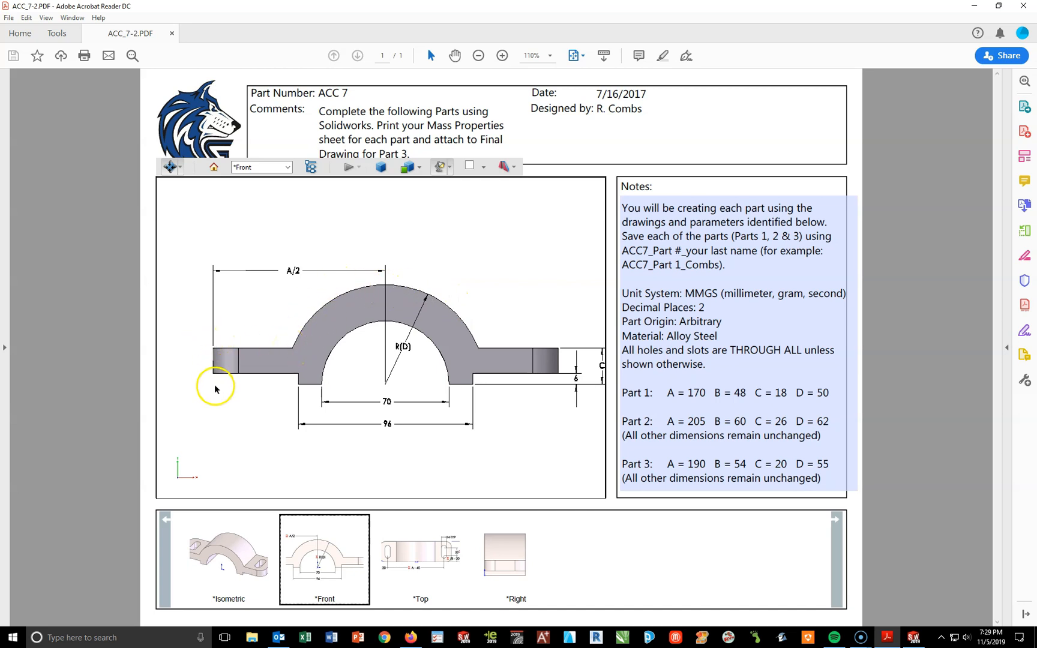
{"action": "left_click", "coordinate": [892, 639]}
{"action": "left_click", "coordinate": [893, 638]}
{"action": "left_click", "coordinate": [892, 638]}
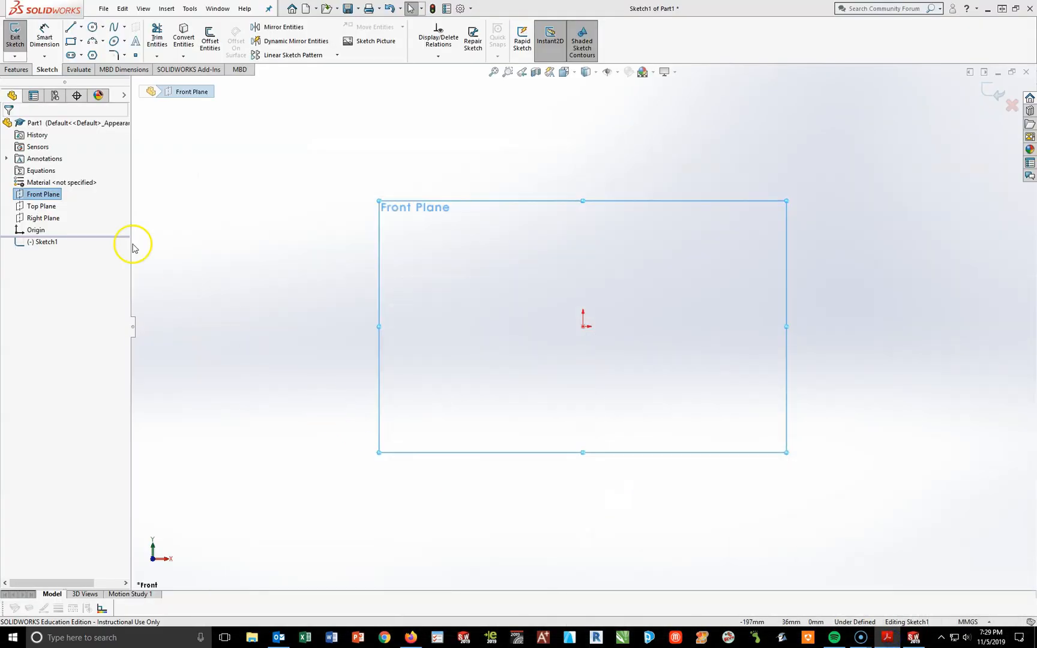
Step: From the origin, sketch the flange's bottom edge, a step down, a short foot edge and a 180° arc of about 56 mm radius
{"action": "left_click", "coordinate": [70, 27]}
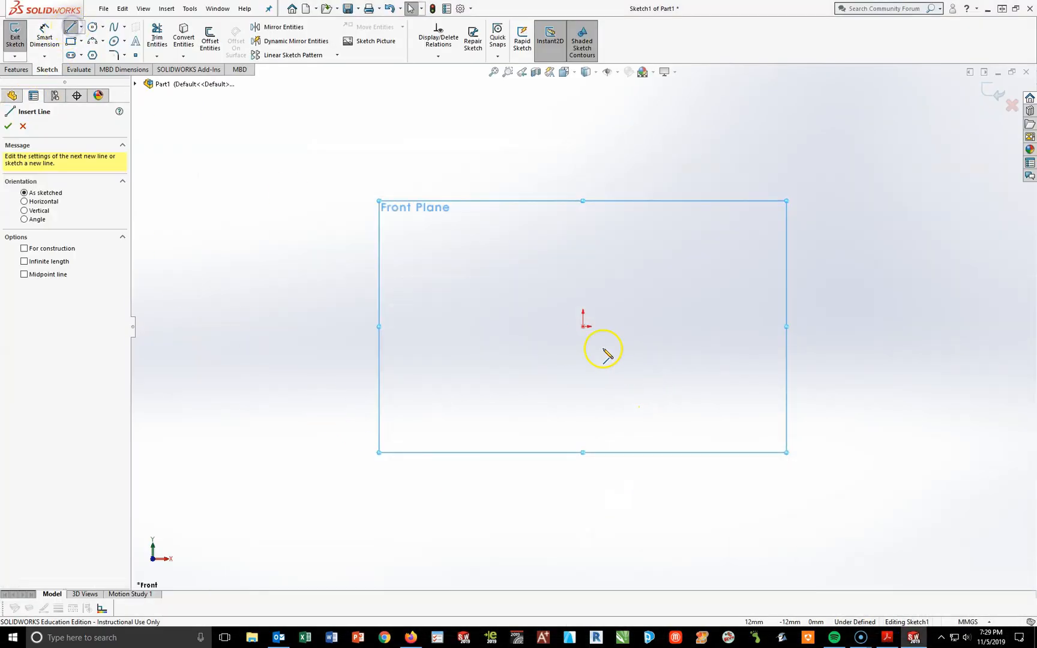
{"action": "left_click", "coordinate": [583, 327]}
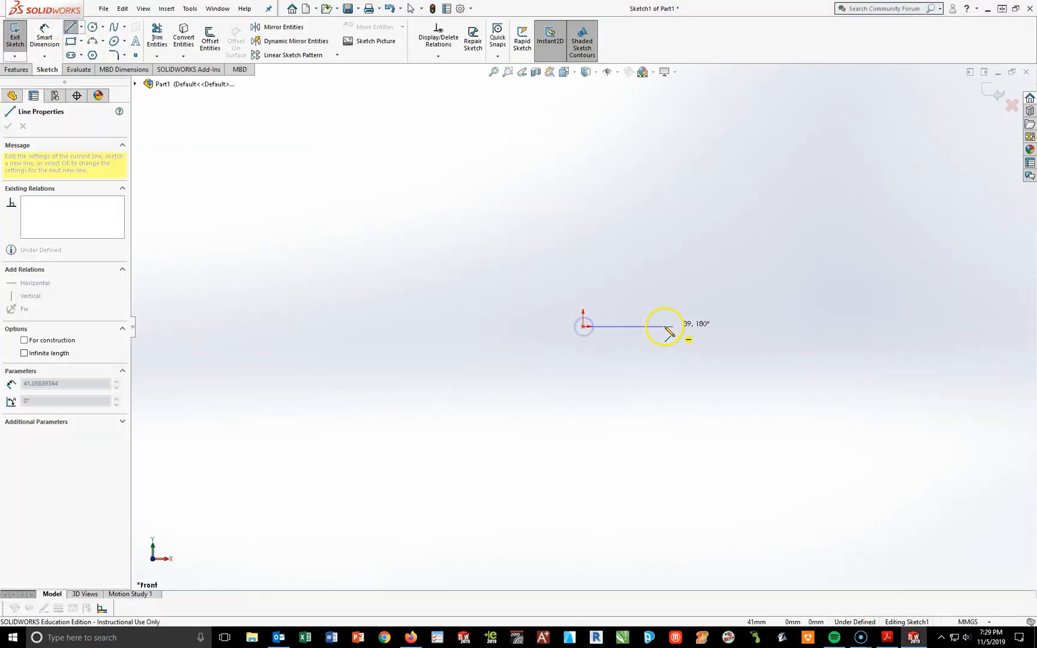
{"action": "left_click", "coordinate": [760, 327]}
{"action": "left_click", "coordinate": [801, 351]}
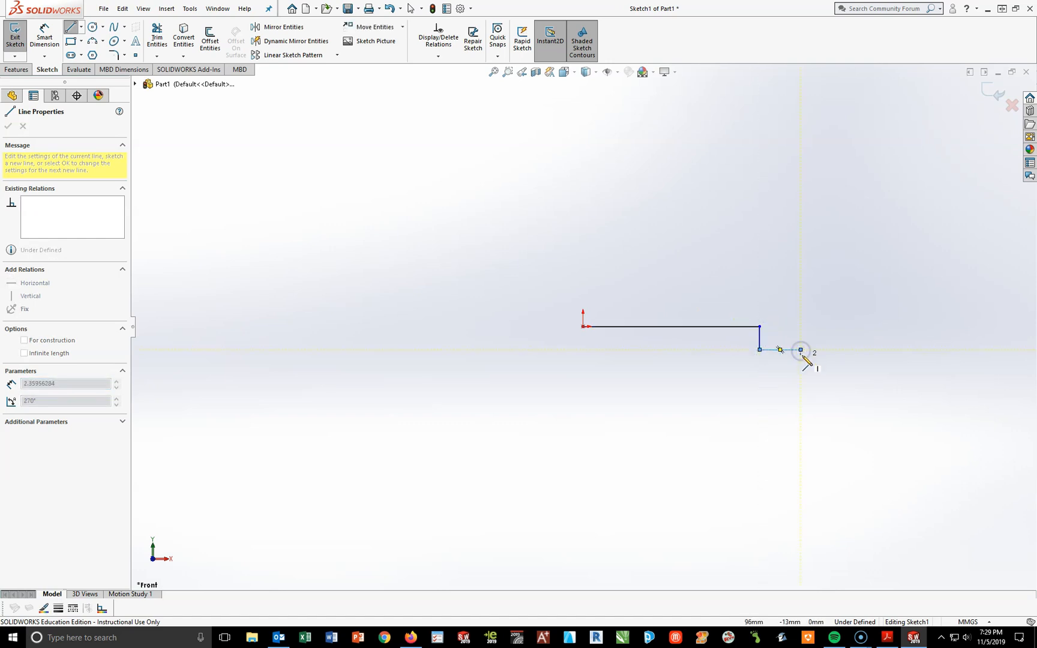
{"action": "scroll", "coordinate": [852, 300], "scroll_direction": "up", "scroll_amount": 2}
{"action": "scroll", "coordinate": [853, 300], "scroll_direction": "up", "scroll_amount": 1}
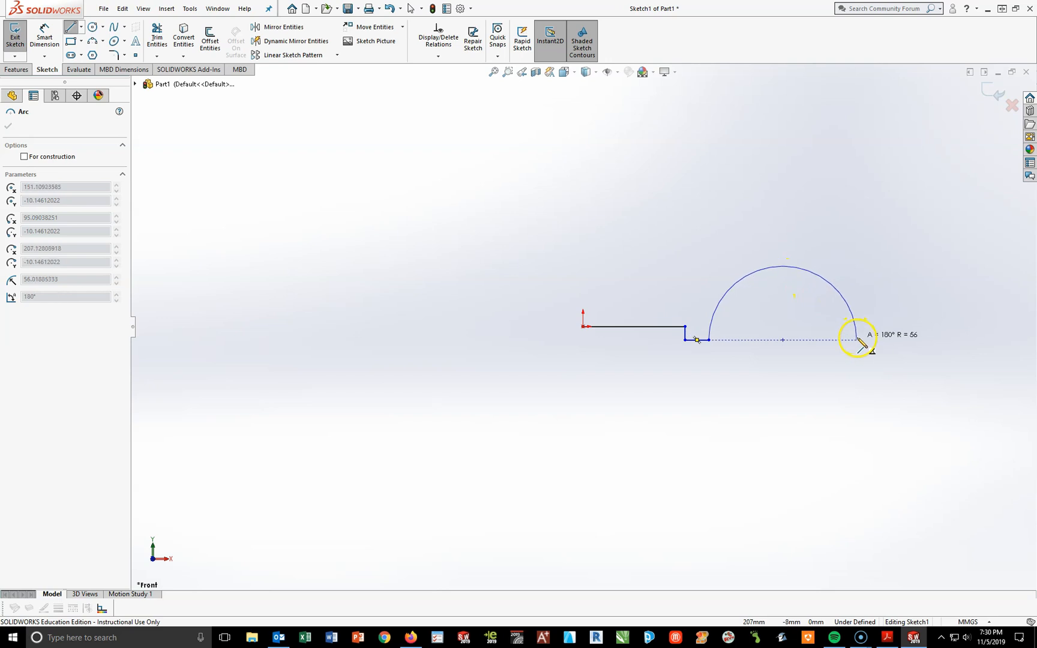
{"action": "left_click", "coordinate": [859, 340]}
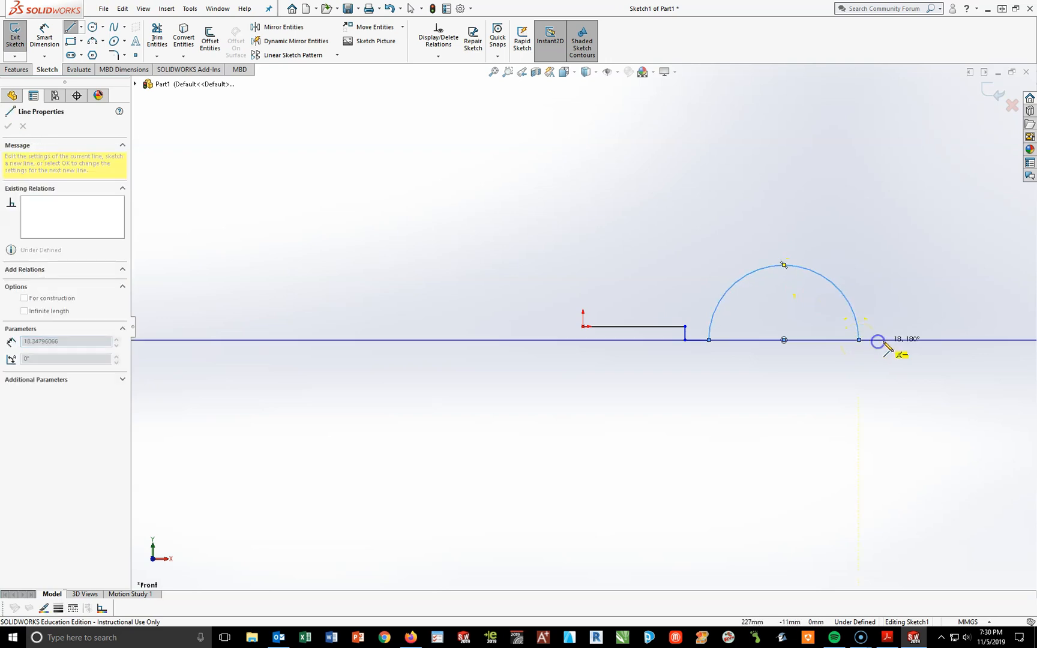
Step: Continue the profile with the second foot, a step up, and the right flange's bottom, end and top edge, the top about 81 mm long
{"action": "left_click", "coordinate": [884, 340]}
{"action": "left_click", "coordinate": [884, 326]}
{"action": "left_click", "coordinate": [1001, 326]}
{"action": "left_click", "coordinate": [1001, 298]}
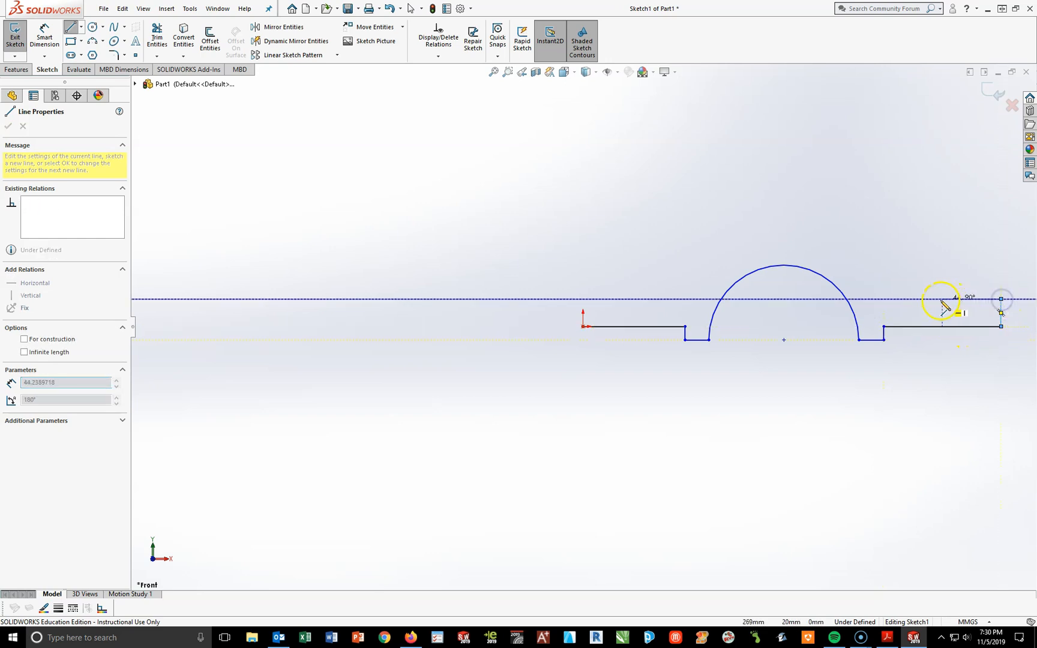
{"action": "left_click", "coordinate": [893, 298]}
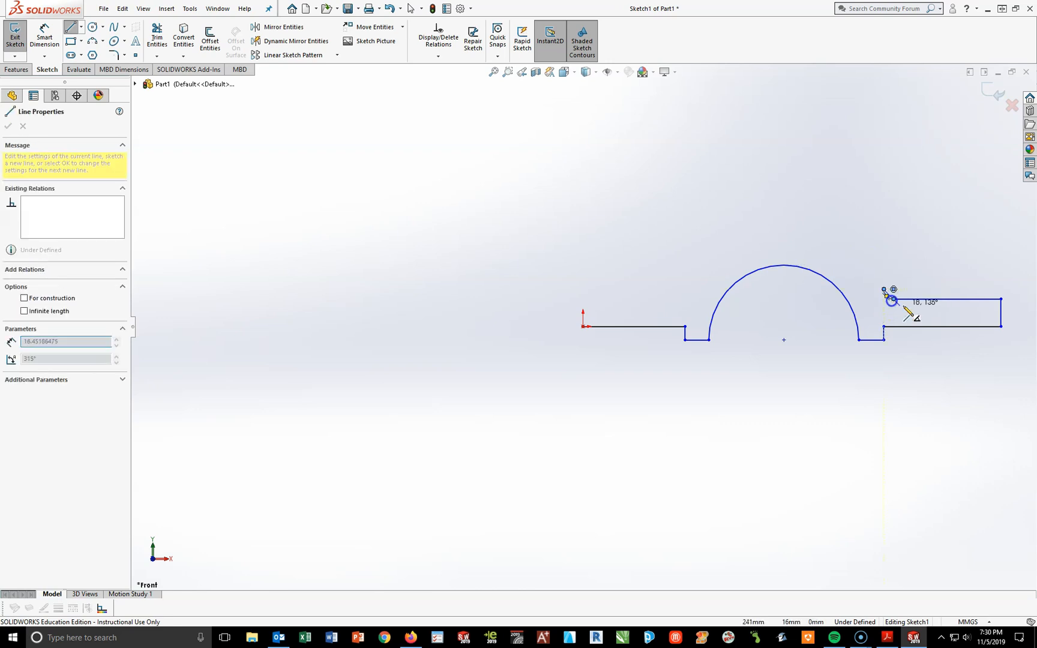
{"action": "key", "text": "Escape"}
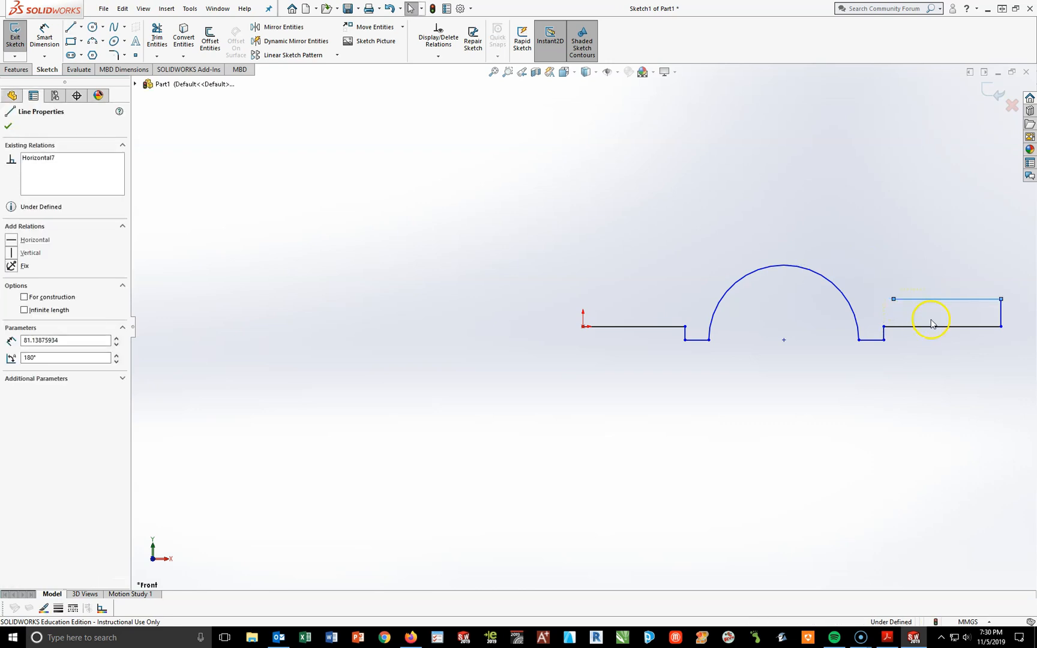
Step: Sketch an outer arc of about 83 mm radius and close the profile with the left flange's top and 26 mm end edge at the origin
{"action": "left_click", "coordinate": [71, 28]}
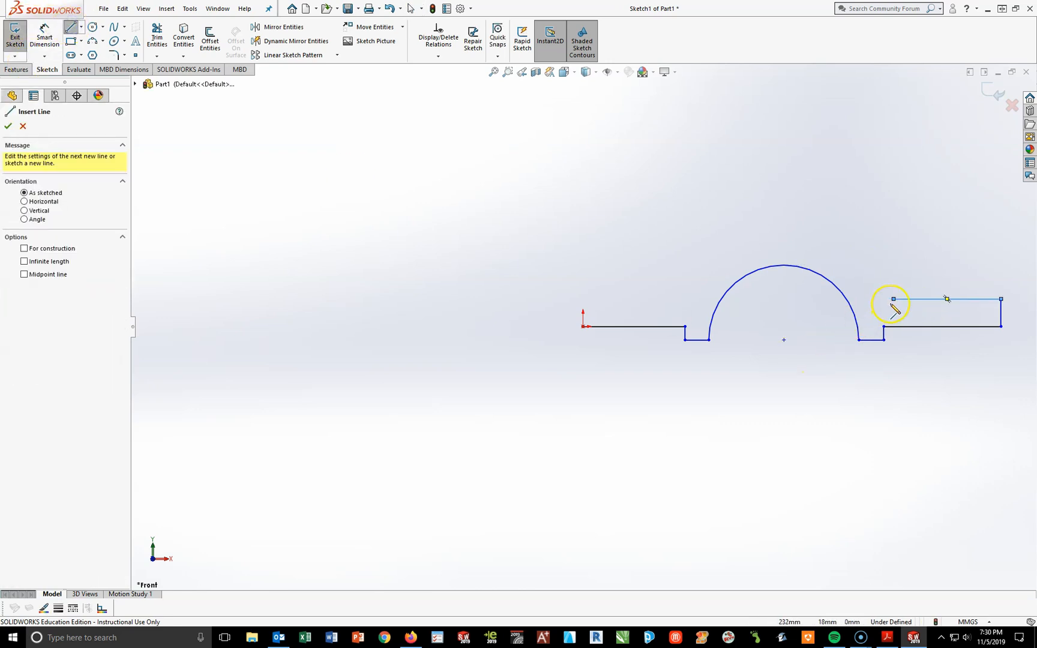
{"action": "left_click", "coordinate": [894, 299]}
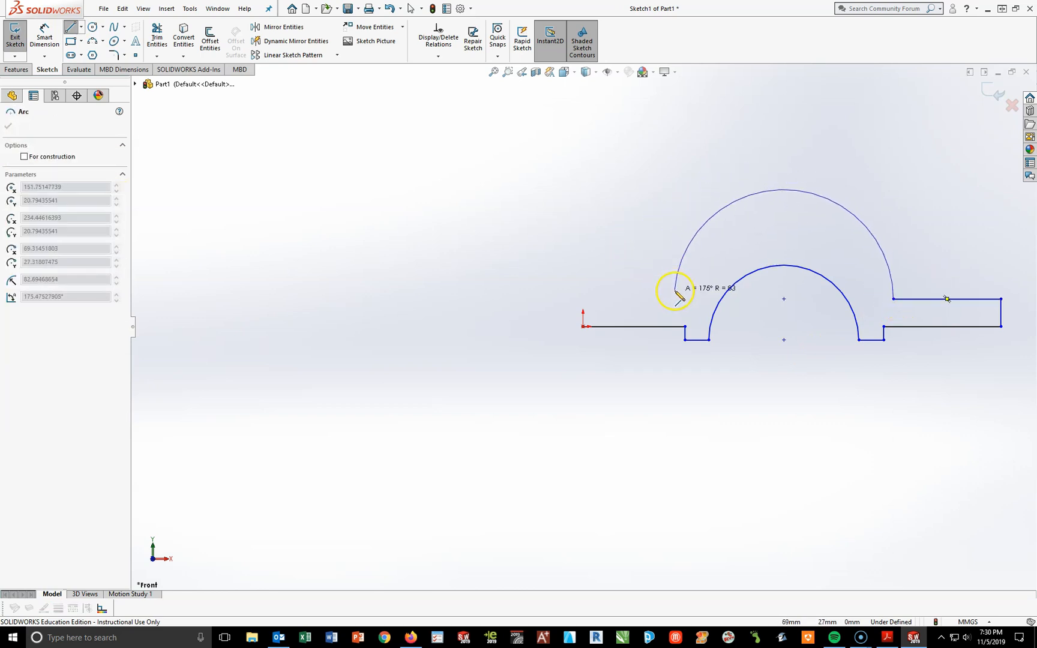
{"action": "left_click", "coordinate": [674, 292]}
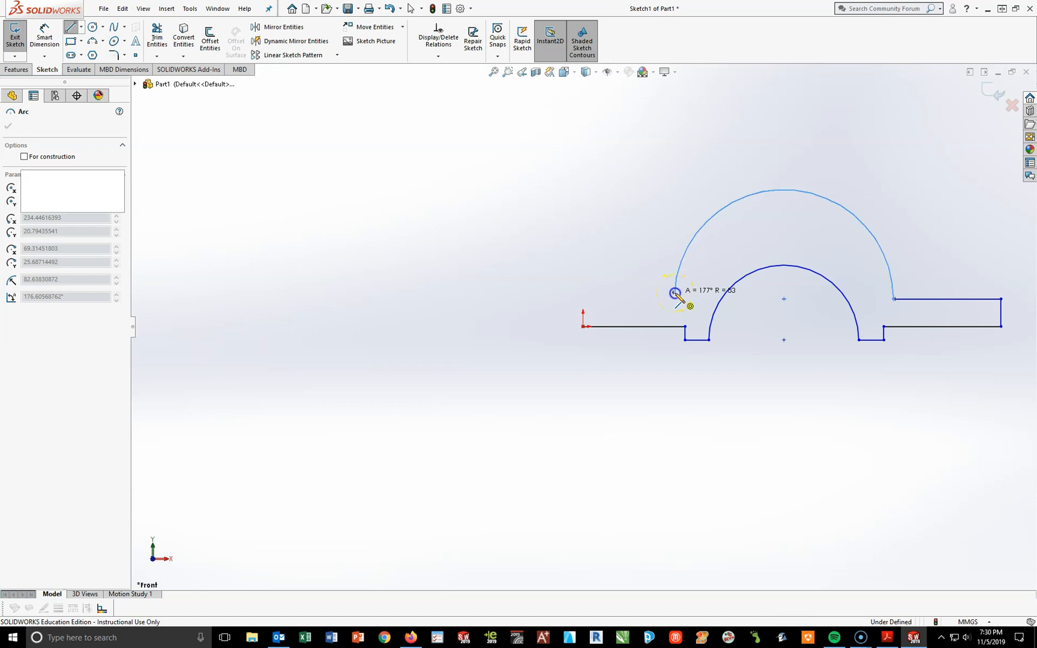
{"action": "left_click", "coordinate": [582, 292]}
{"action": "left_click", "coordinate": [582, 326]}
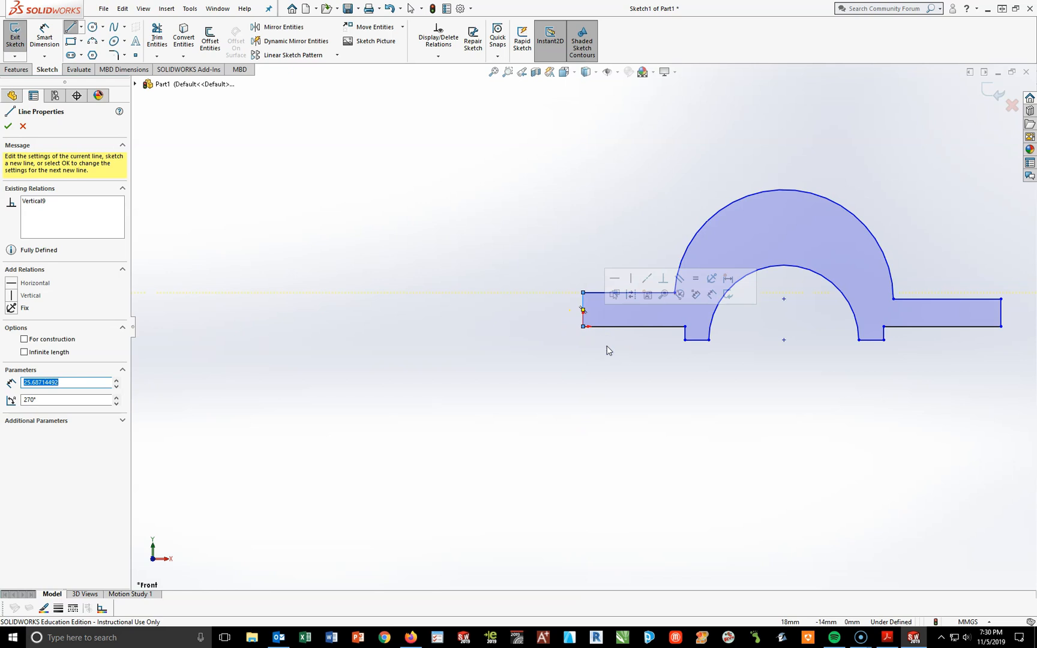
{"action": "key", "text": "f"}
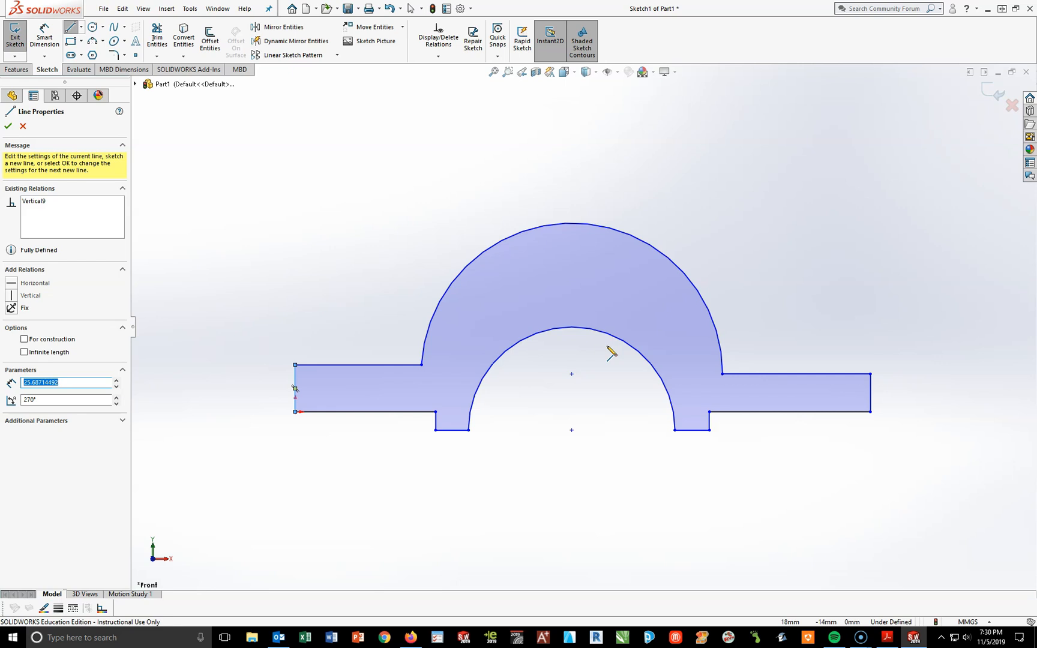
{"action": "key", "text": "Escape"}
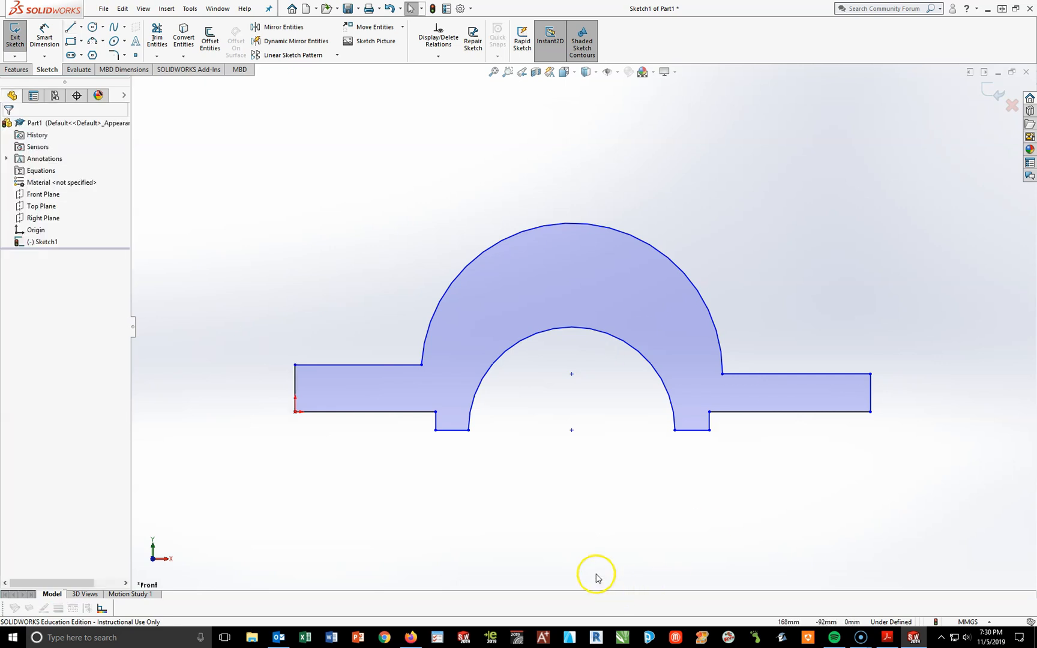
Step: Make the outer and inner arcs concentric
{"action": "left_click", "coordinate": [569, 224]}
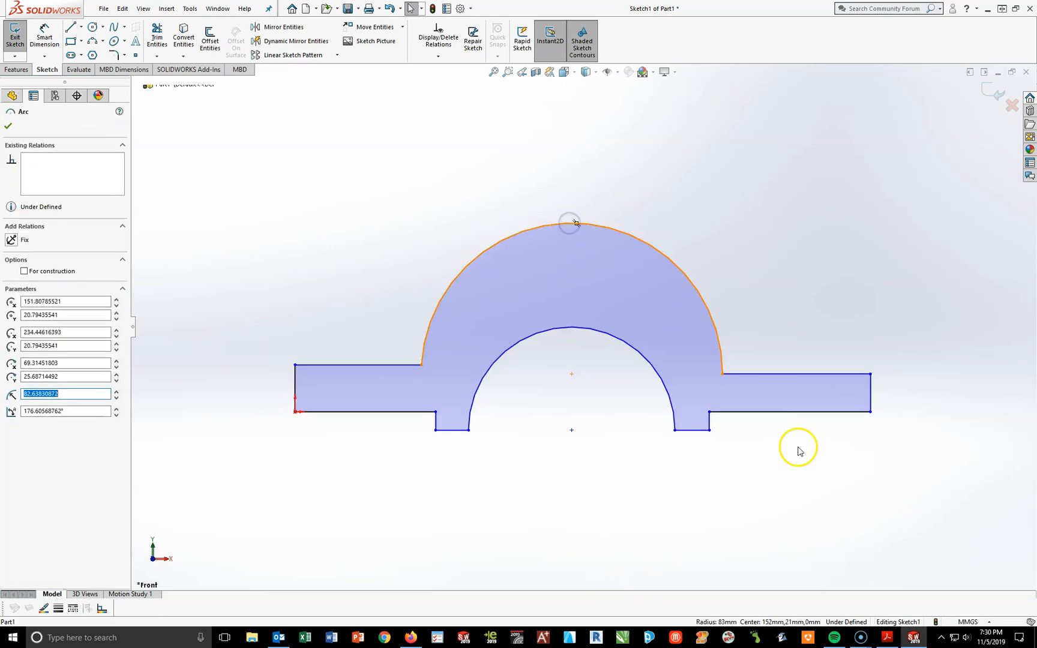
{"action": "left_click", "coordinate": [611, 337], "text": "ctrl"}
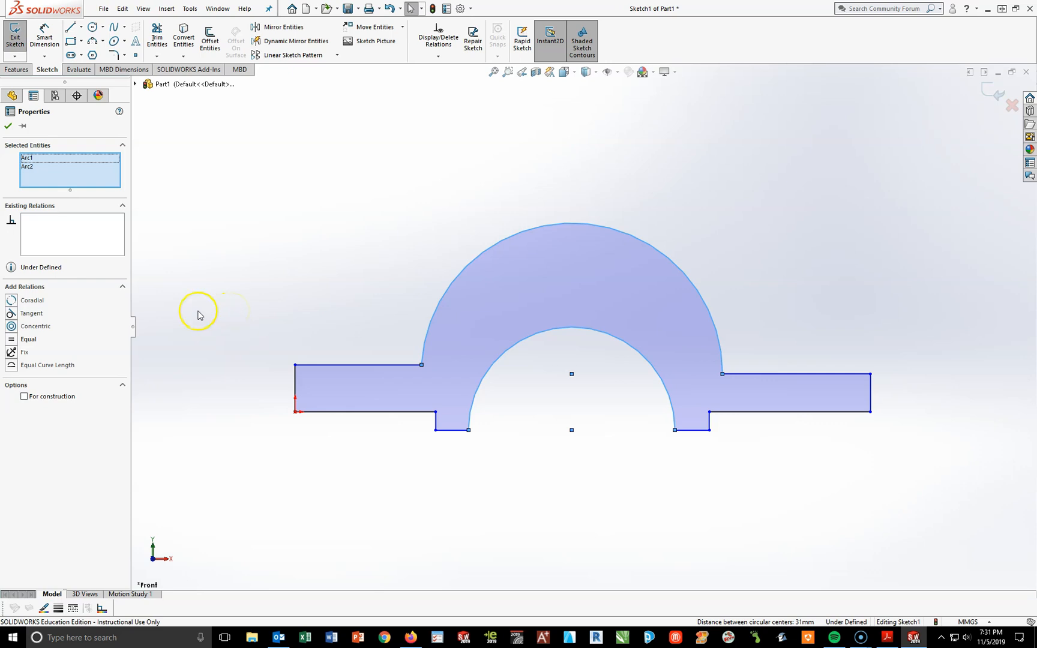
{"action": "left_click", "coordinate": [11, 329]}
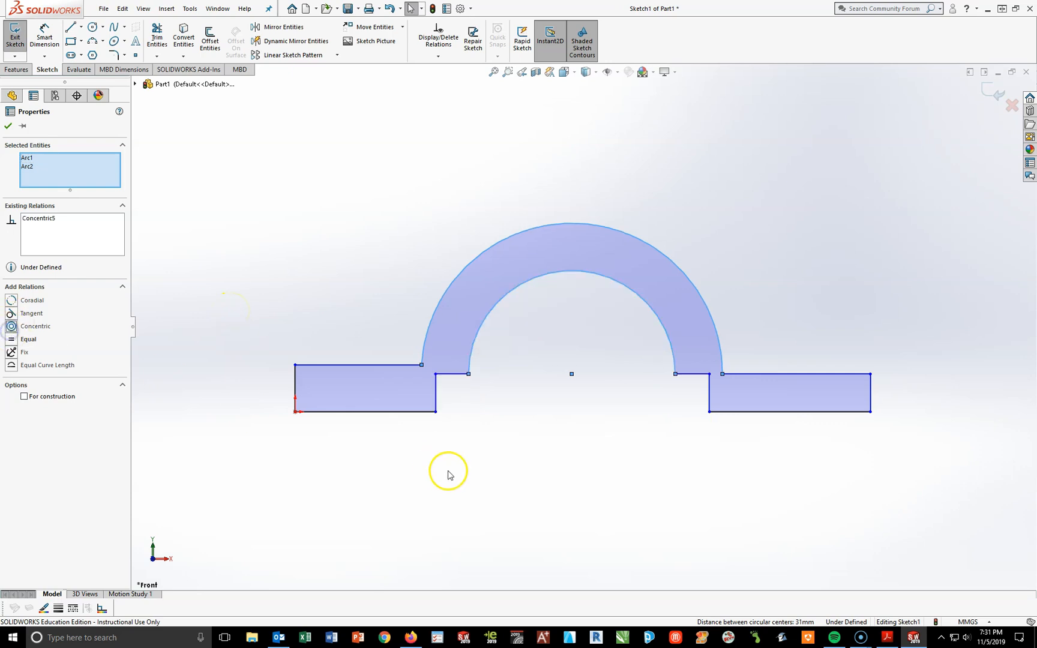
{"action": "left_click", "coordinate": [546, 495]}
Step: Try to lower the feet below the flanges and raise the right flange's top edge by repositioning their endpoints
{"action": "mouse_move", "coordinate": [469, 375]}
{"action": "left_mouse_down"}
{"action": "mouse_move", "coordinate": [477, 448]}
{"action": "mouse_move", "coordinate": [472, 423]}
{"action": "left_mouse_up"}
{"action": "left_click_drag", "start_coordinate": [733, 423], "coordinate": [731, 380]}
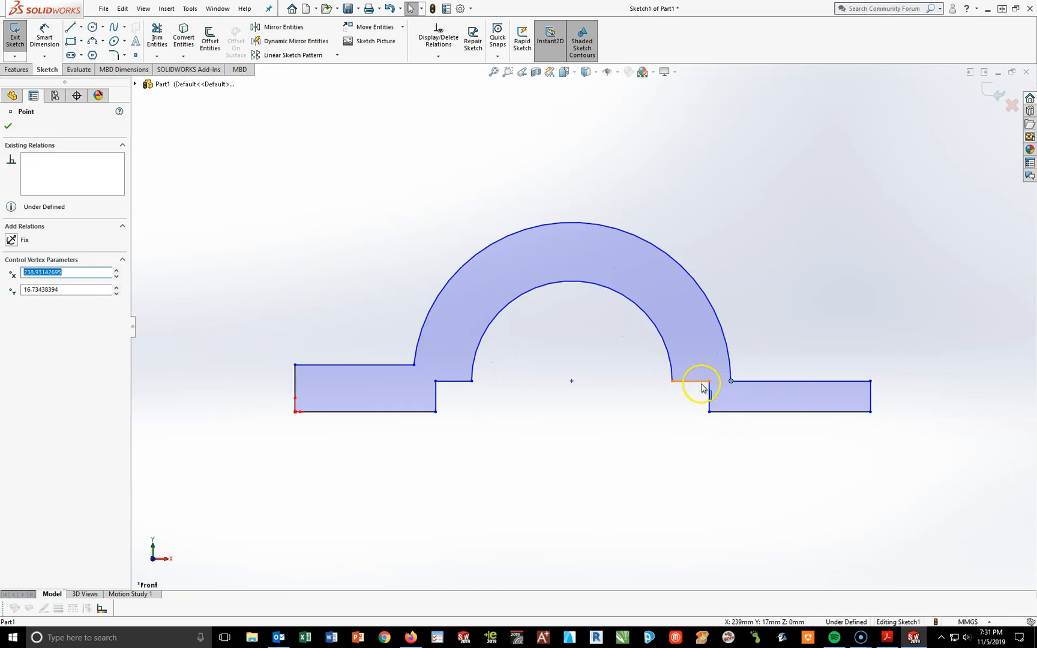
{"action": "left_click", "coordinate": [700, 385]}
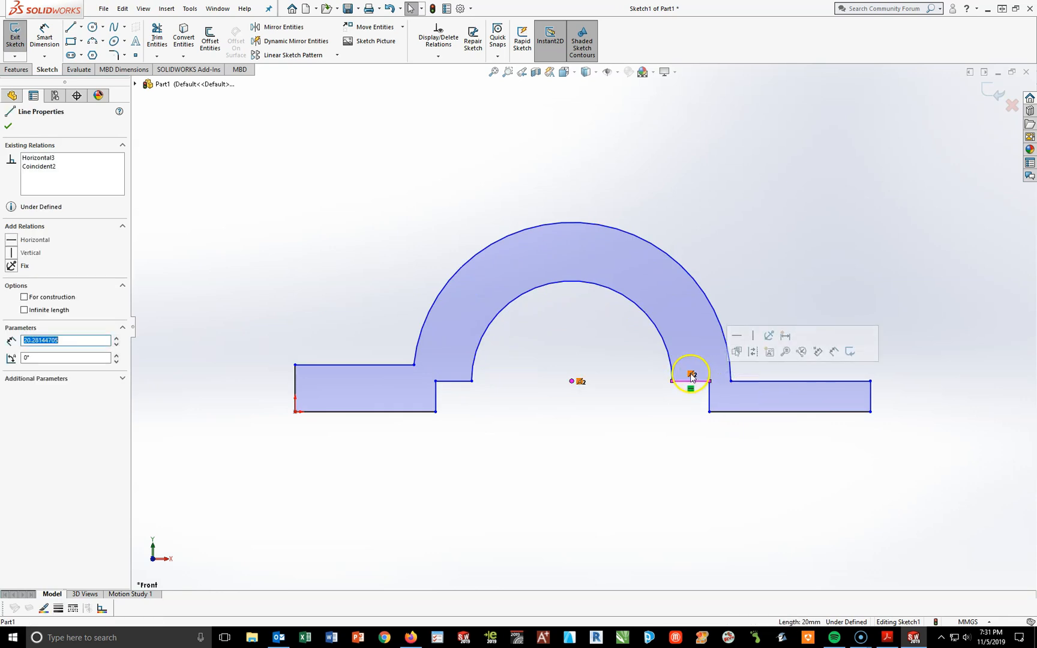
{"action": "left_click_drag", "start_coordinate": [672, 382], "coordinate": [669, 431]}
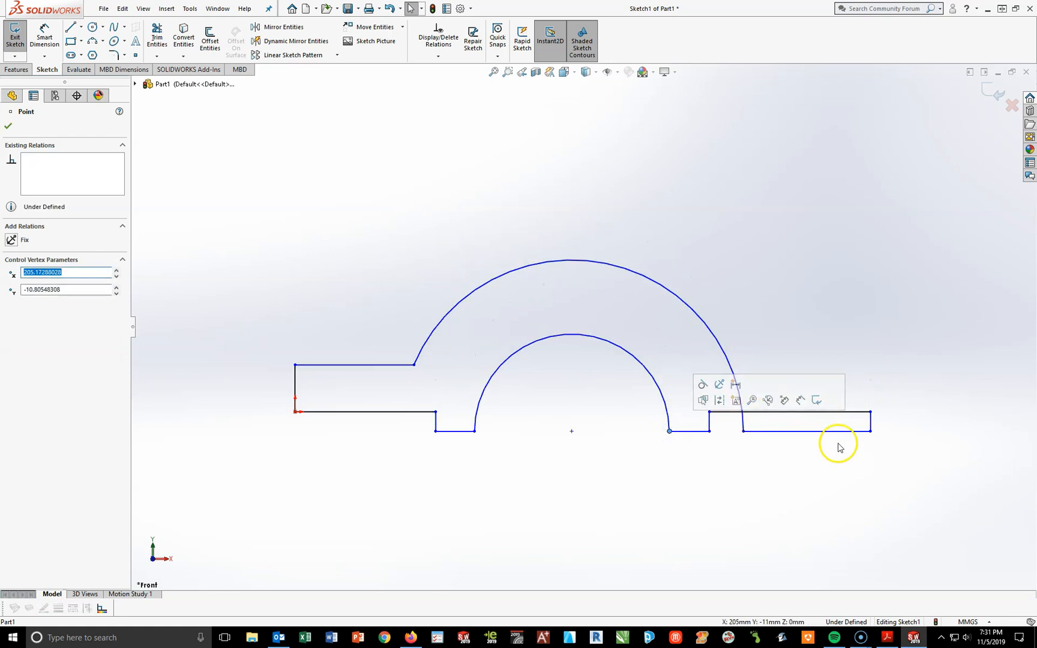
{"action": "left_click_drag", "start_coordinate": [870, 431], "coordinate": [870, 383]}
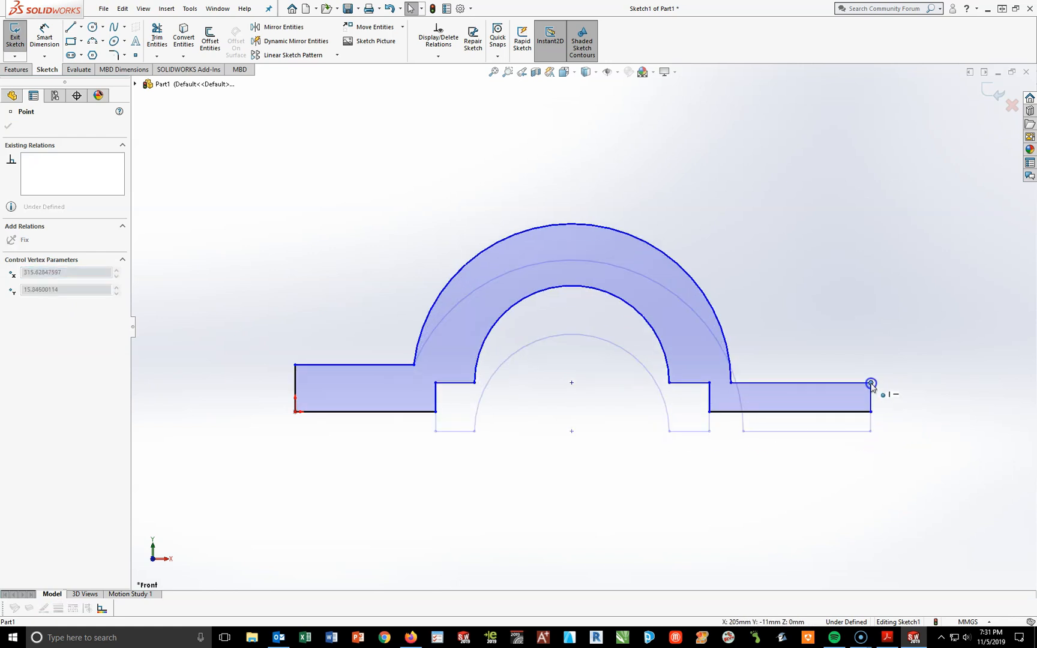
{"action": "left_click", "coordinate": [914, 438]}
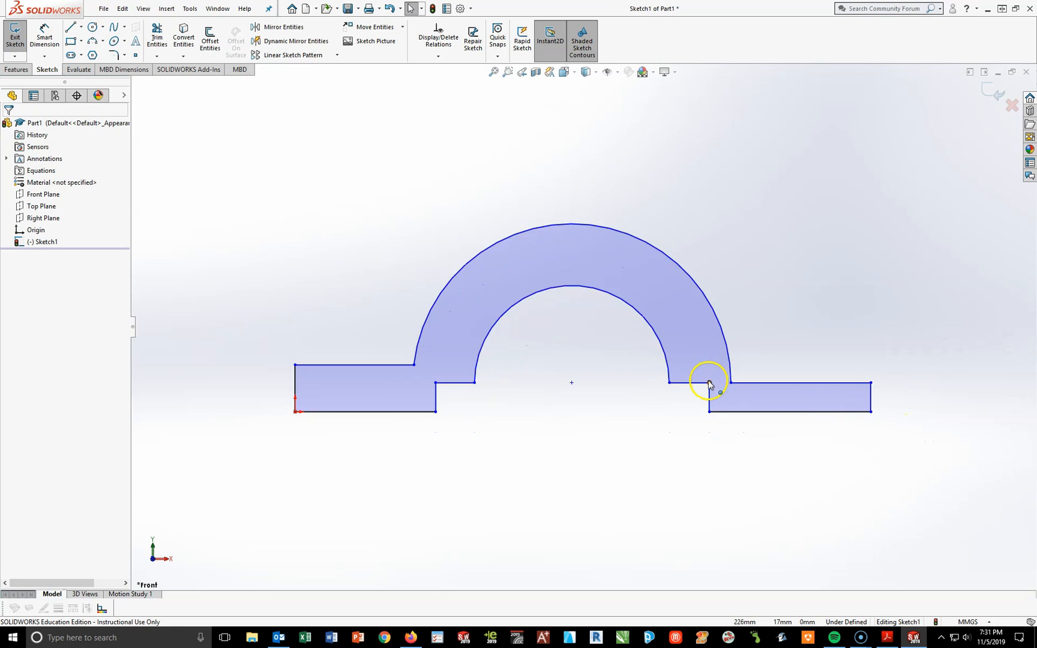
Step: Move the right foot's horizontal edge down below the bottom edges of the flanges
{"action": "left_click", "coordinate": [730, 382]}
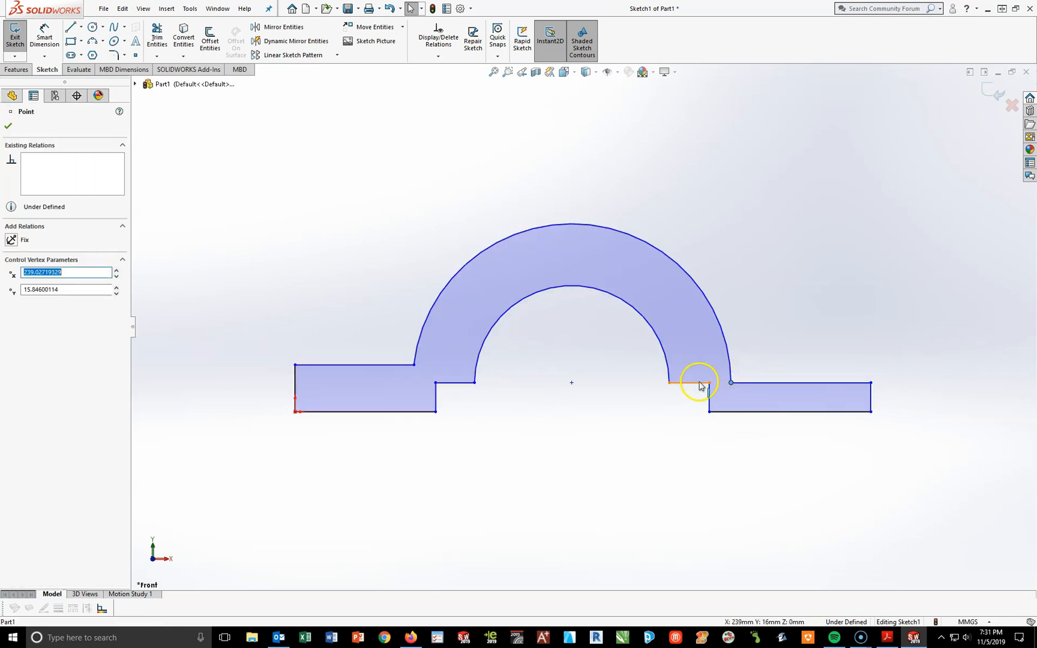
{"action": "left_click", "coordinate": [709, 393]}
{"action": "left_click", "coordinate": [724, 429]}
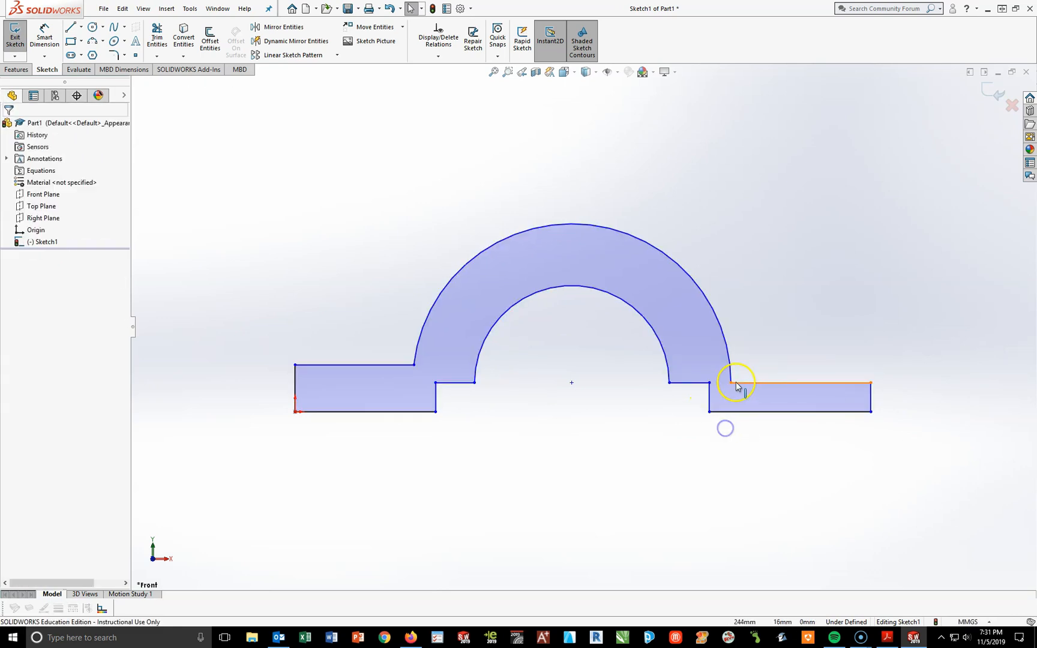
{"action": "left_click_drag", "start_coordinate": [694, 387], "coordinate": [690, 439]}
{"action": "left_click", "coordinate": [727, 469]}
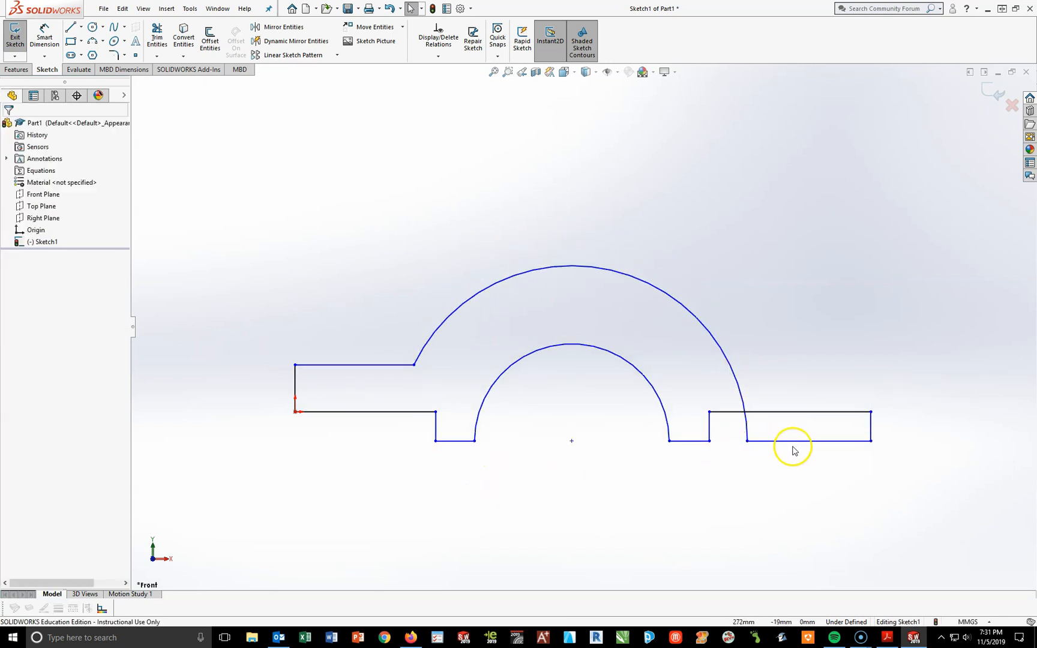
{"action": "left_click", "coordinate": [747, 425]}
{"action": "left_click", "coordinate": [724, 462]}
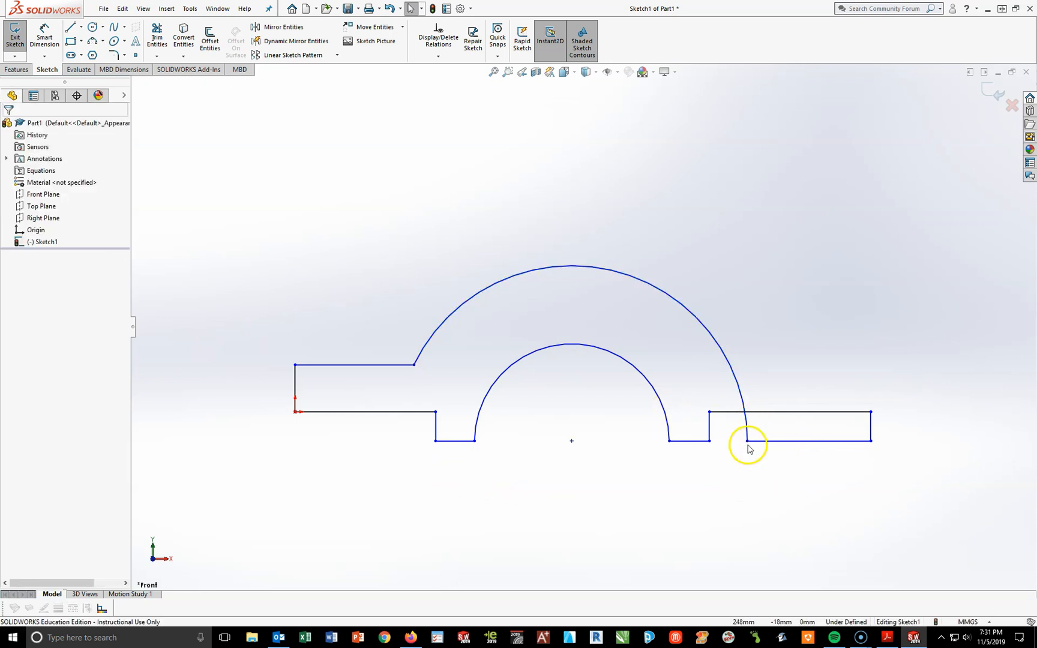
Step: Try to move the outer arc's right endpoint and its attached flange edge away from the level of the feet
{"action": "left_click", "coordinate": [709, 414]}
{"action": "left_click", "coordinate": [747, 440]}
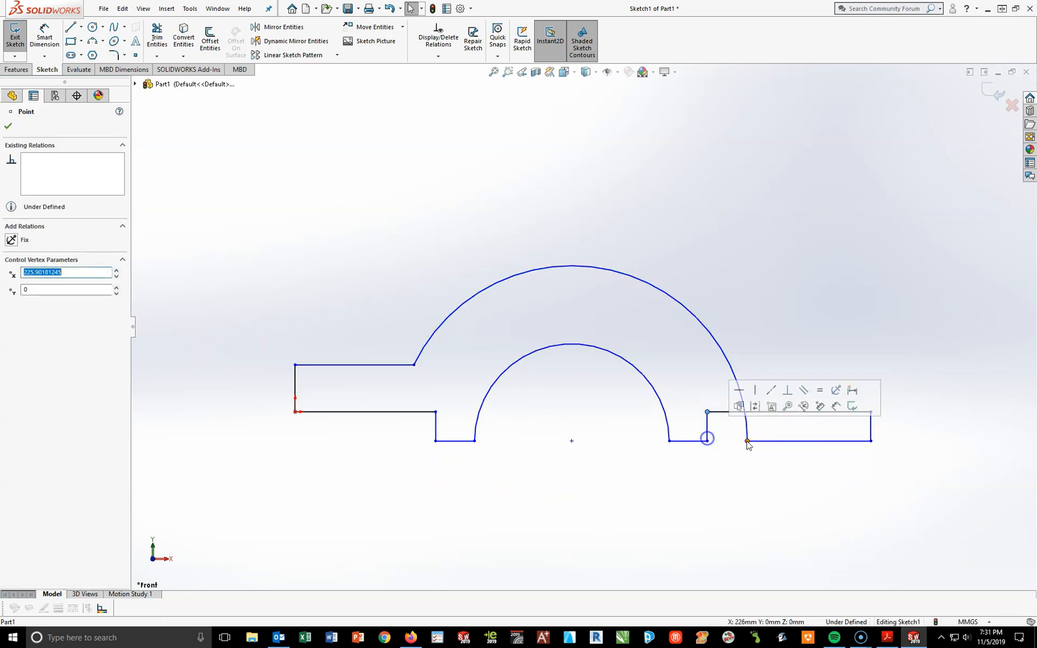
{"action": "mouse_move", "coordinate": [746, 441]}
{"action": "left_mouse_down"}
{"action": "mouse_move", "coordinate": [745, 423]}
{"action": "mouse_move", "coordinate": [746, 444]}
{"action": "left_mouse_up"}
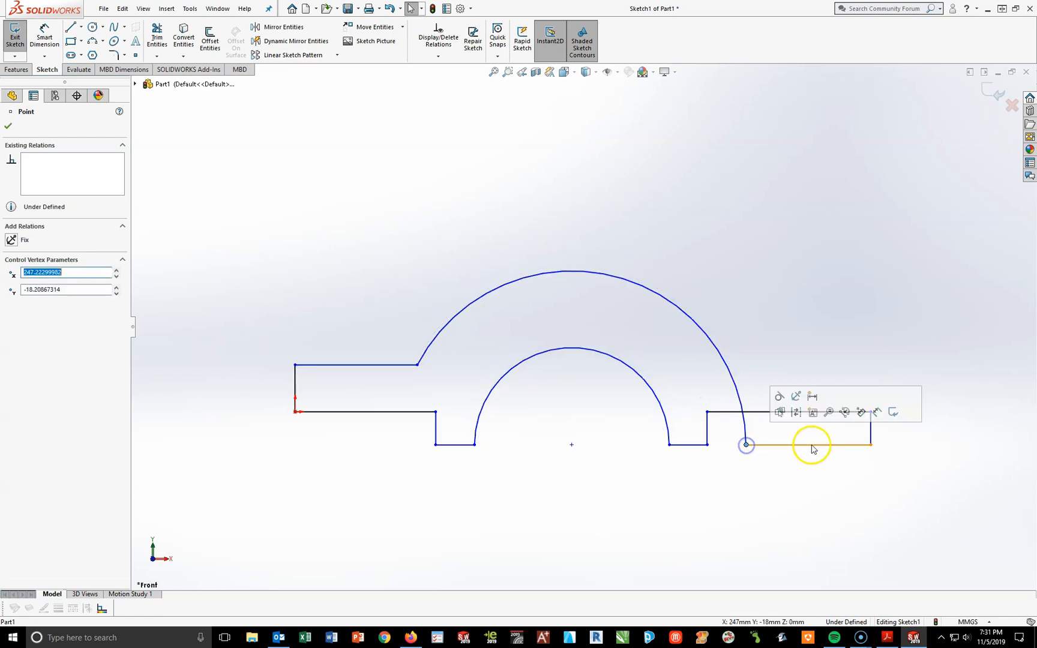
{"action": "left_click", "coordinate": [708, 444]}
{"action": "left_click", "coordinate": [745, 444]}
{"action": "left_click", "coordinate": [744, 429]}
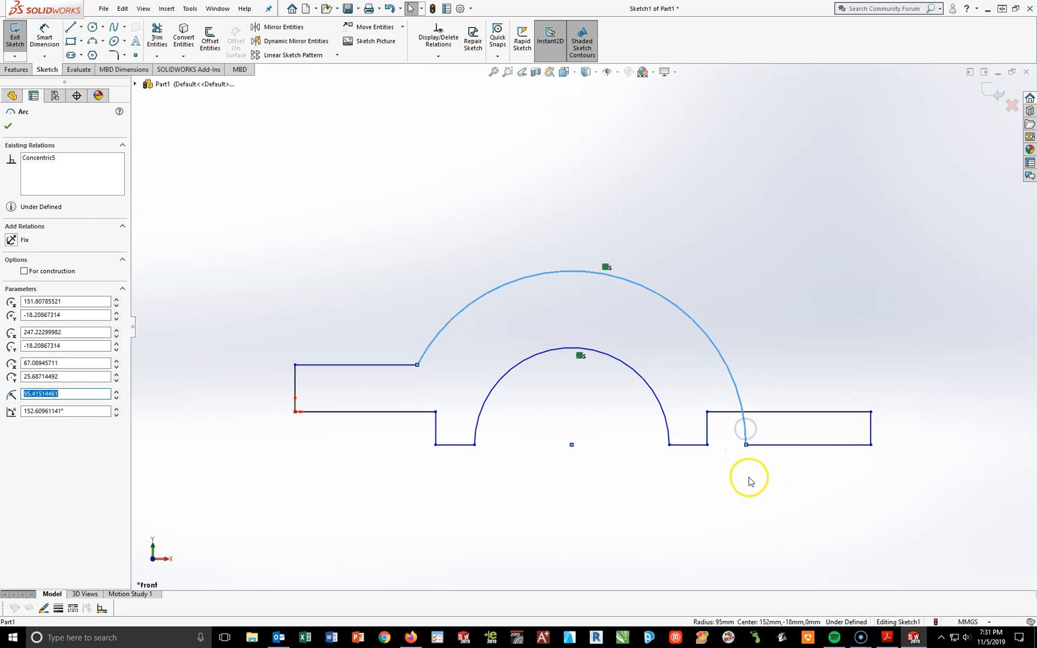
Step: Delete the coincident relation tying the right flange's loose edge to the arc centre and raise that edge above the flange's bottom edge
{"action": "left_click", "coordinate": [572, 446]}
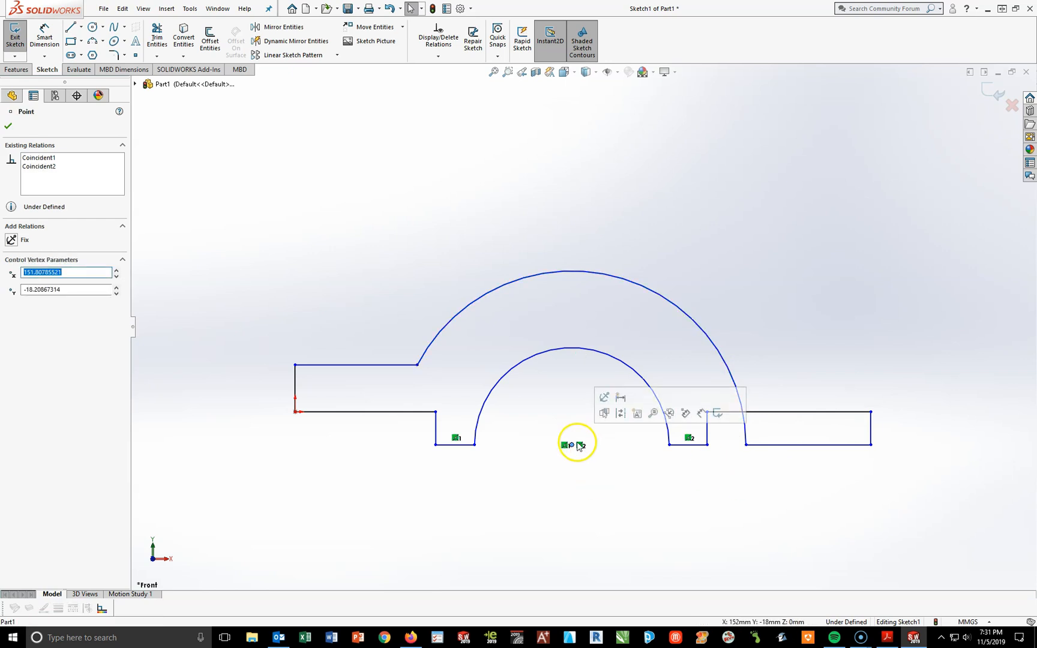
{"action": "left_click", "coordinate": [578, 445]}
{"action": "left_click", "coordinate": [572, 445]}
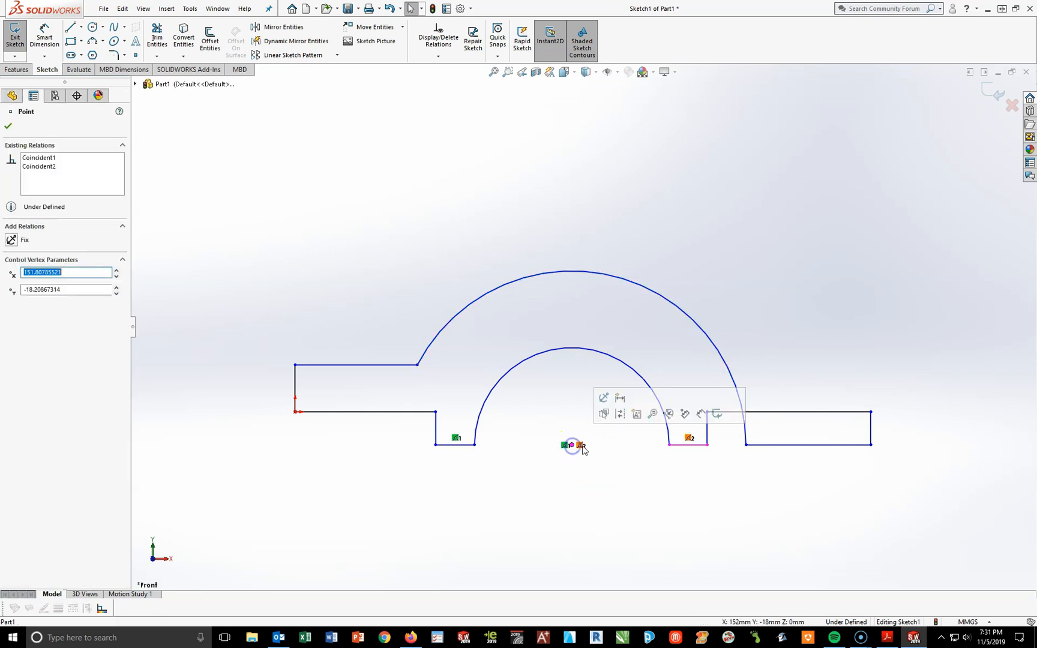
{"action": "left_click", "coordinate": [567, 447]}
{"action": "left_click", "coordinate": [754, 452]}
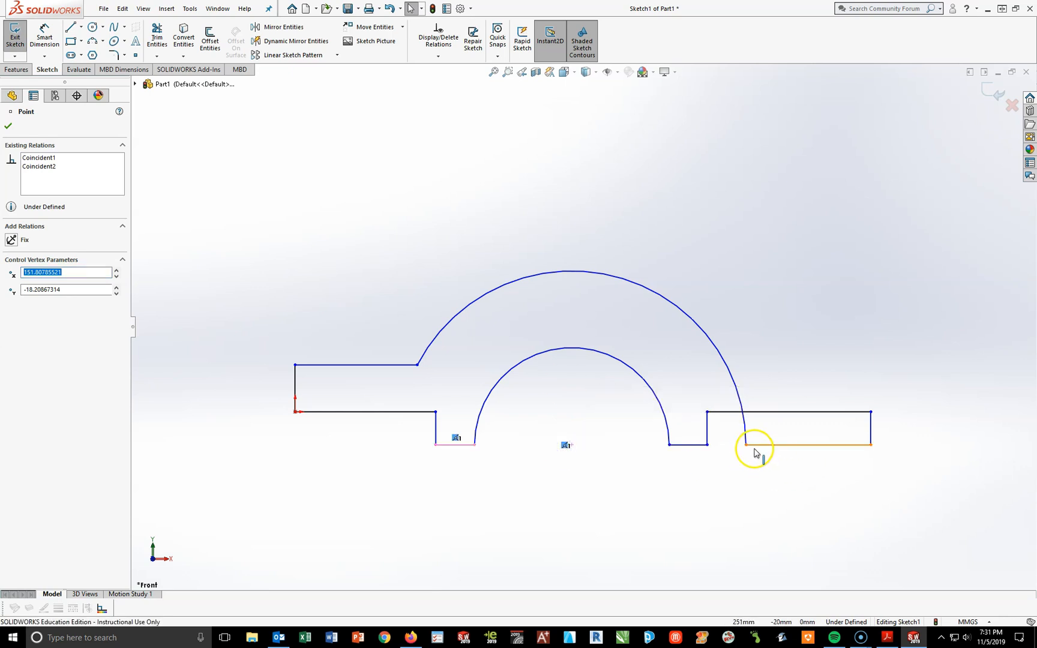
{"action": "left_click", "coordinate": [750, 451]}
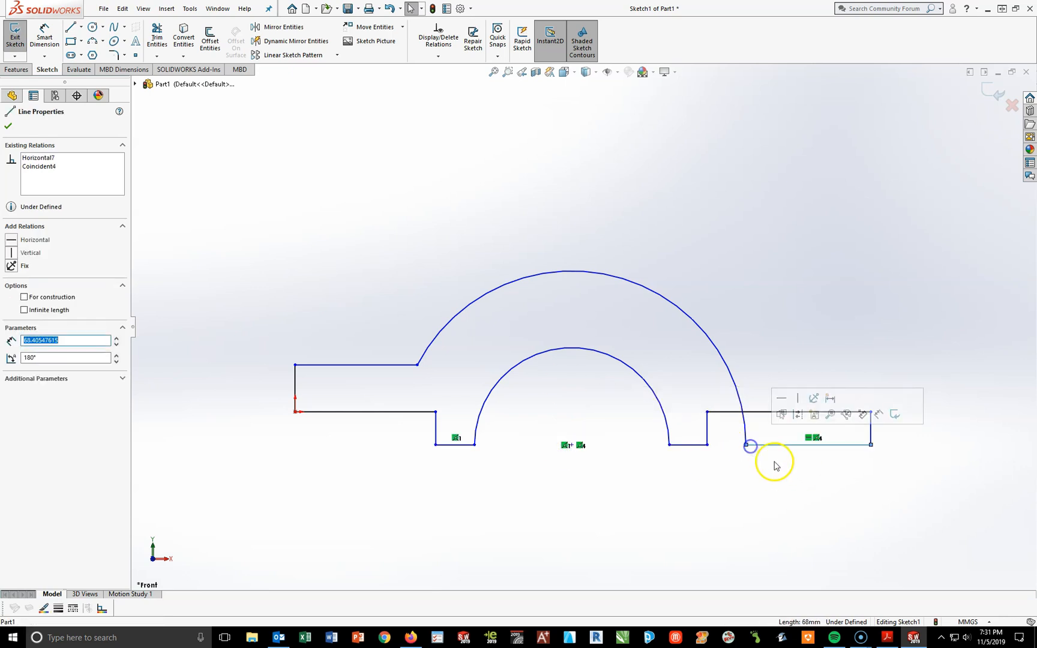
{"action": "left_click", "coordinate": [817, 438]}
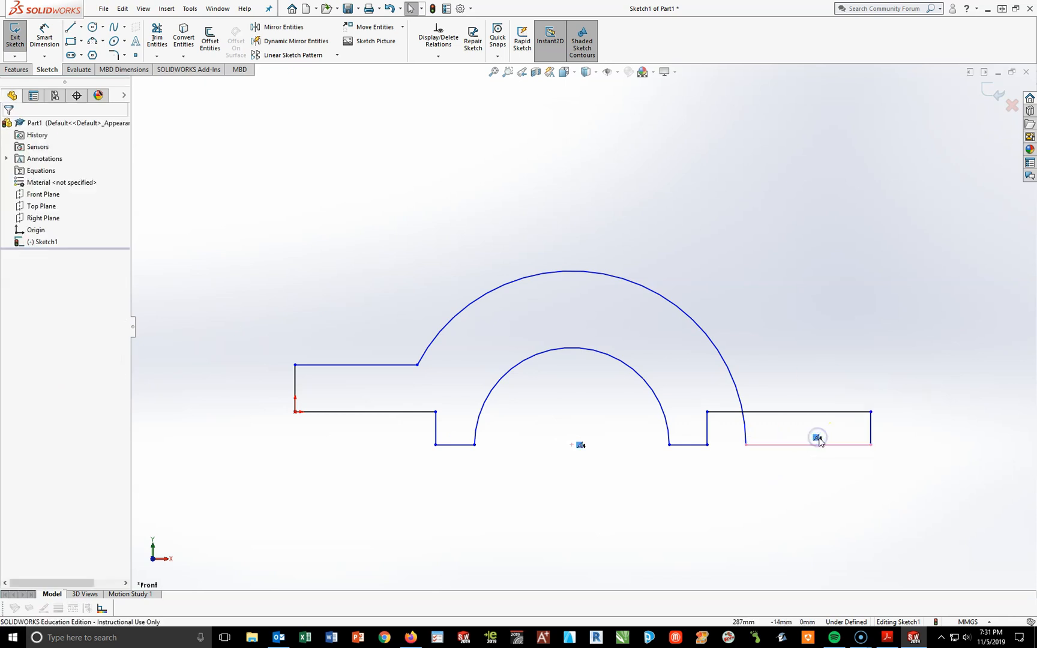
{"action": "key", "text": "Delete"}
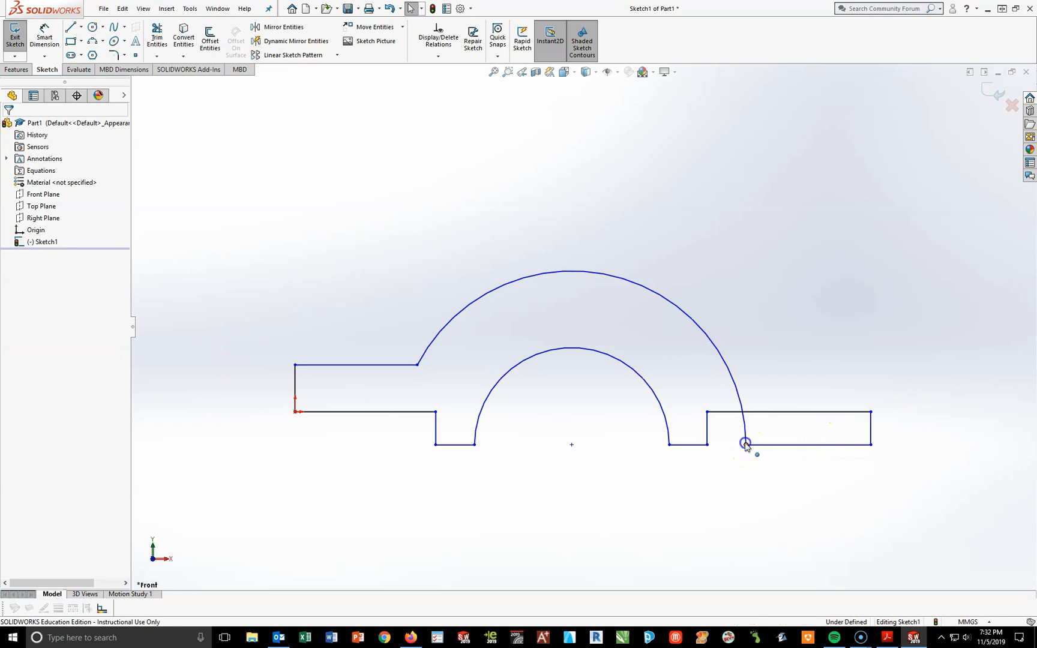
{"action": "left_click_drag", "start_coordinate": [745, 444], "coordinate": [738, 371]}
{"action": "left_click", "coordinate": [759, 457]}
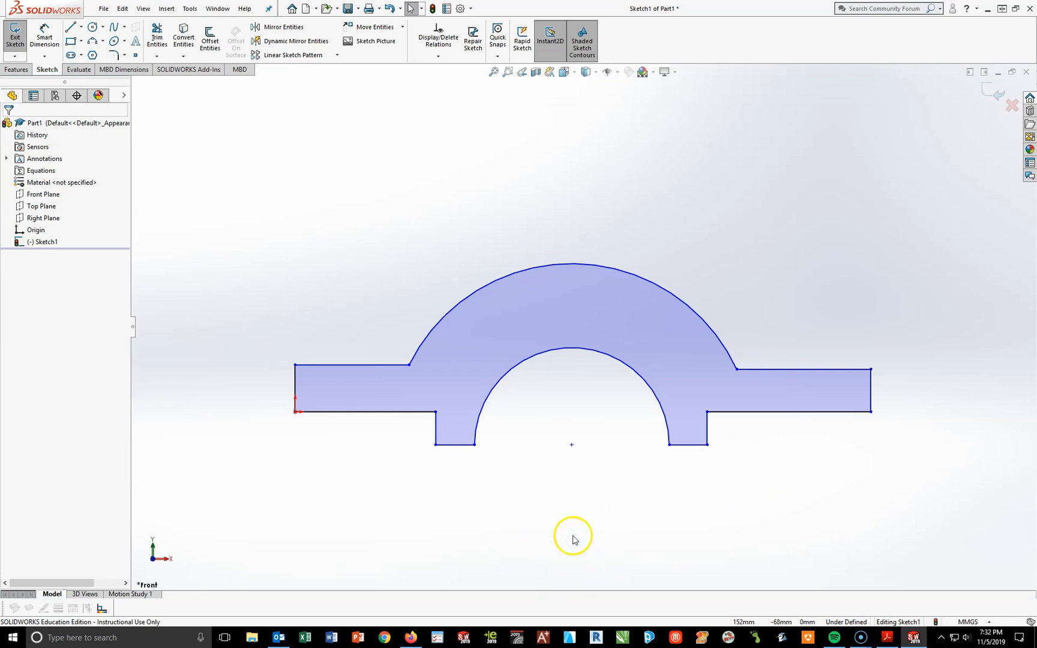
Step: Add horizontal relations between the arc centre and both endpoints of the inner arc
{"action": "left_click", "coordinate": [475, 446]}
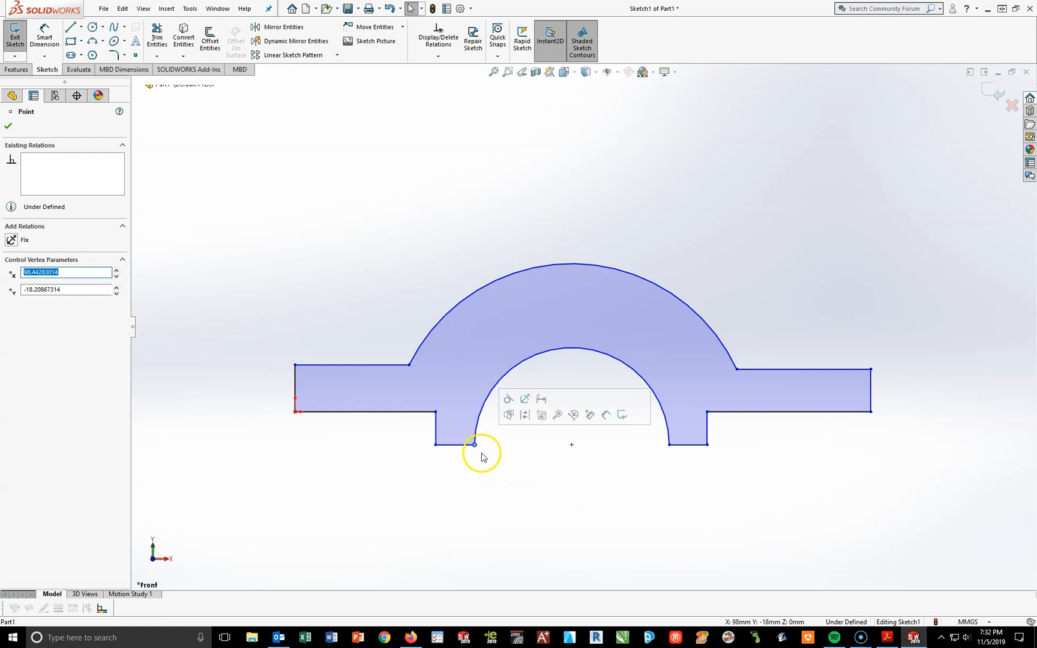
{"action": "left_click", "coordinate": [572, 445], "text": "ctrl"}
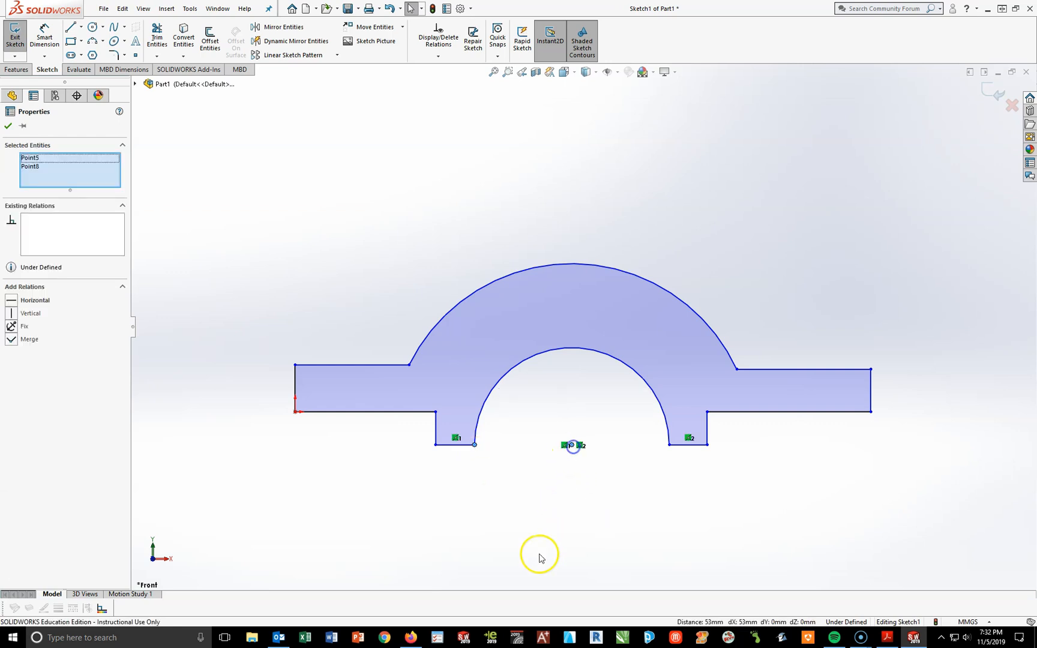
{"action": "left_click", "coordinate": [13, 305]}
{"action": "left_click", "coordinate": [504, 453]}
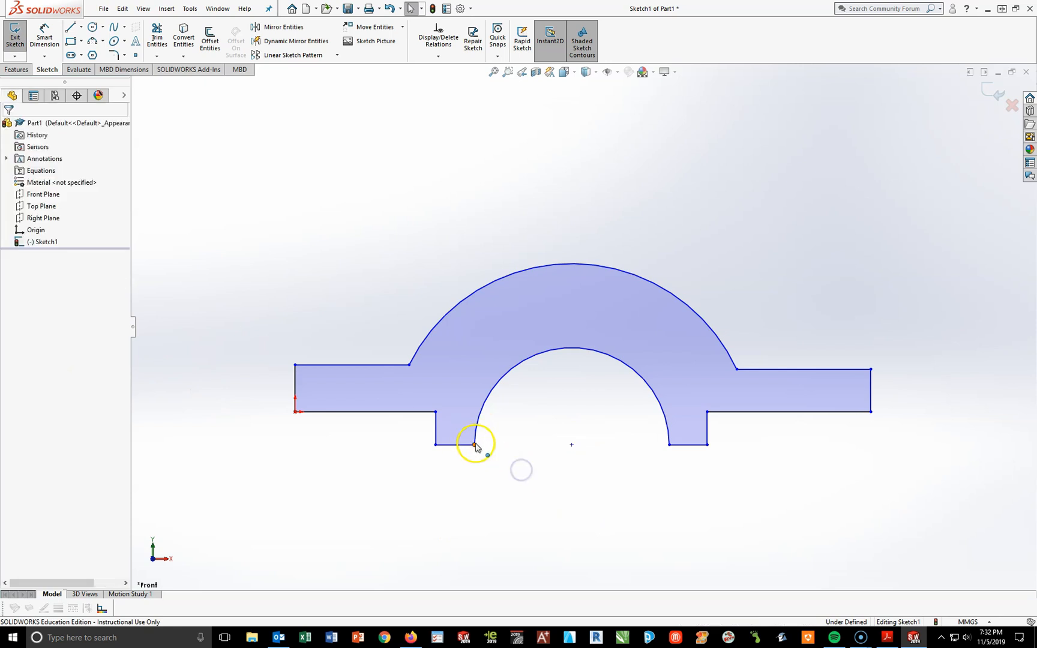
{"action": "left_click", "coordinate": [669, 445]}
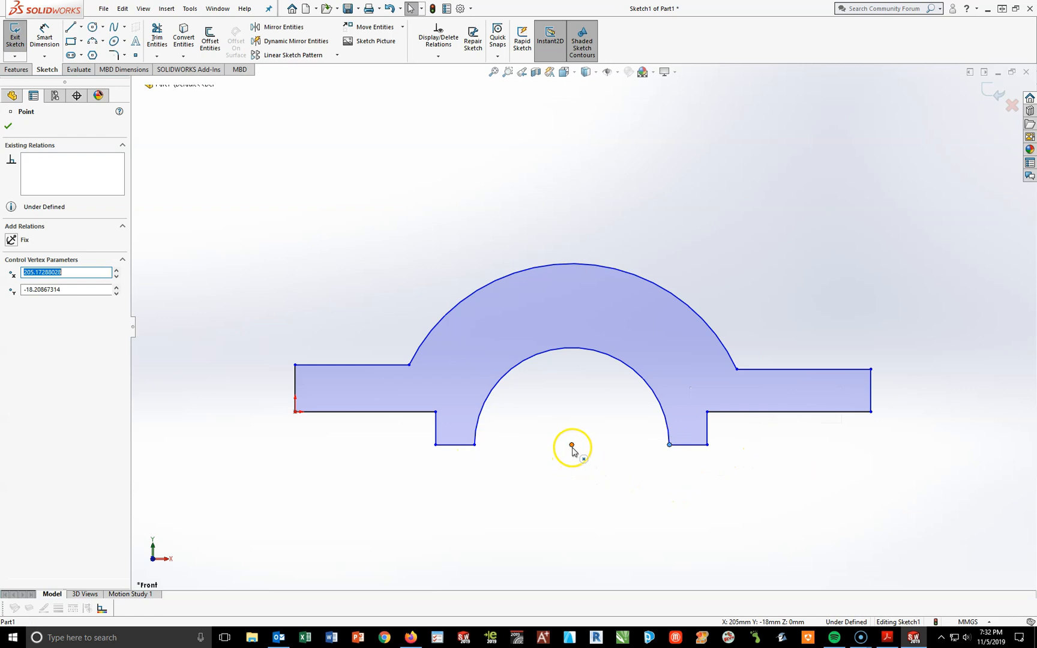
{"action": "left_click", "coordinate": [571, 445], "text": "ctrl"}
{"action": "left_click", "coordinate": [12, 306]}
{"action": "left_click", "coordinate": [640, 521]}
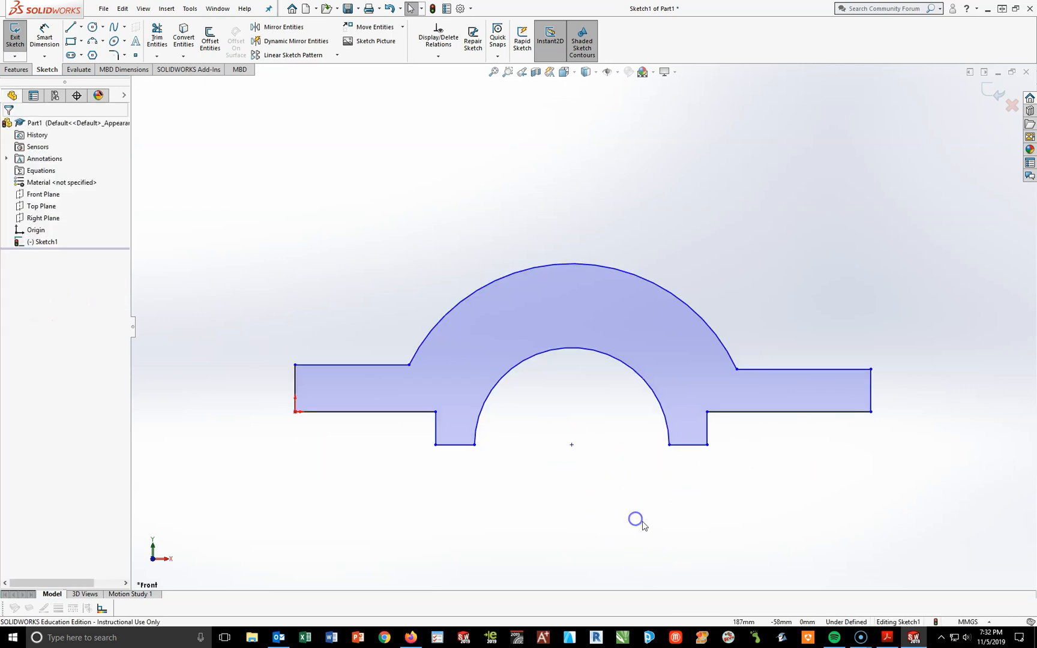
Step: Check the front view in the PDF drawing and dimension the distance between the inner arc's endpoints to 70 mm
{"action": "left_click", "coordinate": [913, 638]}
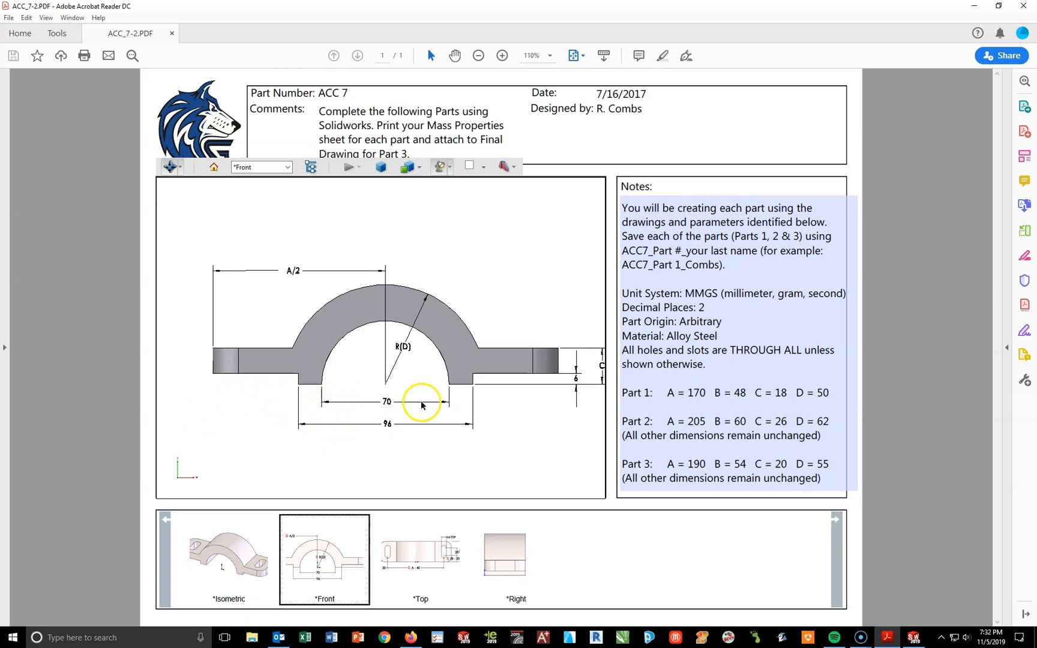
{"action": "scroll", "coordinate": [588, 375], "scroll_direction": "down", "scroll_amount": 2}
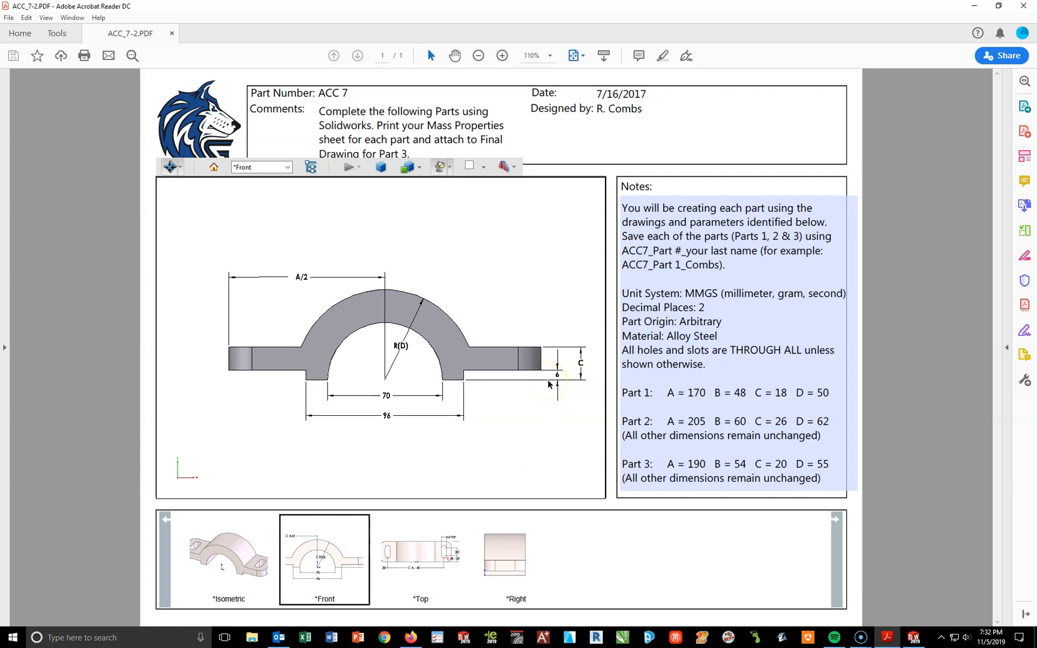
{"action": "left_click", "coordinate": [913, 637]}
{"action": "left_click", "coordinate": [45, 36]}
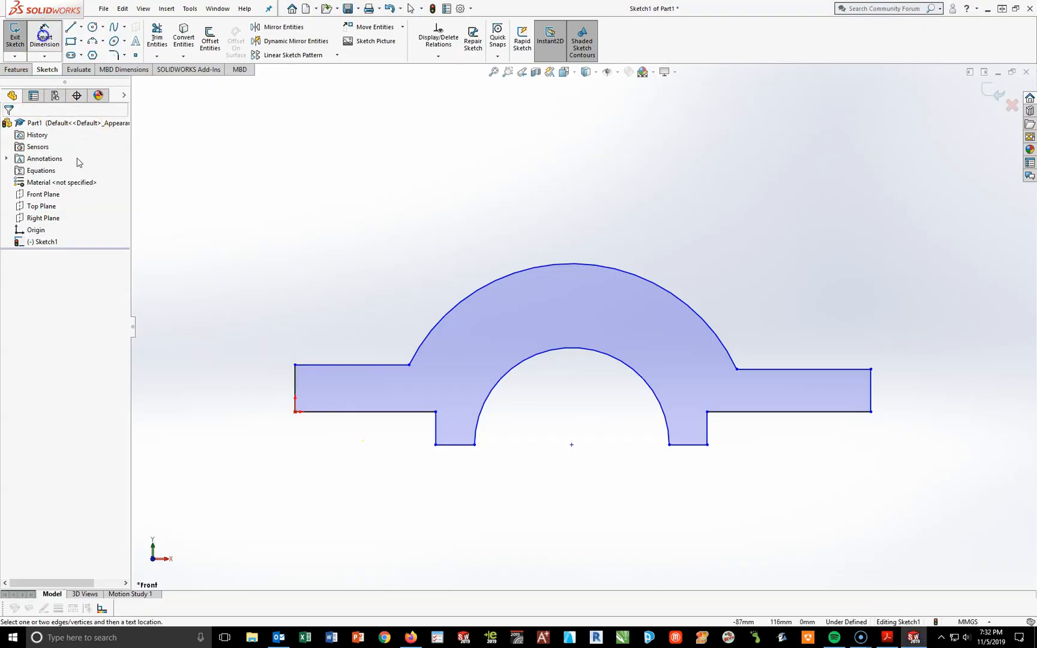
{"action": "left_click", "coordinate": [474, 445]}
{"action": "left_click", "coordinate": [668, 445]}
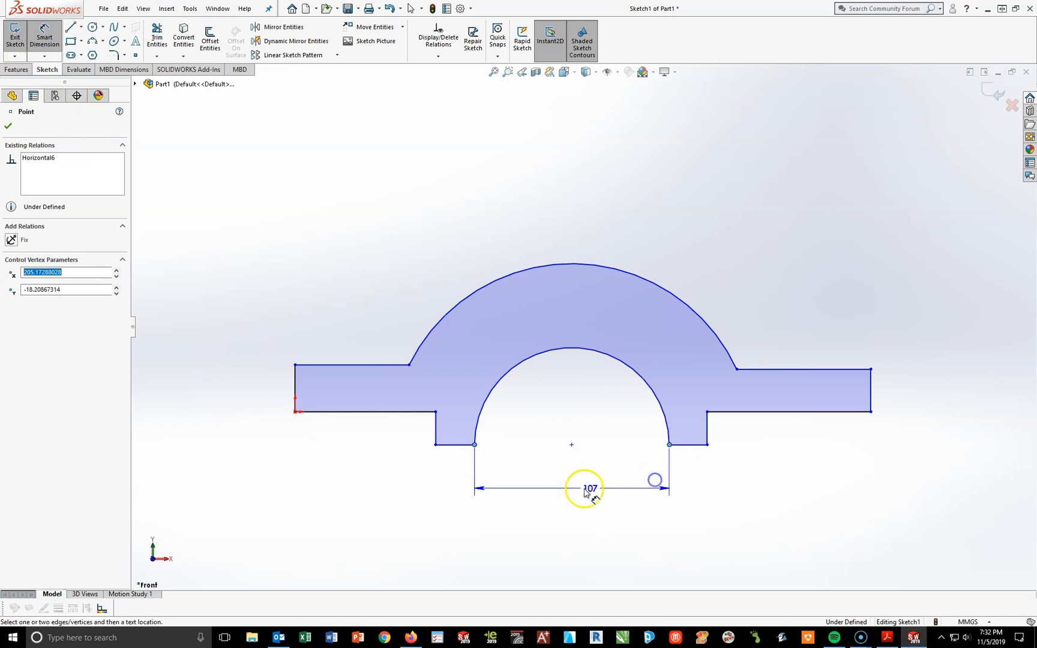
{"action": "left_click", "coordinate": [585, 491]}
{"action": "type", "text": "70"}
{"action": "key", "text": "Return"}
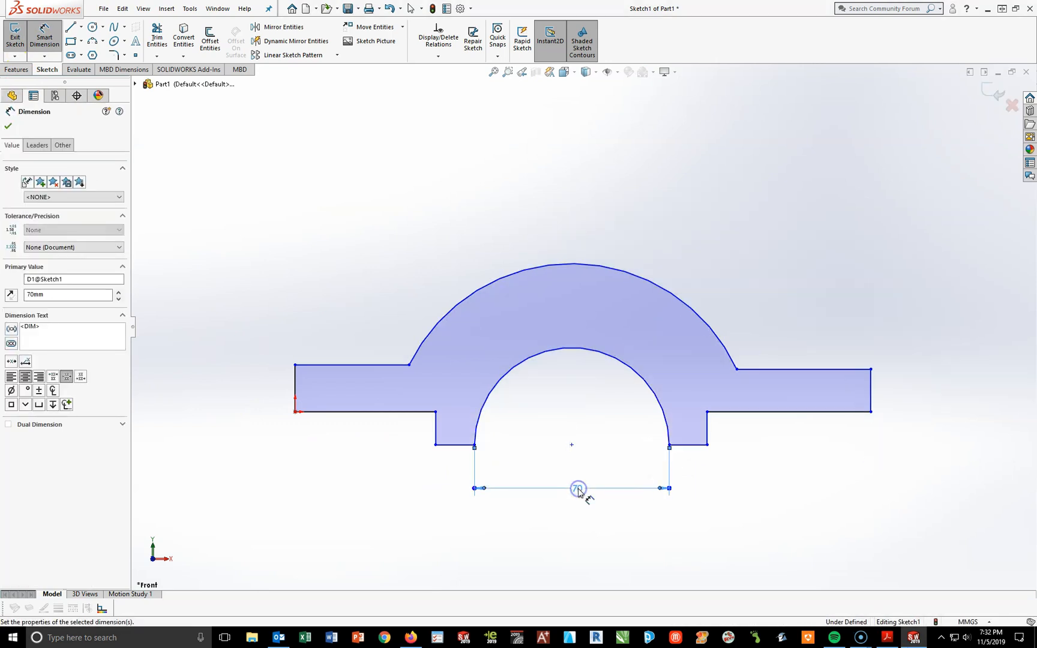
Step: Dimension the distance between the outer vertical edges of the two feet to 96 mm
{"action": "left_click", "coordinate": [436, 430]}
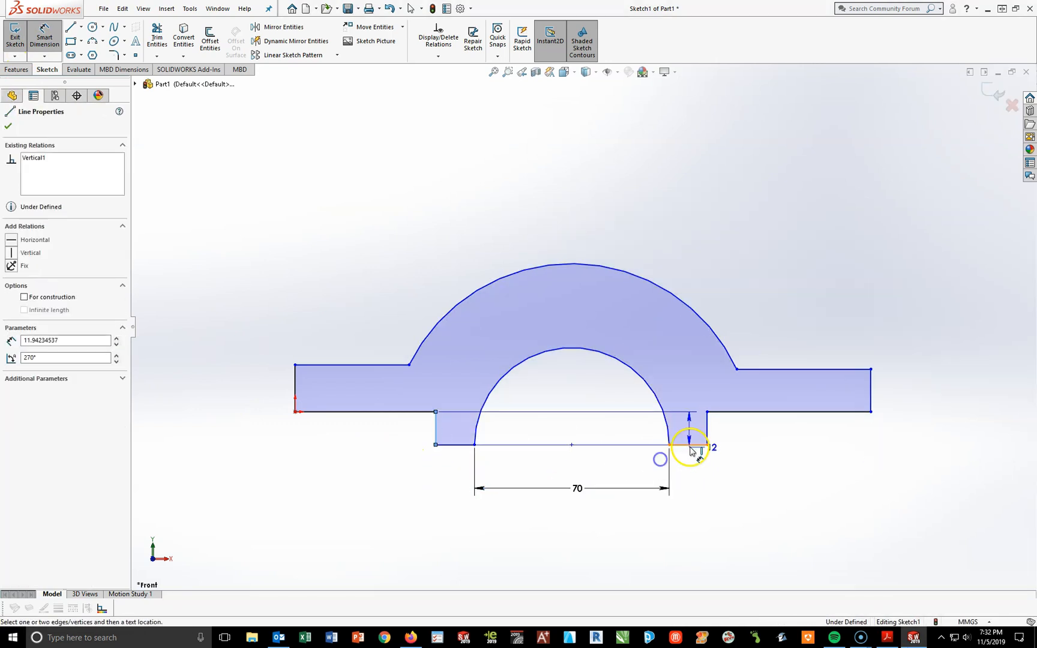
{"action": "left_click", "coordinate": [707, 430]}
{"action": "left_click", "coordinate": [572, 528]}
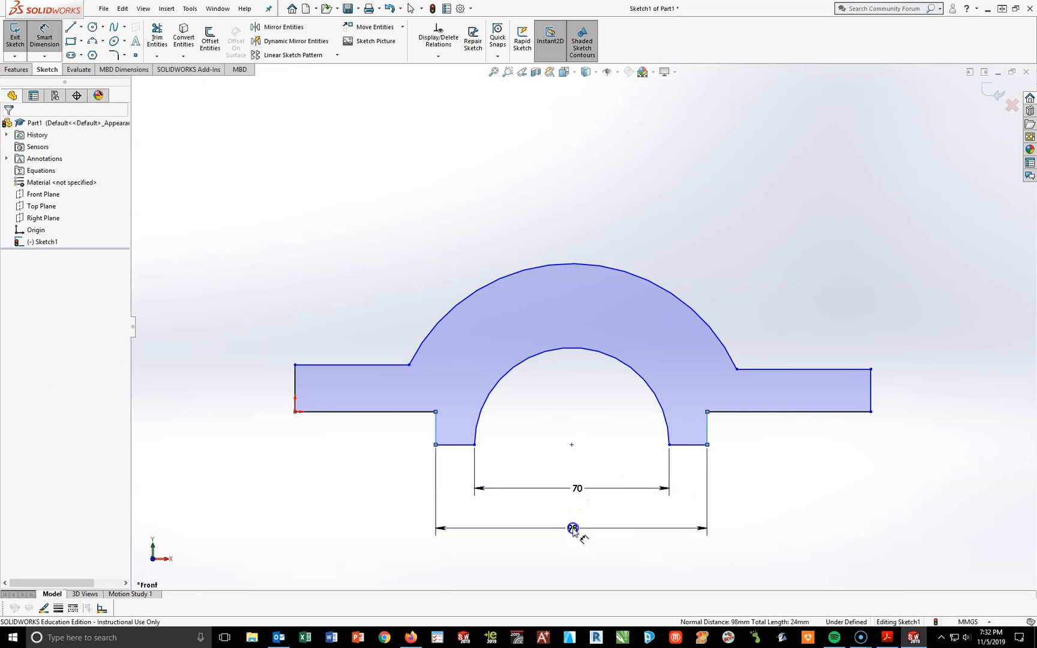
{"action": "type", "text": "96"}
{"action": "key", "text": "Return"}
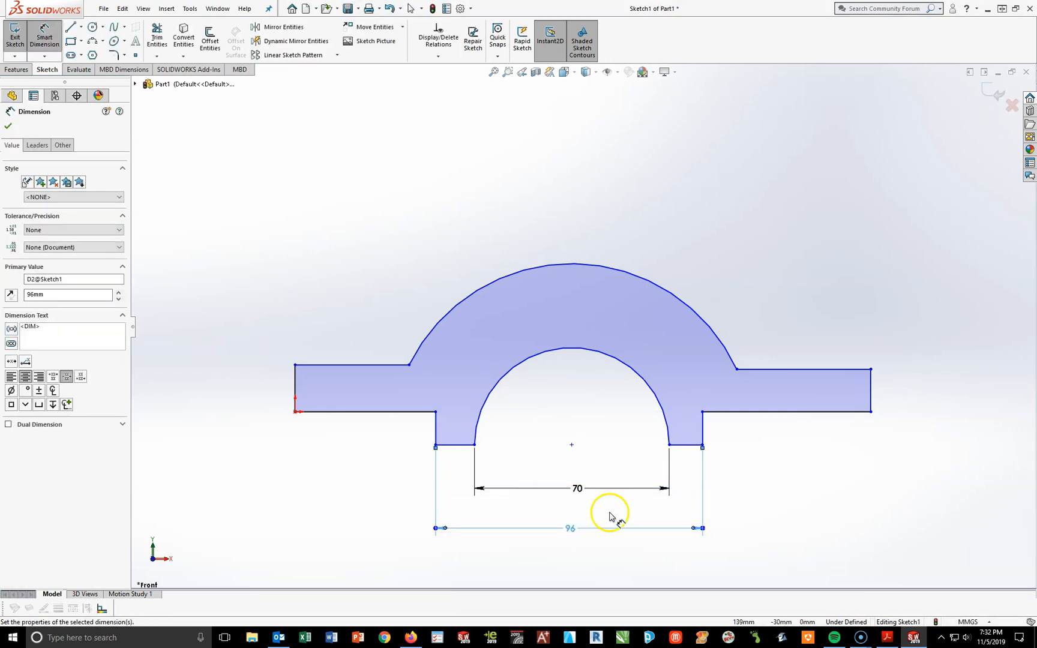
Step: Dimension the height of the right foot below the flange to 6 mm
{"action": "left_click", "coordinate": [705, 432]}
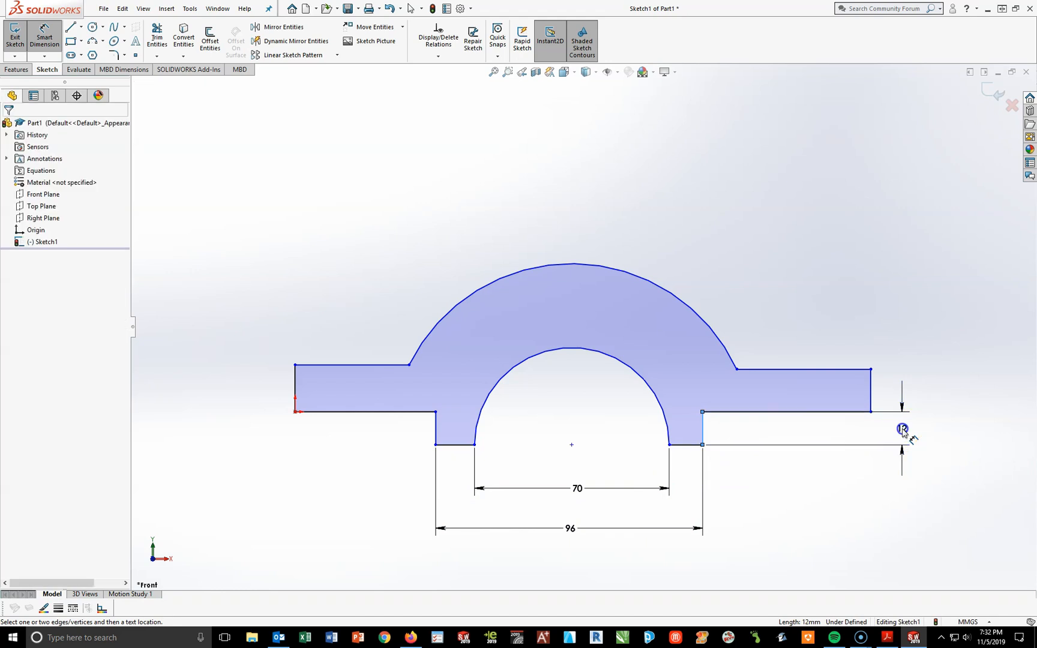
{"action": "left_click", "coordinate": [901, 433]}
{"action": "type", "text": "6"}
{"action": "key", "text": "Return"}
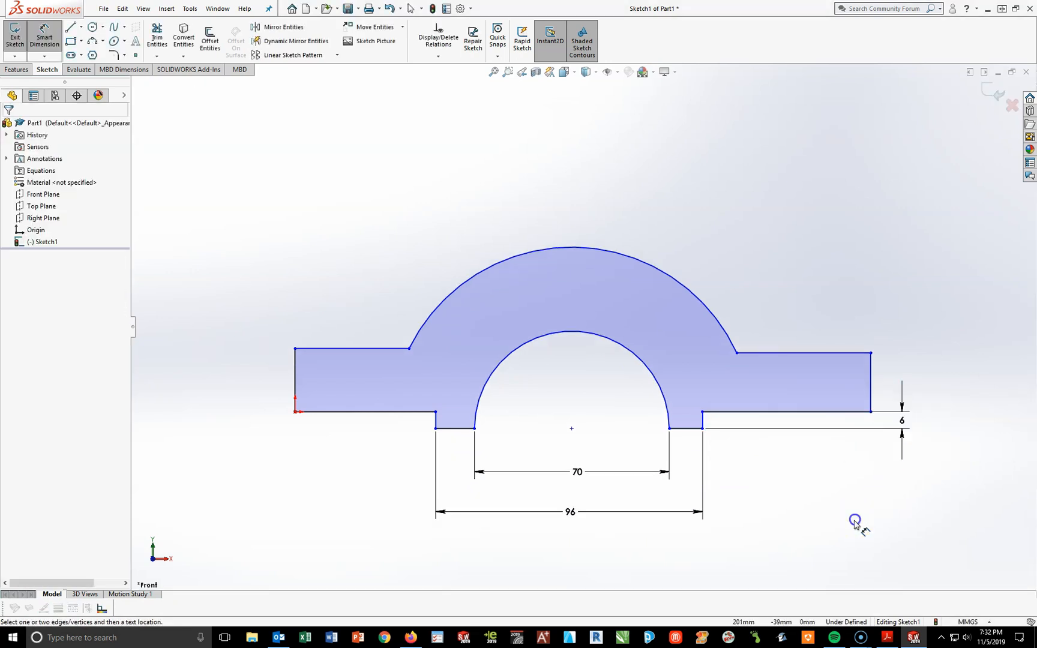
Step: Look up Part 1's C value in the PDF and dimension the right flange's top edge 18 mm above the foot's bottom edge
{"action": "left_click", "coordinate": [888, 639]}
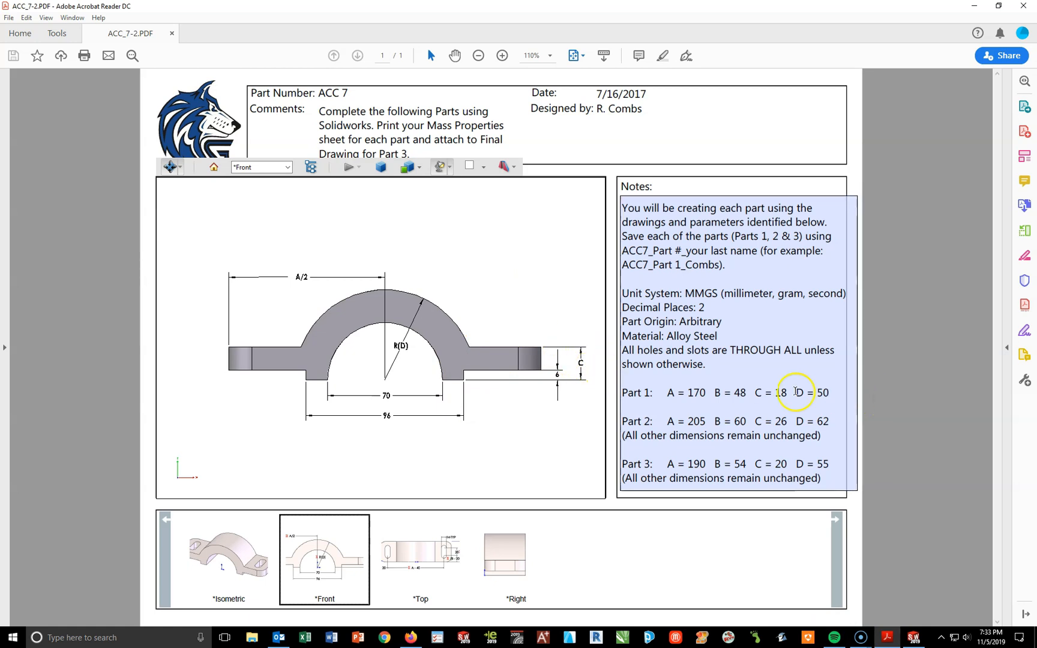
{"action": "left_click_drag", "start_coordinate": [788, 393], "coordinate": [752, 393]}
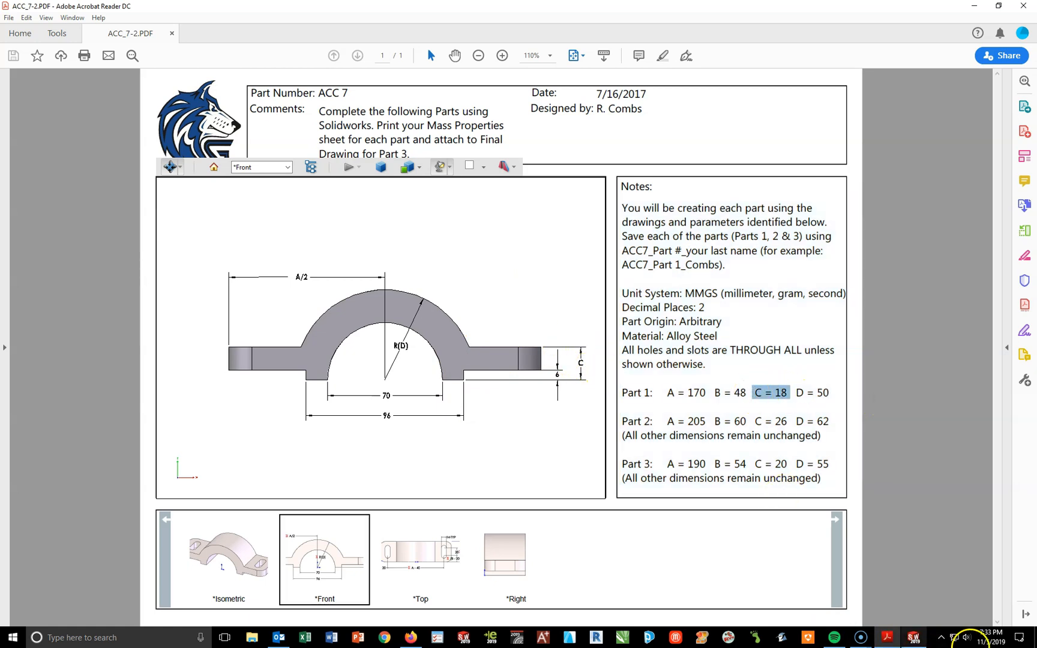
{"action": "left_click", "coordinate": [913, 637]}
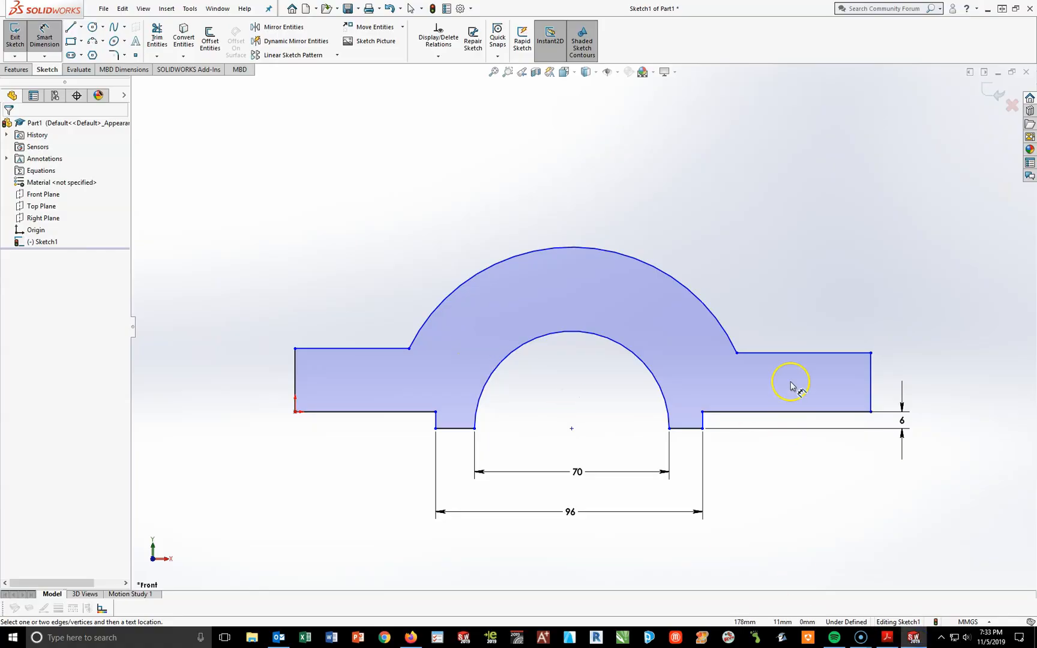
{"action": "left_click", "coordinate": [788, 358]}
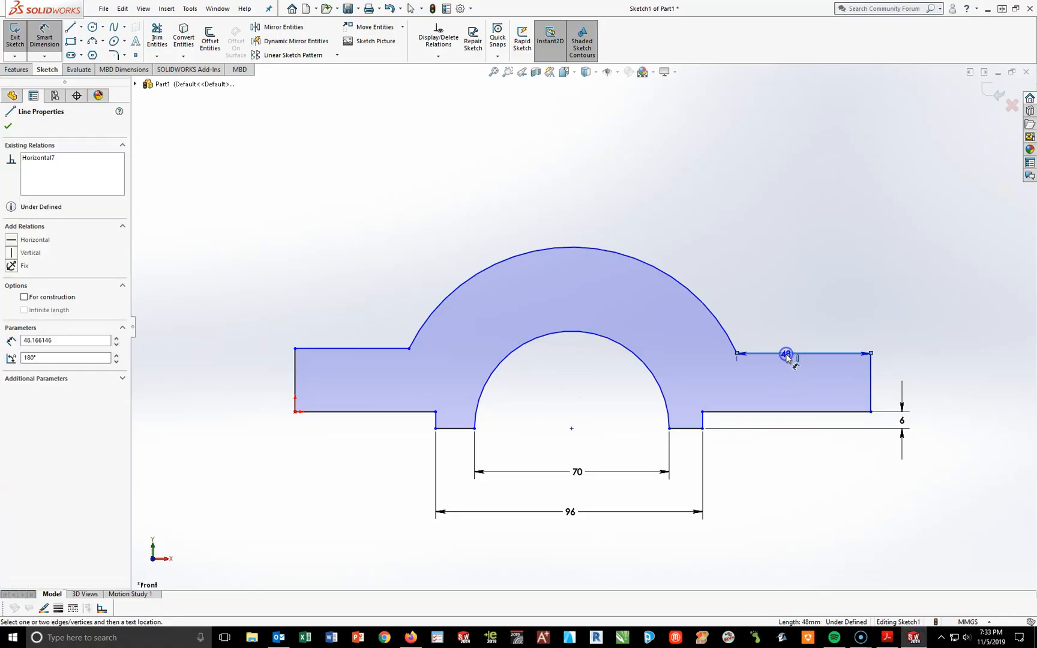
{"action": "left_click", "coordinate": [691, 427]}
{"action": "left_click", "coordinate": [940, 399]}
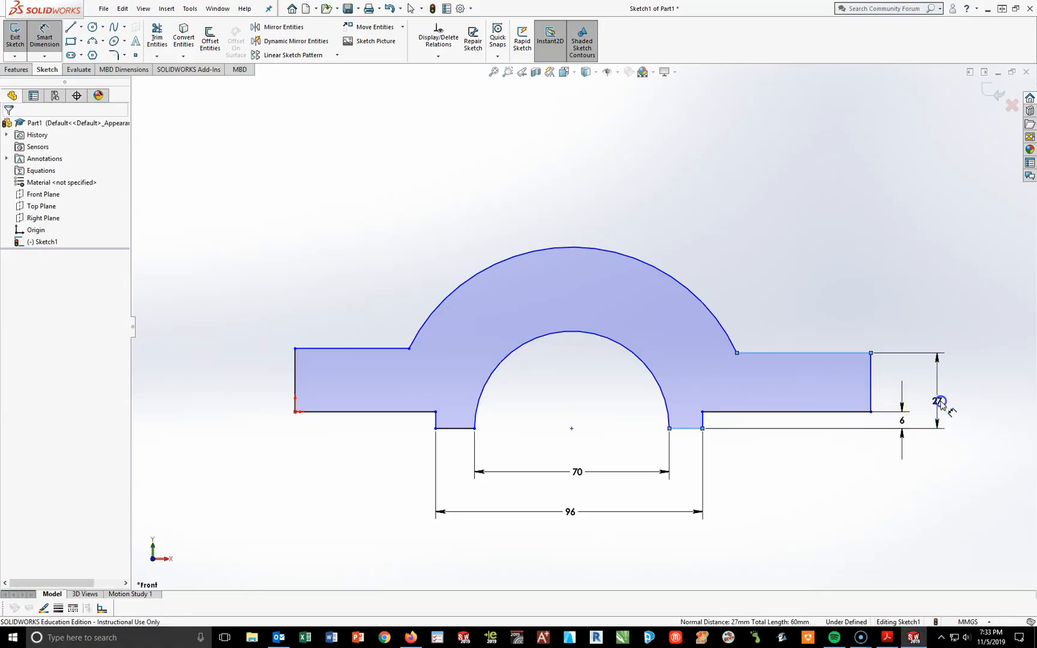
{"action": "type", "text": "18"}
{"action": "key", "text": "Return"}
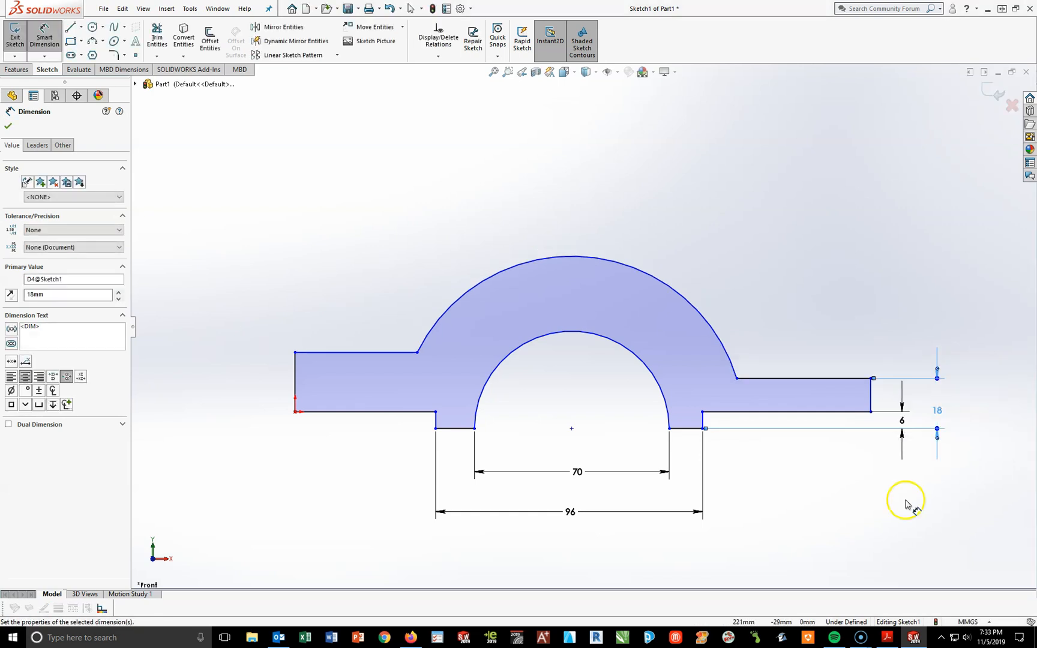
{"action": "left_click", "coordinate": [855, 540]}
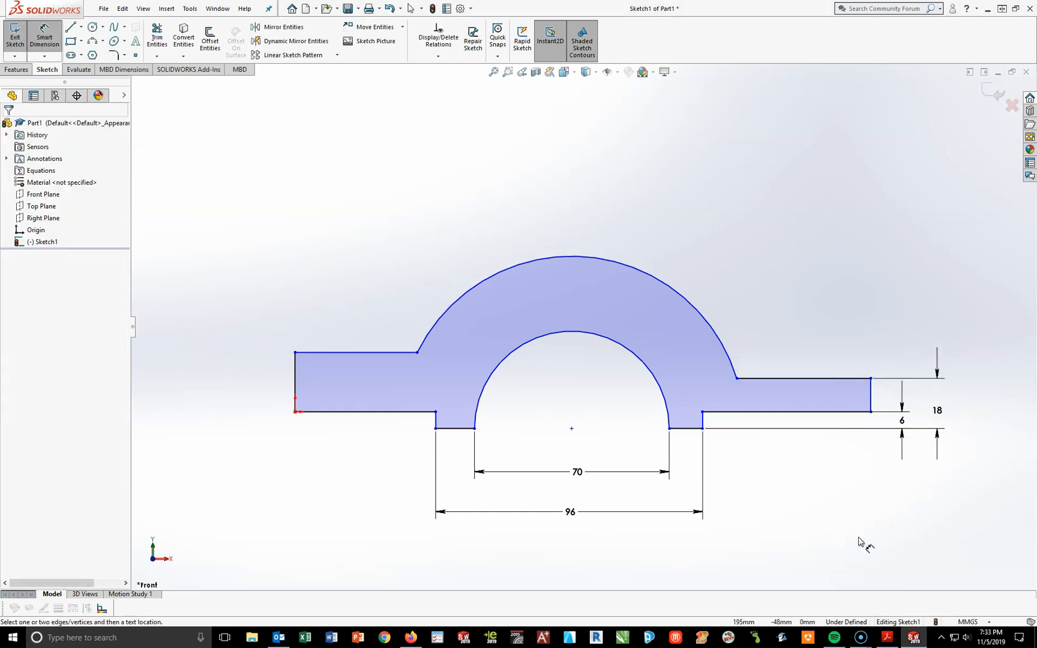
{"action": "key", "text": "Escape"}
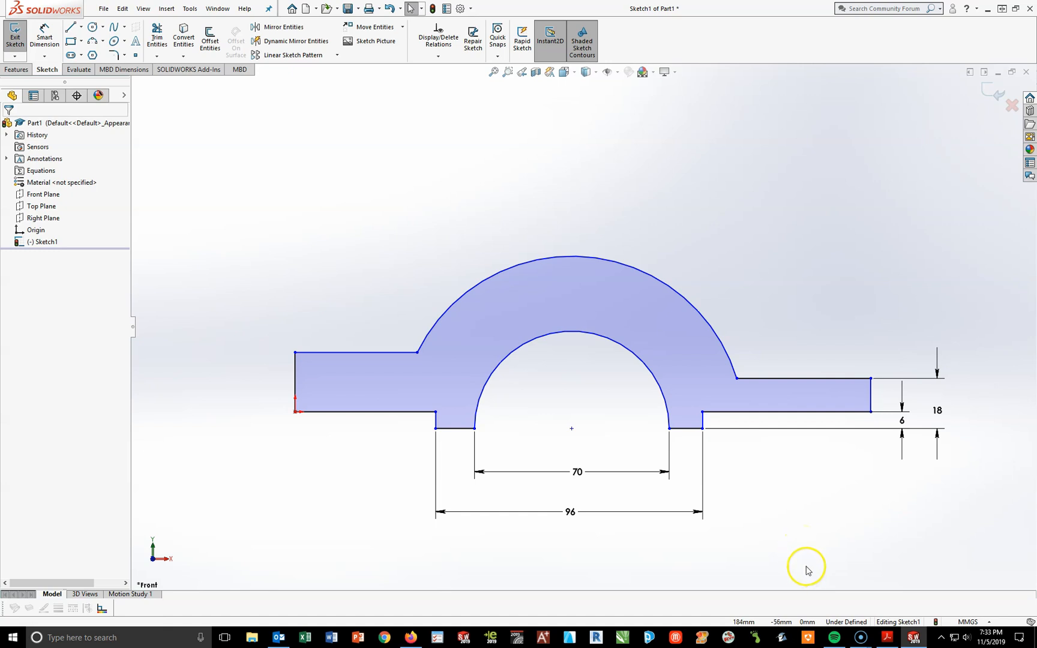
Step: Make the top edges of the left and right flanges collinear
{"action": "left_click", "coordinate": [765, 378]}
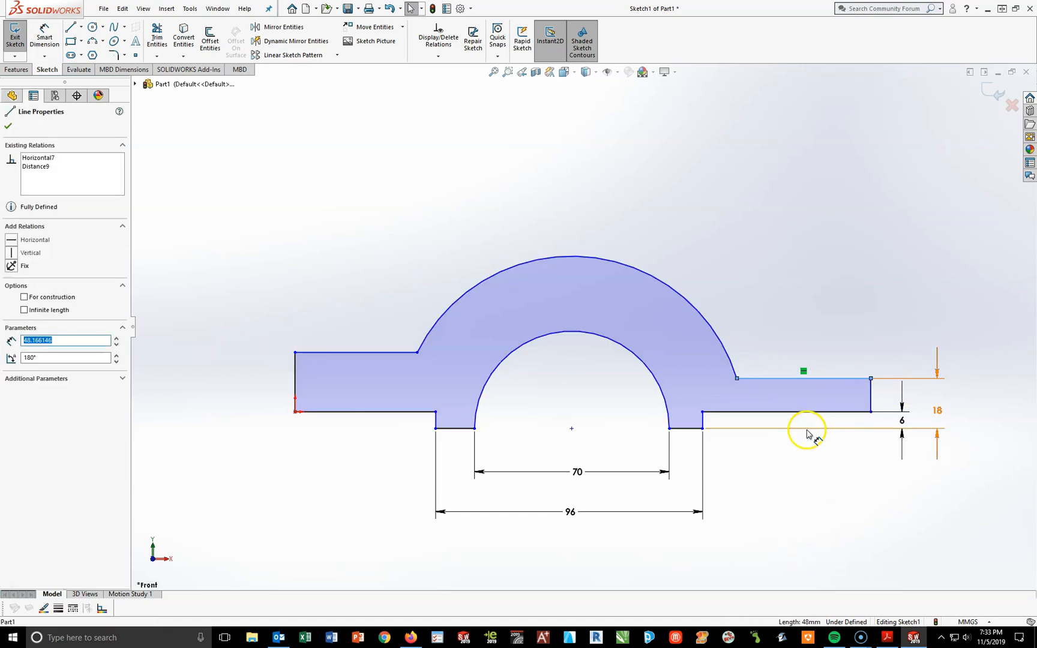
{"action": "left_click", "coordinate": [372, 353], "text": "ctrl"}
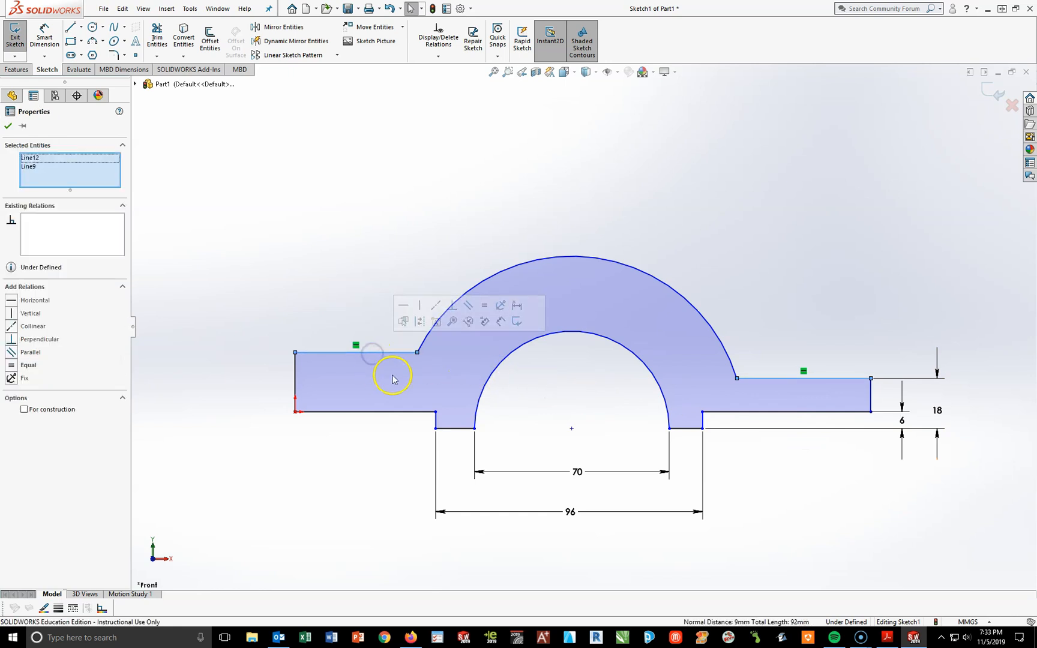
{"action": "left_click", "coordinate": [12, 327]}
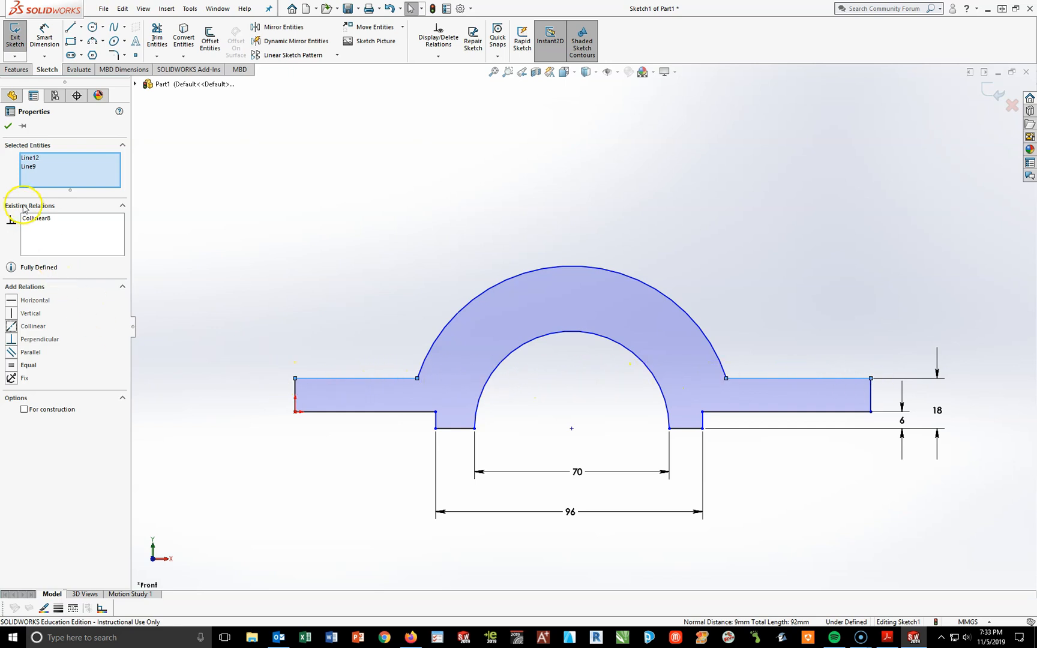
{"action": "left_click", "coordinate": [8, 126]}
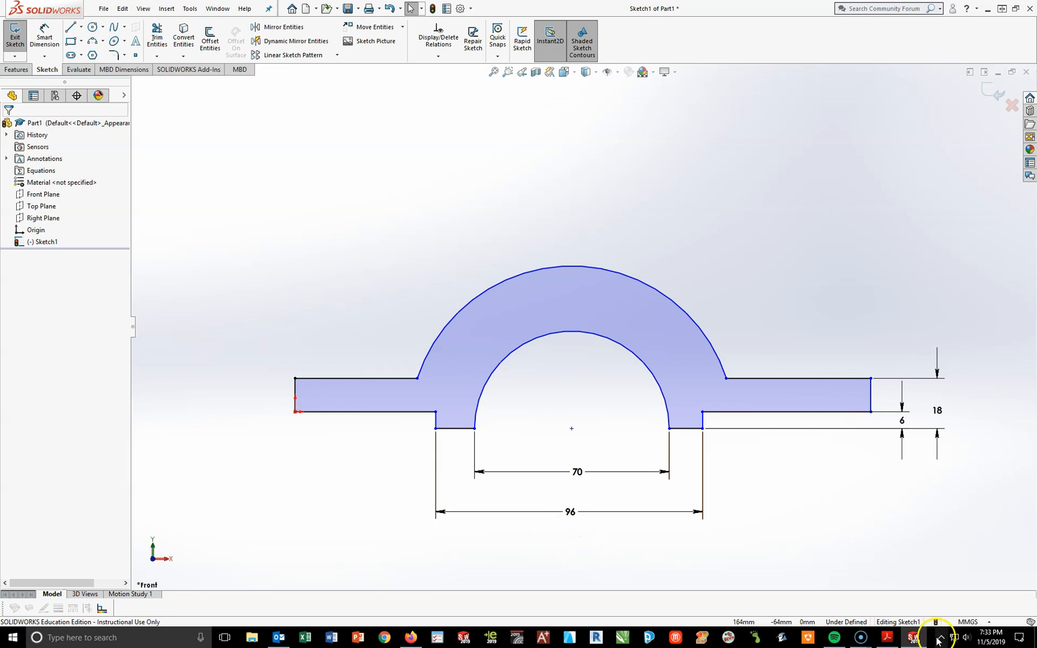
Step: Look up Part 1's D value in the PDF drawing and dimension the outer arc's radius to 50 mm
{"action": "left_click", "coordinate": [885, 639]}
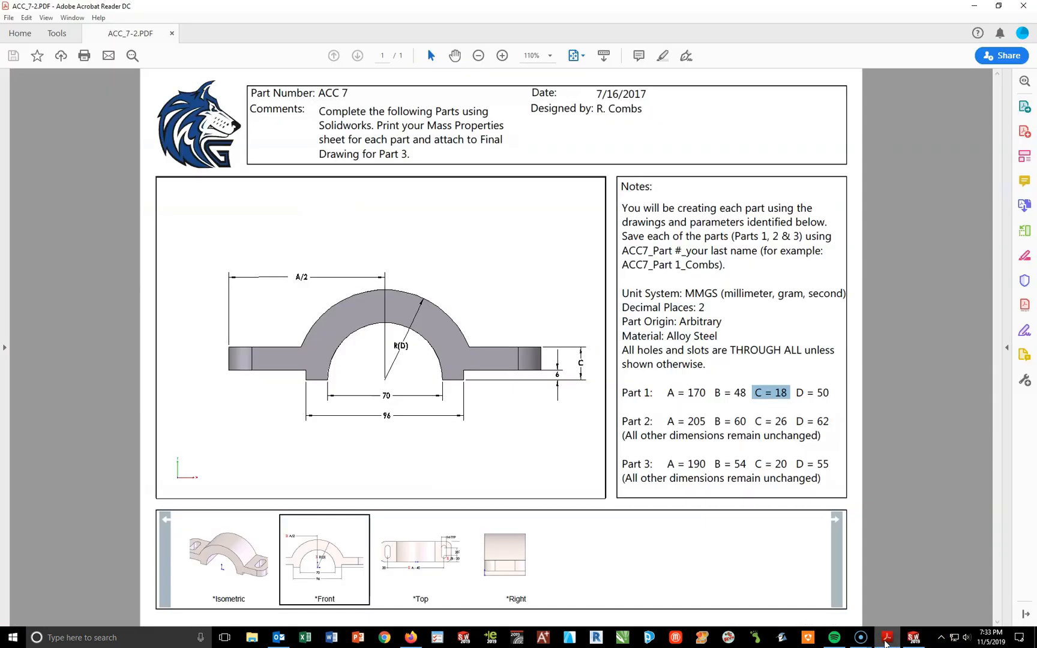
{"action": "left_click", "coordinate": [405, 388]}
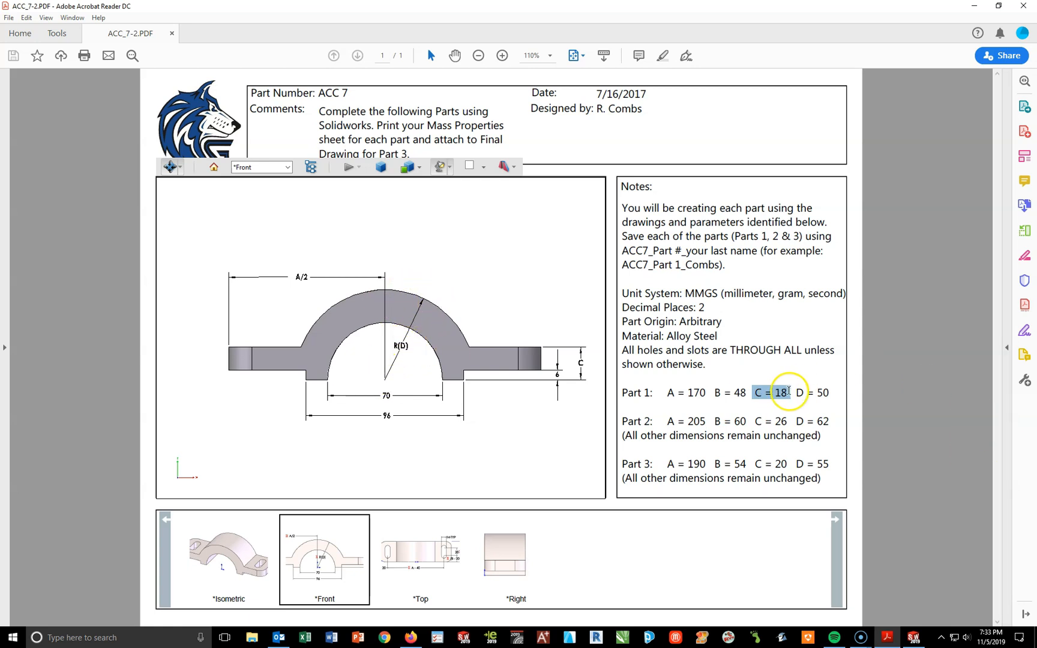
{"action": "left_click", "coordinate": [913, 637]}
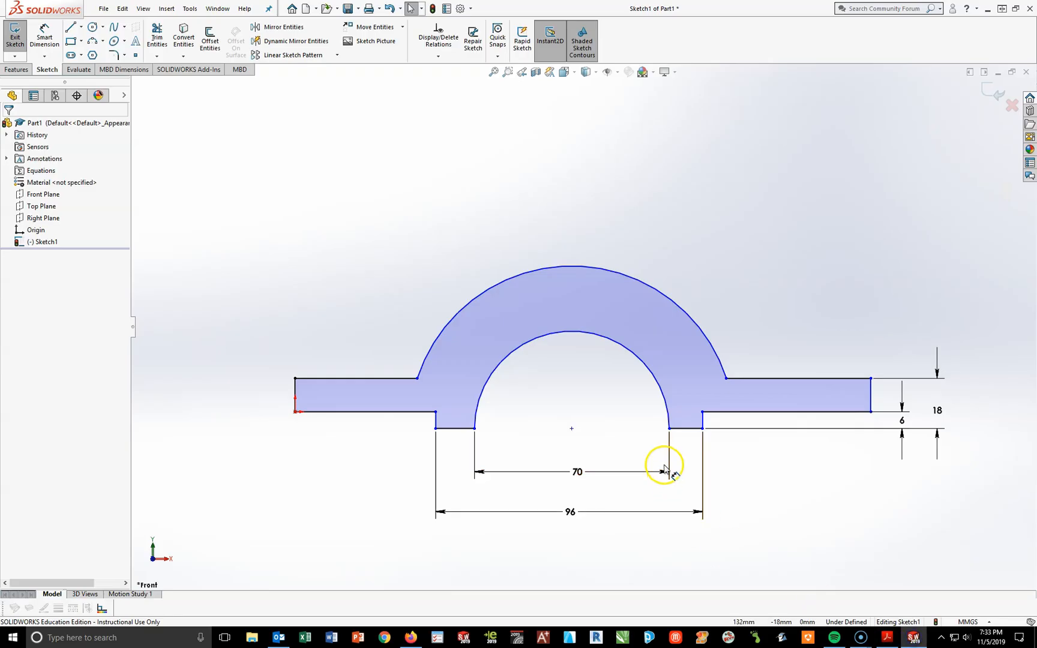
{"action": "left_click", "coordinate": [44, 37]}
{"action": "left_click", "coordinate": [618, 274]}
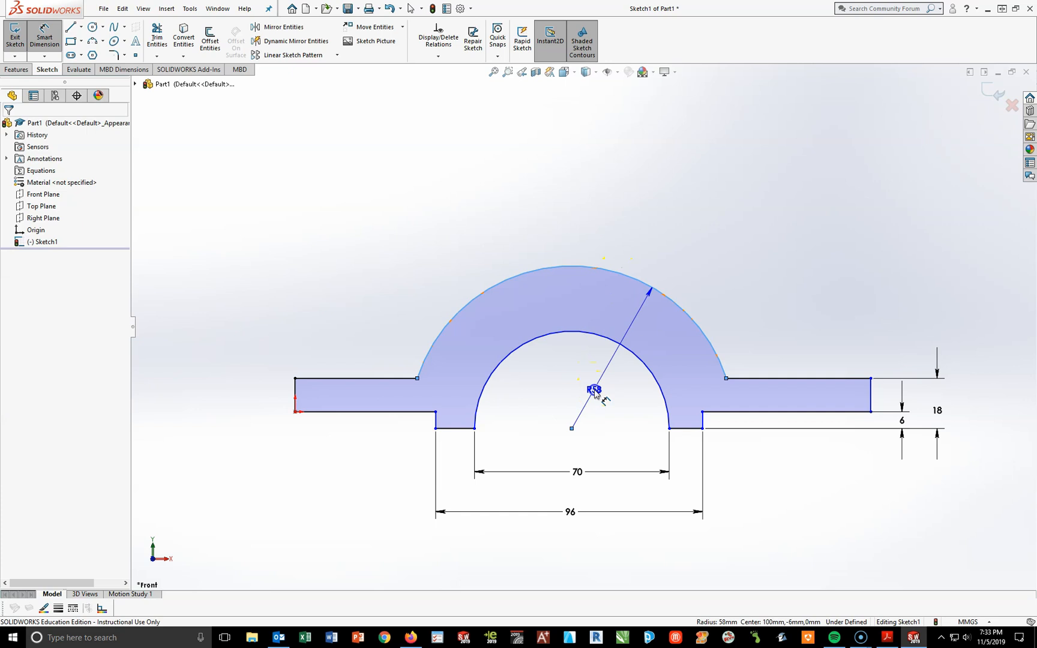
{"action": "left_click", "coordinate": [597, 386]}
{"action": "type", "text": "50"}
{"action": "key", "text": "Return"}
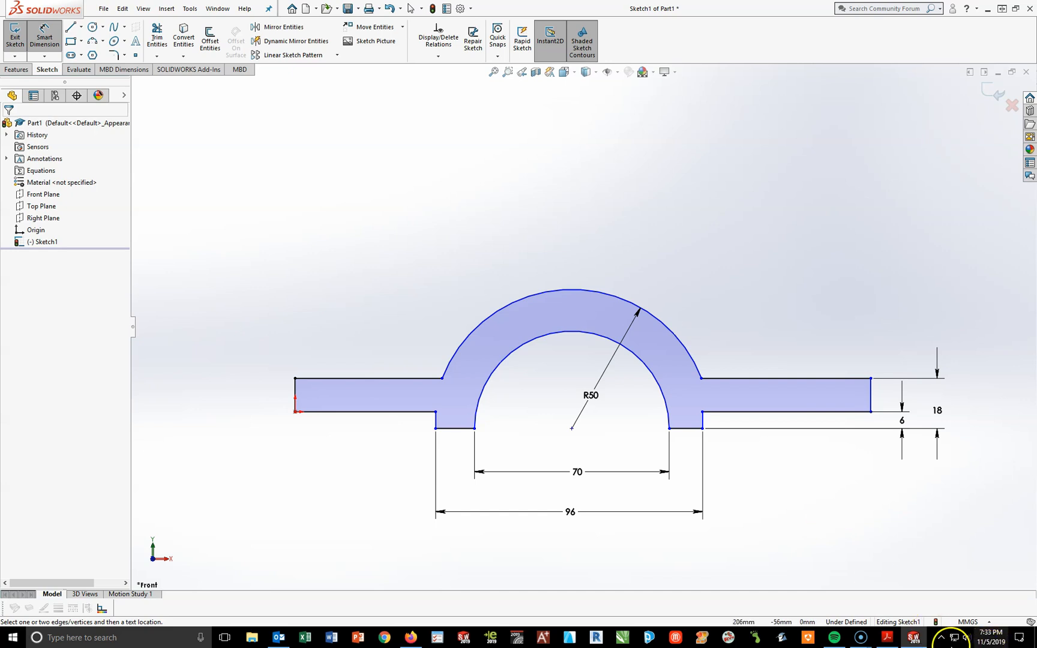
Step: Check A/2 in the PDF and dimension the horizontal distance from the left flange's end edge to the arc center as 170/2 mm
{"action": "left_click", "coordinate": [888, 637]}
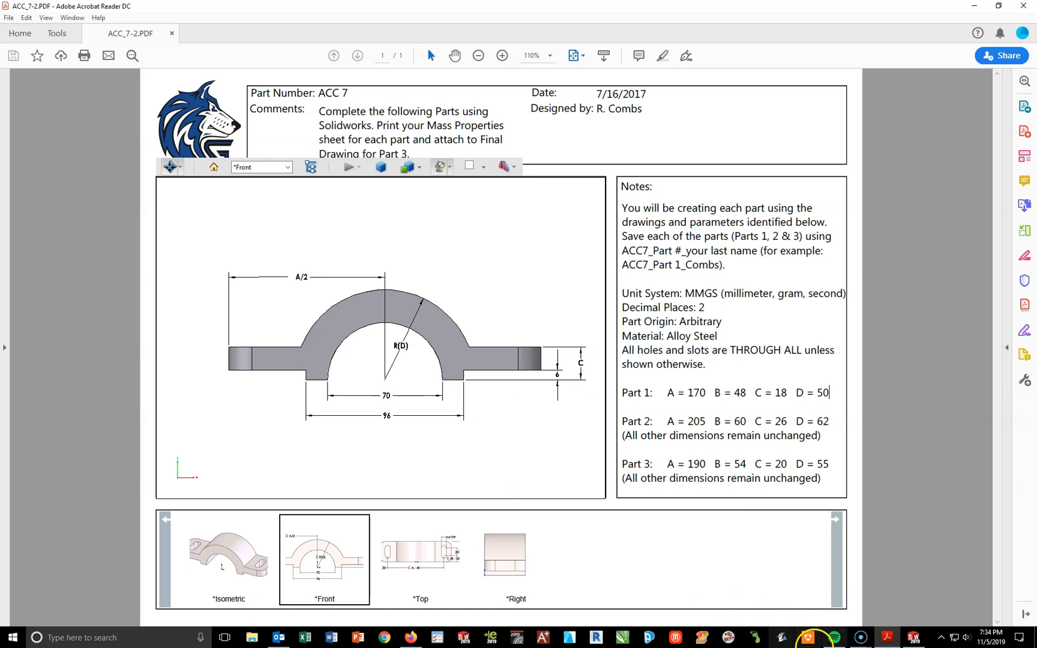
{"action": "left_click", "coordinate": [915, 638]}
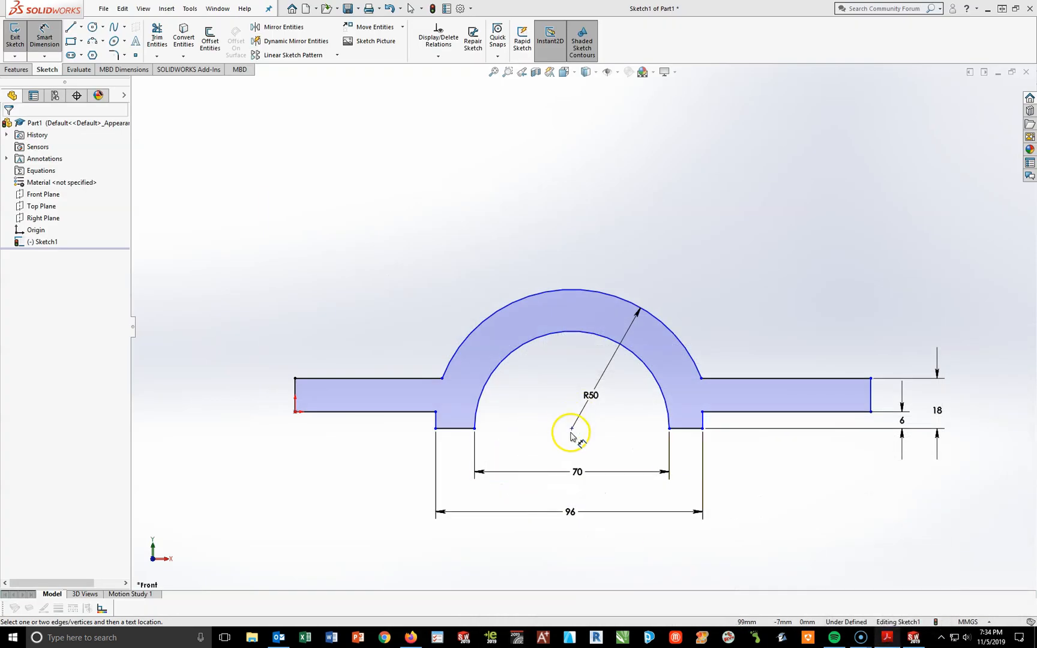
{"action": "left_click", "coordinate": [572, 429]}
{"action": "left_click", "coordinate": [294, 396]}
{"action": "left_click", "coordinate": [410, 222]}
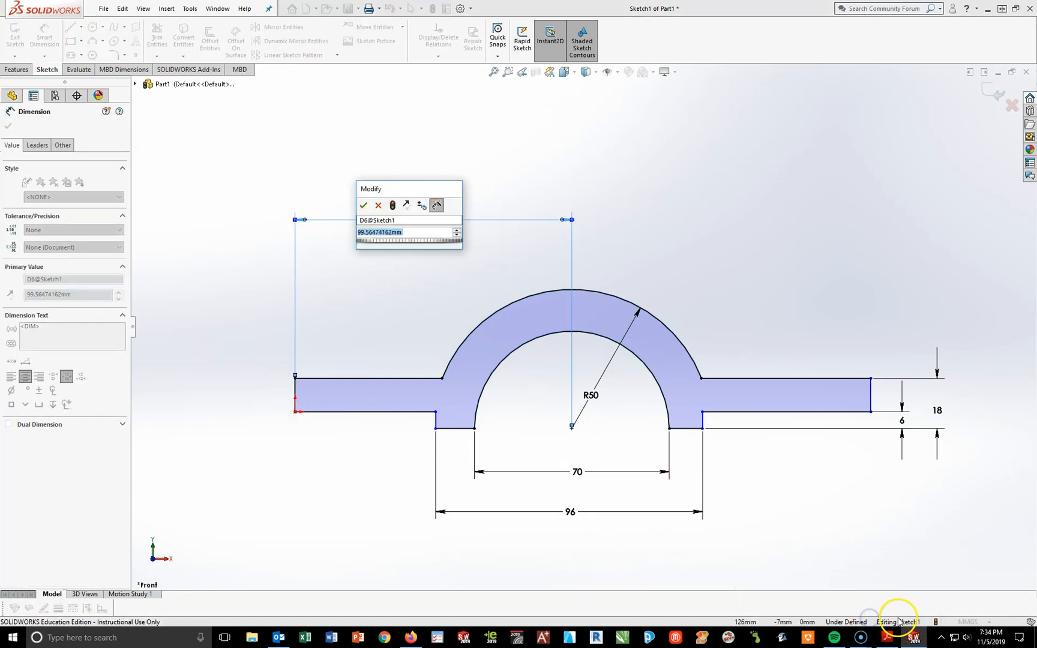
{"action": "left_click", "coordinate": [889, 639]}
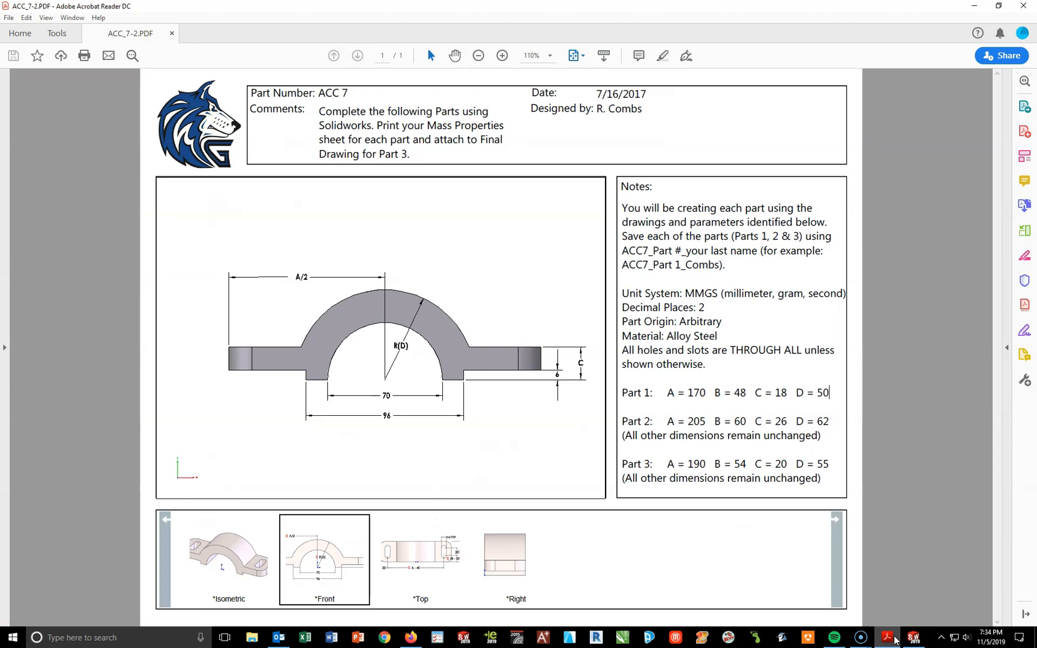
{"action": "left_click", "coordinate": [893, 639]}
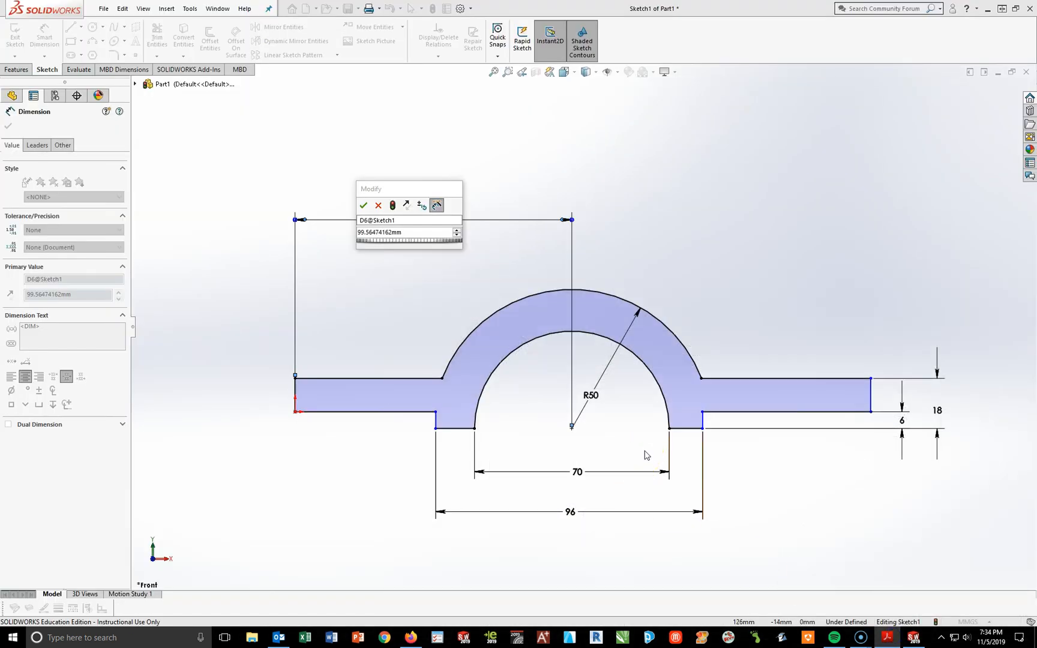
{"action": "left_click", "coordinate": [410, 237]}
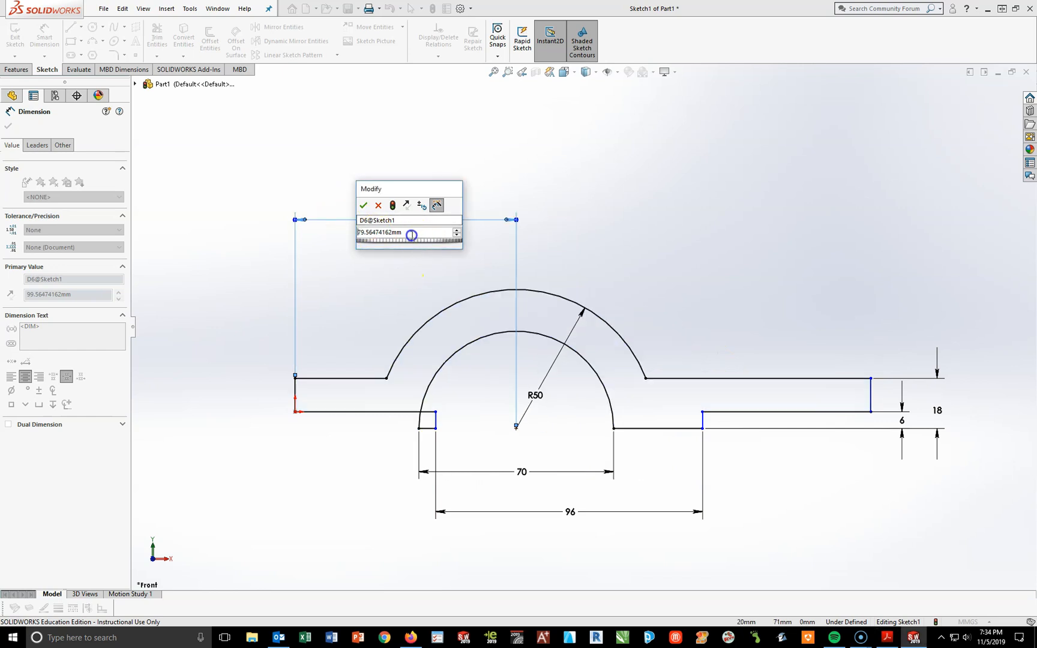
{"action": "double_click", "coordinate": [412, 234]}
{"action": "type", "text": "1"}
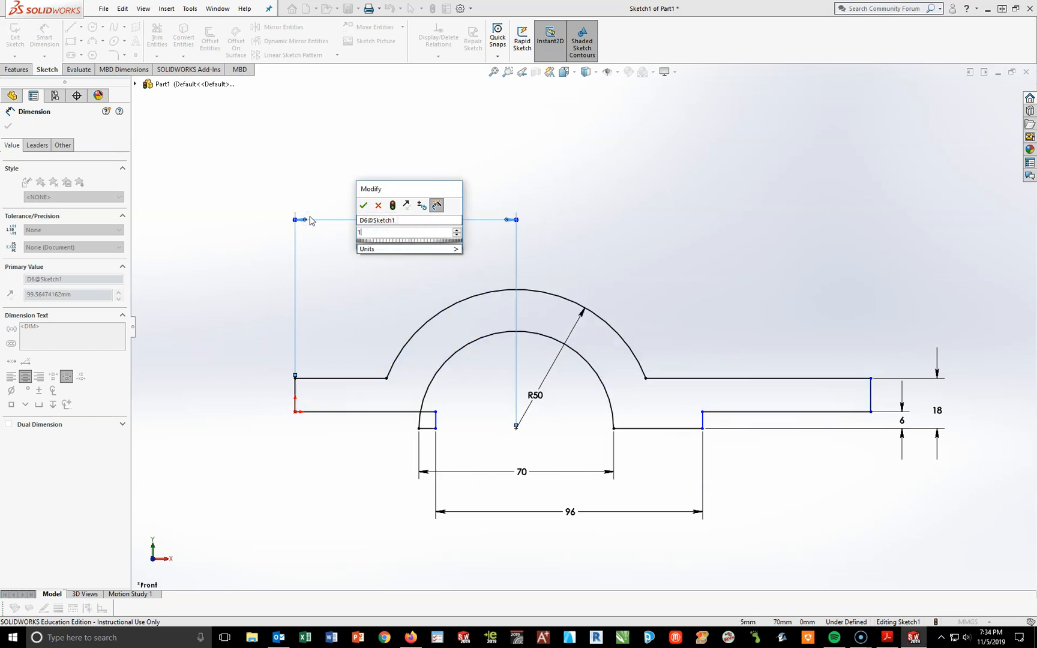
{"action": "type", "text": "70/2"}
{"action": "key", "text": "Return"}
{"action": "left_click", "coordinate": [623, 252]}
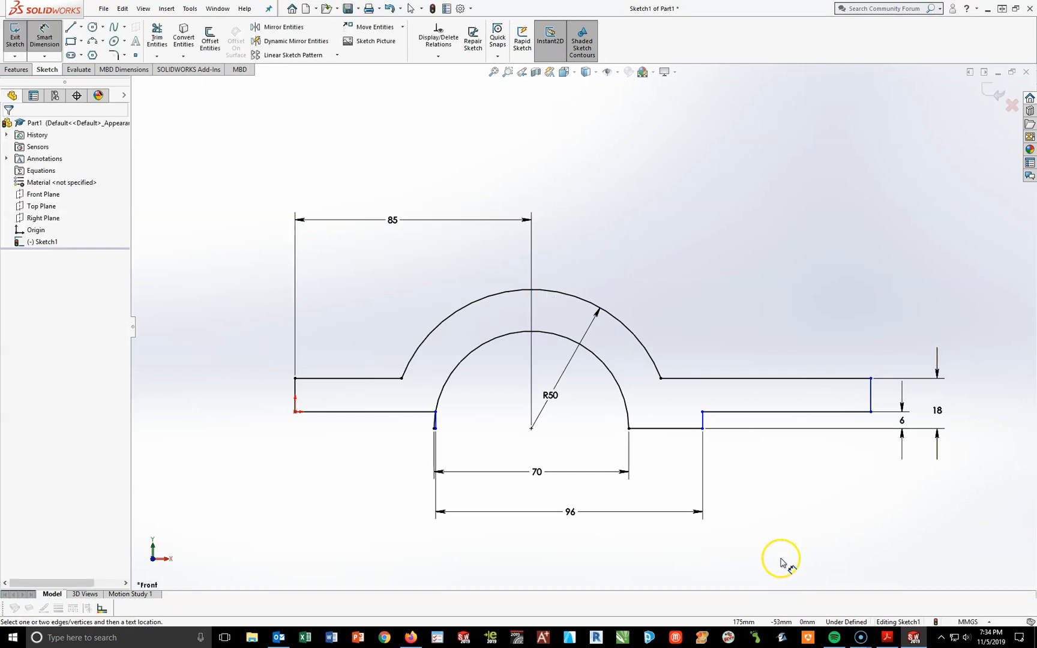
Step: Move the left foot's upper outer corner outward so that both feet lie outside the inner arc
{"action": "left_click_drag", "start_coordinate": [435, 412], "coordinate": [406, 412]}
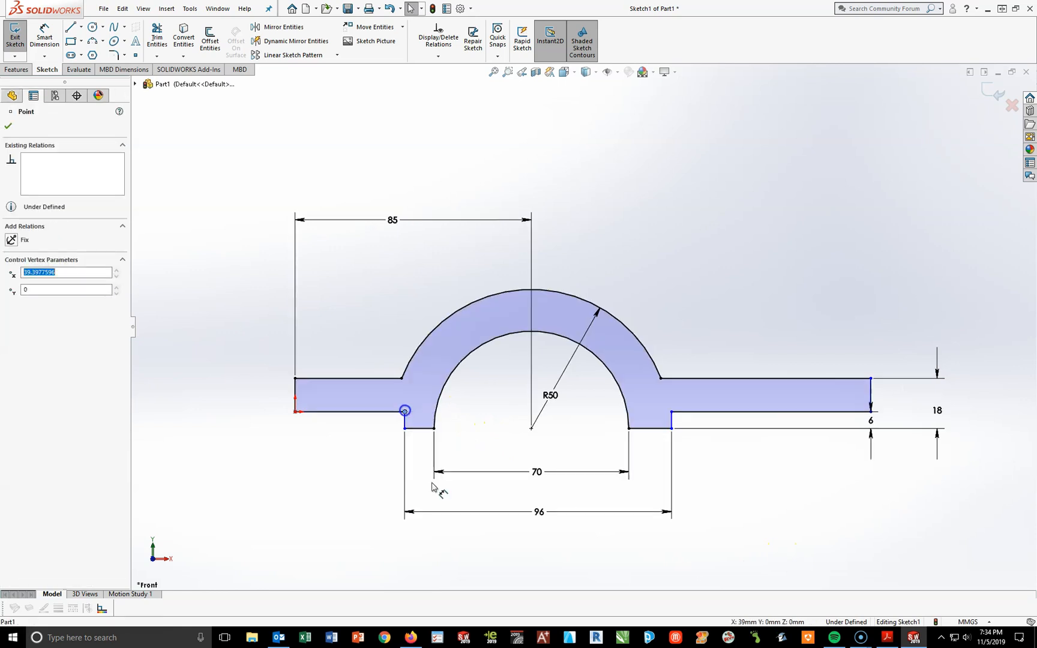
{"action": "left_click", "coordinate": [381, 530]}
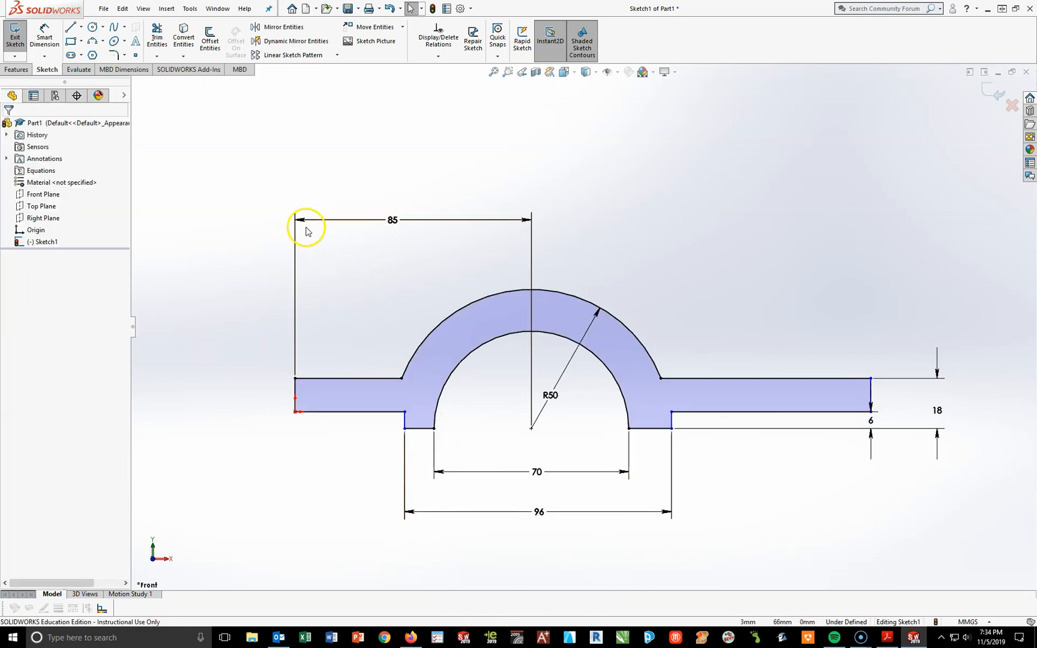
Step: Check the A dimension in the PDF and dimension the overall width between the two flanges' end edges to 170 mm
{"action": "left_click", "coordinate": [887, 637]}
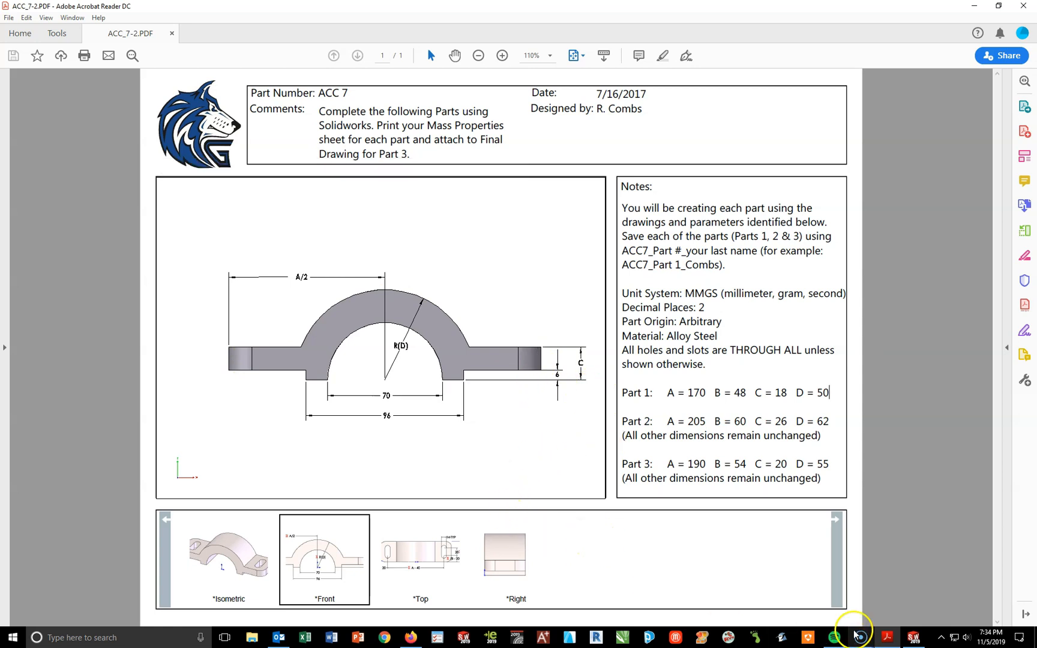
{"action": "left_click", "coordinate": [913, 637]}
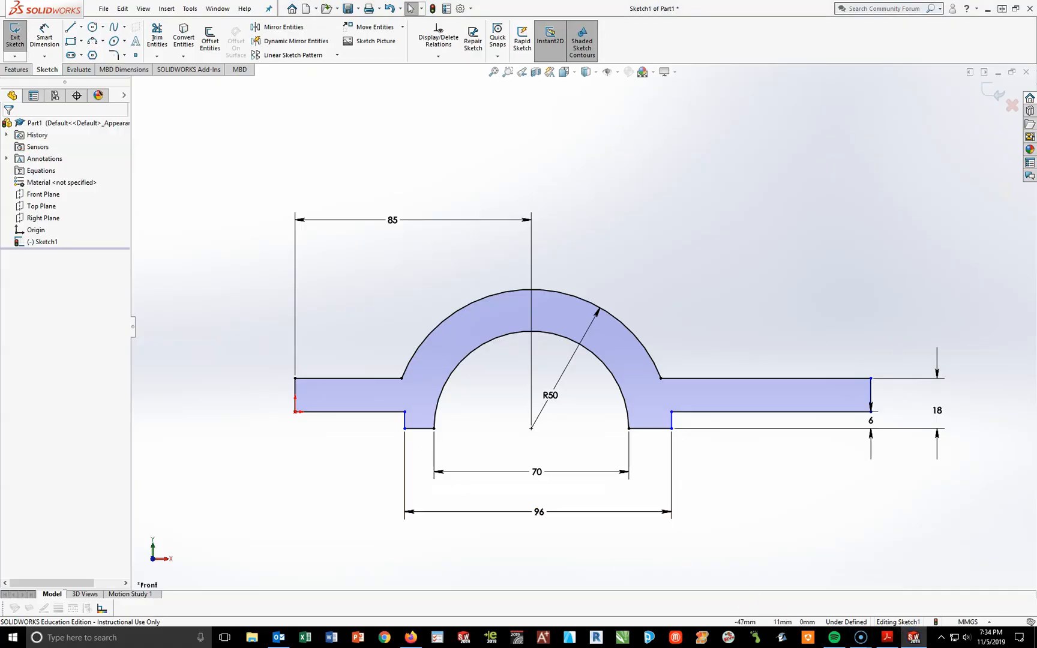
{"action": "left_click", "coordinate": [44, 36]}
{"action": "left_click", "coordinate": [292, 378]}
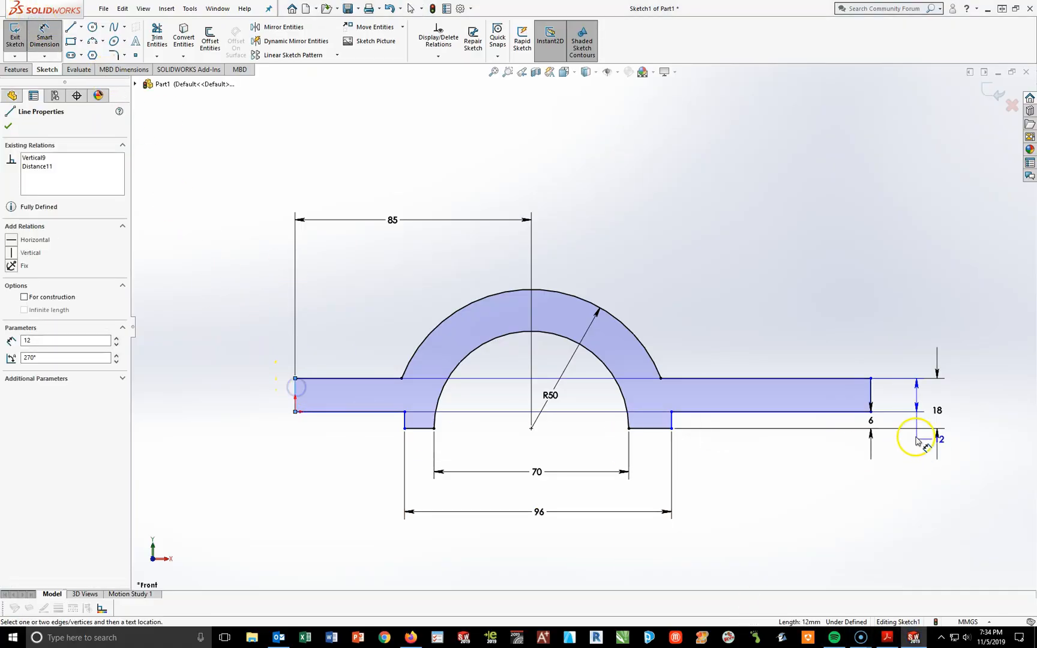
{"action": "left_click", "coordinate": [871, 394]}
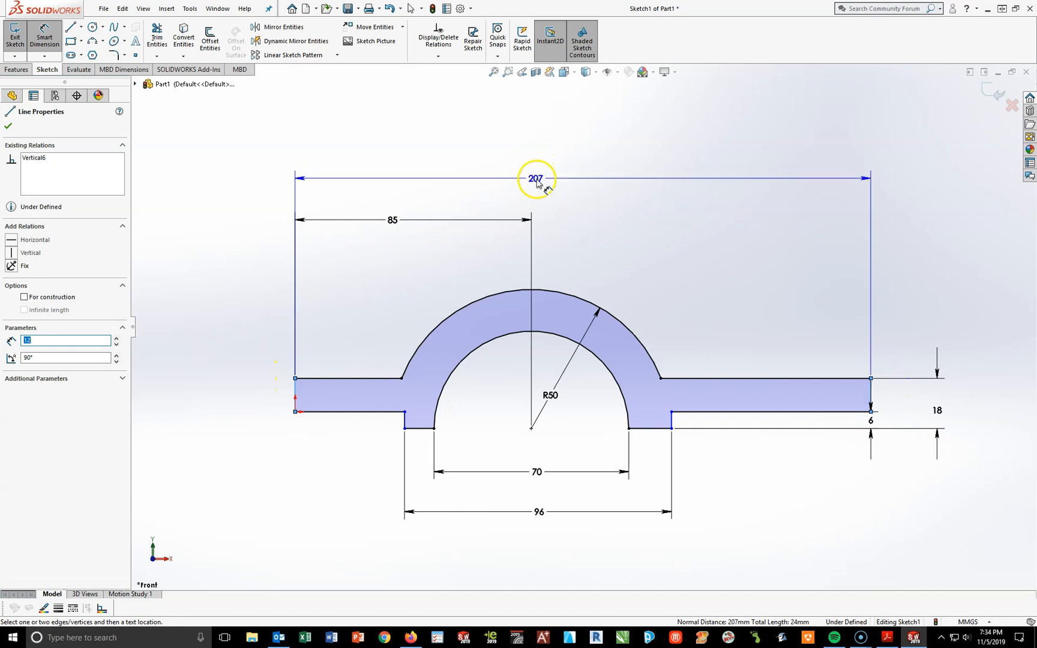
{"action": "left_click", "coordinate": [566, 180]}
{"action": "type", "text": "170"}
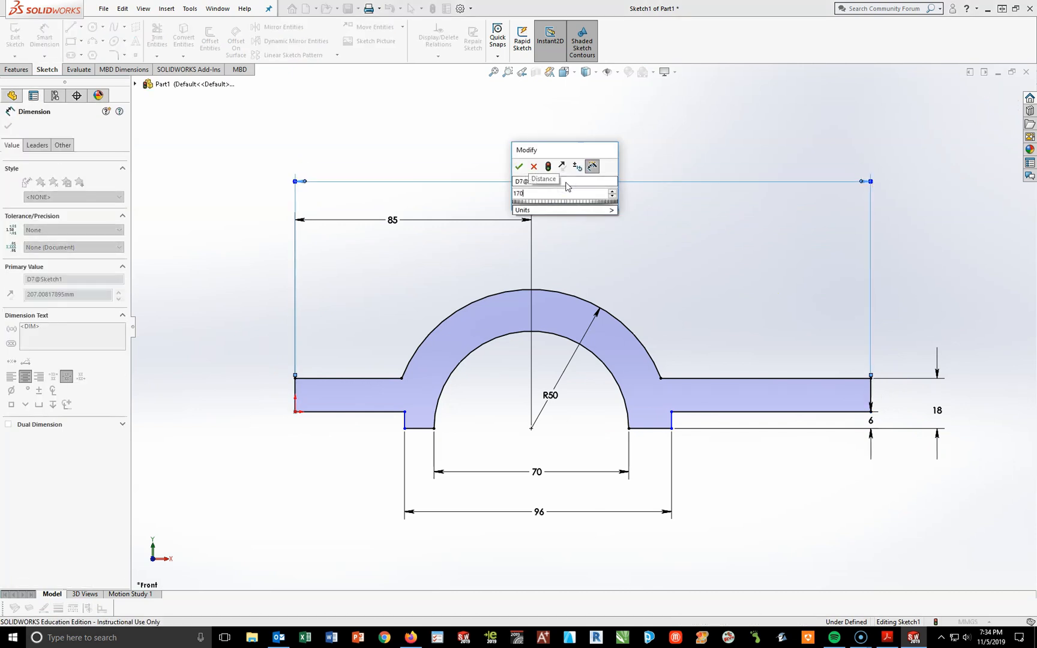
{"action": "key", "text": "Return"}
{"action": "left_click", "coordinate": [767, 533]}
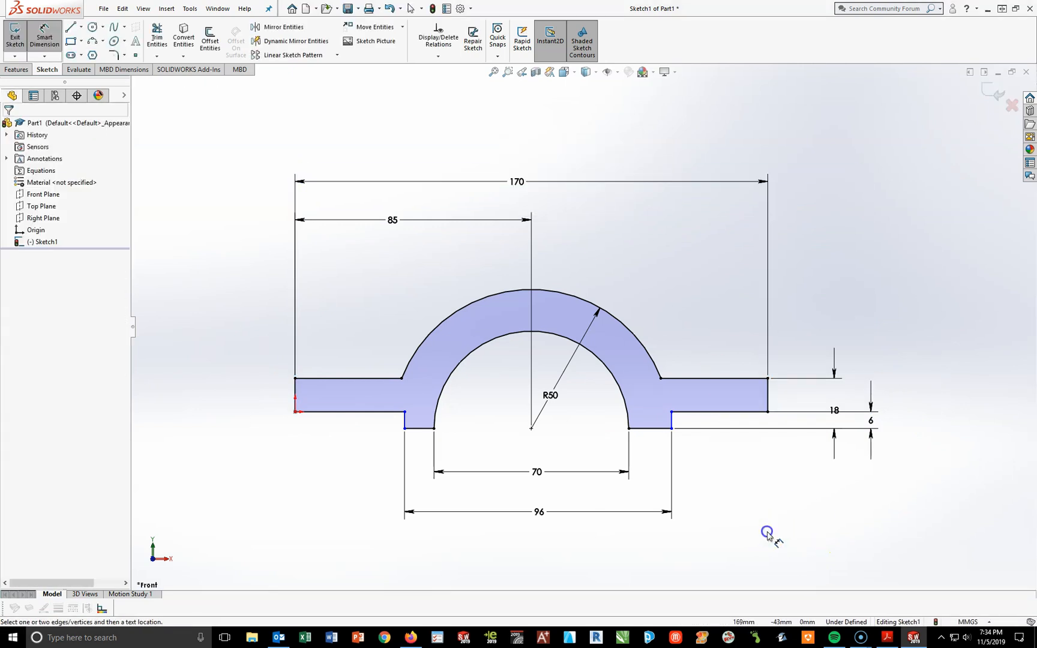
{"action": "key", "text": "Escape"}
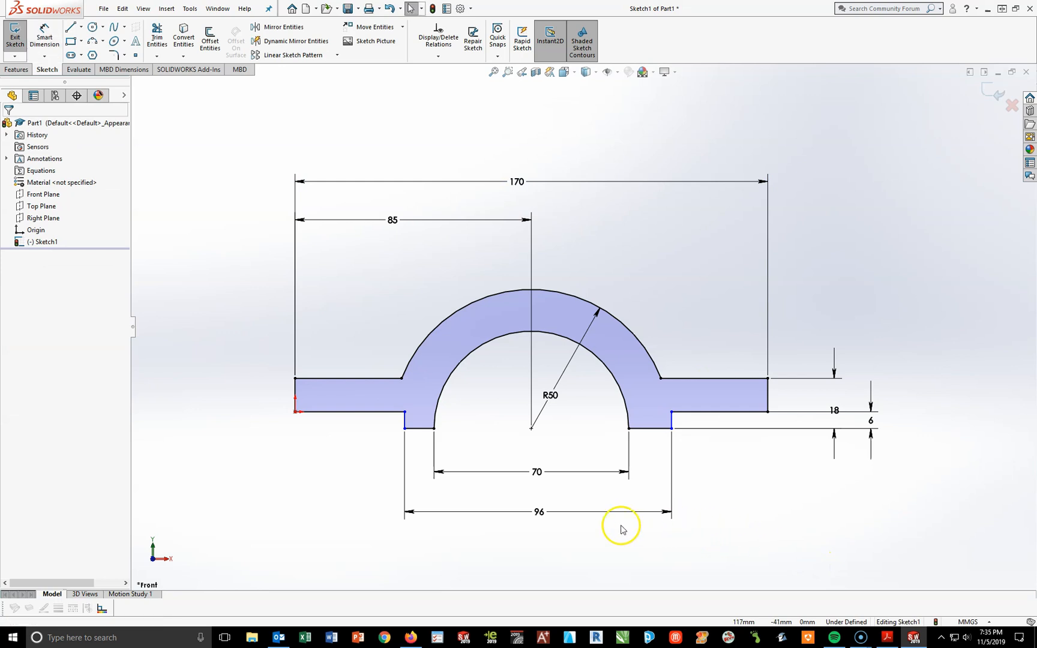
Step: Make the bottom edges of the two feet equal in length and move the 6 mm dimension beneath the right flange
{"action": "left_click", "coordinate": [419, 429]}
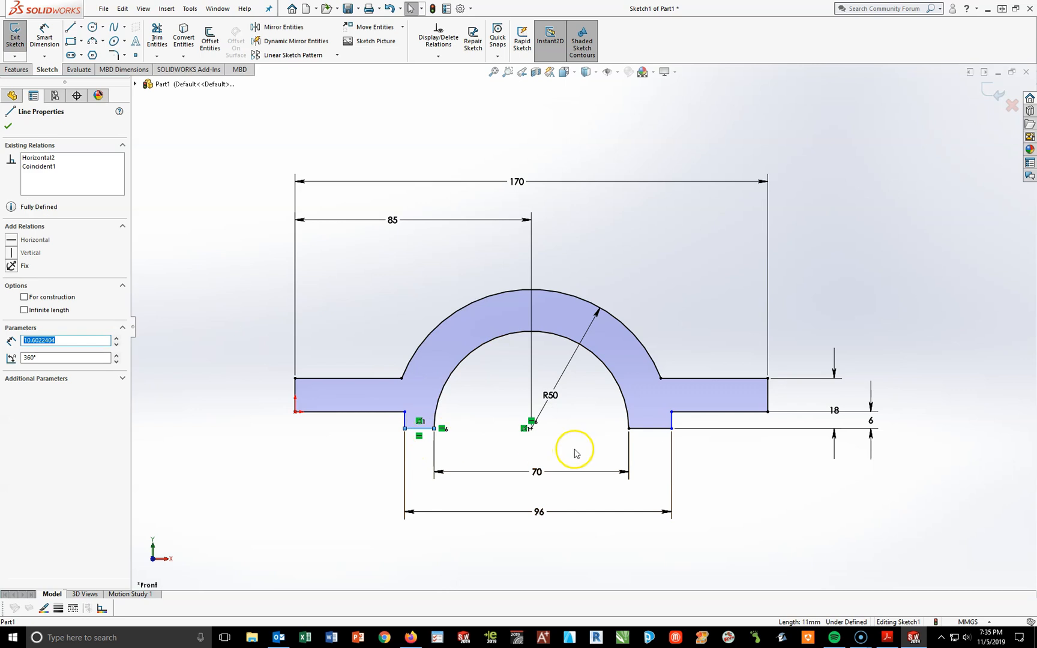
{"action": "left_click", "coordinate": [646, 428], "text": "ctrl"}
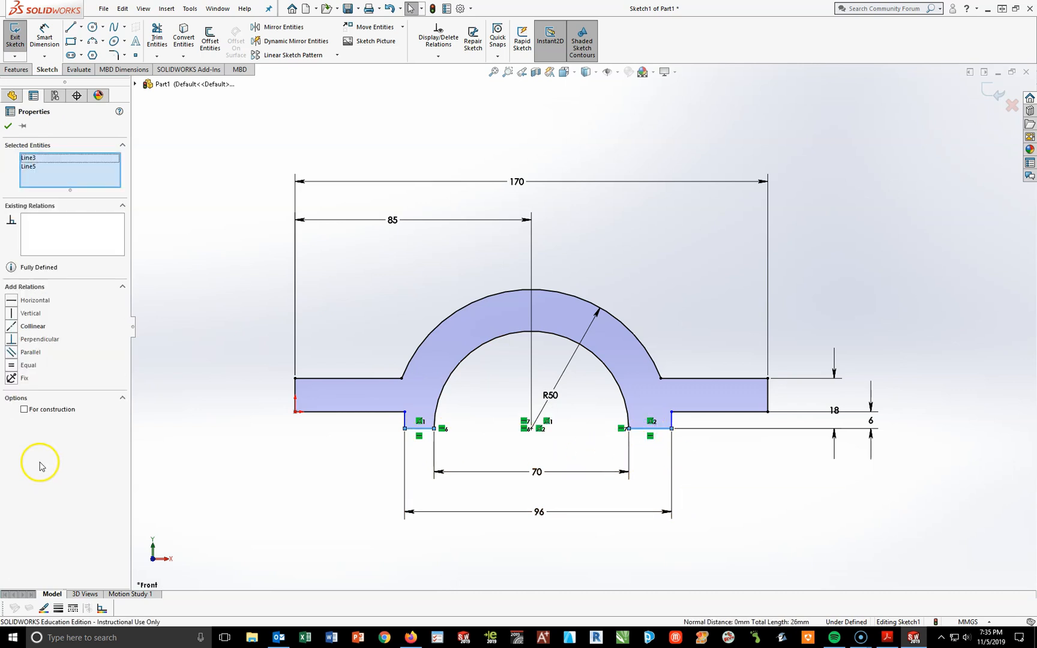
{"action": "left_click", "coordinate": [12, 365]}
{"action": "left_click", "coordinate": [189, 503]}
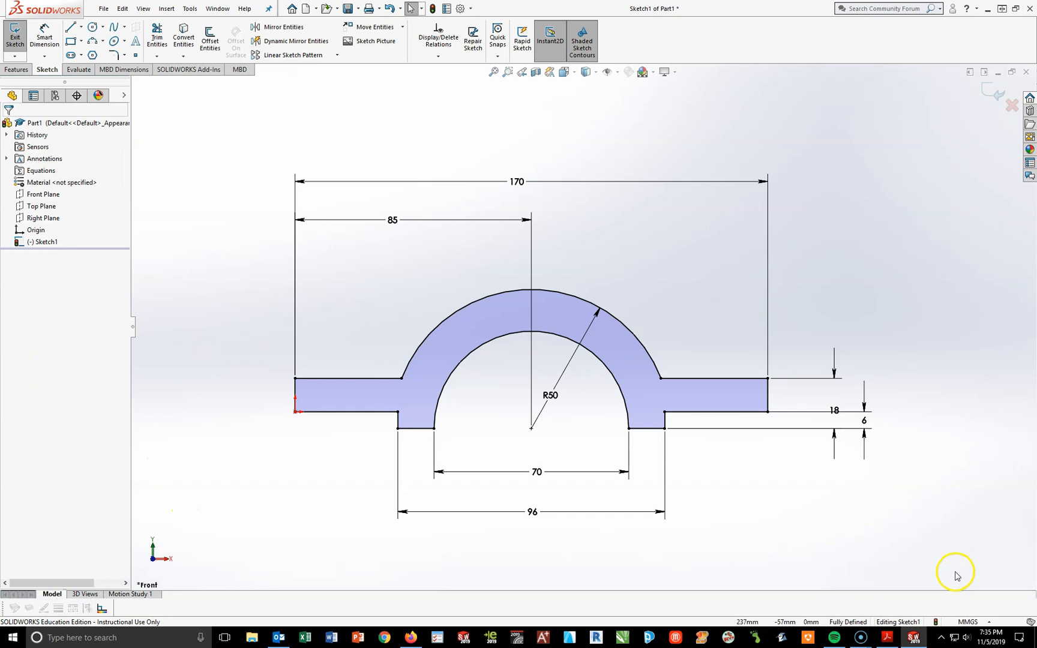
{"action": "left_click_drag", "start_coordinate": [866, 422], "coordinate": [719, 425]}
{"action": "left_click", "coordinate": [713, 551]}
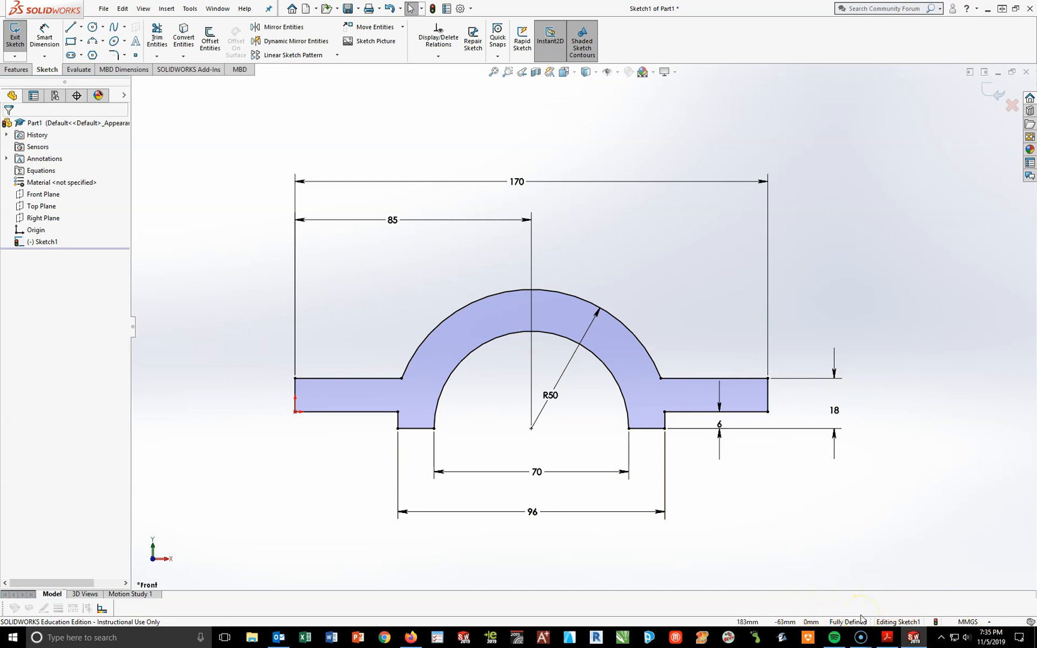
Step: Check the side and top views in the PDF for the depth and extrude the bracket profile blind to 58 mm
{"action": "left_click", "coordinate": [16, 69]}
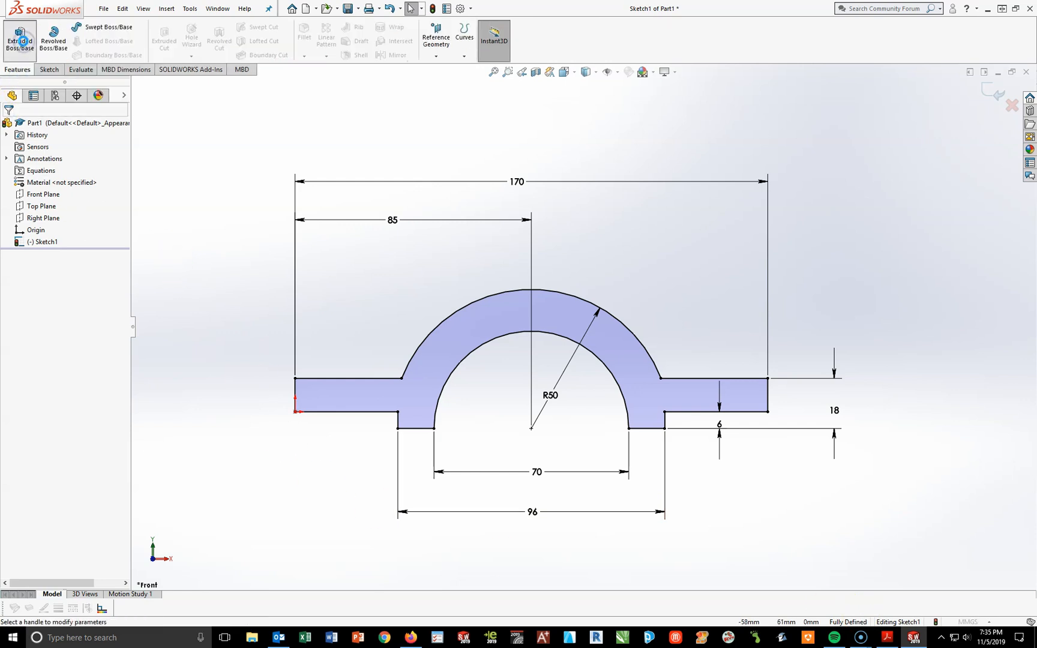
{"action": "left_click", "coordinate": [21, 40]}
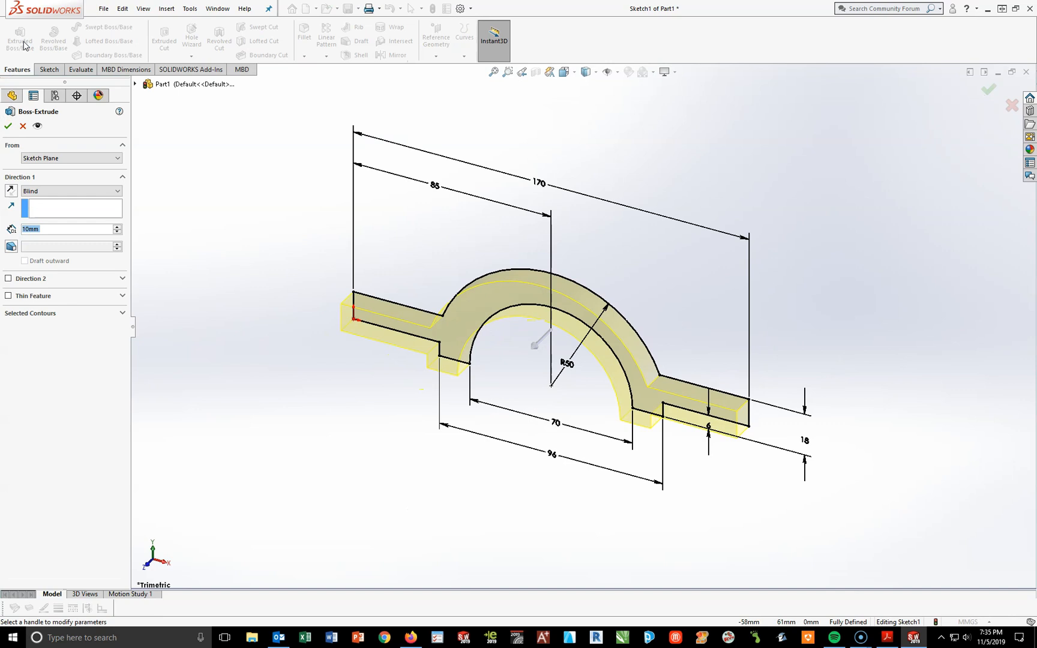
{"action": "left_click", "coordinate": [887, 637]}
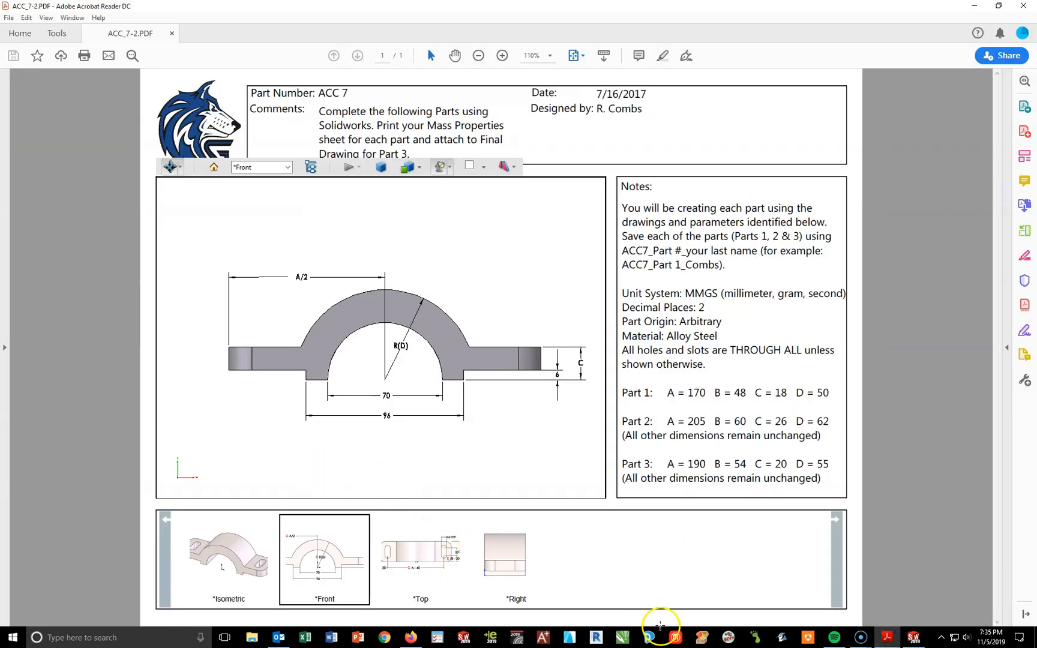
{"action": "left_click", "coordinate": [519, 572]}
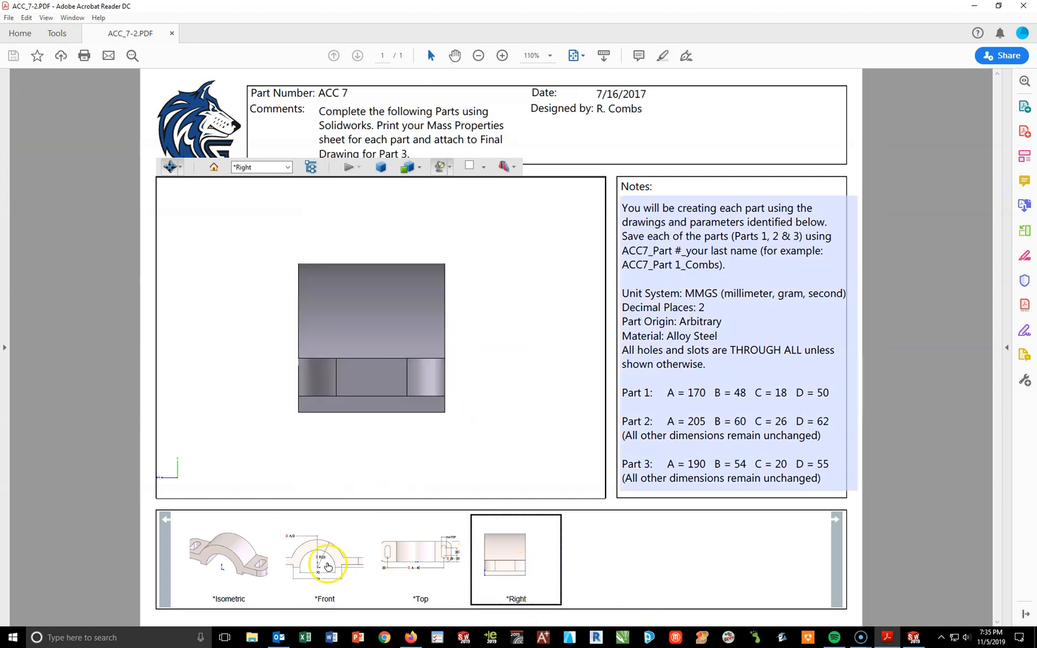
{"action": "left_click", "coordinate": [442, 570]}
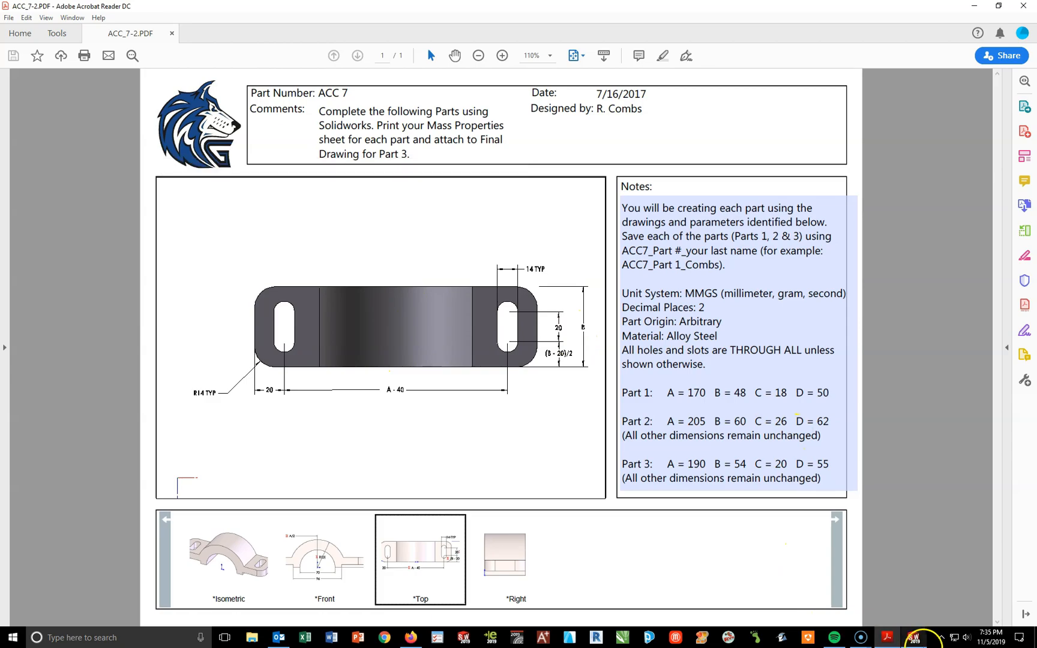
{"action": "left_click", "coordinate": [913, 637]}
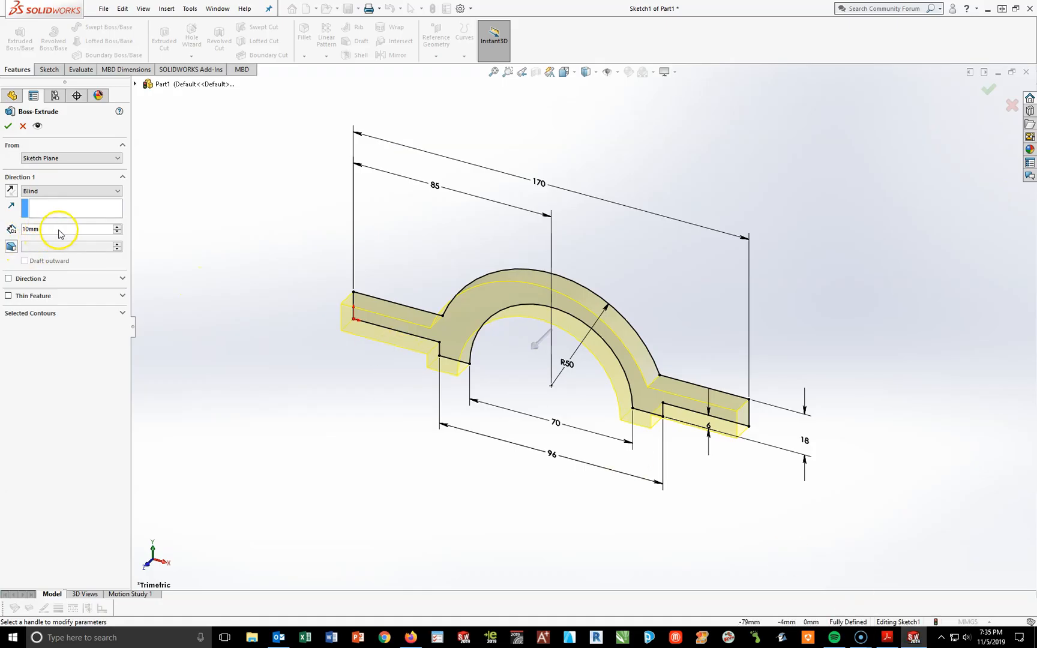
{"action": "type", "text": "+48"}
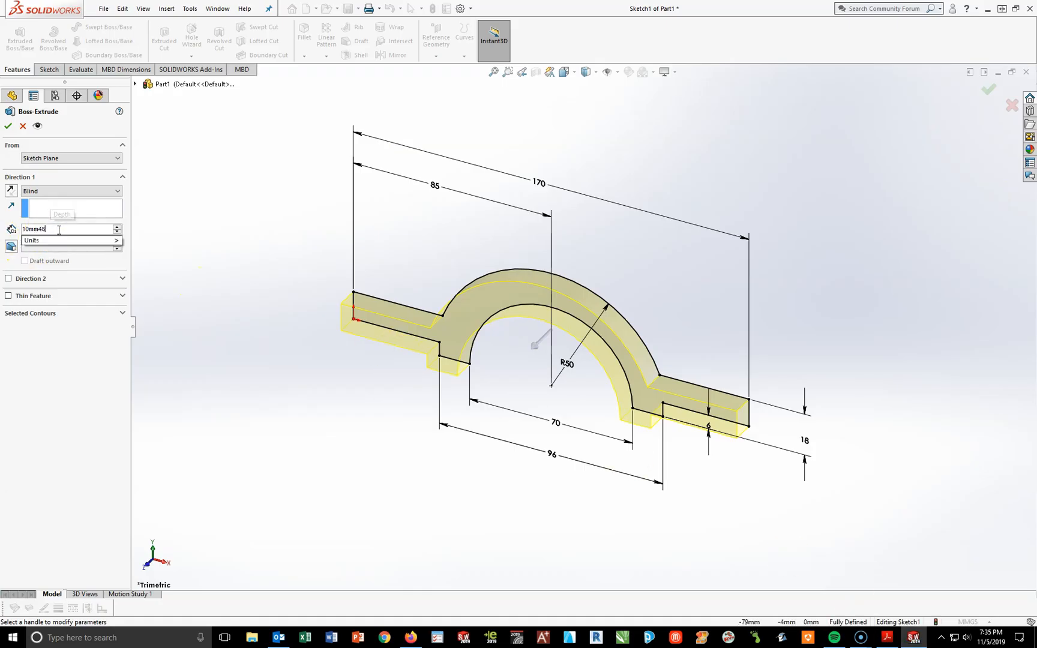
{"action": "key", "text": "Return"}
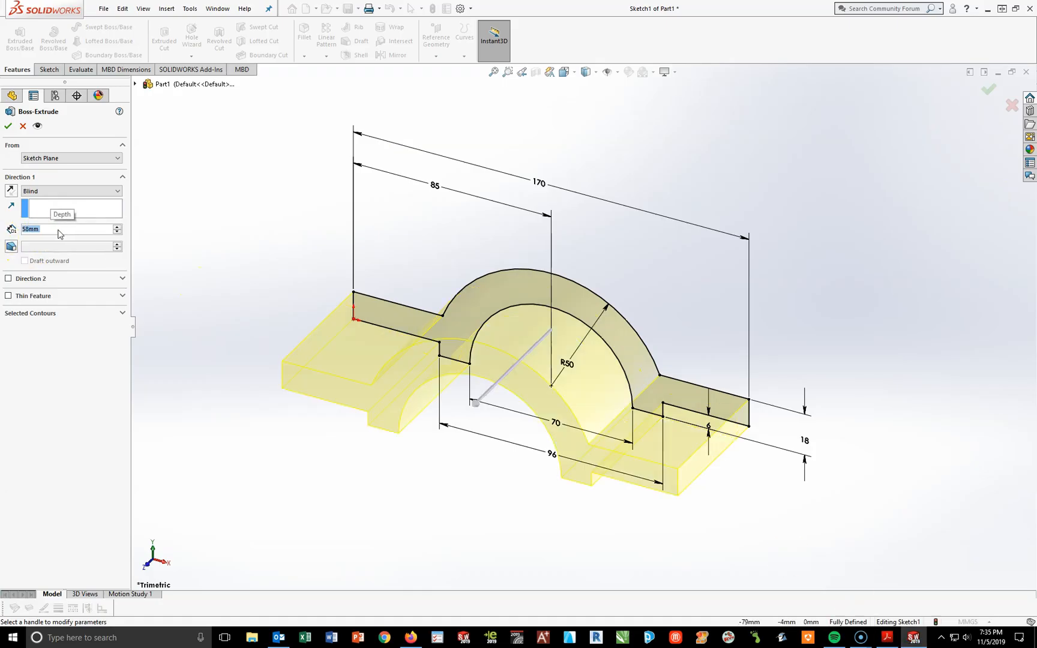
{"action": "left_click", "coordinate": [7, 126]}
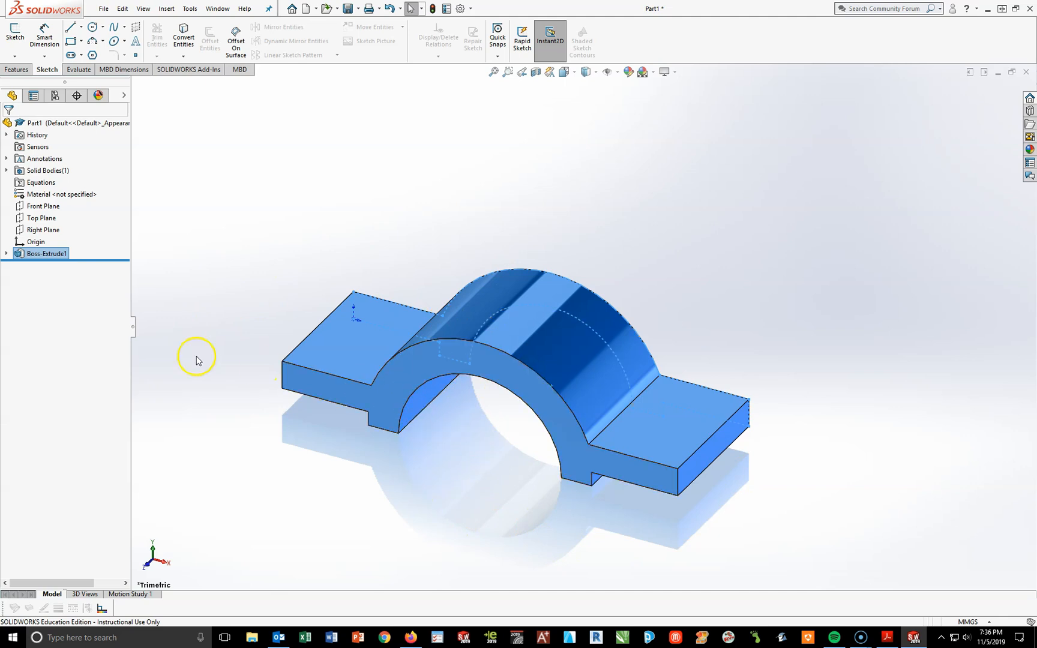
Step: Assign Alloy Steel from the Steel category as the part's material
{"action": "right_click", "coordinate": [35, 196]}
{"action": "left_click", "coordinate": [63, 204]}
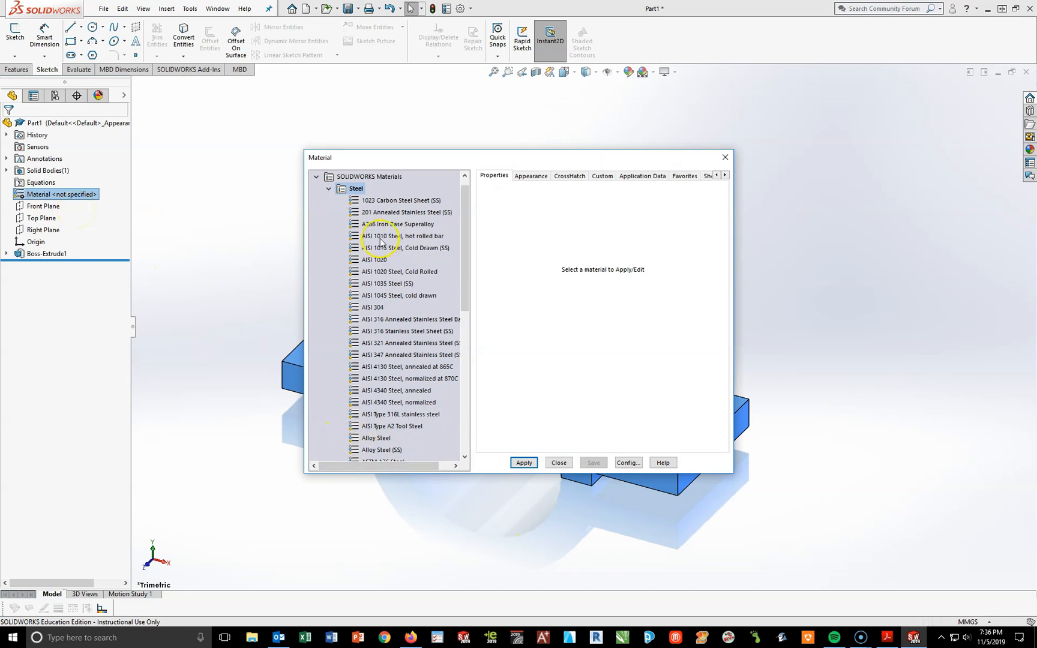
{"action": "left_click", "coordinate": [372, 439]}
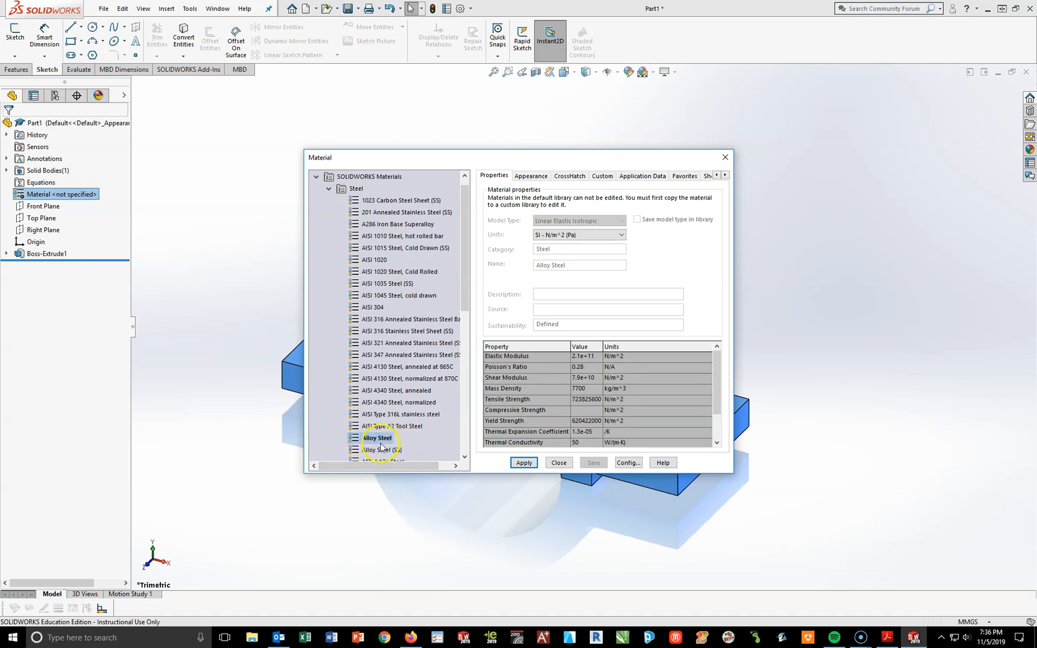
{"action": "left_click", "coordinate": [524, 463]}
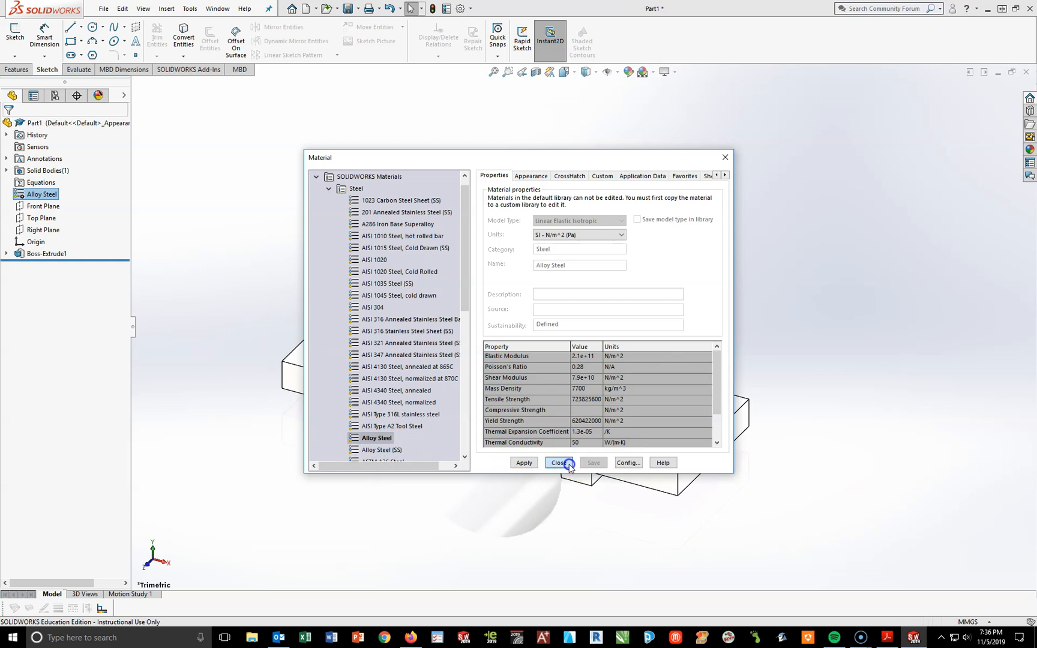
{"action": "left_click", "coordinate": [568, 464]}
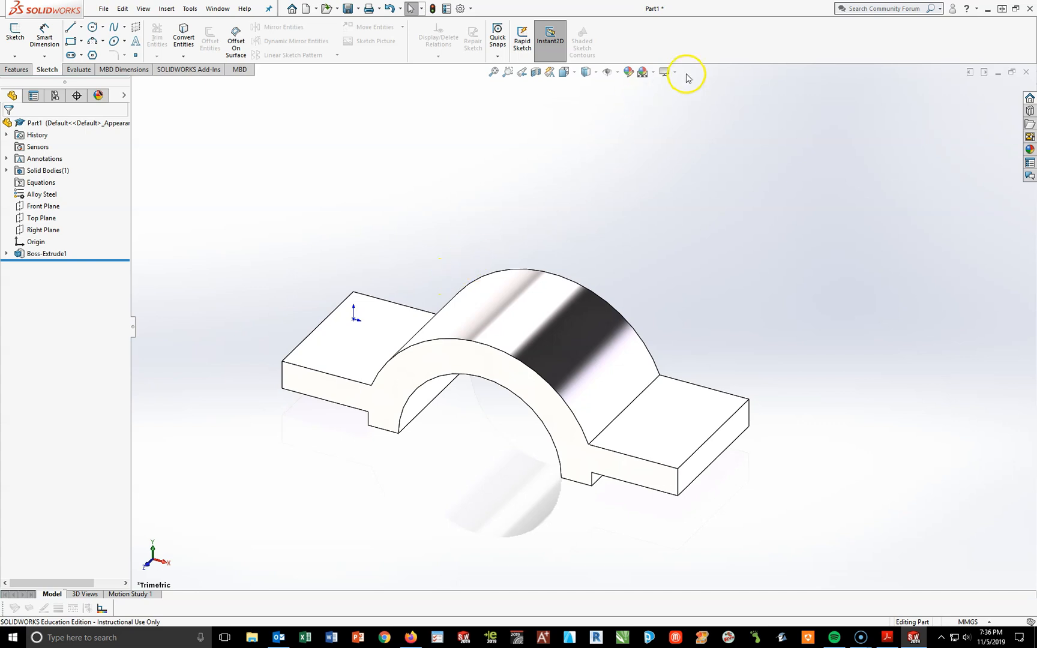
Step: Turn off RealView Graphics for the model display
{"action": "left_click", "coordinate": [665, 72]}
{"action": "left_click", "coordinate": [665, 74]}
{"action": "left_click", "coordinate": [666, 74]}
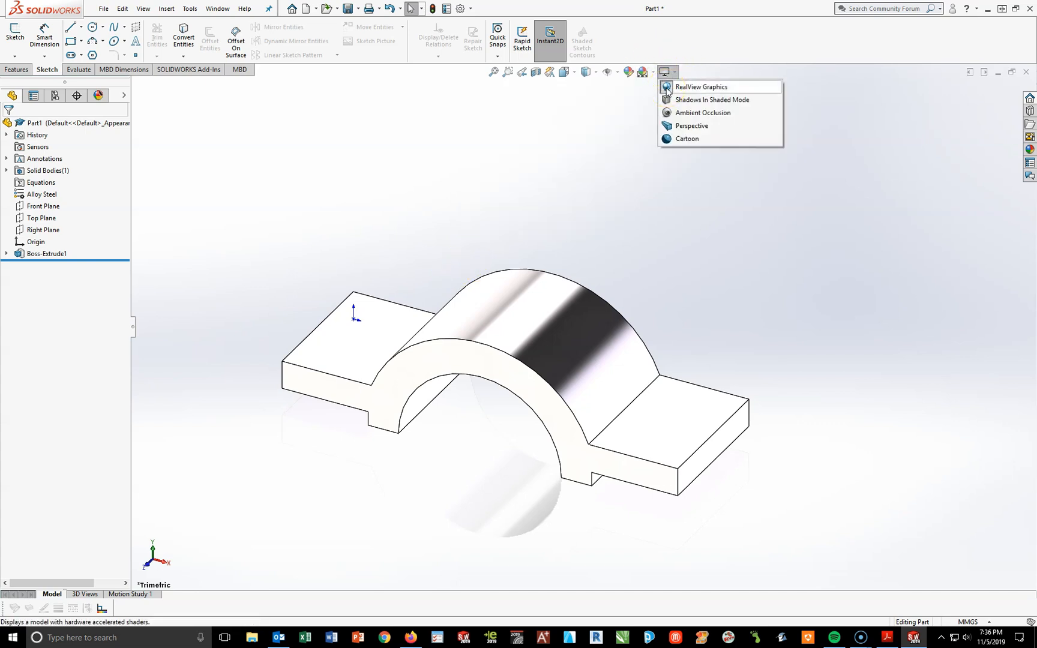
{"action": "left_click", "coordinate": [667, 89]}
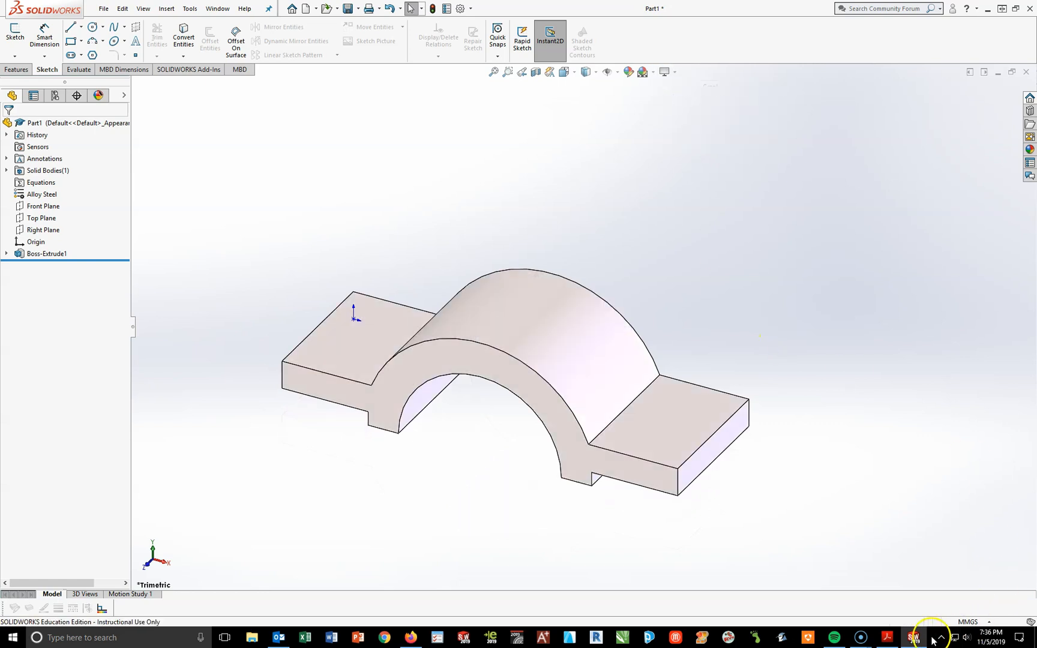
Step: Examine the isometric and top views in the PDF for the flange corner radius, and return to the SOLIDWORKS part
{"action": "left_click", "coordinate": [891, 638]}
{"action": "left_click", "coordinate": [240, 570]}
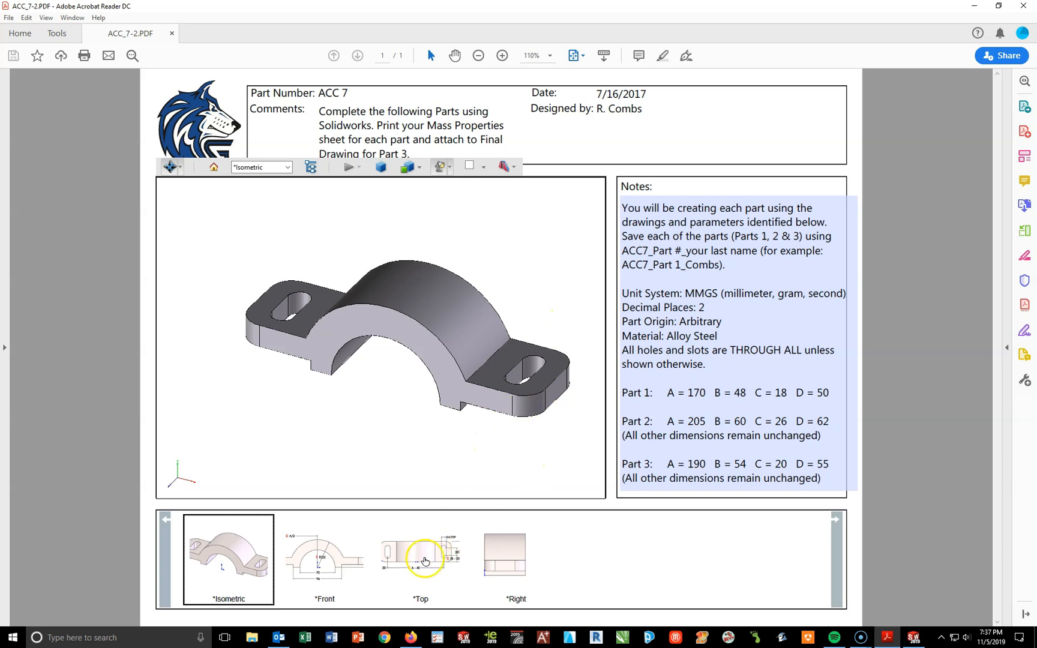
{"action": "left_click", "coordinate": [439, 560]}
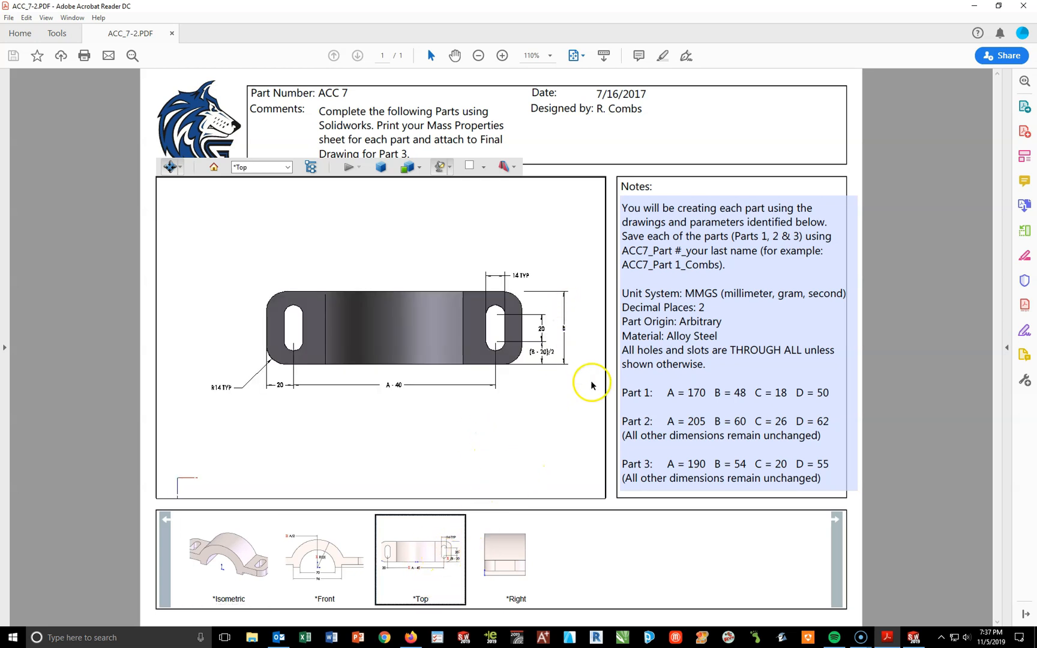
{"action": "scroll", "coordinate": [250, 396], "scroll_direction": "up", "scroll_amount": 3}
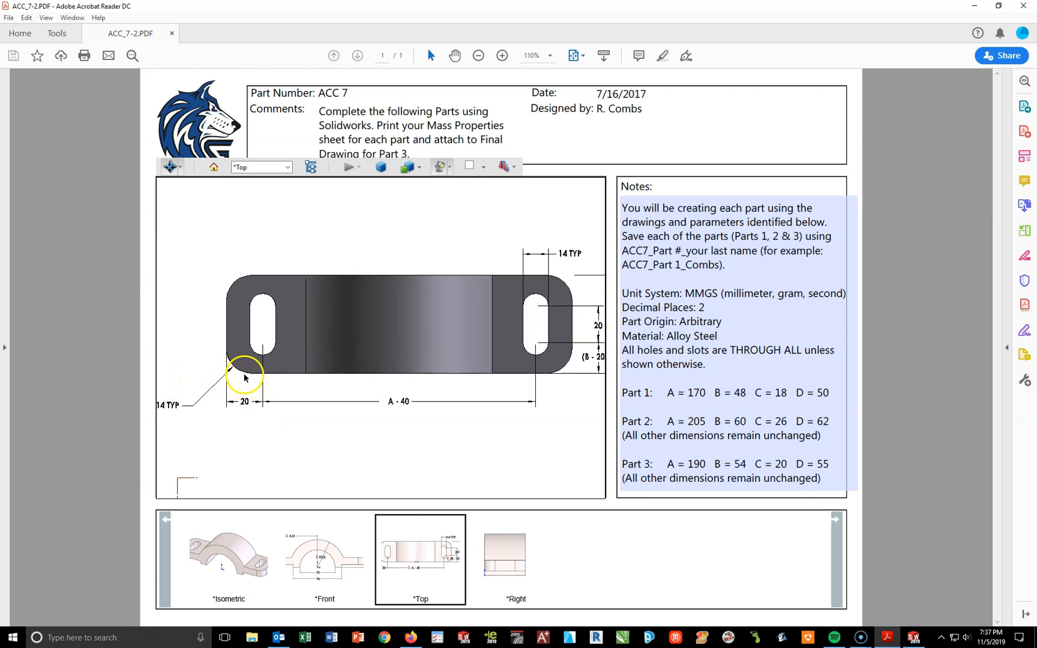
{"action": "scroll", "coordinate": [160, 403], "scroll_direction": "down", "scroll_amount": 1}
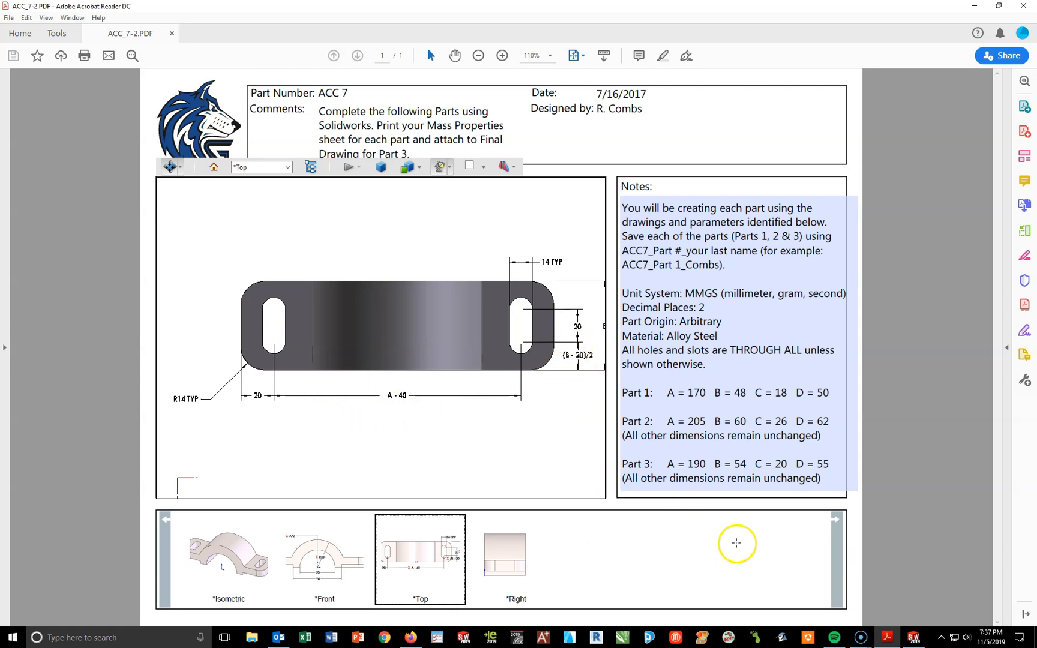
{"action": "left_click", "coordinate": [914, 638]}
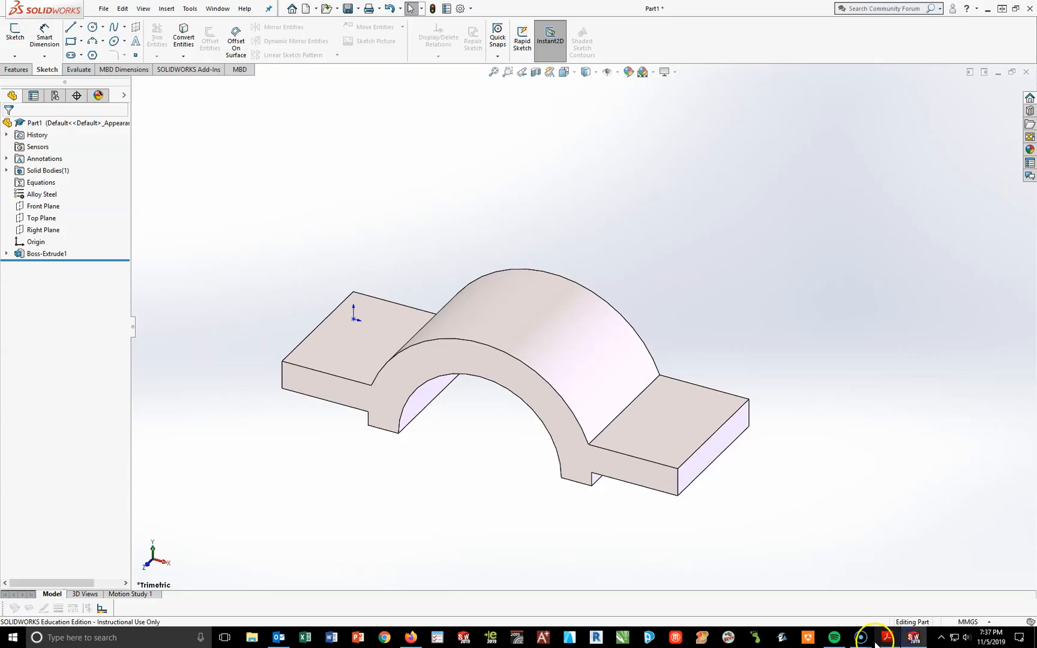
Step: Fillet the four vertical outer corner edges of the two flanges with a 14 mm radius
{"action": "left_click", "coordinate": [16, 70]}
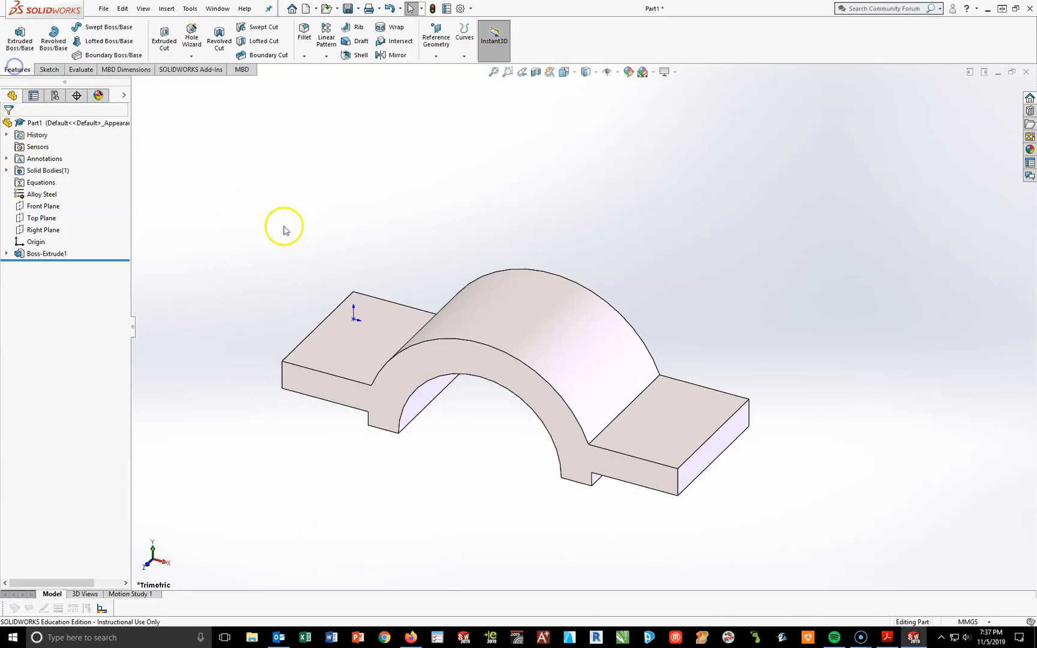
{"action": "left_click", "coordinate": [305, 32]}
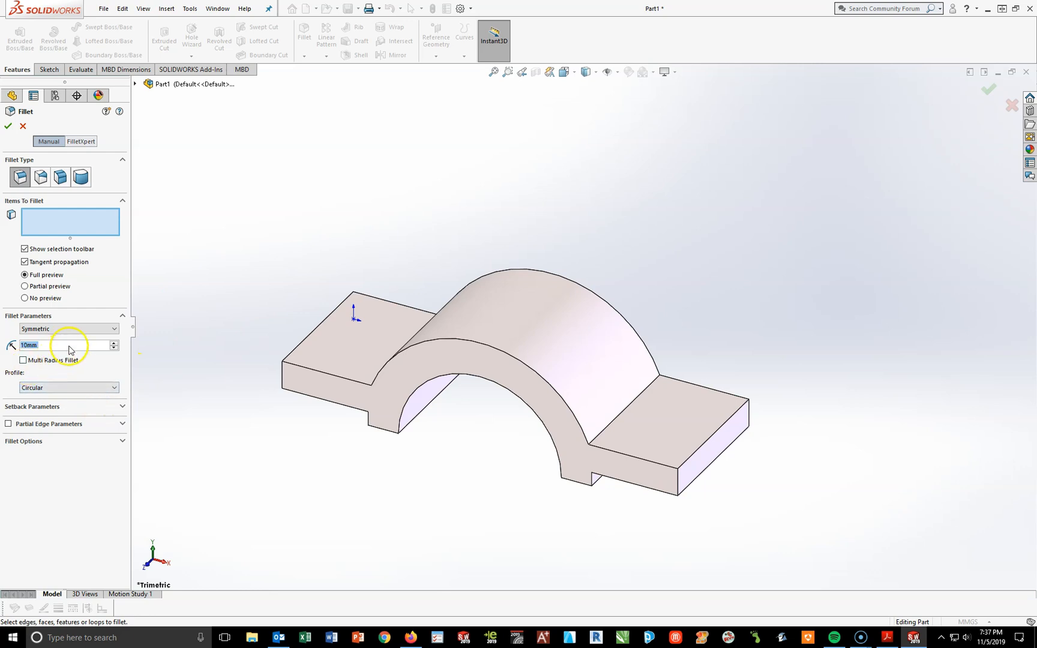
{"action": "type", "text": "14"}
{"action": "key", "text": "Return"}
{"action": "left_click", "coordinate": [282, 375]}
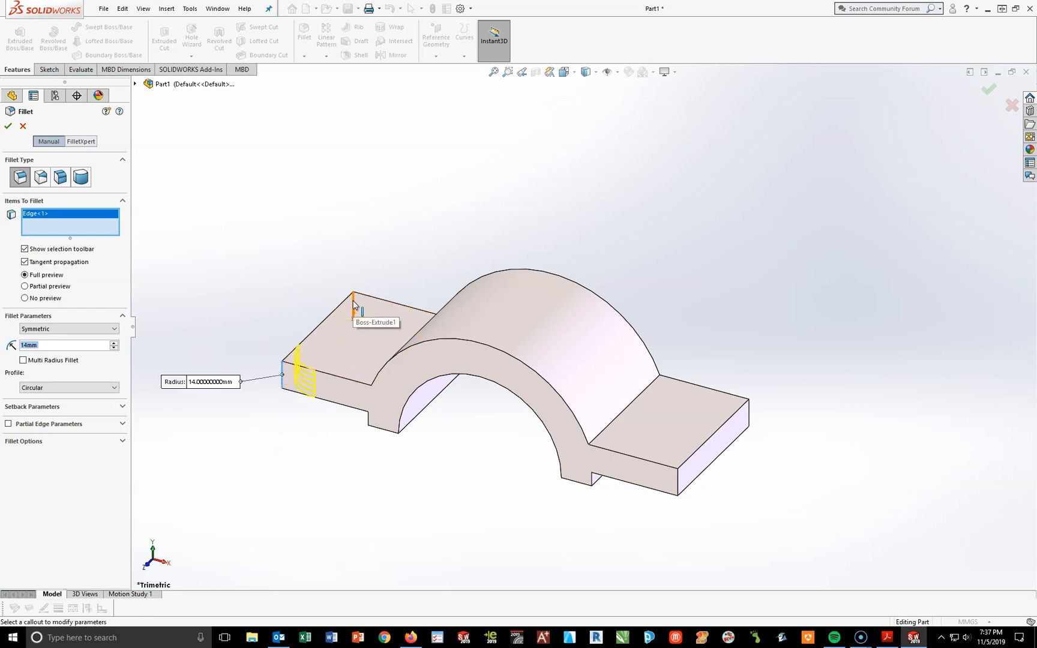
{"action": "left_click", "coordinate": [354, 302]}
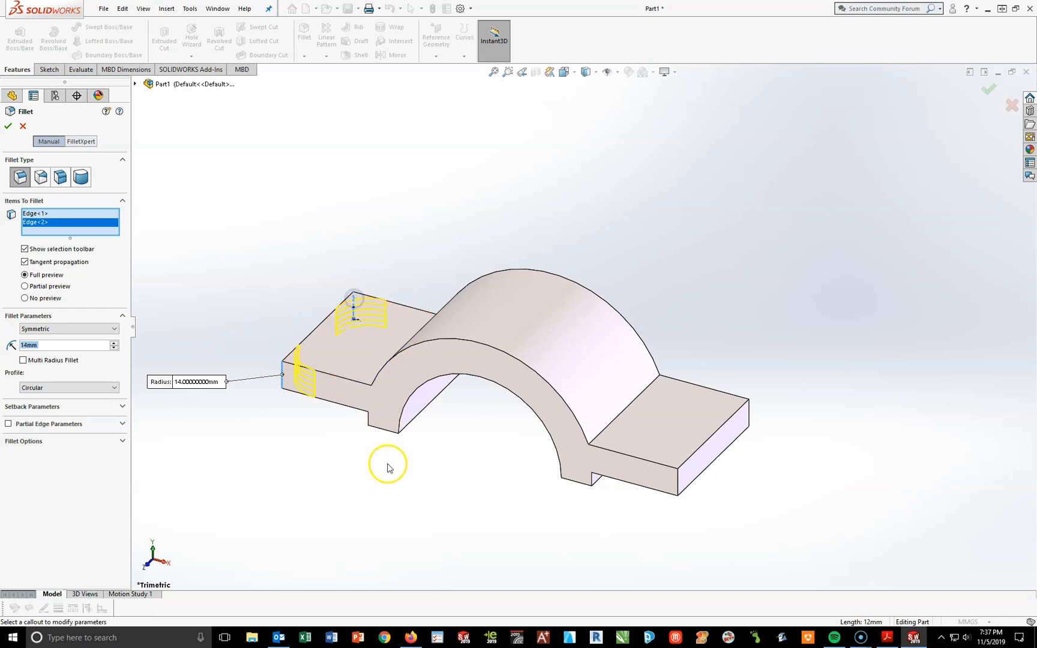
{"action": "left_click", "coordinate": [678, 494]}
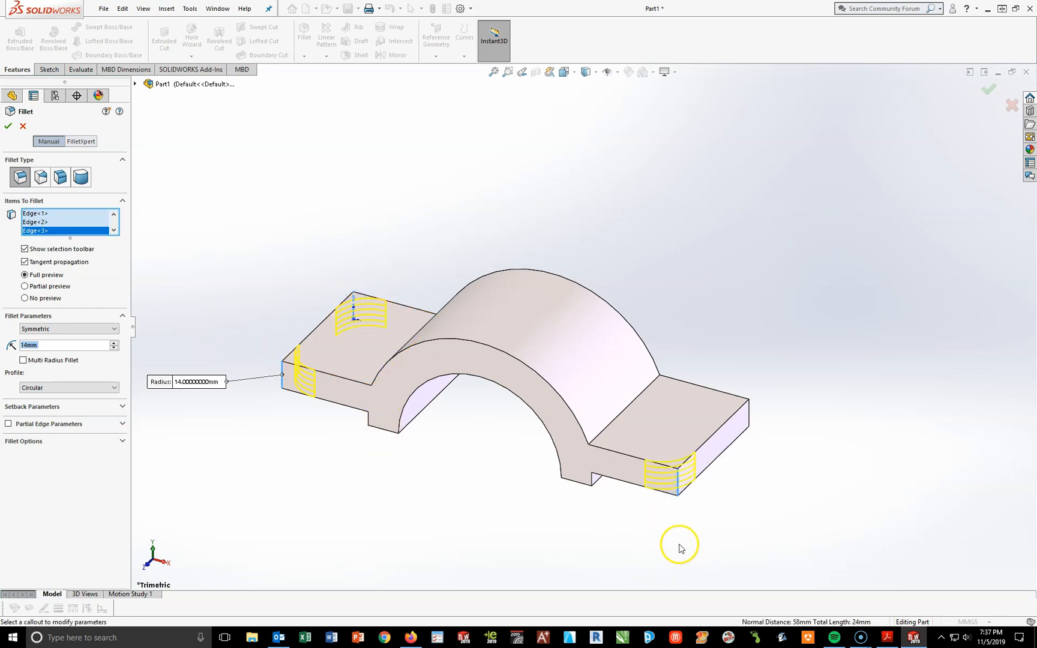
{"action": "left_click", "coordinate": [750, 417]}
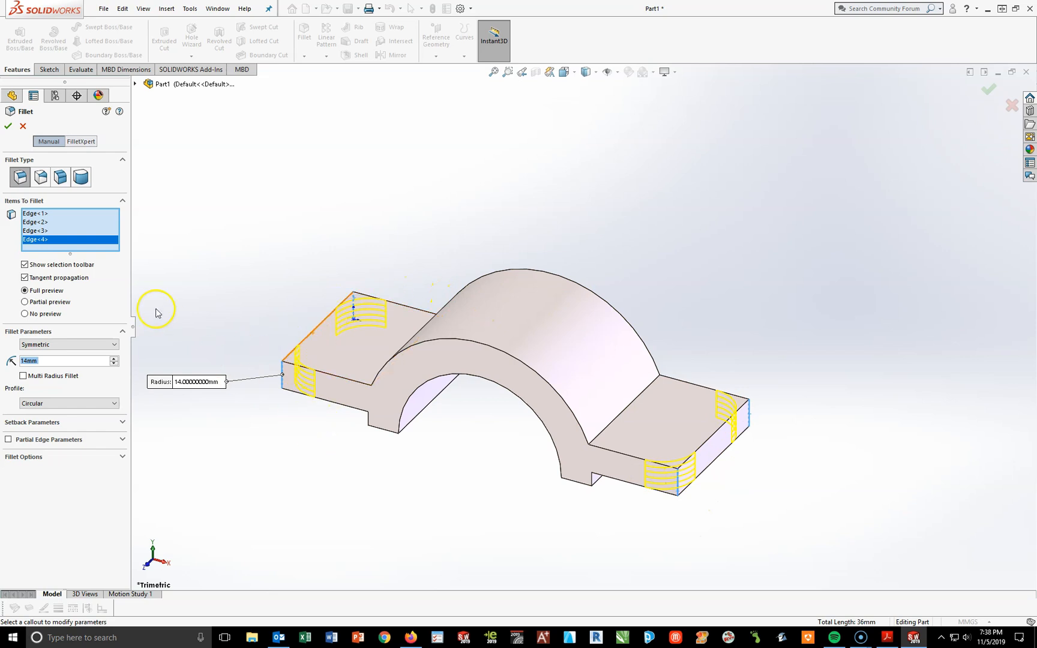
{"action": "left_click", "coordinate": [7, 129]}
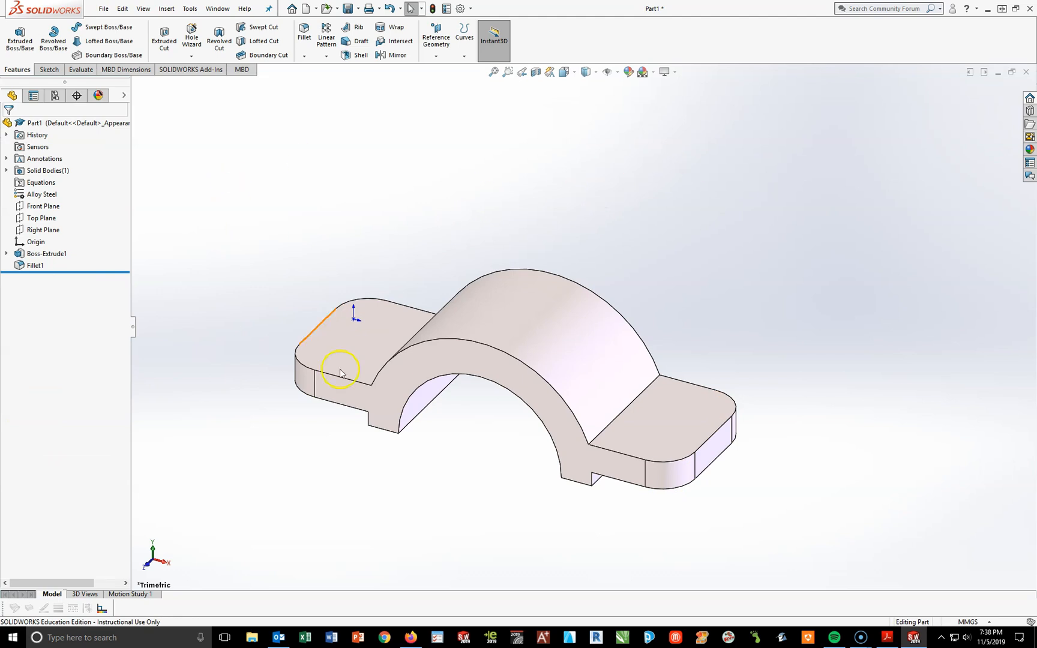
Step: Check the PDF's top view, then start a sketch on the left flange's upper face in SOLIDWORKS and view it face-on
{"action": "left_click", "coordinate": [887, 637]}
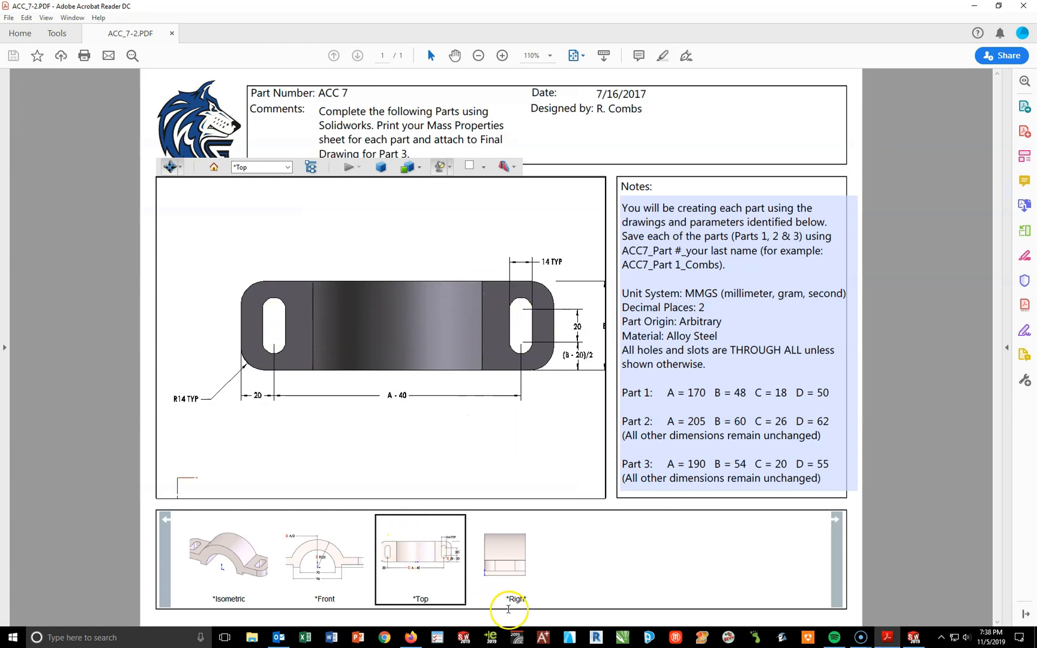
{"action": "left_click", "coordinate": [913, 637]}
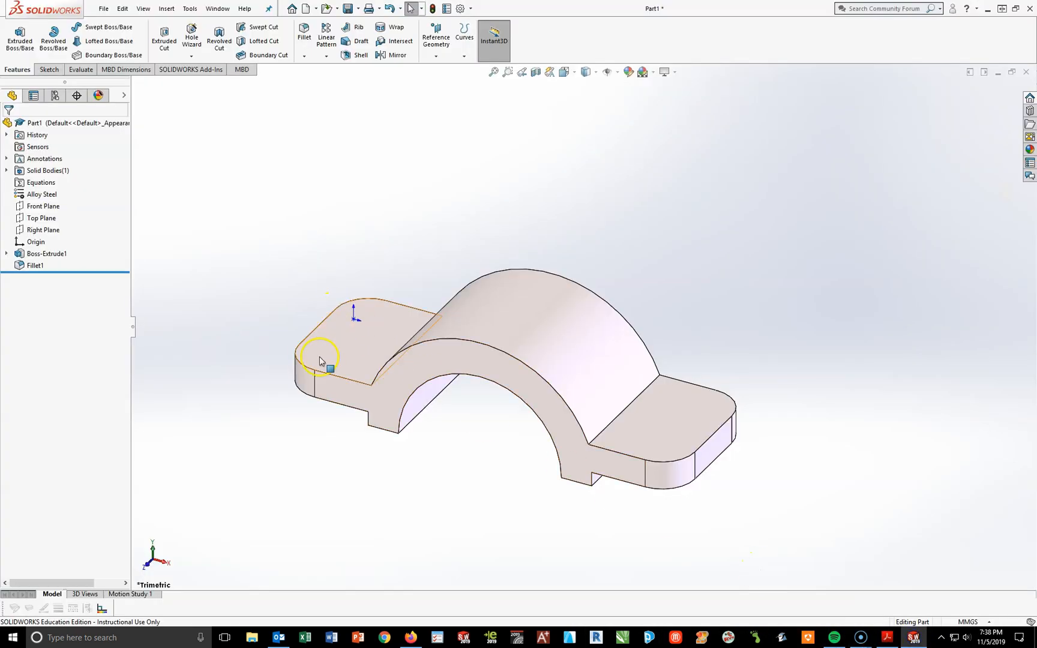
{"action": "left_click", "coordinate": [358, 349]}
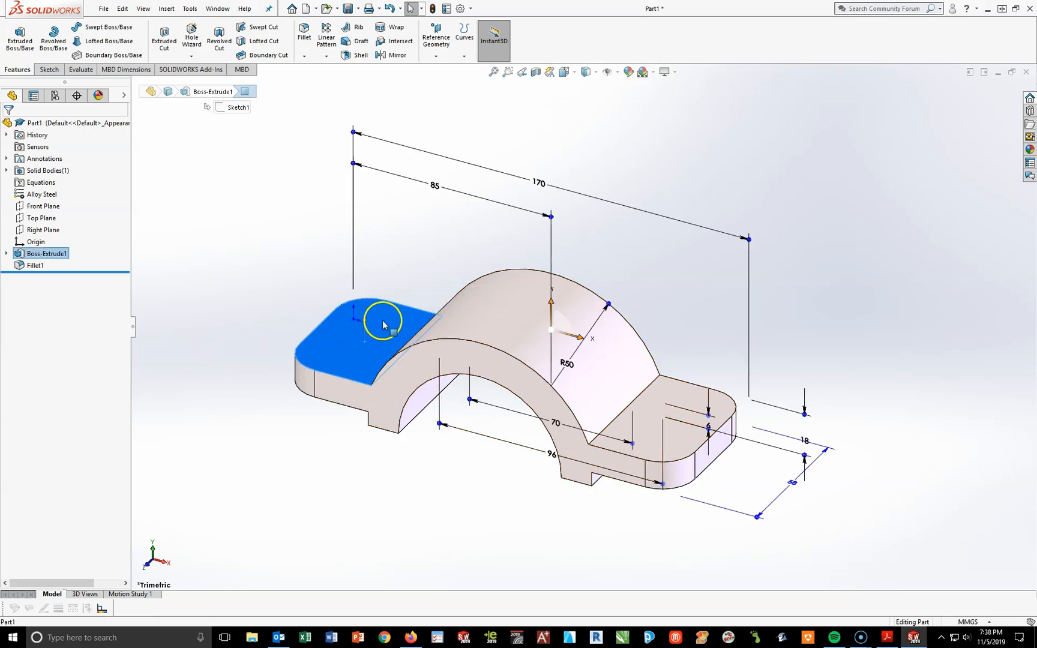
{"action": "left_click", "coordinate": [796, 444]}
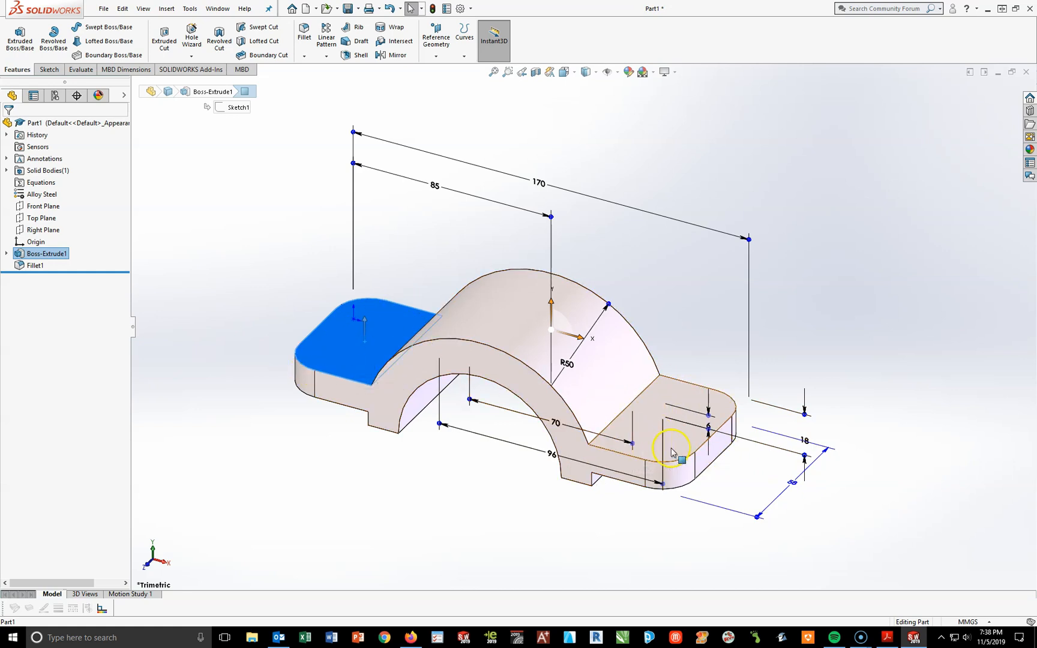
{"action": "left_click", "coordinate": [45, 69]}
{"action": "left_click", "coordinate": [15, 32]}
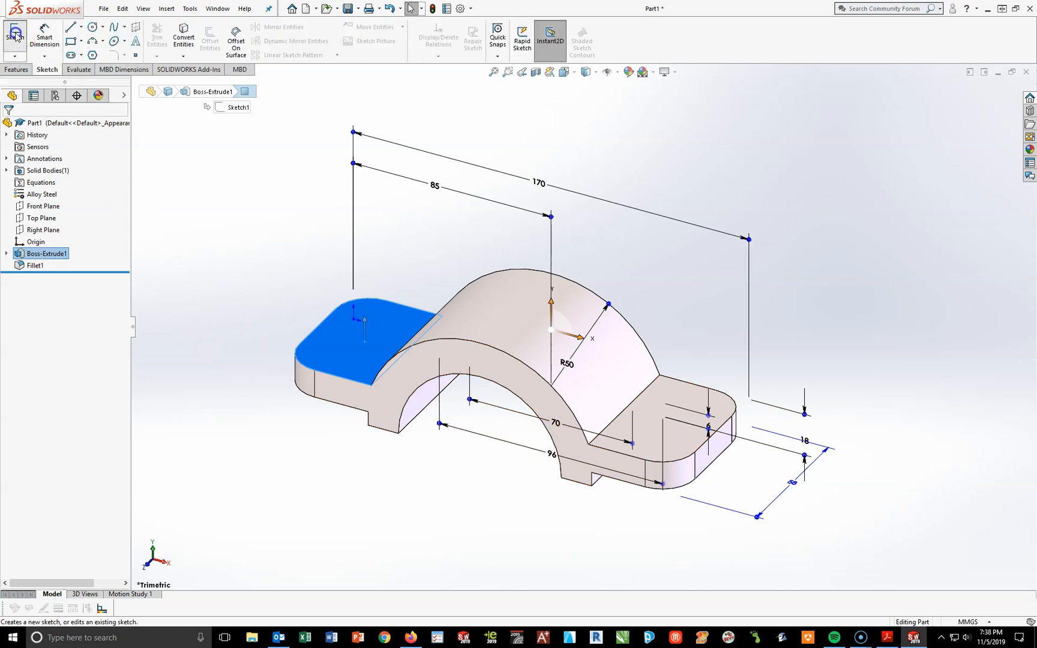
{"action": "key", "text": "space"}
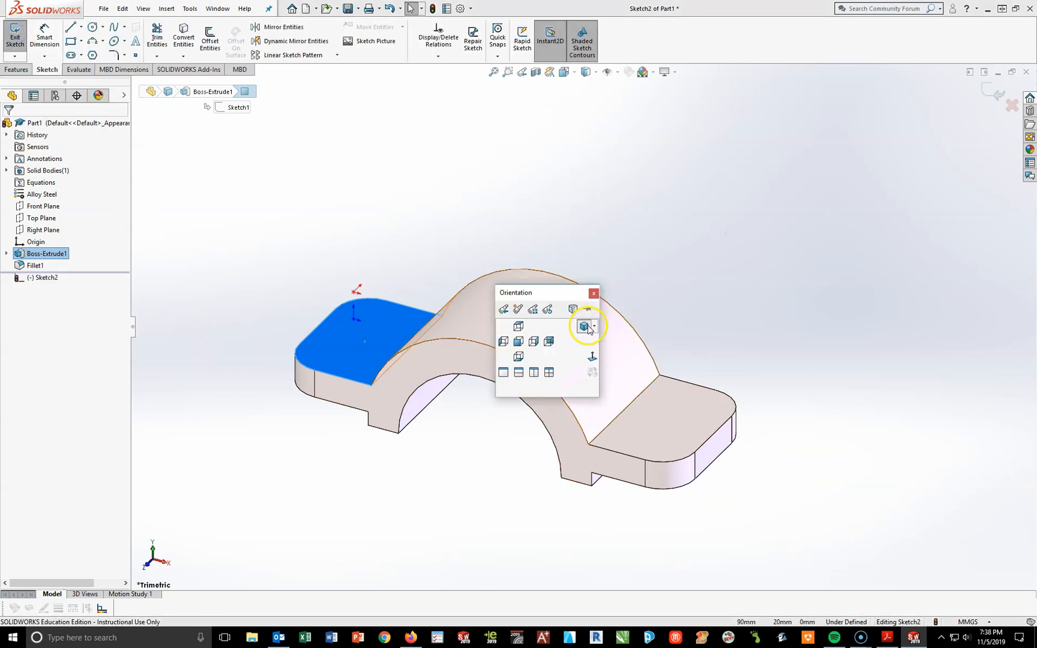
{"action": "left_click", "coordinate": [588, 360]}
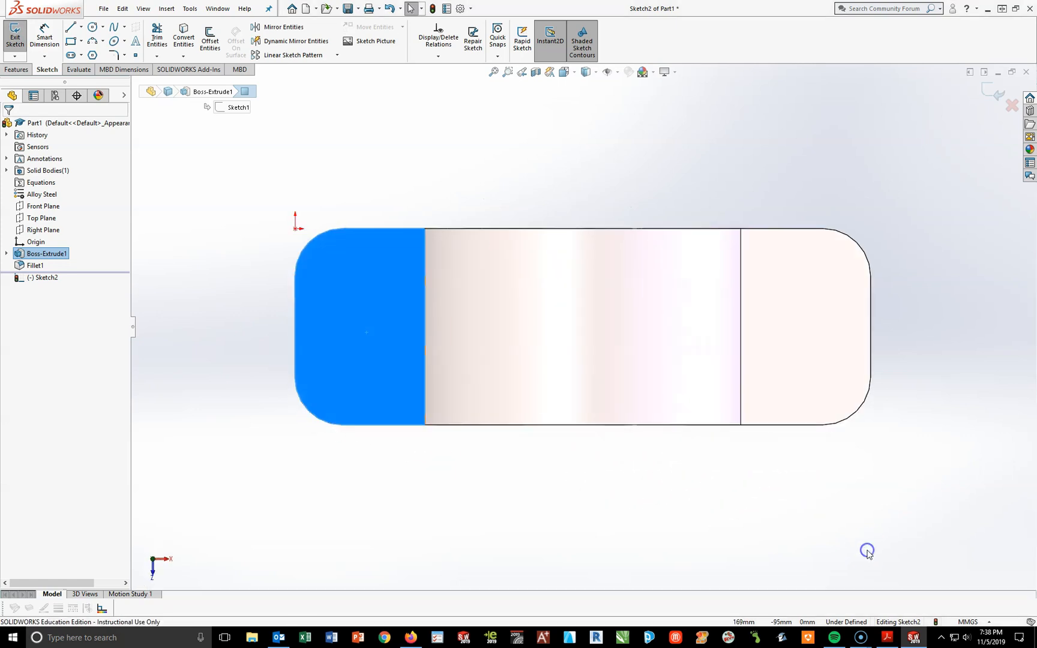
Step: Sketch a vertical straight slot on the left flange, about 33 mm between arc centres and about 13 mm wide
{"action": "left_click", "coordinate": [70, 57]}
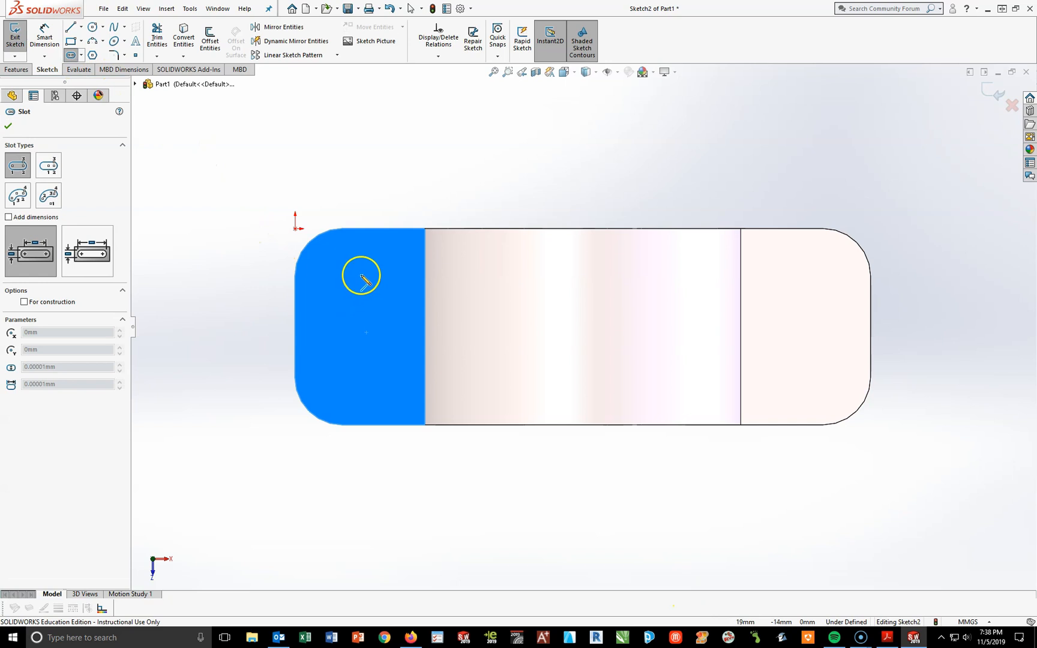
{"action": "left_click", "coordinate": [362, 274]}
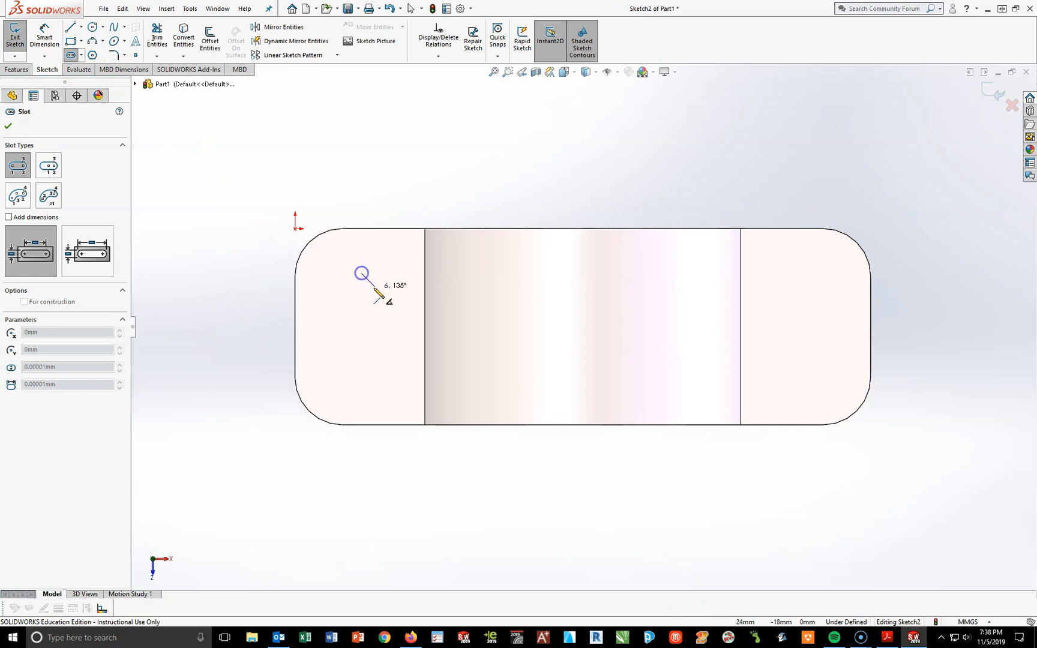
{"action": "left_click", "coordinate": [361, 384]}
{"action": "left_click", "coordinate": [339, 378]}
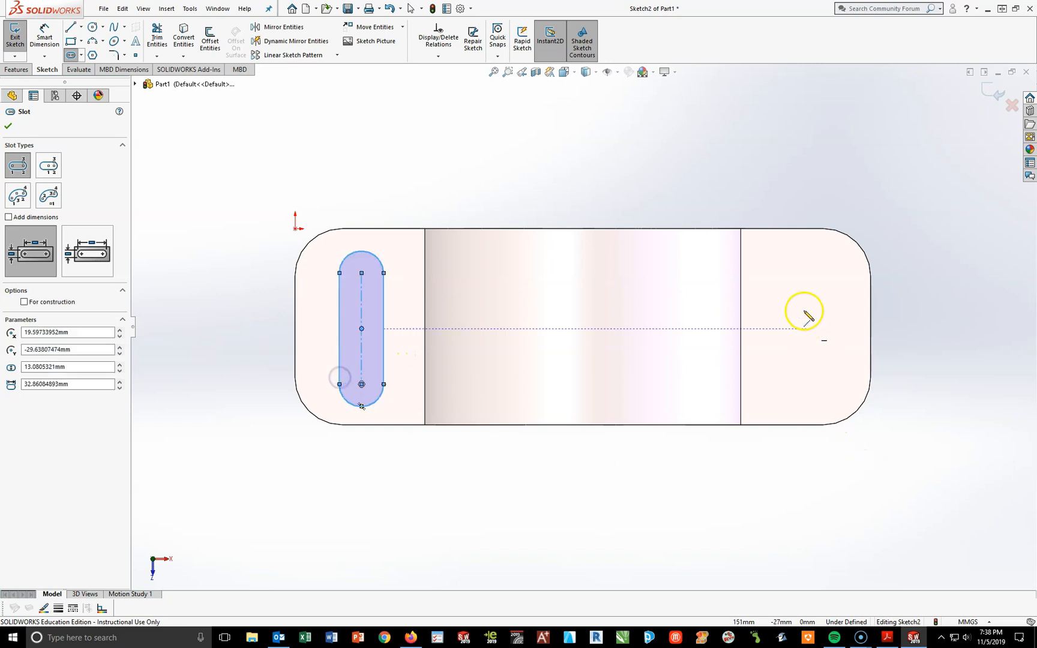
Step: Sketch a matching vertical straight slot on the right flange, about 33 mm between arc centres and about 16 mm wide
{"action": "left_click", "coordinate": [801, 274]}
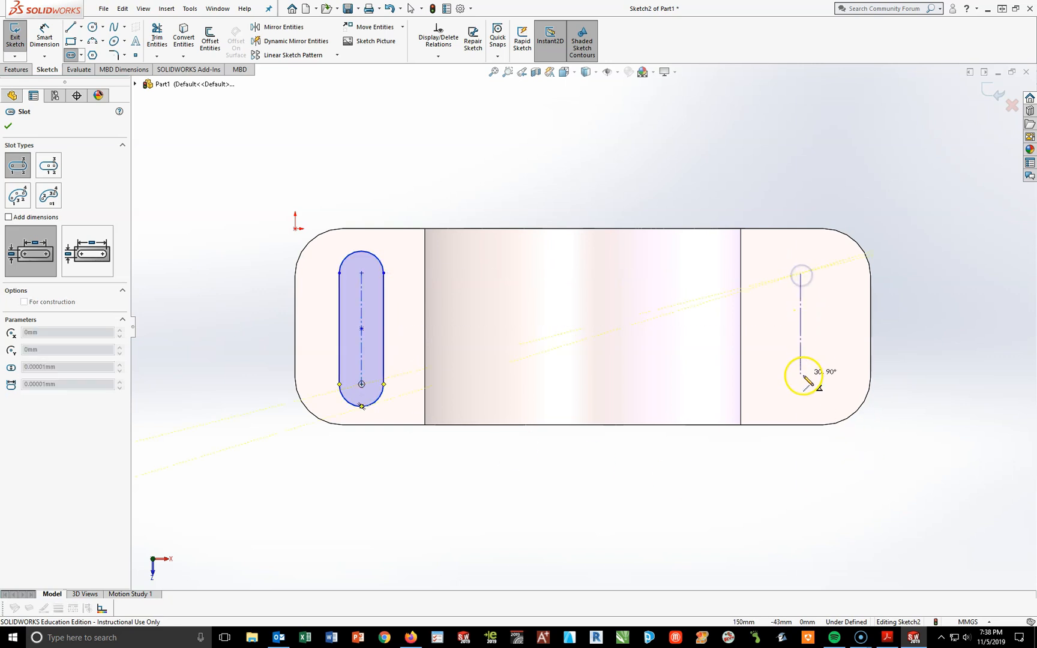
{"action": "left_click", "coordinate": [800, 384]}
{"action": "left_click", "coordinate": [827, 395]}
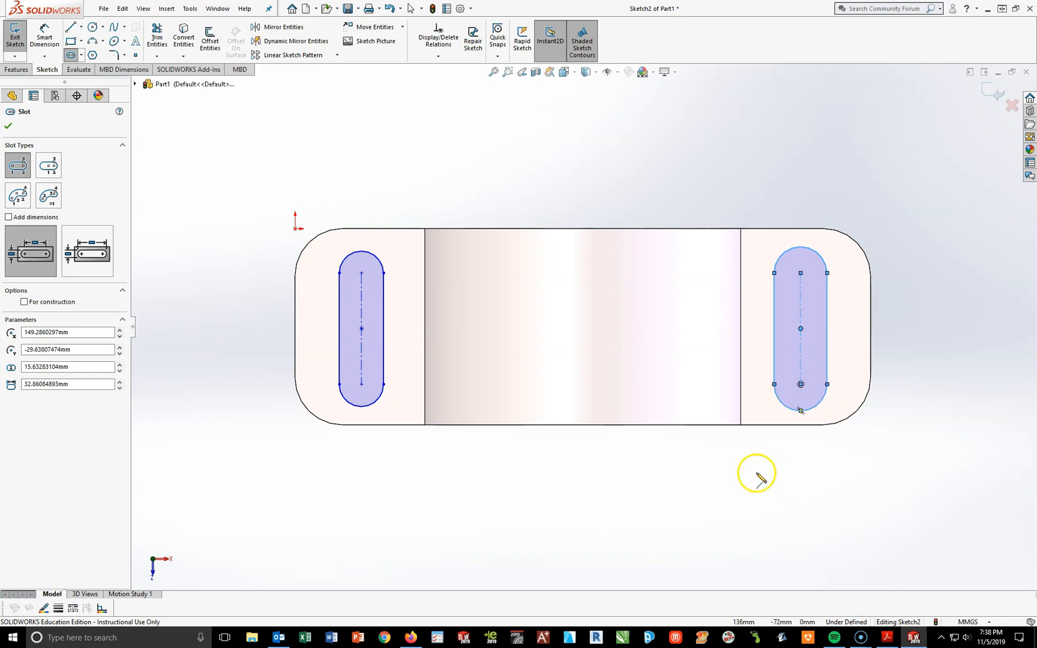
{"action": "key", "text": "Escape"}
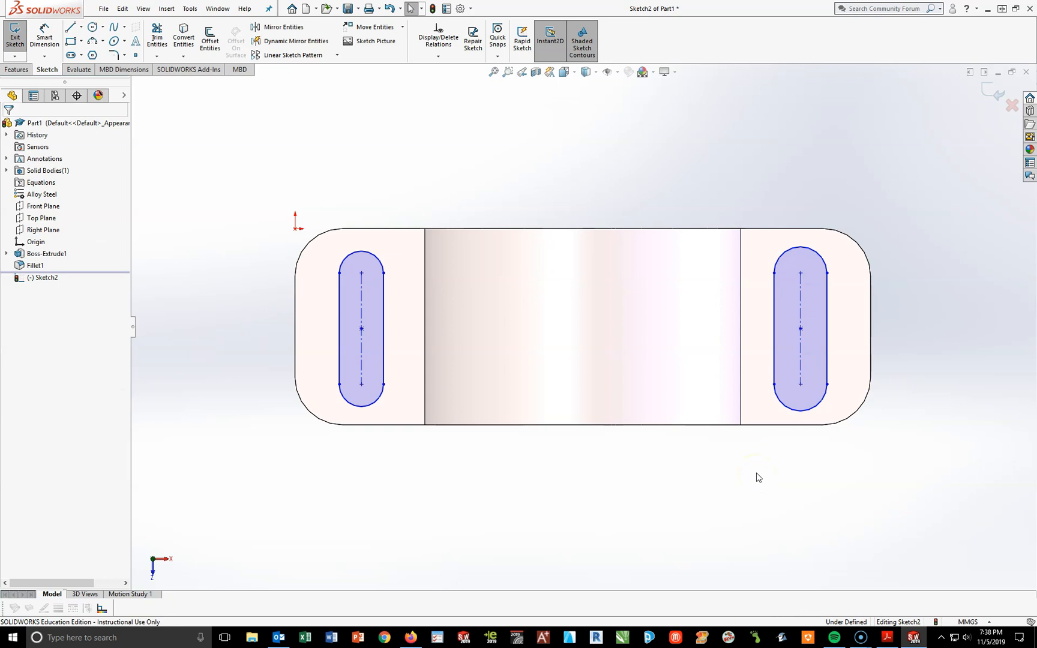
Step: Check the slot locations in the PDF's top view and dimension the left slot's centreline 20 mm from the bracket's left edge in SOLIDWORKS
{"action": "left_click", "coordinate": [892, 638]}
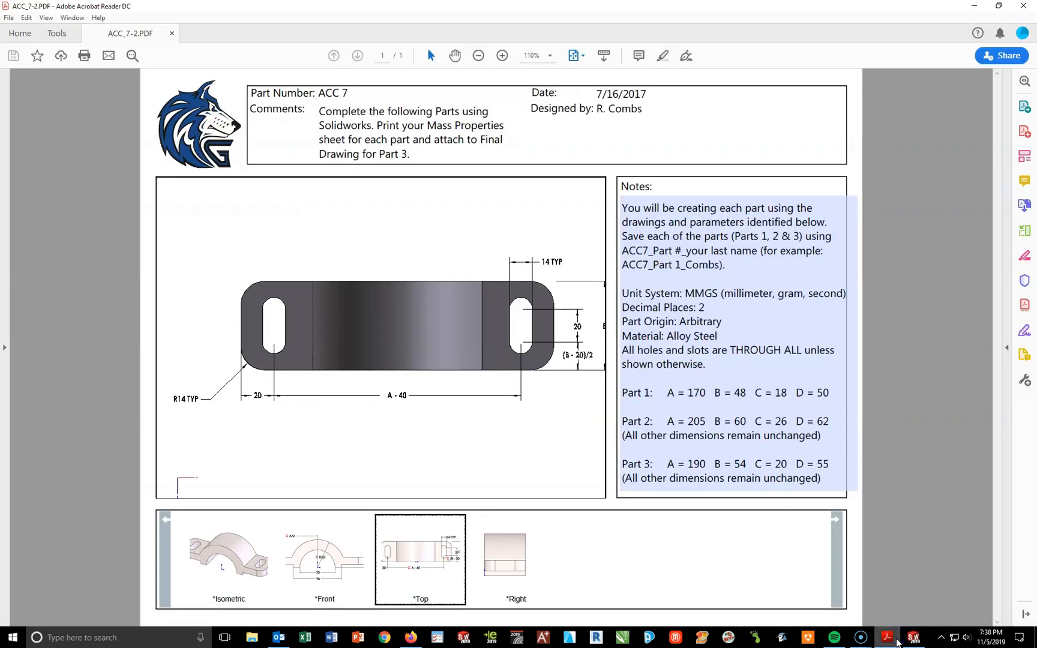
{"action": "mouse_move", "coordinate": [167, 343]}
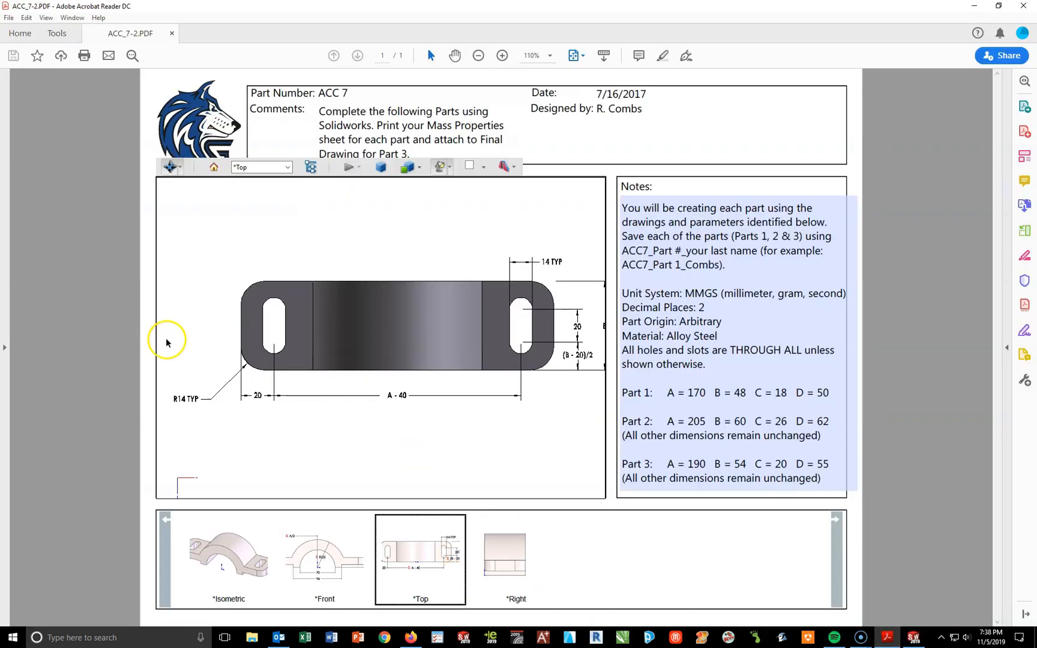
{"action": "scroll", "coordinate": [284, 365], "scroll_direction": "up", "scroll_amount": 3}
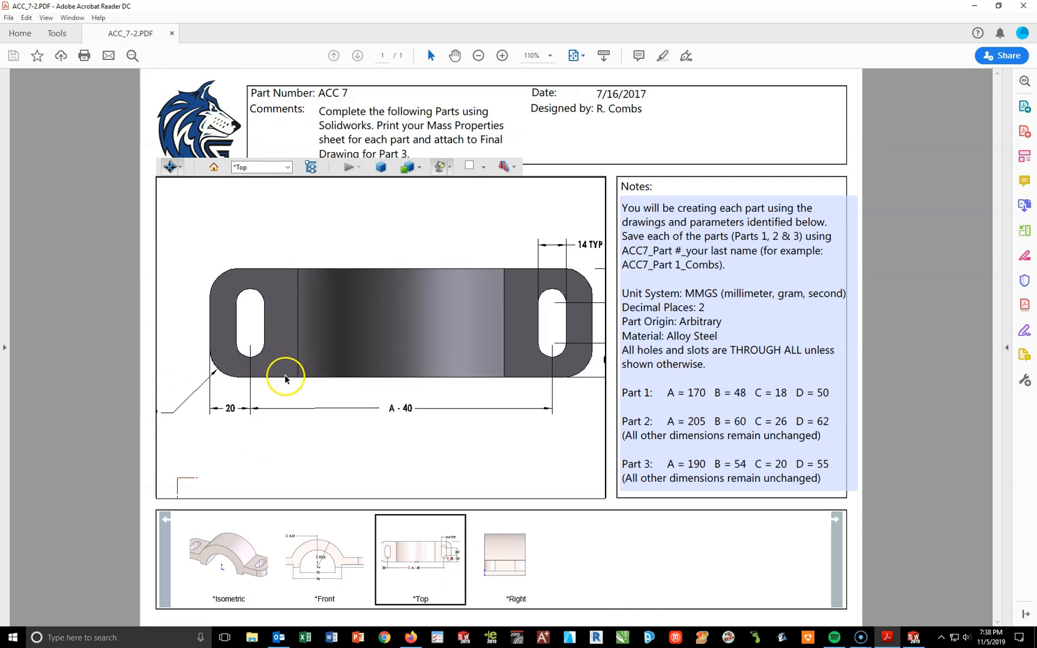
{"action": "scroll", "coordinate": [294, 371], "scroll_direction": "down", "scroll_amount": 1}
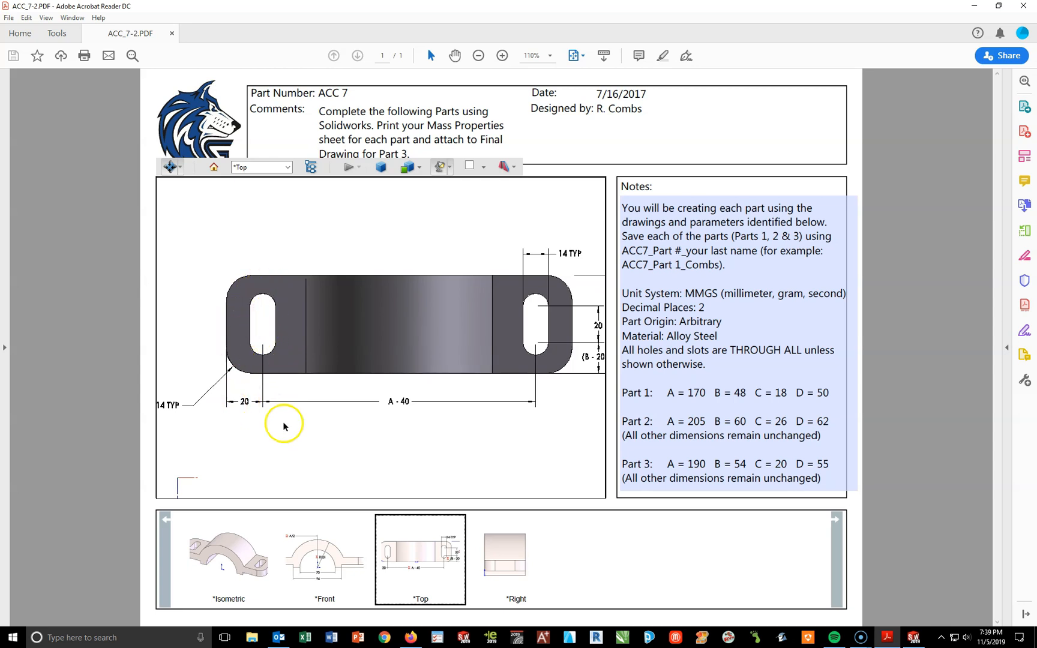
{"action": "left_click", "coordinate": [913, 637]}
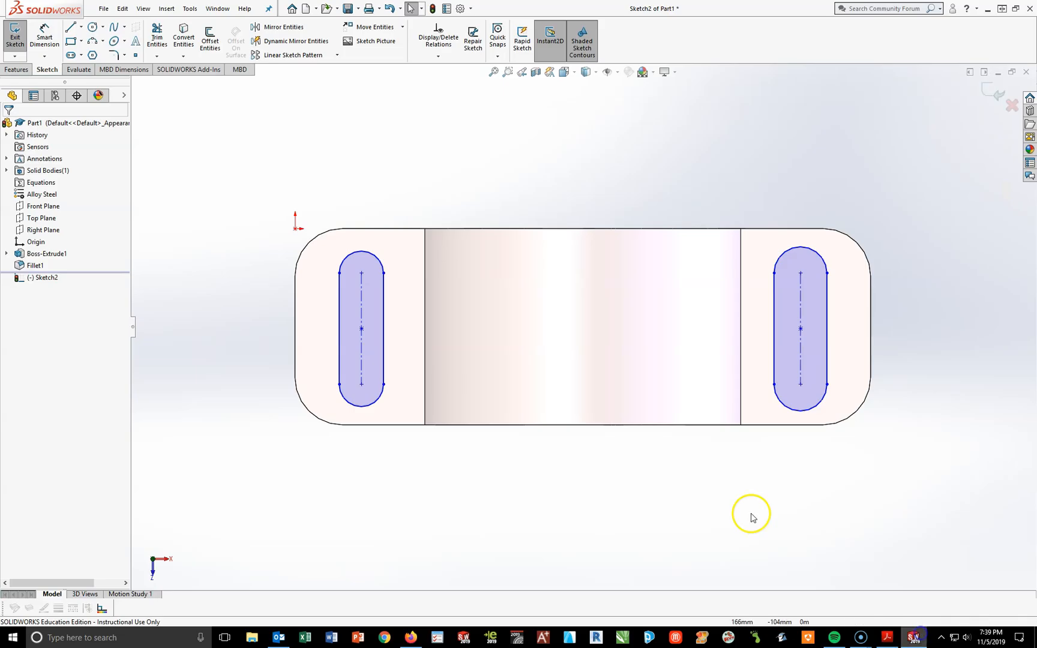
{"action": "left_click", "coordinate": [44, 36]}
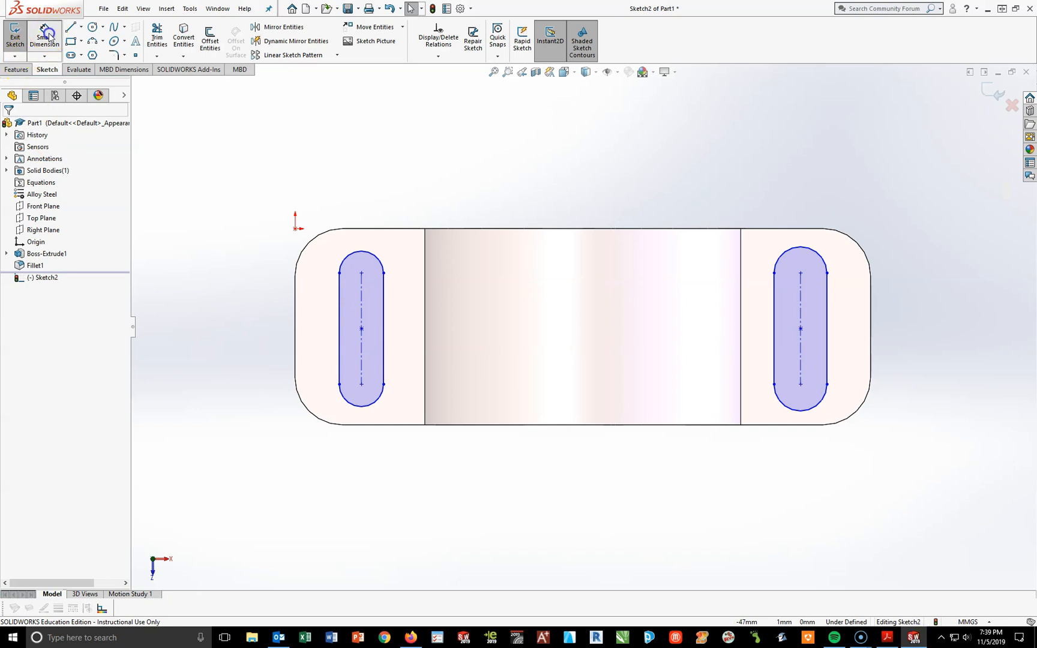
{"action": "left_click", "coordinate": [362, 308]}
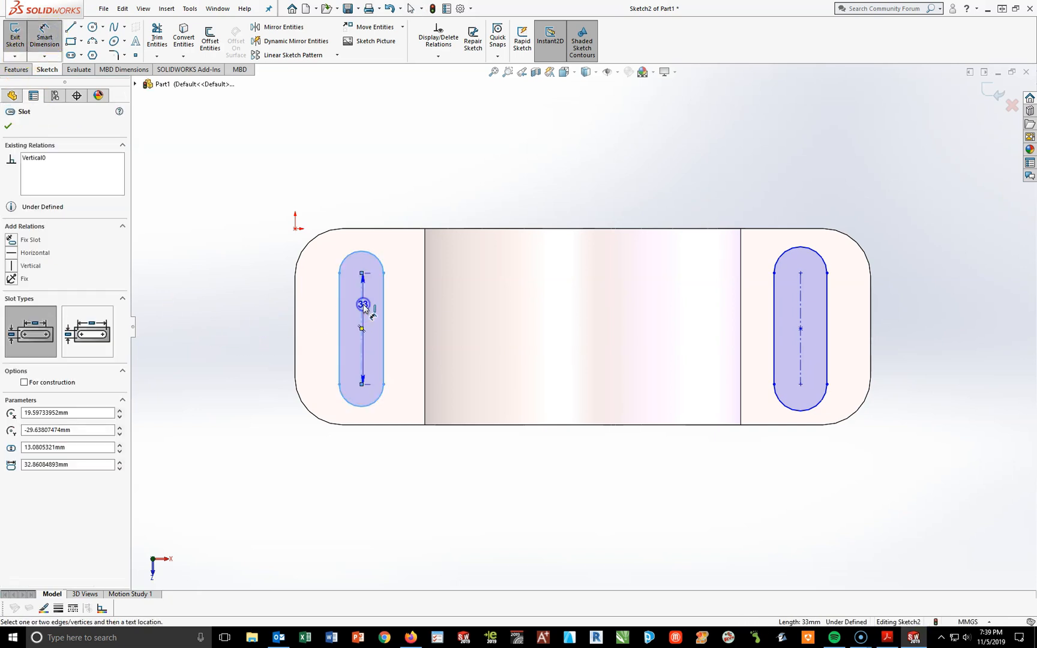
{"action": "left_click", "coordinate": [294, 303]}
{"action": "left_click", "coordinate": [331, 473]}
{"action": "type", "text": "20"}
{"action": "key", "text": "Return"}
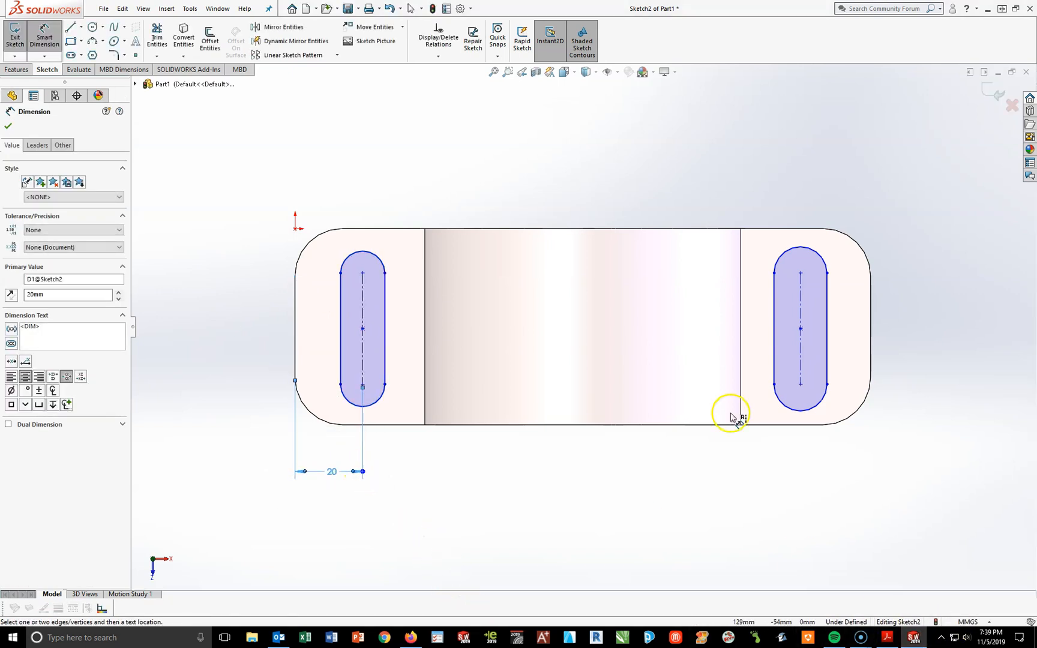
Step: Look up the slot spacing in the PDF and dimension the distance between the two slot centrelines as 170-40 mm in the SOLIDWORKS sketch
{"action": "left_click", "coordinate": [887, 637]}
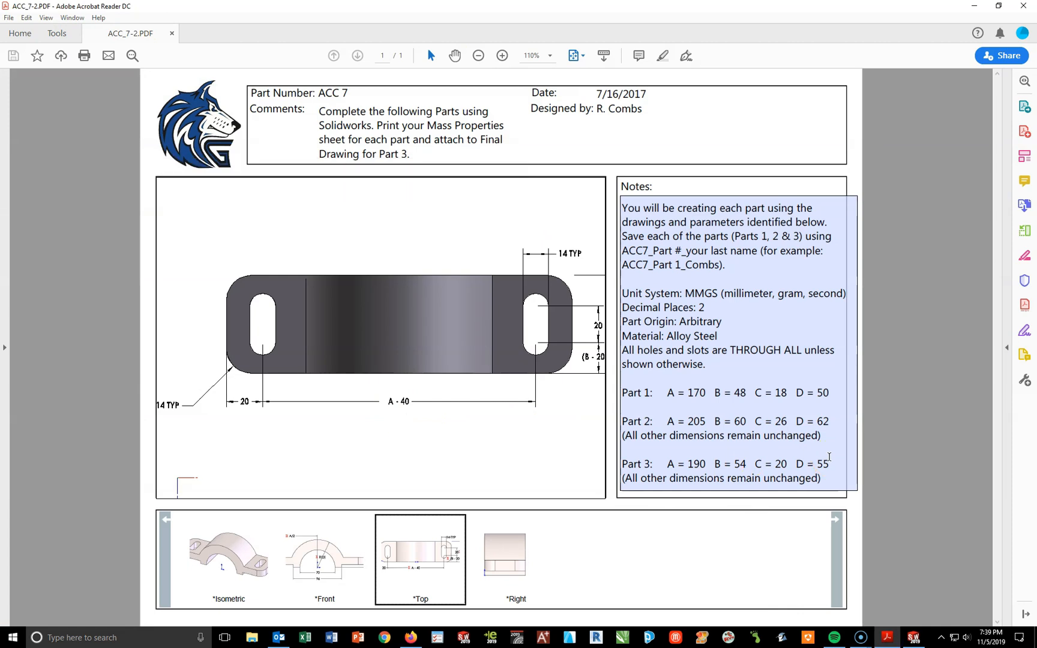
{"action": "left_click", "coordinate": [913, 637]}
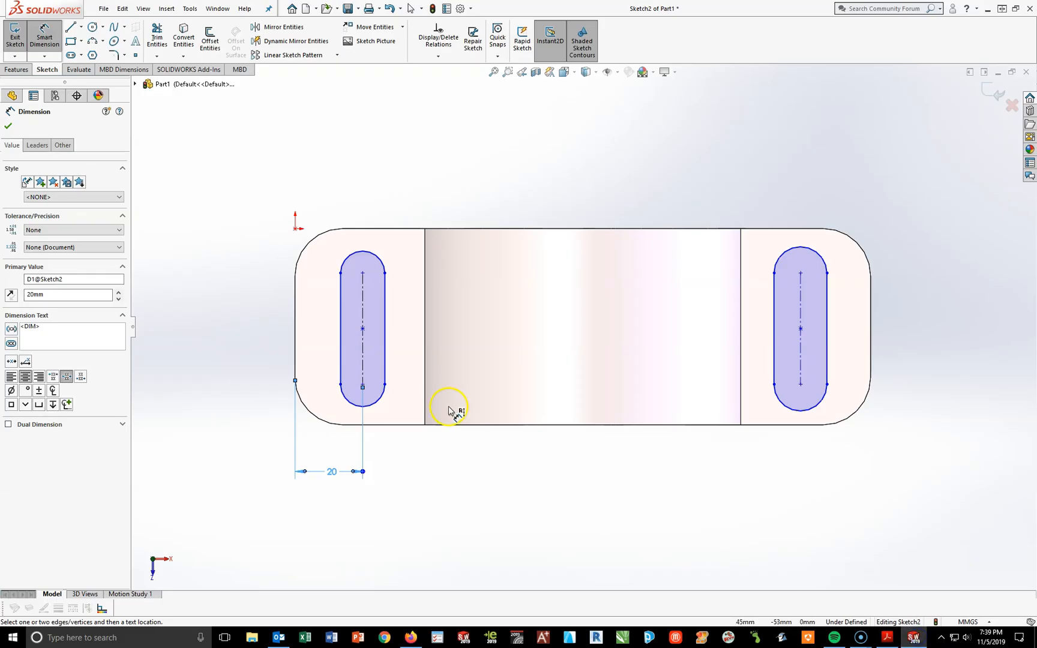
{"action": "left_click", "coordinate": [361, 313]}
{"action": "left_click_drag", "start_coordinate": [361, 313], "coordinate": [801, 303]}
{"action": "left_click", "coordinate": [800, 303]}
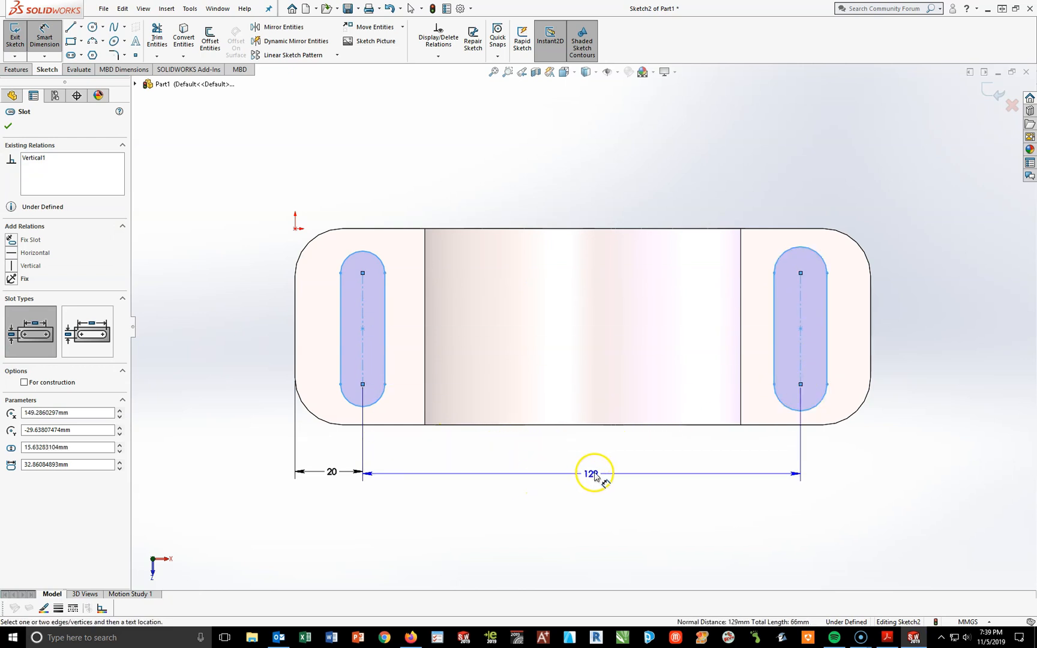
{"action": "left_click", "coordinate": [595, 473]}
{"action": "type", "text": "170-"}
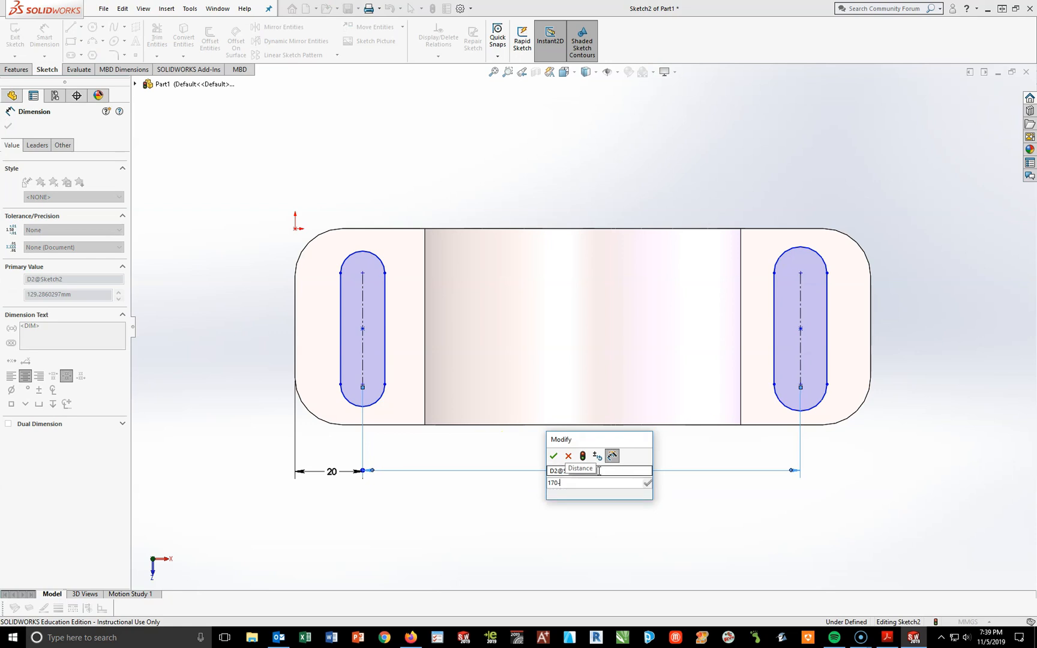
{"action": "type", "text": "40"}
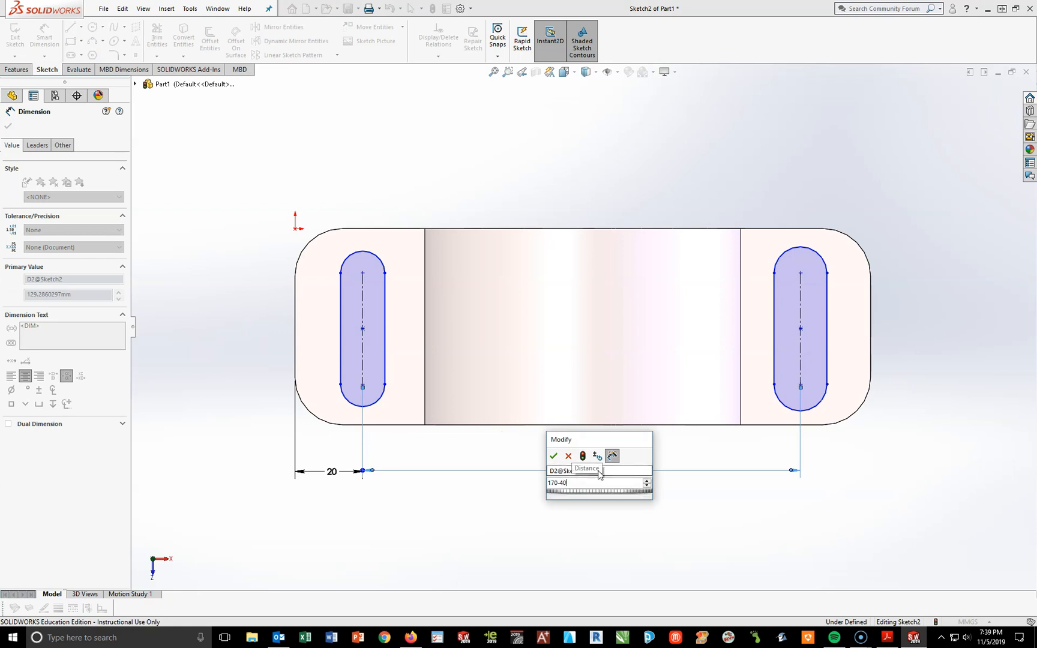
{"action": "key", "text": "Return"}
Step: Check the slot width in the PDF's top view and dimension the right slot's width to 14 mm in the SOLIDWORKS sketch
{"action": "left_click", "coordinate": [886, 637]}
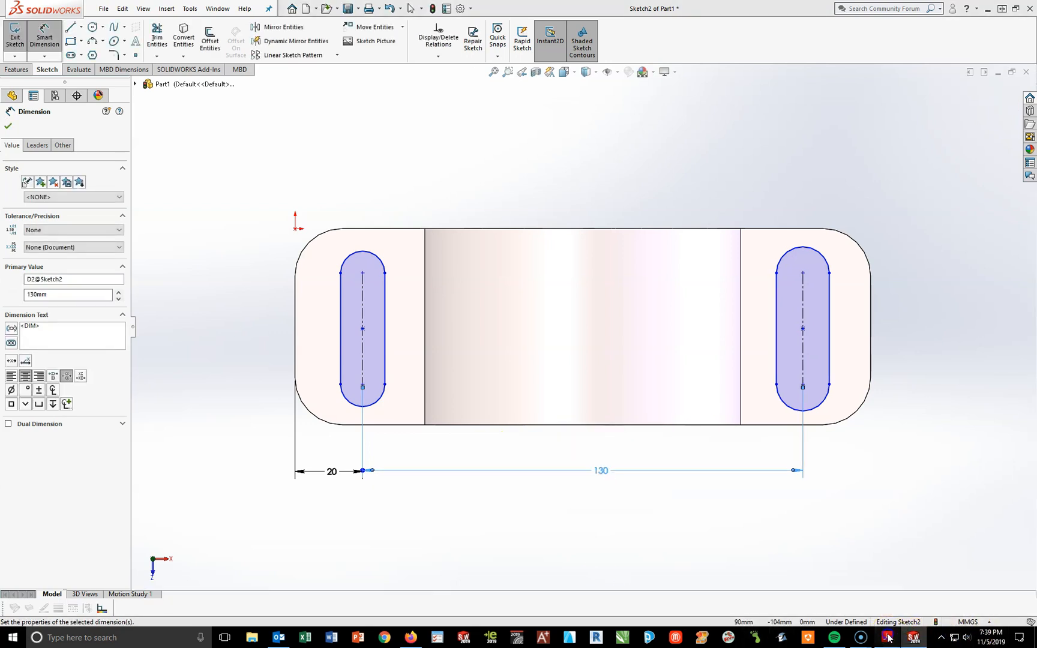
{"action": "left_click", "coordinate": [887, 638]}
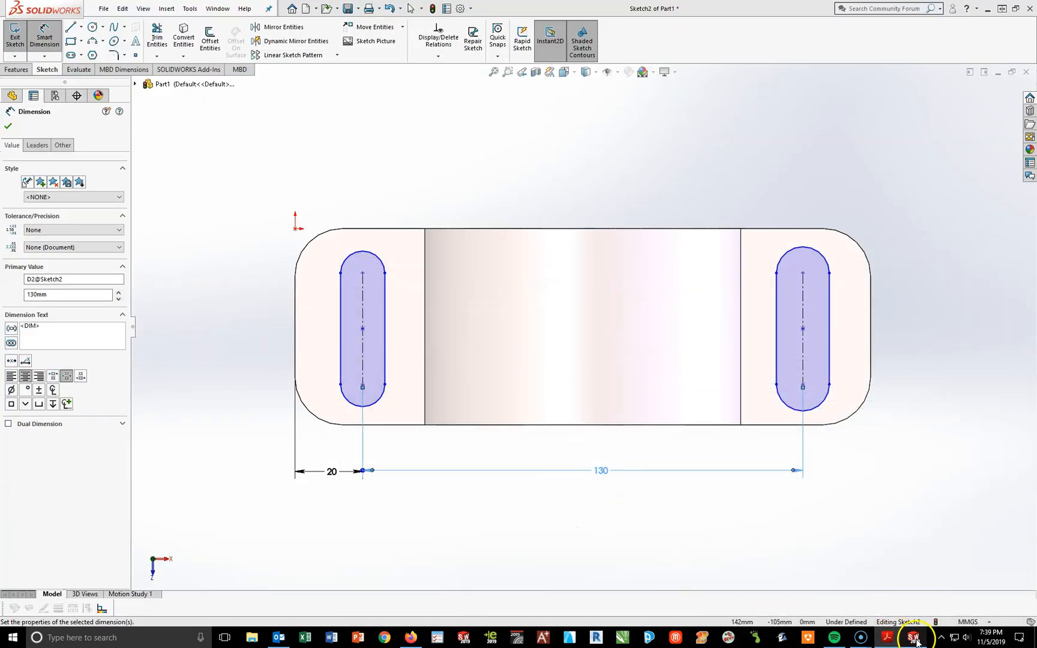
{"action": "left_click", "coordinate": [886, 637]}
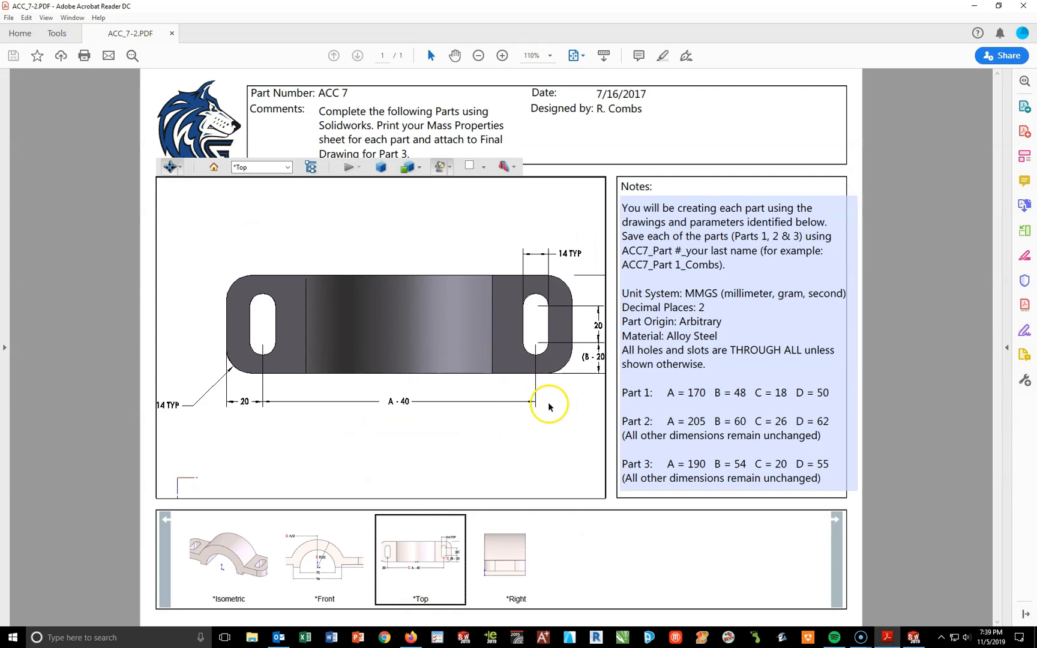
{"action": "scroll", "coordinate": [564, 404], "scroll_direction": "up", "scroll_amount": 1}
{"action": "scroll", "coordinate": [579, 293], "scroll_direction": "down", "scroll_amount": 4}
{"action": "scroll", "coordinate": [516, 287], "scroll_direction": "up", "scroll_amount": 2}
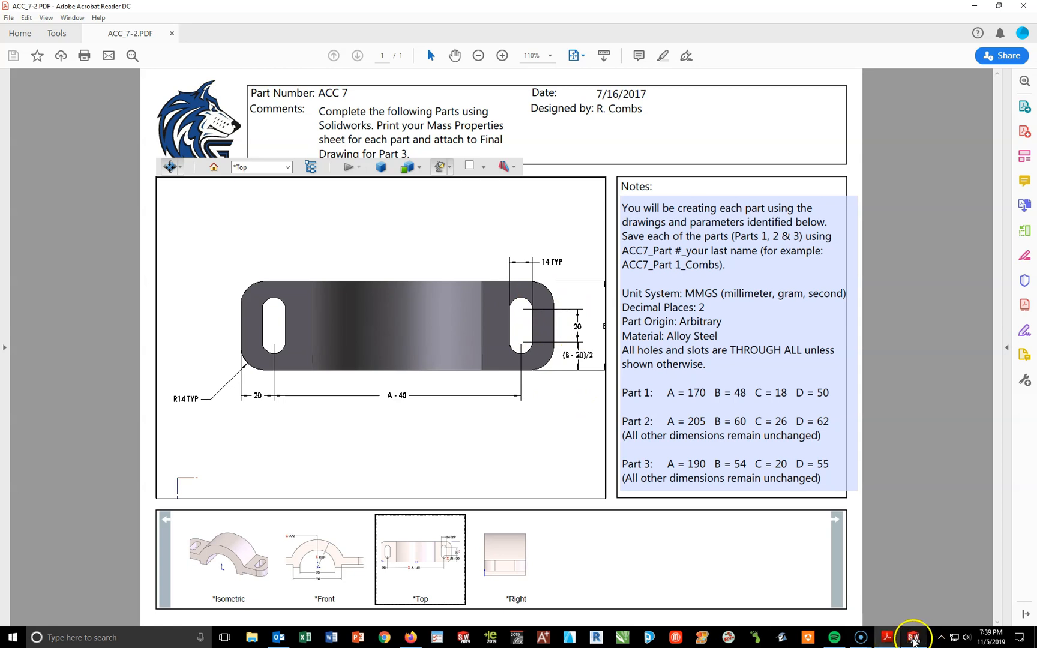
{"action": "left_click", "coordinate": [913, 639]}
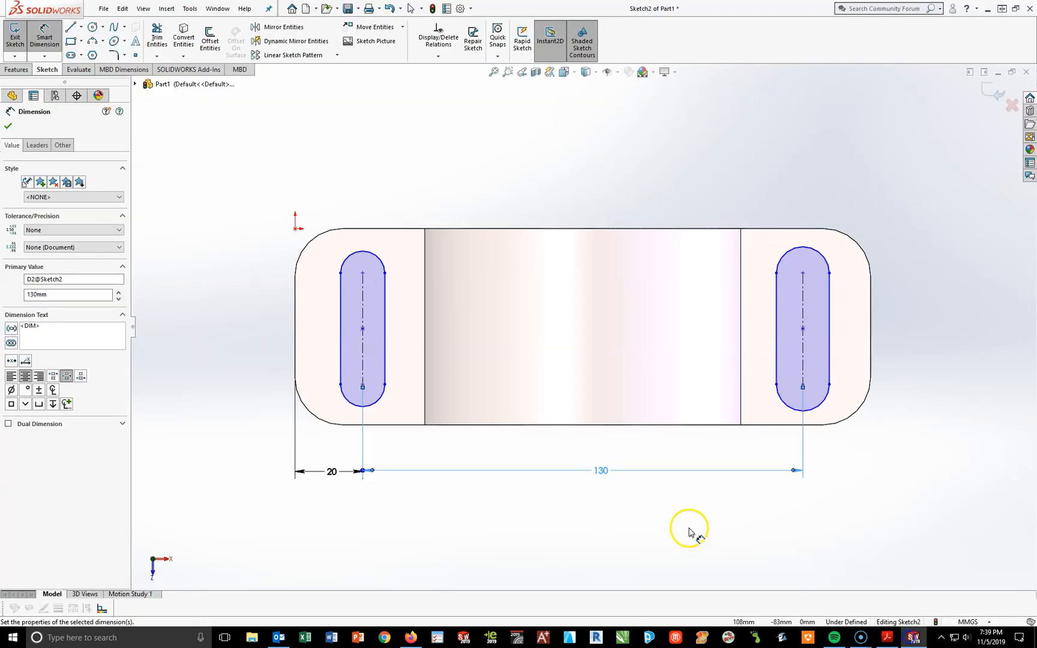
{"action": "left_click", "coordinate": [776, 326]}
{"action": "left_click", "coordinate": [829, 330]}
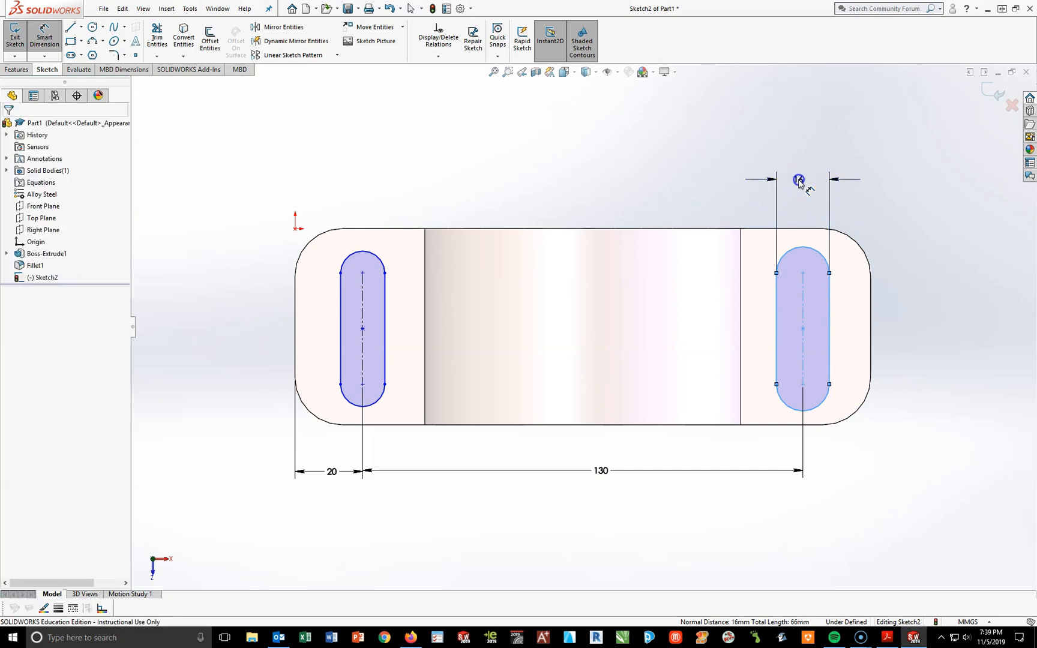
{"action": "left_click", "coordinate": [798, 180]}
{"action": "type", "text": "14"}
{"action": "key", "text": "Return"}
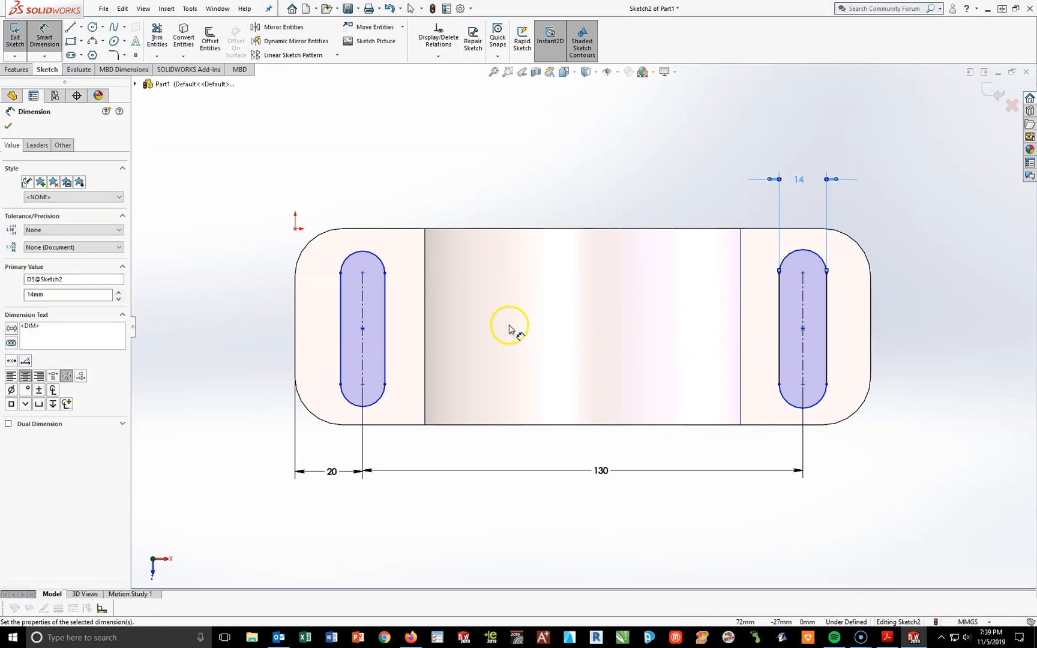
Step: Dimension the left slot's width to 14 mm
{"action": "left_click", "coordinate": [342, 340]}
{"action": "left_click", "coordinate": [384, 333]}
{"action": "left_click", "coordinate": [369, 189]}
{"action": "type", "text": "14"}
{"action": "key", "text": "Return"}
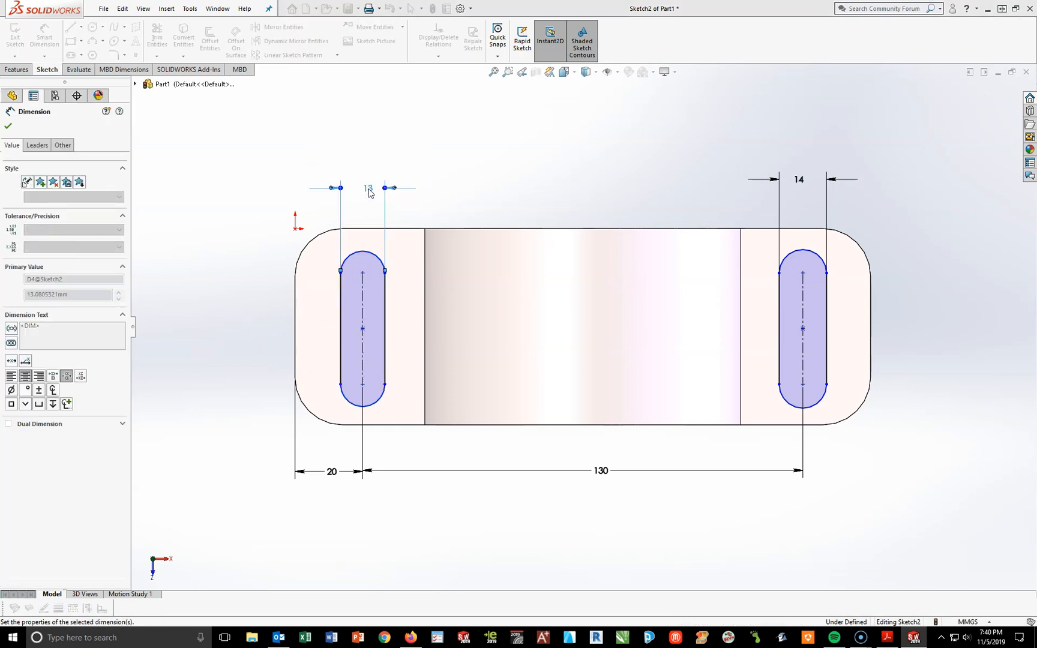
Step: Check the slot length in the PDF's top view and dimension the right slot's centre-to-centre length to 20 mm in the SOLIDWORKS sketch
{"action": "left_click", "coordinate": [887, 637]}
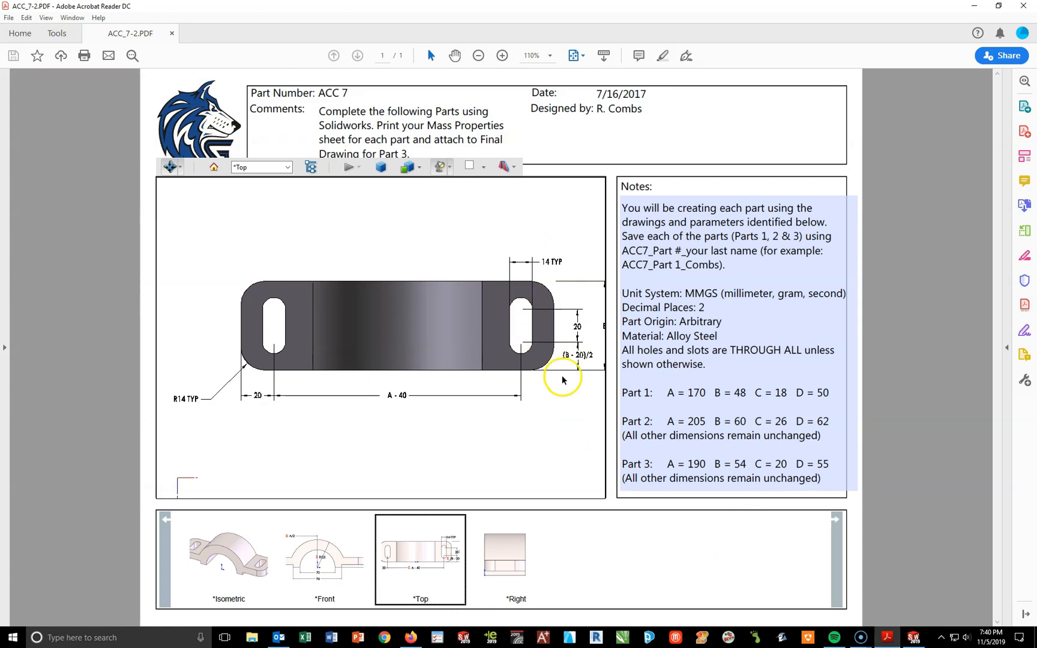
{"action": "left_click", "coordinate": [913, 637]}
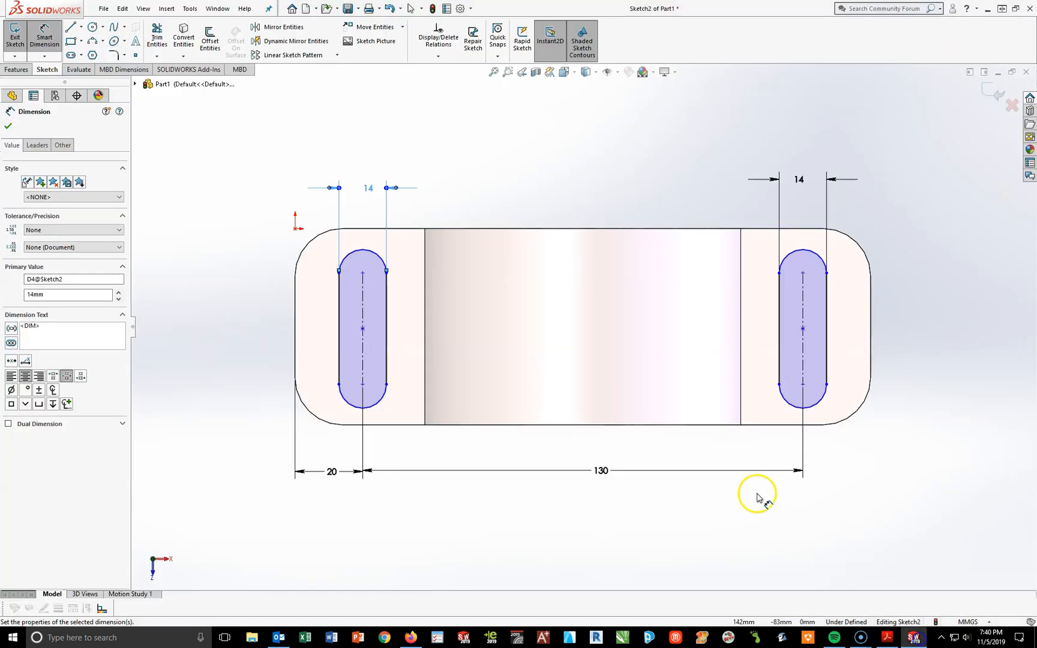
{"action": "left_click", "coordinate": [803, 273]}
{"action": "left_click", "coordinate": [803, 384]}
{"action": "left_click", "coordinate": [926, 320]}
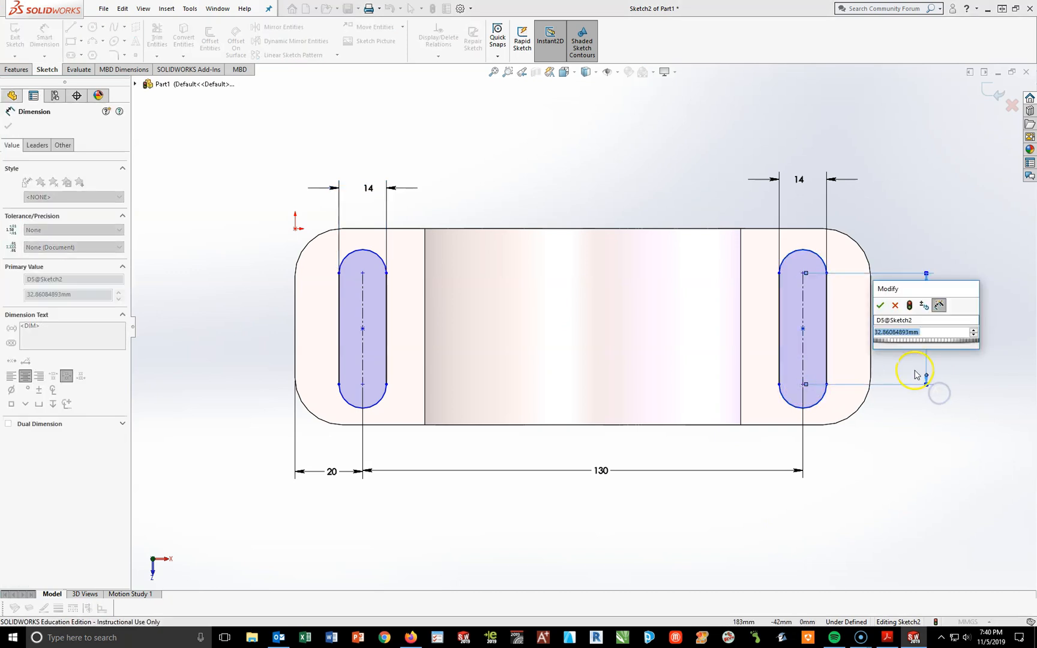
{"action": "type", "text": "50"}
{"action": "key", "text": "BackSpace"}
{"action": "key", "text": "BackSpace"}
{"action": "type", "text": "20"}
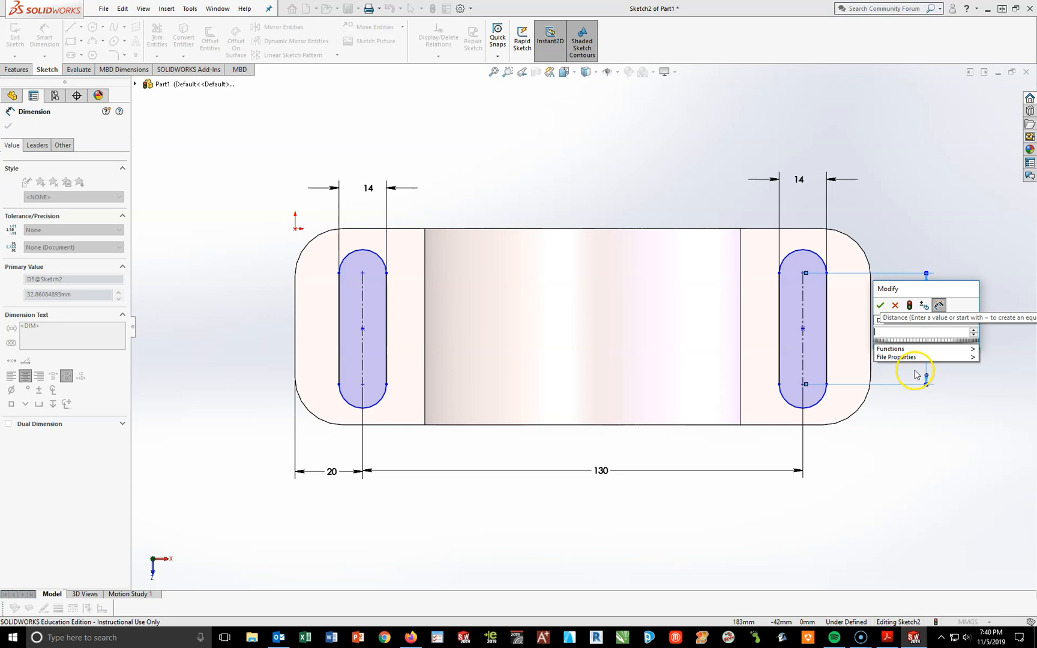
{"action": "key", "text": "Return"}
{"action": "left_click", "coordinate": [879, 459]}
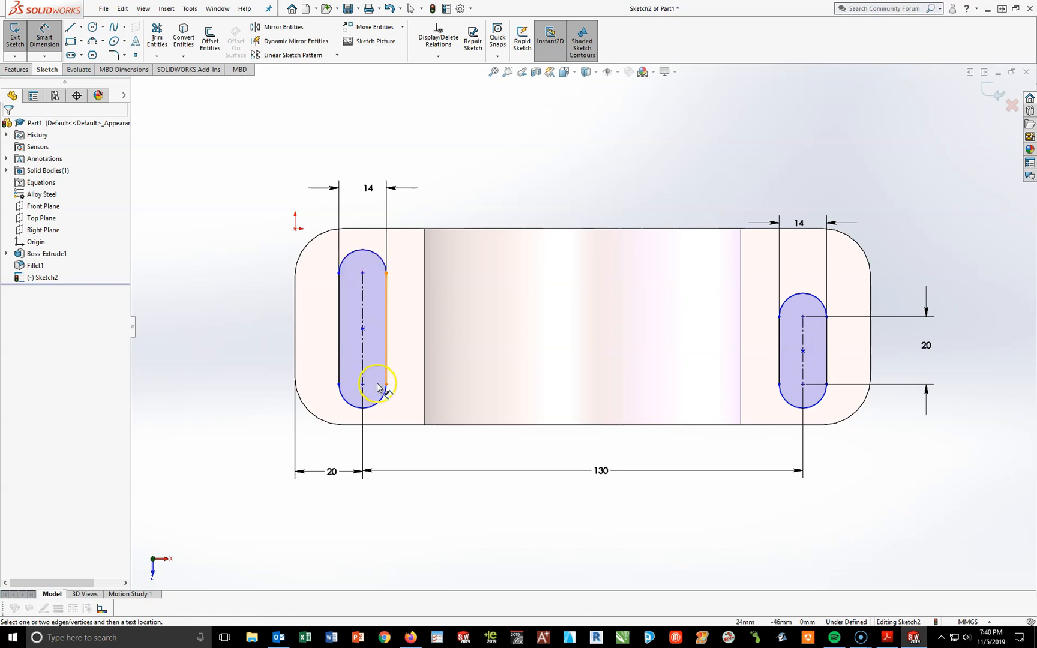
{"action": "key", "text": "Escape"}
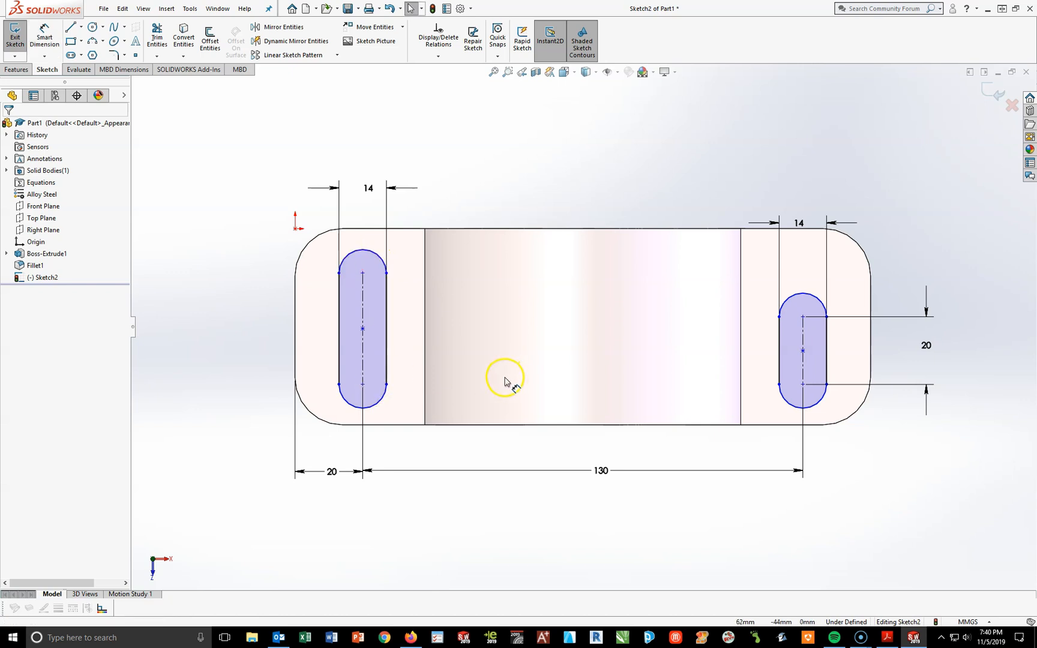
Step: Add a Horizontal relation between the lower arc centres of the two slots
{"action": "left_click", "coordinate": [804, 387]}
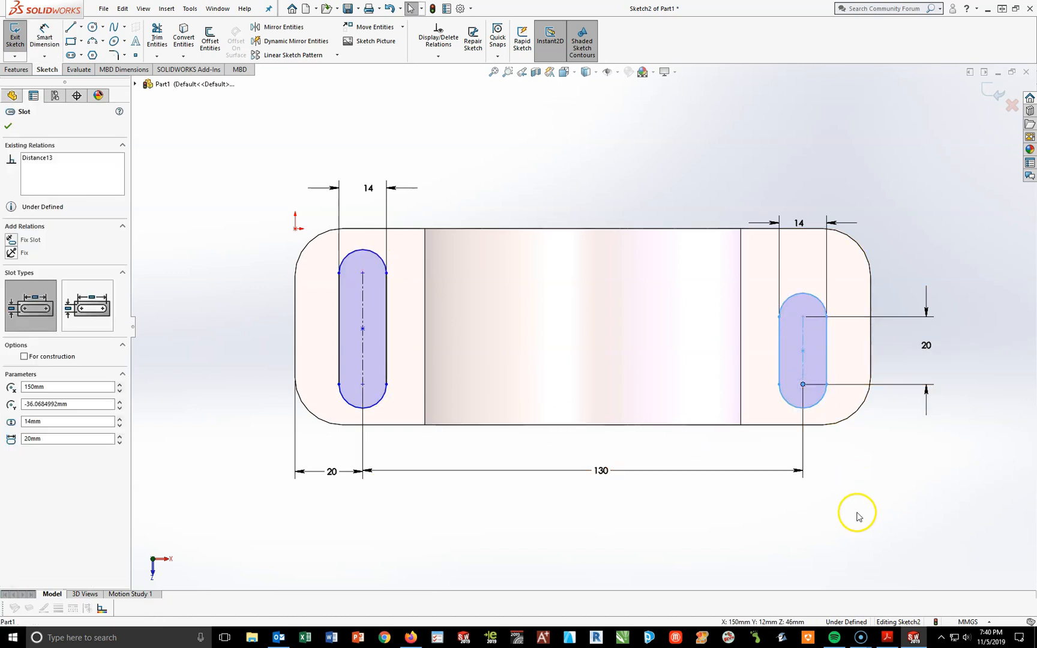
{"action": "left_click", "coordinate": [362, 384], "text": "ctrl"}
{"action": "left_click", "coordinate": [30, 326]}
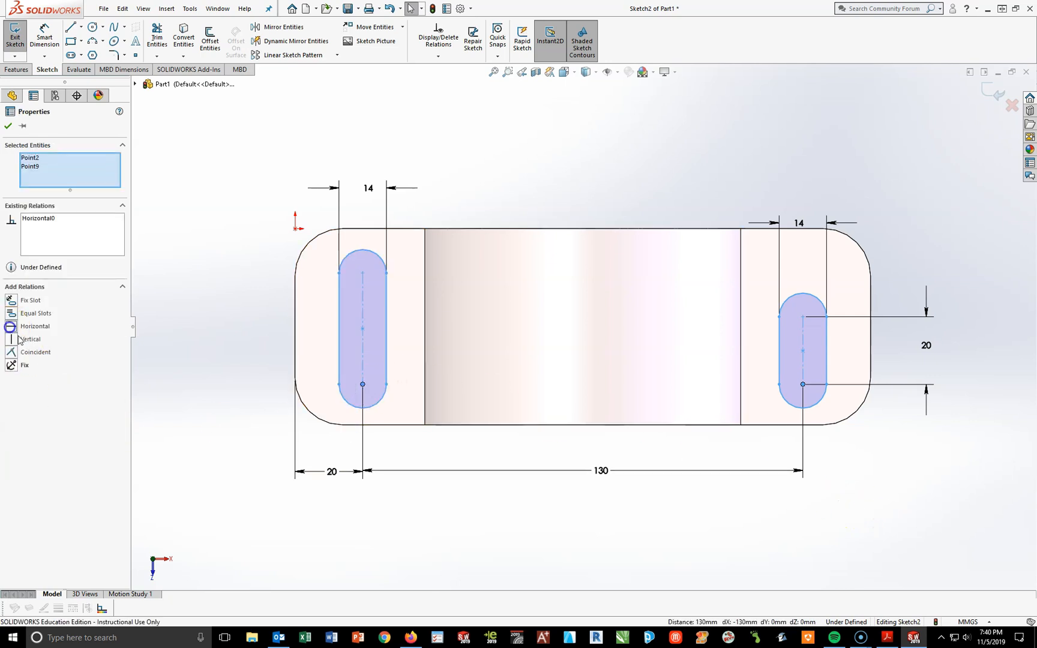
{"action": "left_click", "coordinate": [416, 560]}
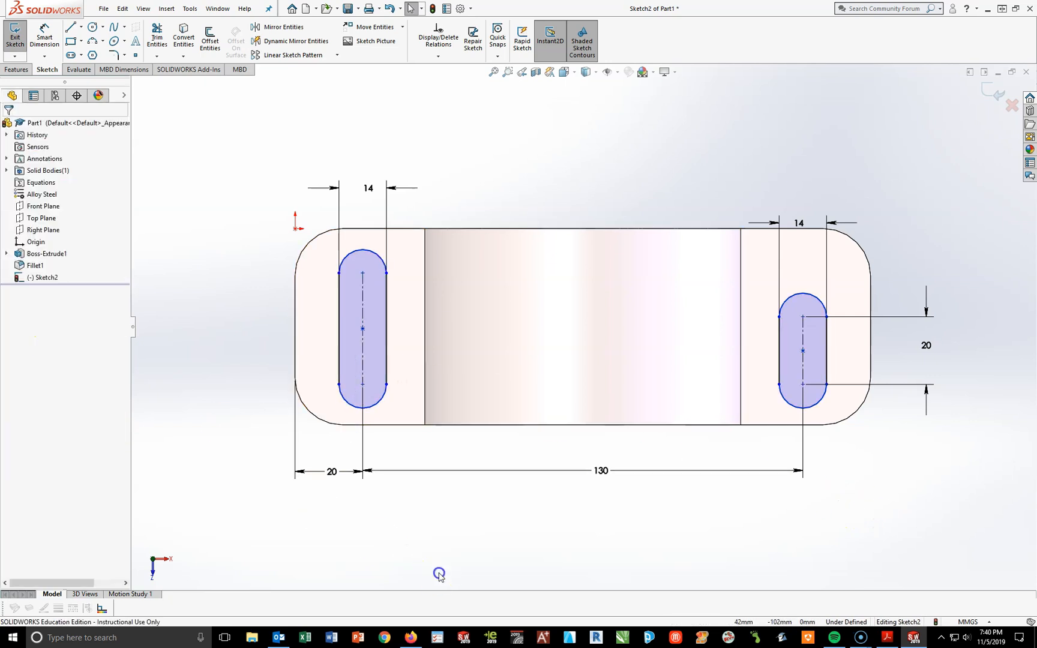
Step: Align the upper arc centres of the two slots with a Horizontal relation
{"action": "left_click", "coordinate": [801, 321]}
{"action": "left_click", "coordinate": [363, 273], "text": "ctrl"}
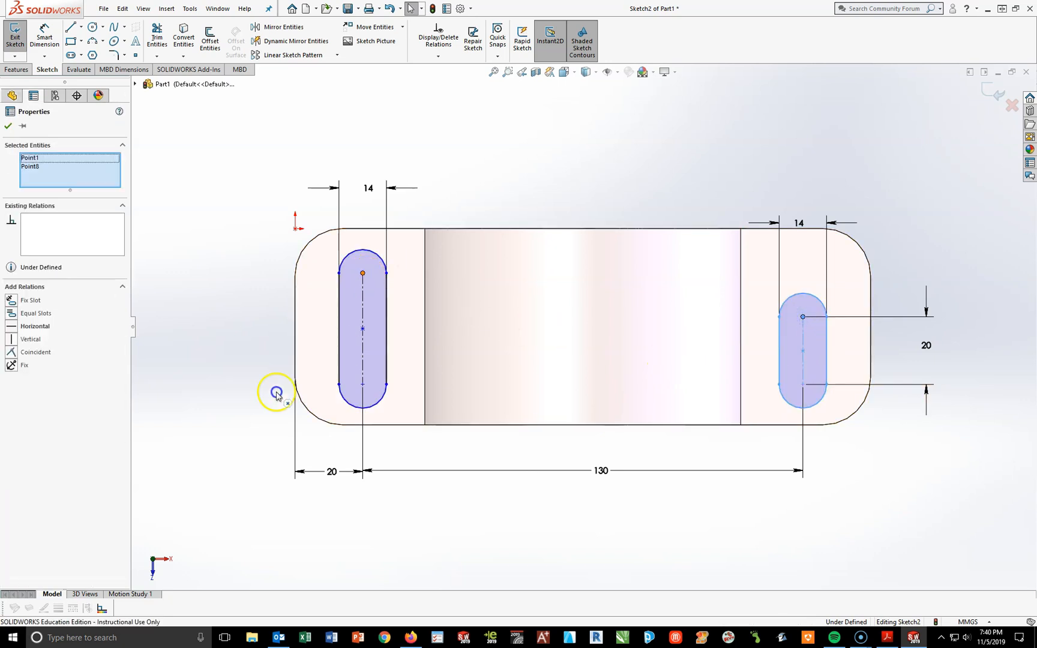
{"action": "left_click", "coordinate": [24, 326]}
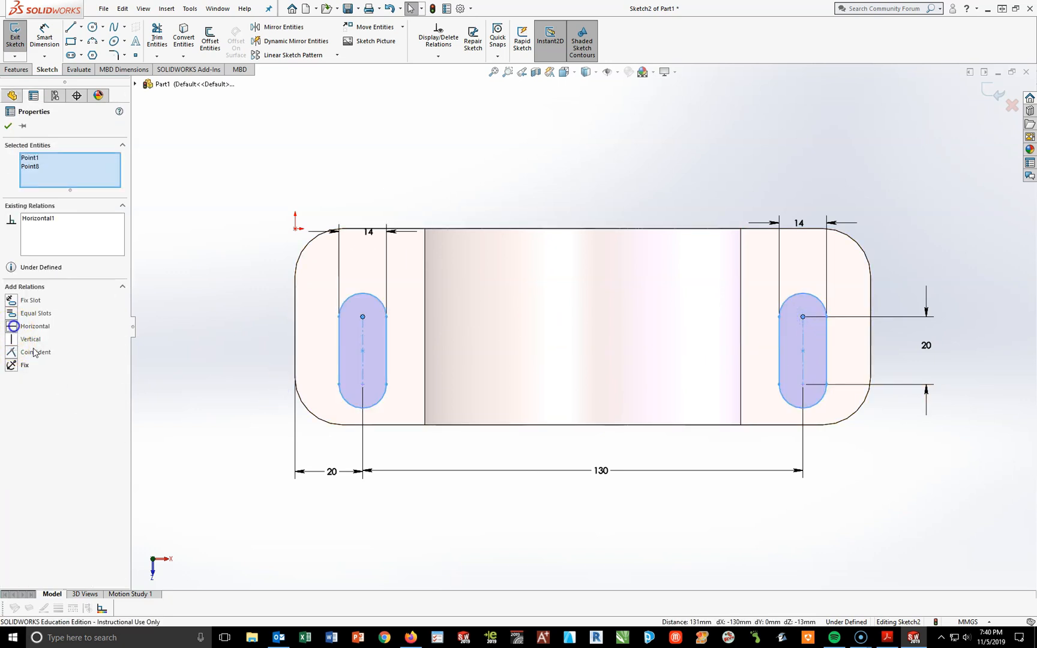
{"action": "left_click", "coordinate": [429, 527]}
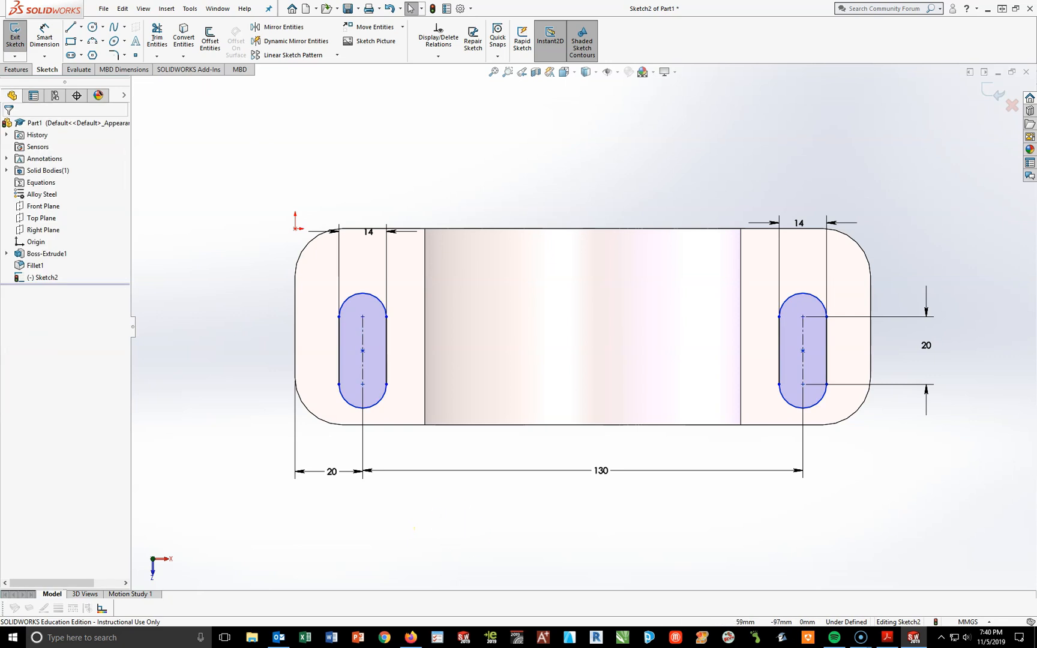
Step: Look up the slot offset in the PDF and dimension the right slot's lower arc centre (48-20)/2 mm from the bracket's lower edge in SOLIDWORKS
{"action": "left_click", "coordinate": [887, 637]}
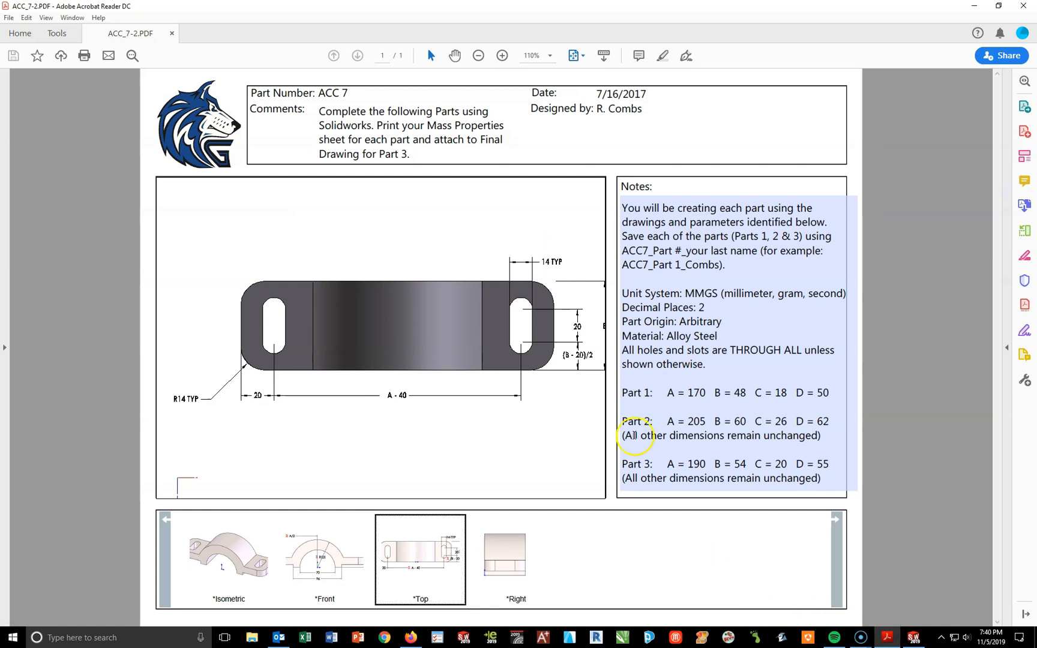
{"action": "scroll", "coordinate": [578, 366], "scroll_direction": "down", "scroll_amount": 1}
{"action": "scroll", "coordinate": [578, 358], "scroll_direction": "up", "scroll_amount": 1}
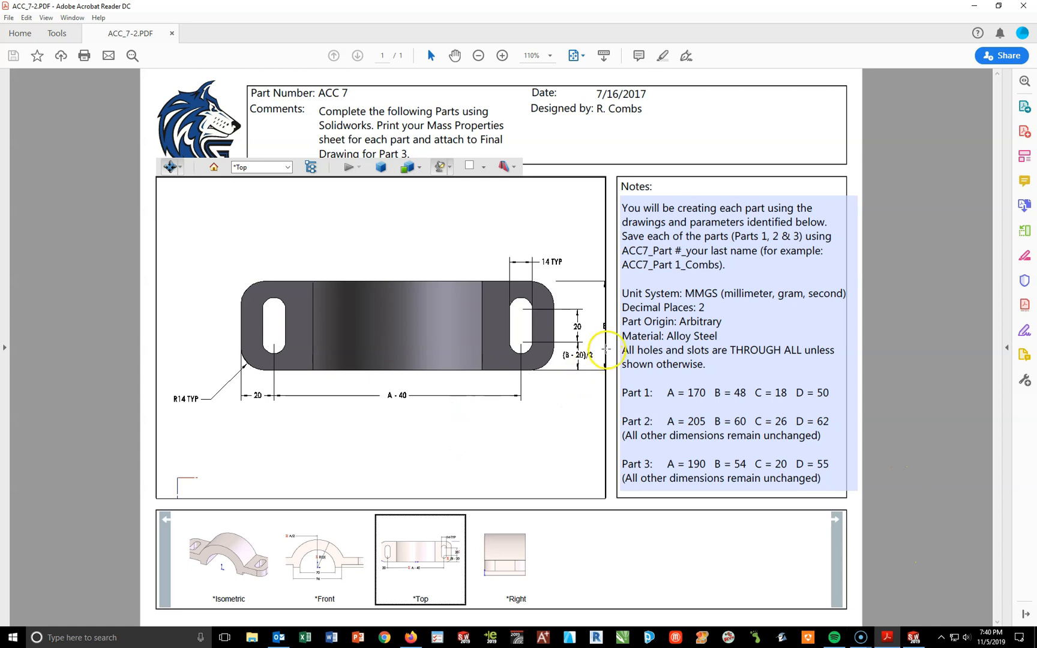
{"action": "left_click", "coordinate": [913, 637]}
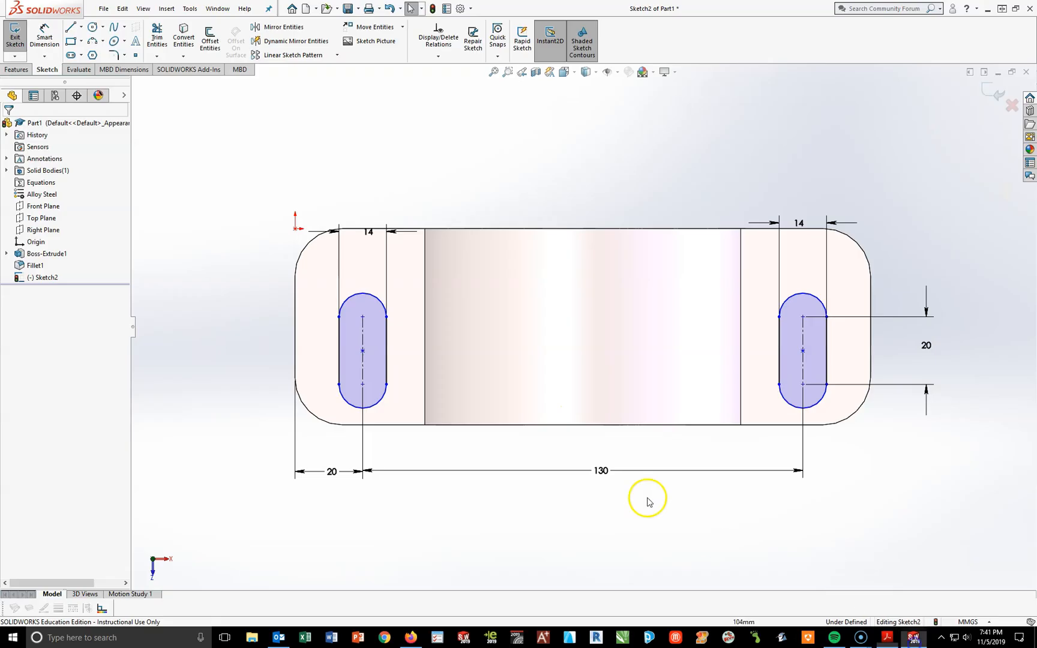
{"action": "left_click", "coordinate": [44, 36]}
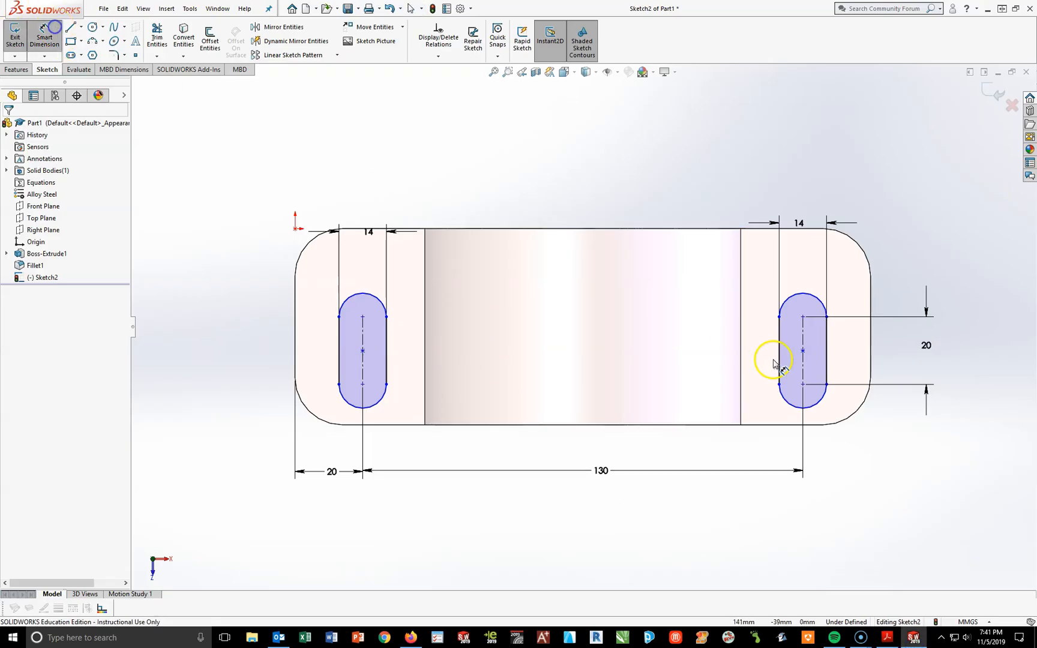
{"action": "left_click", "coordinate": [803, 385]}
{"action": "left_click", "coordinate": [753, 425]}
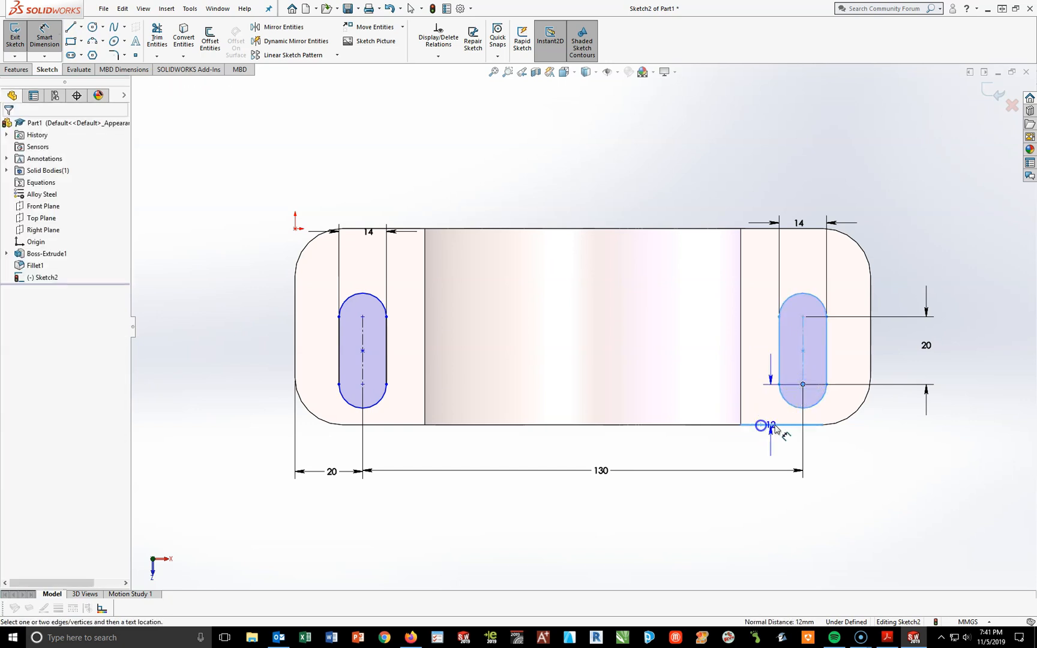
{"action": "left_click", "coordinate": [907, 403]}
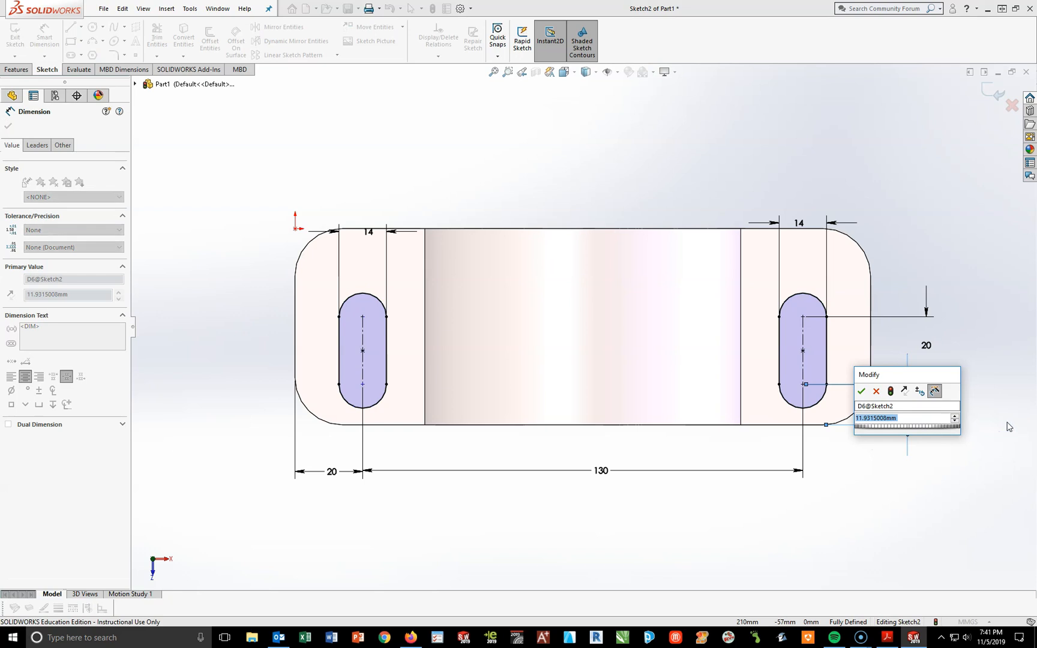
{"action": "key", "text": "BackSpace"}
{"action": "type", "text": "(48-20)"}
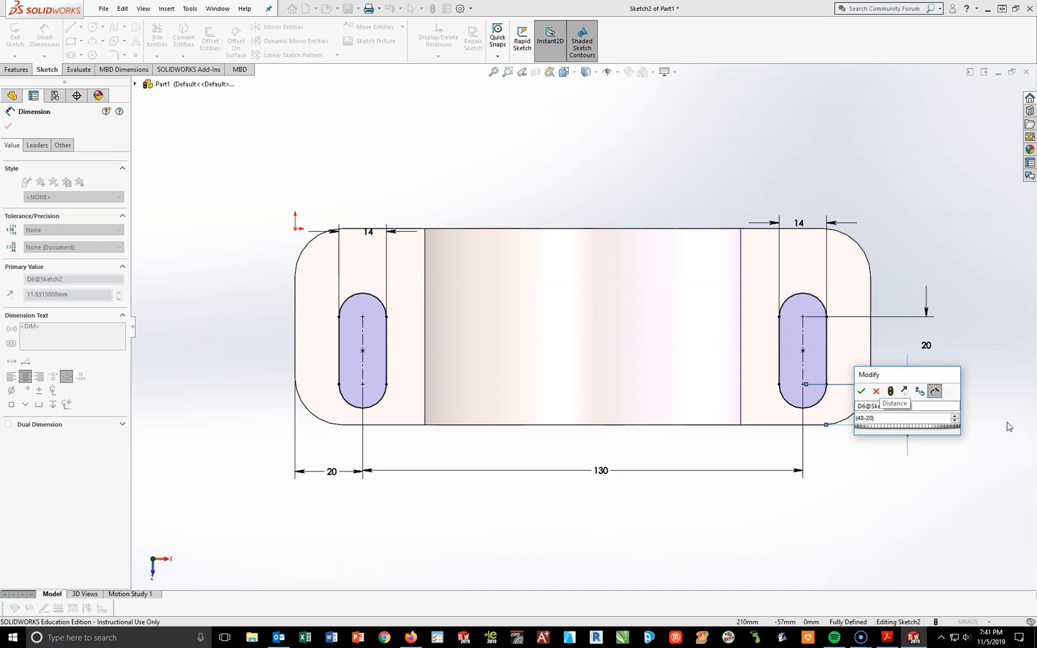
{"action": "type", "text": "/2"}
{"action": "key", "text": "Return"}
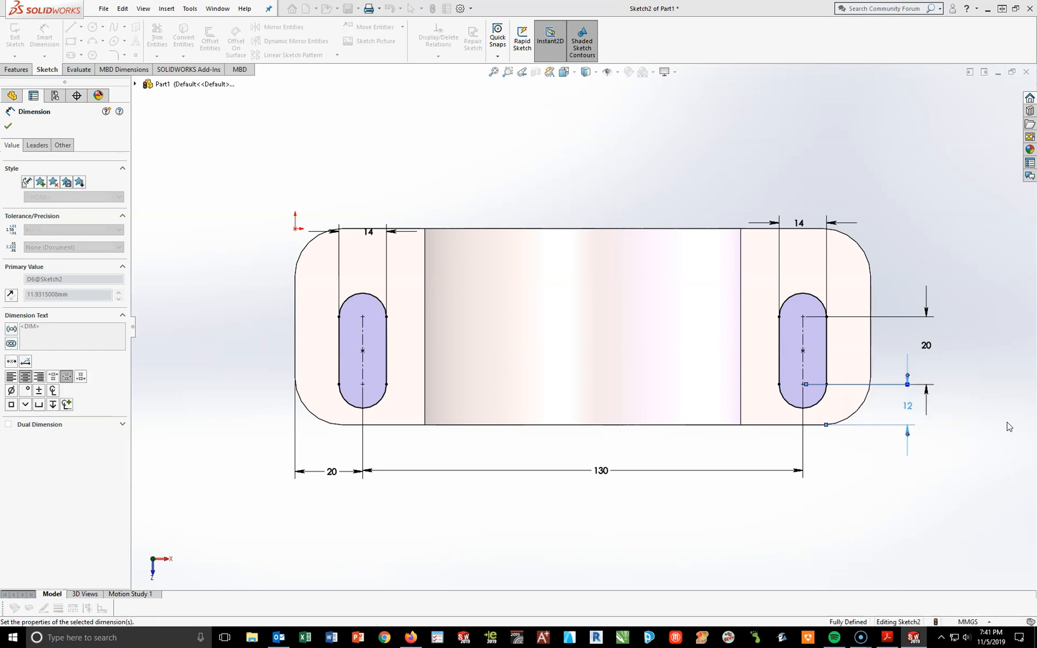
{"action": "left_click", "coordinate": [882, 499]}
{"action": "left_click", "coordinate": [478, 515]}
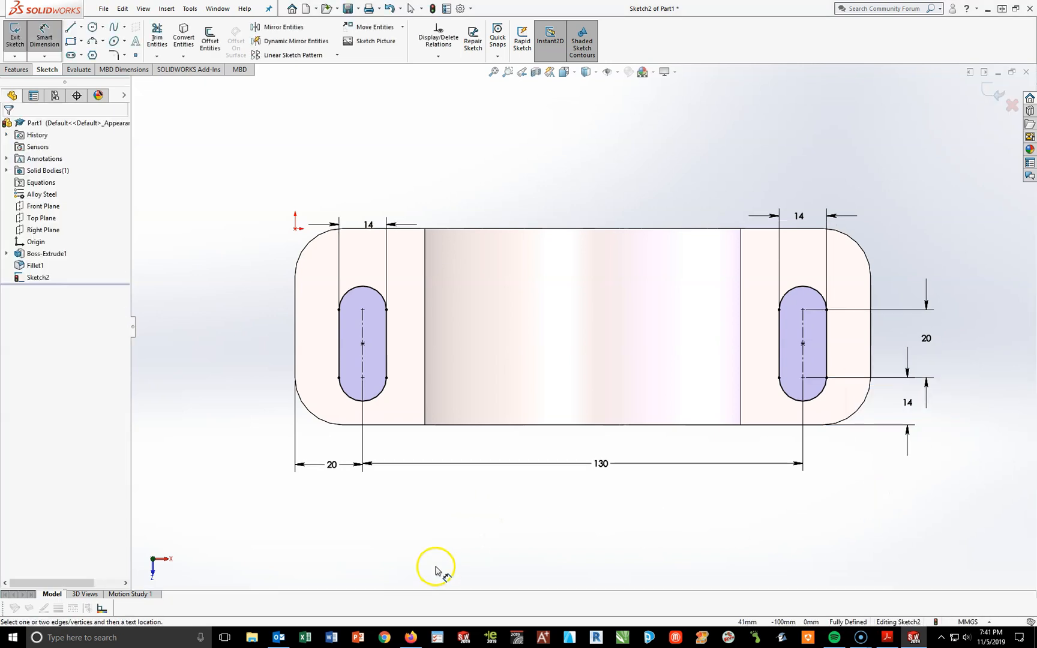
{"action": "left_click", "coordinate": [886, 637]}
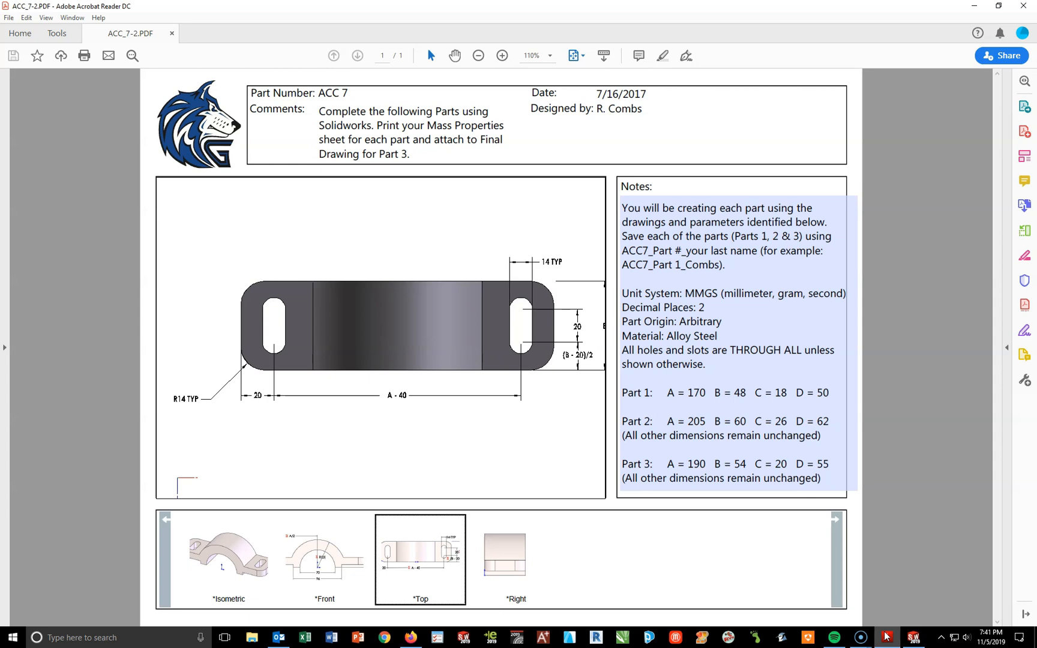
{"action": "left_click", "coordinate": [887, 636]}
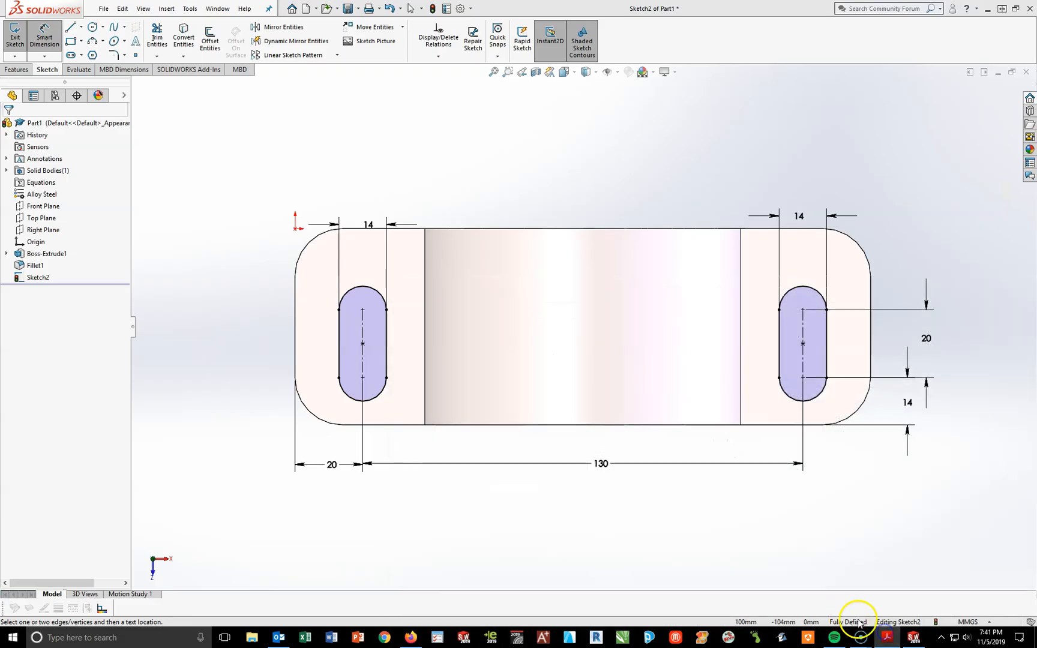
{"action": "left_click", "coordinate": [37, 254]}
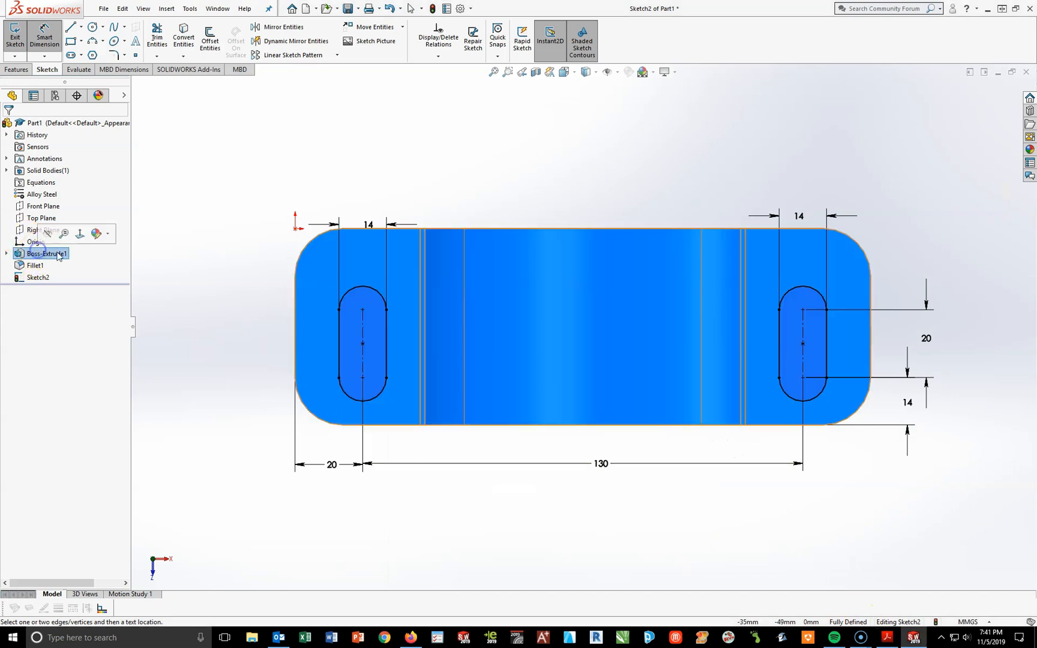
{"action": "left_click", "coordinate": [946, 217]}
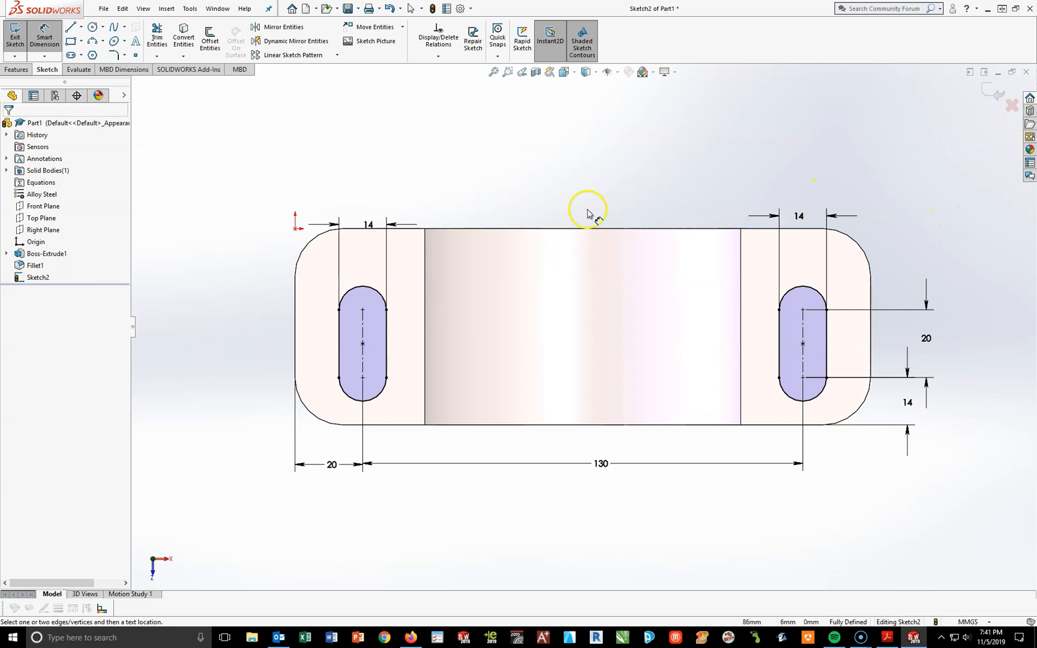
{"action": "left_click", "coordinate": [15, 69]}
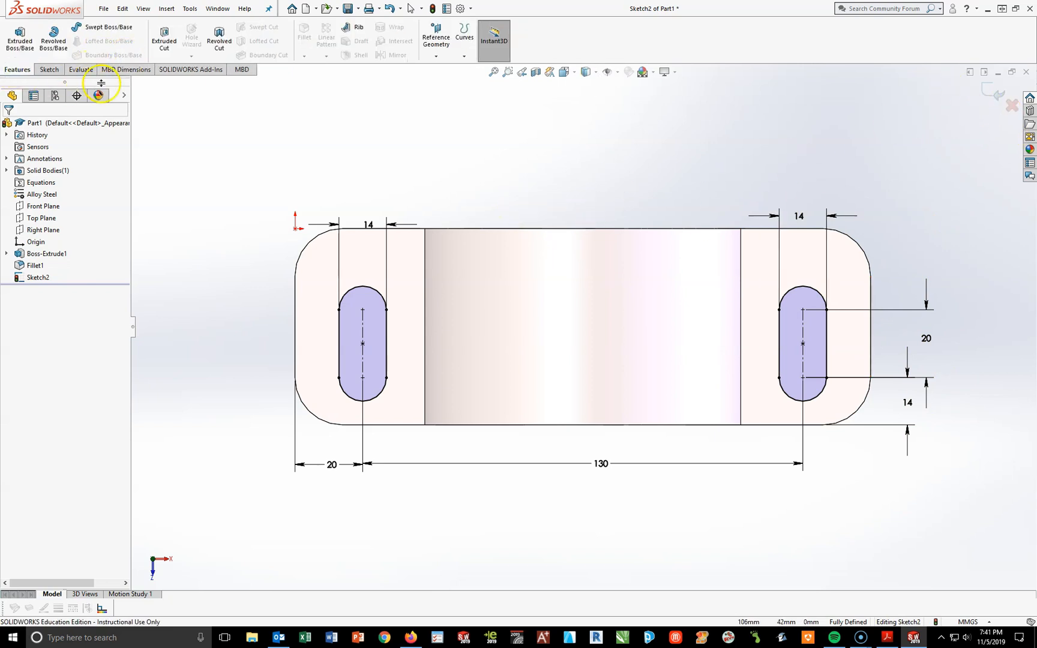
{"action": "left_click", "coordinate": [164, 40]}
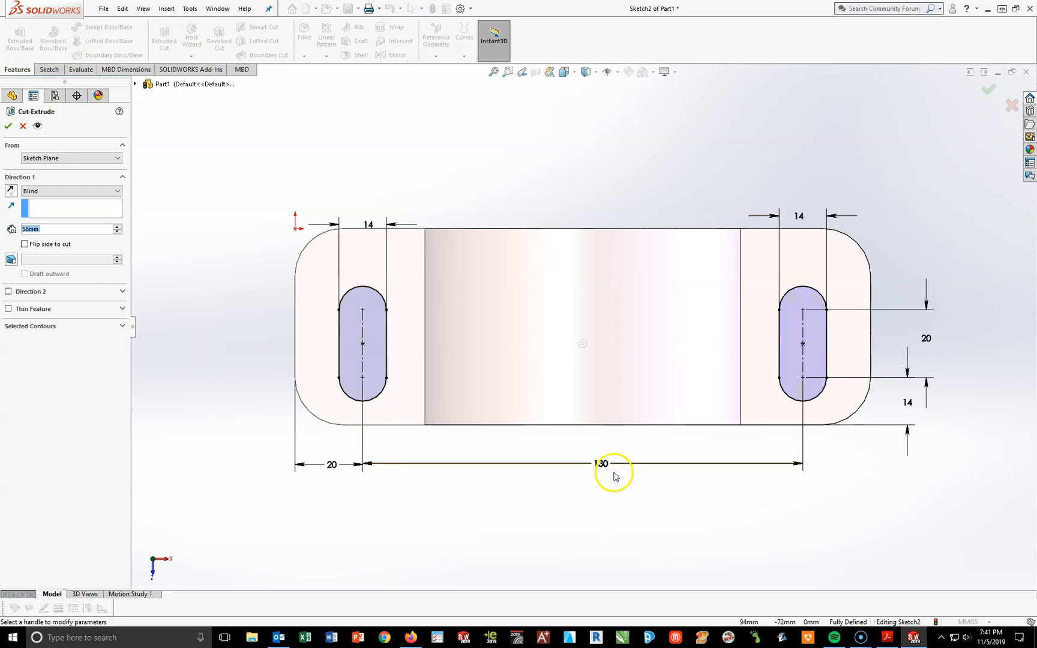
{"action": "key", "text": "BackSpace"}
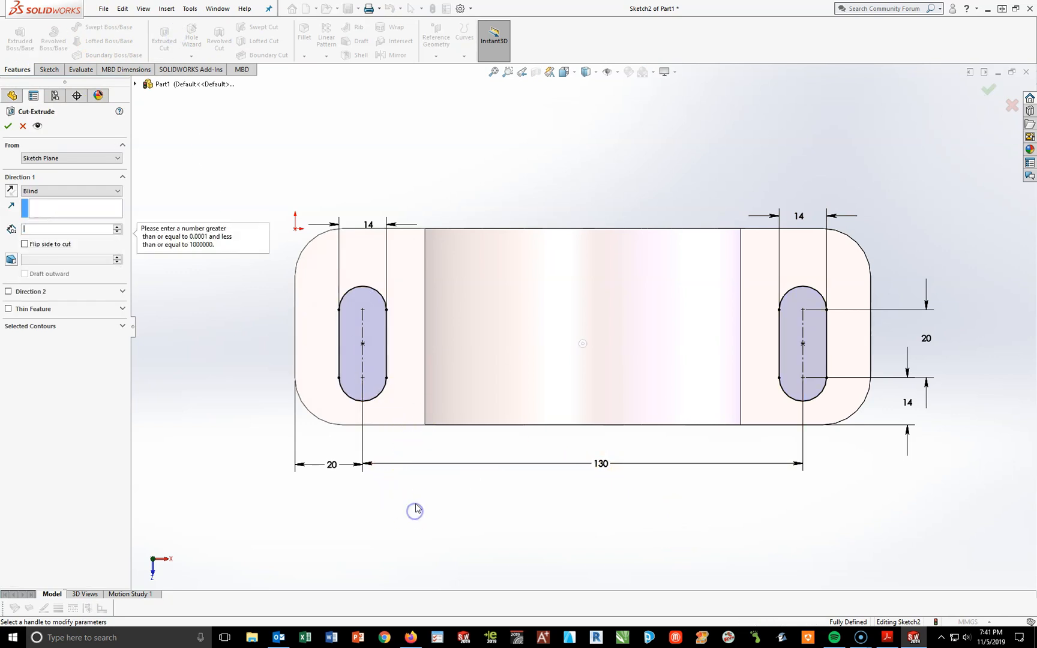
{"action": "key", "text": "Escape"}
Step: Cut both slots through the flanges with an Extruded Cut set to Through All, working in the isometric view
{"action": "key", "text": "space"}
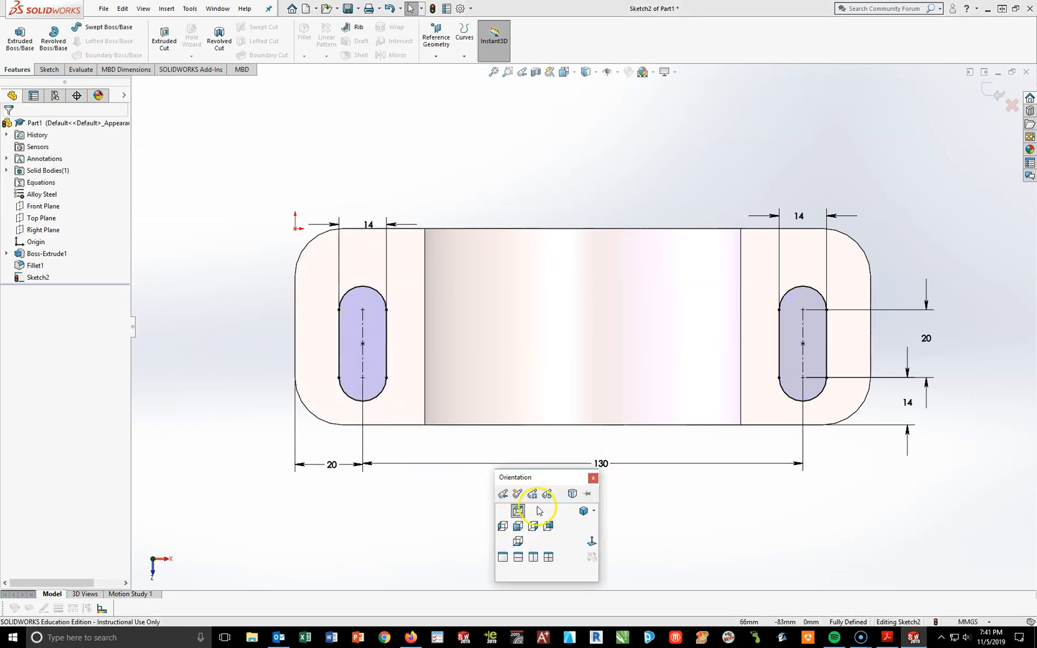
{"action": "left_click", "coordinate": [581, 511]}
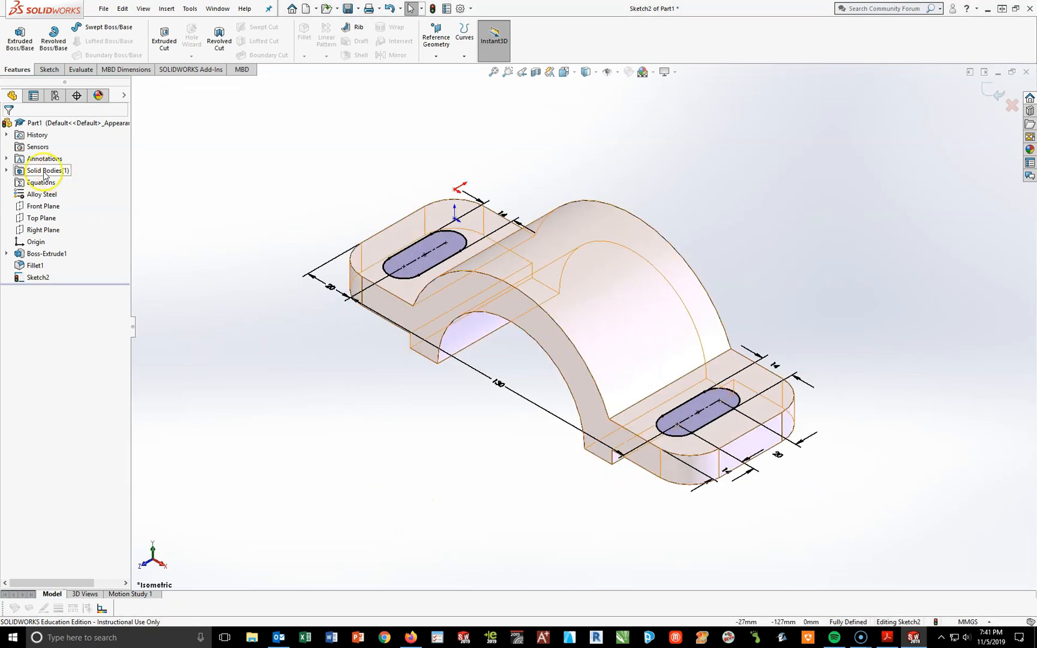
{"action": "left_click", "coordinate": [164, 37]}
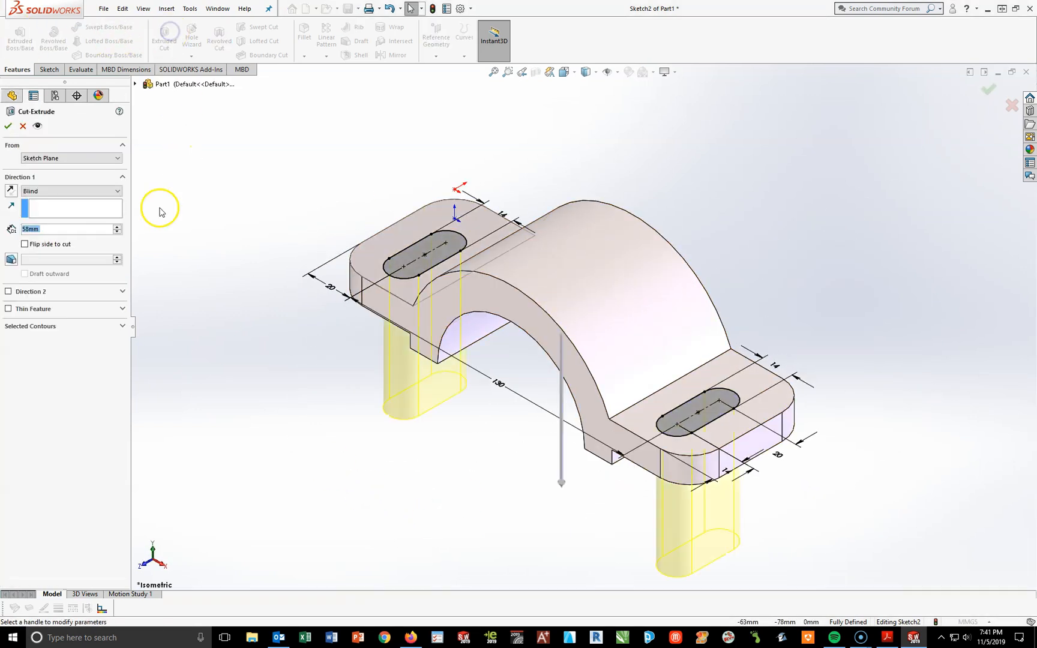
{"action": "left_click", "coordinate": [45, 192]}
{"action": "left_click", "coordinate": [36, 207]}
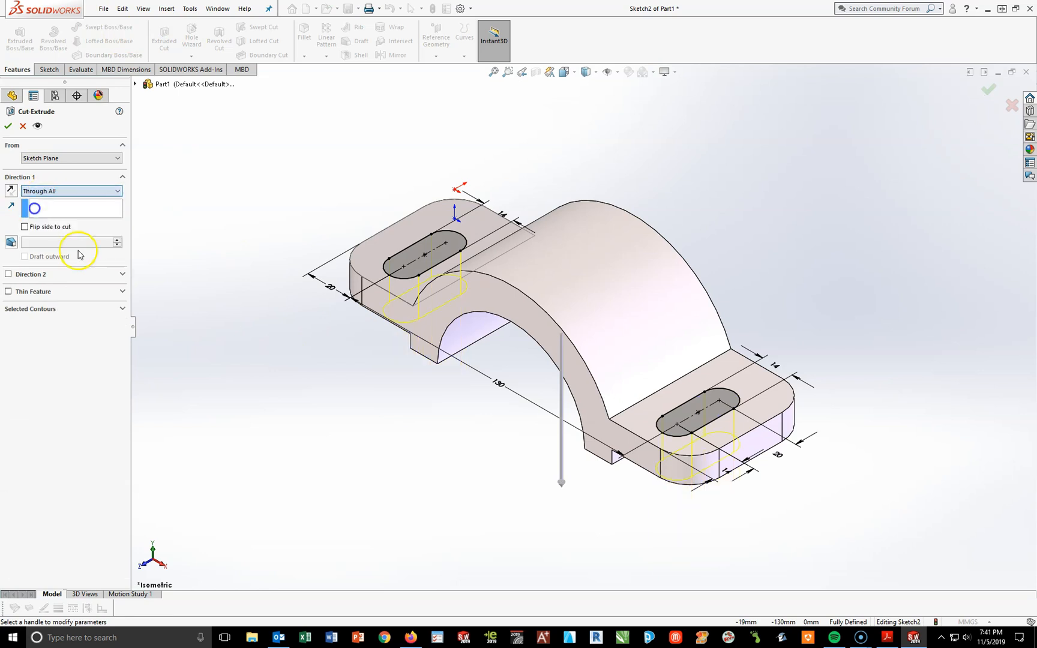
{"action": "left_click", "coordinate": [8, 127]}
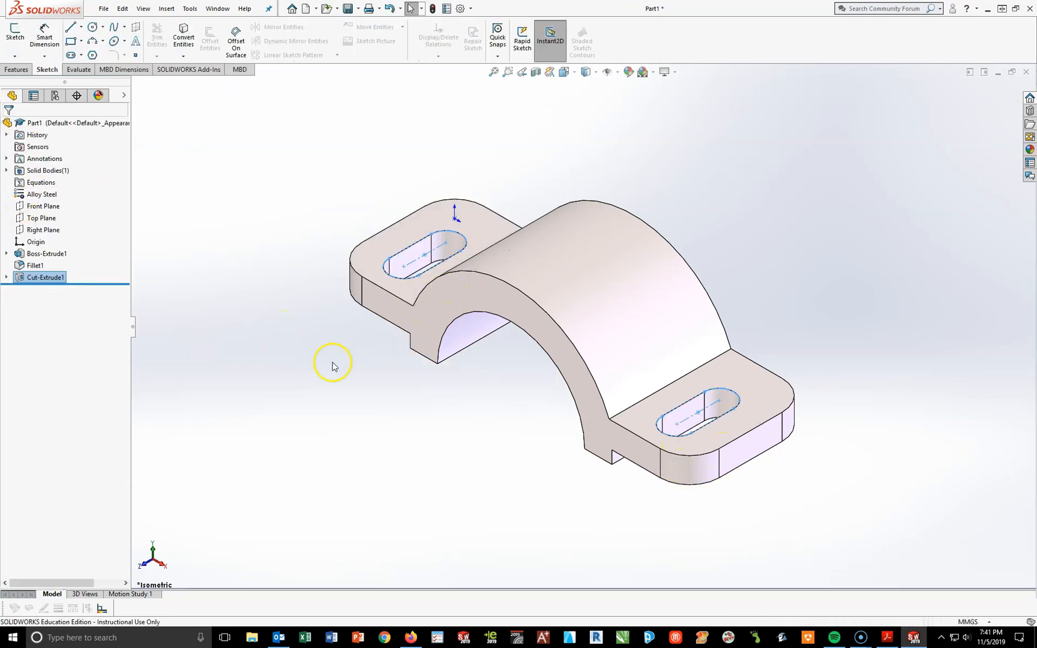
Step: Set the base extrusion's depth to 48 mm and rebuild the bracket
{"action": "left_click", "coordinate": [38, 253]}
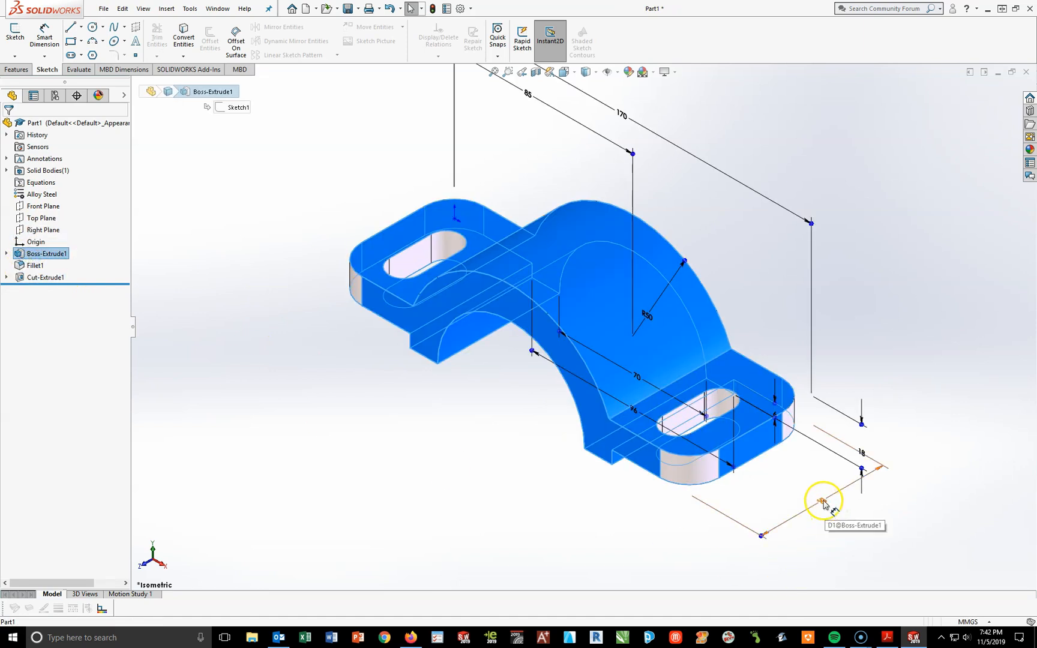
{"action": "scroll", "coordinate": [821, 501], "scroll_direction": "down", "scroll_amount": 5}
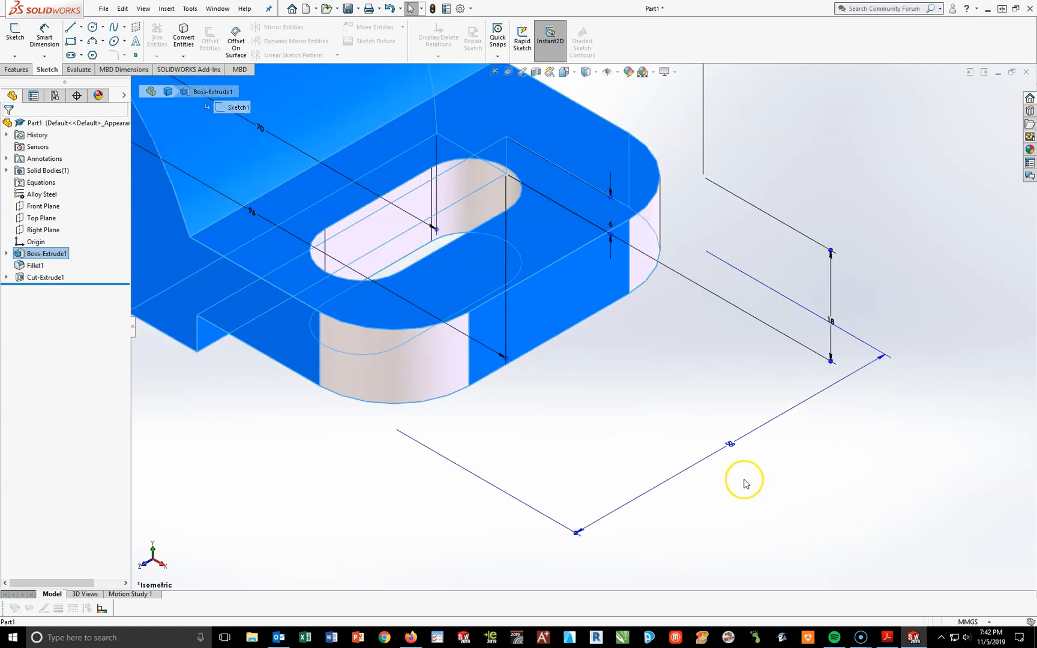
{"action": "left_click", "coordinate": [730, 443]}
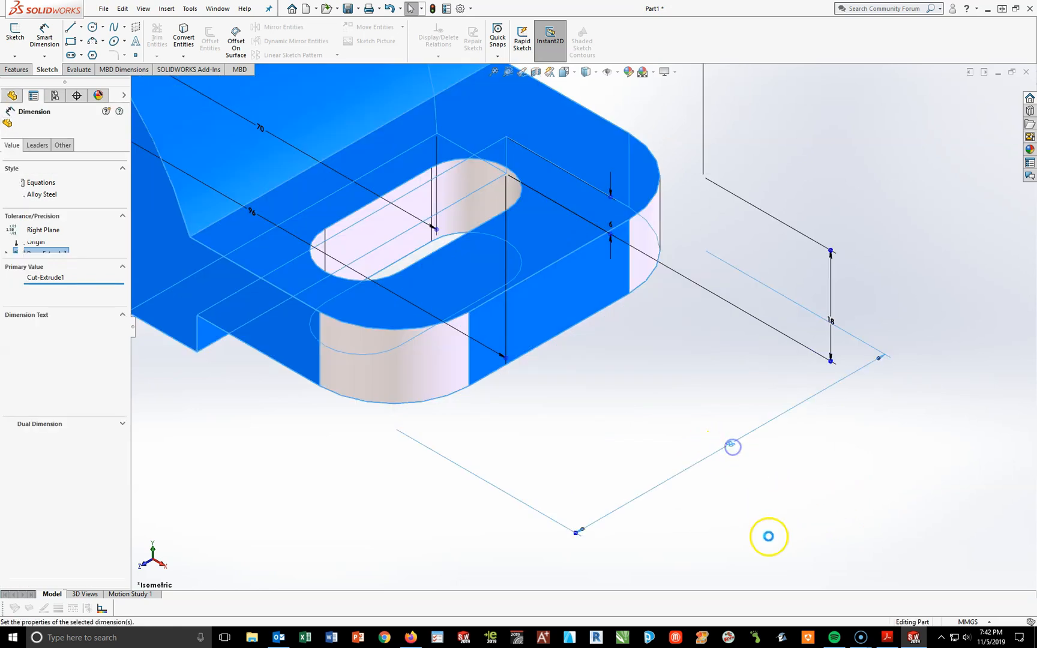
{"action": "type", "text": "48"}
{"action": "key", "text": "Return"}
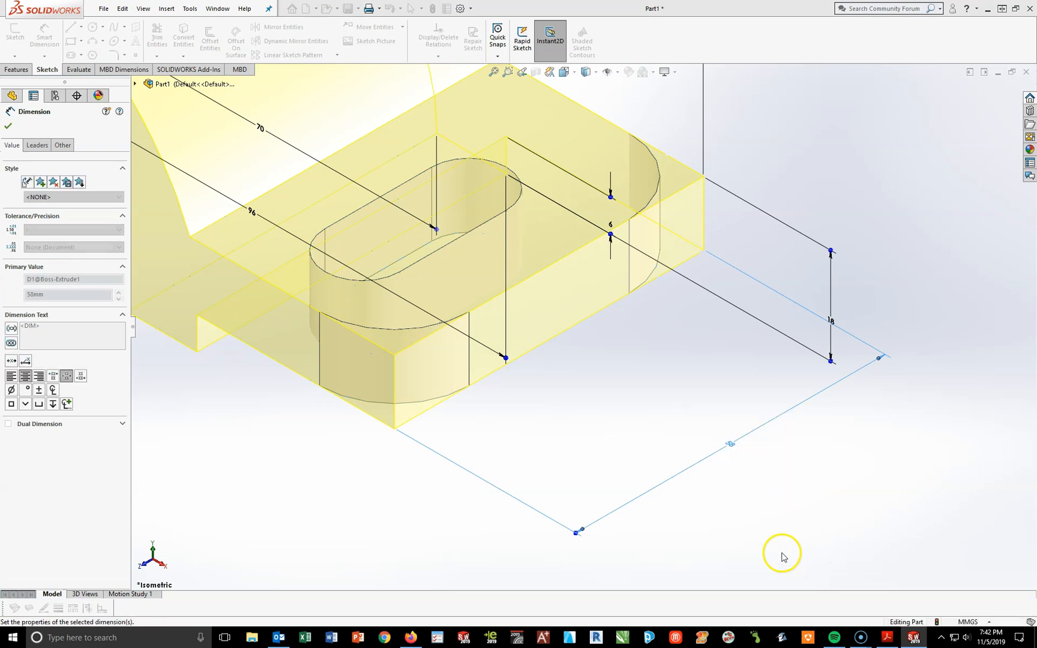
{"action": "left_click", "coordinate": [432, 9]}
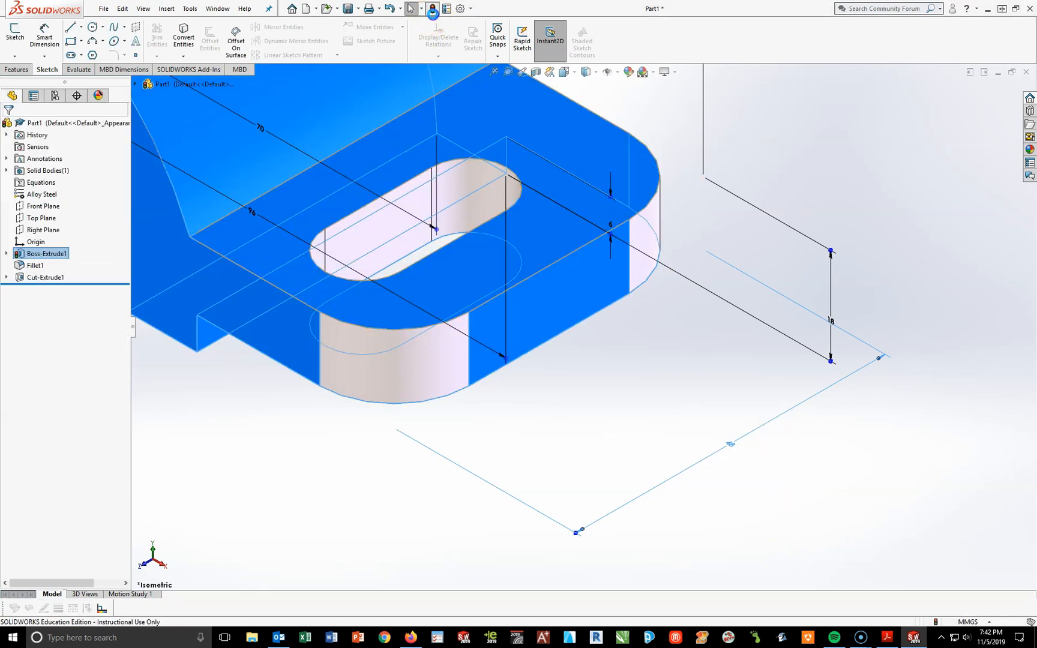
{"action": "left_click", "coordinate": [854, 226]}
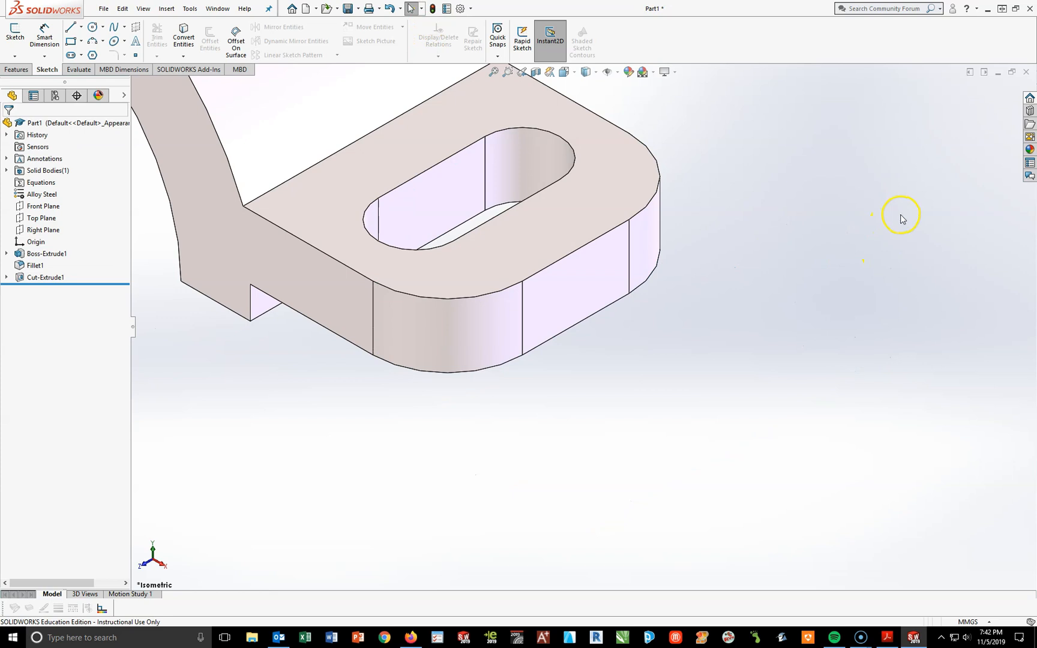
{"action": "key", "text": "f"}
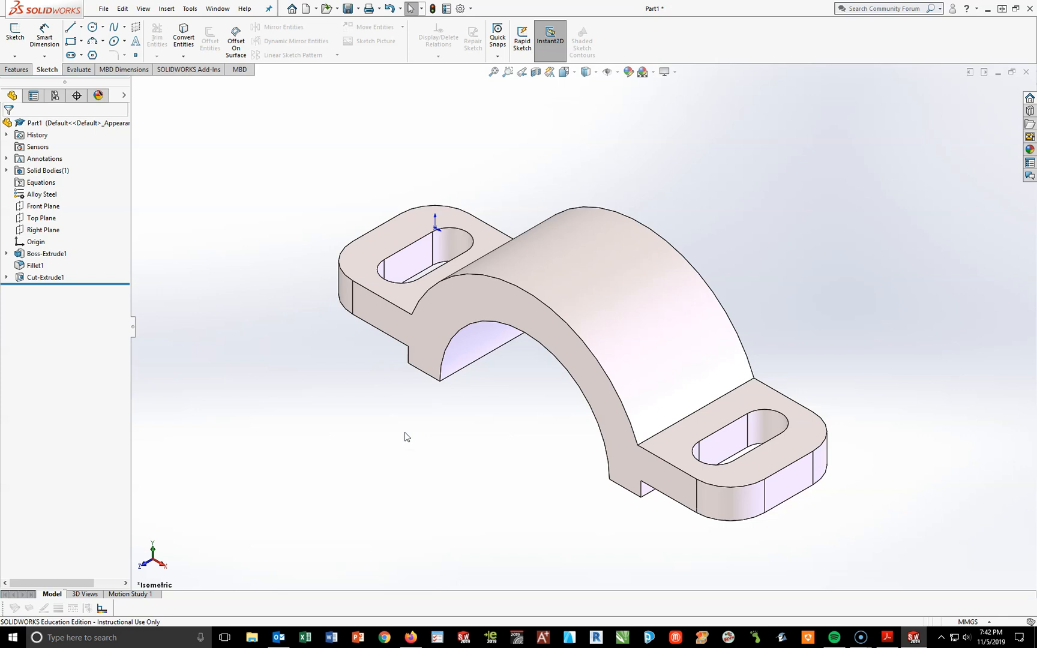
Step: Save the part with a file name made of ACC 7_PART 1, the designer's last name and 1A, separated by underscores
{"action": "left_click", "coordinate": [358, 9]}
{"action": "left_click", "coordinate": [374, 38]}
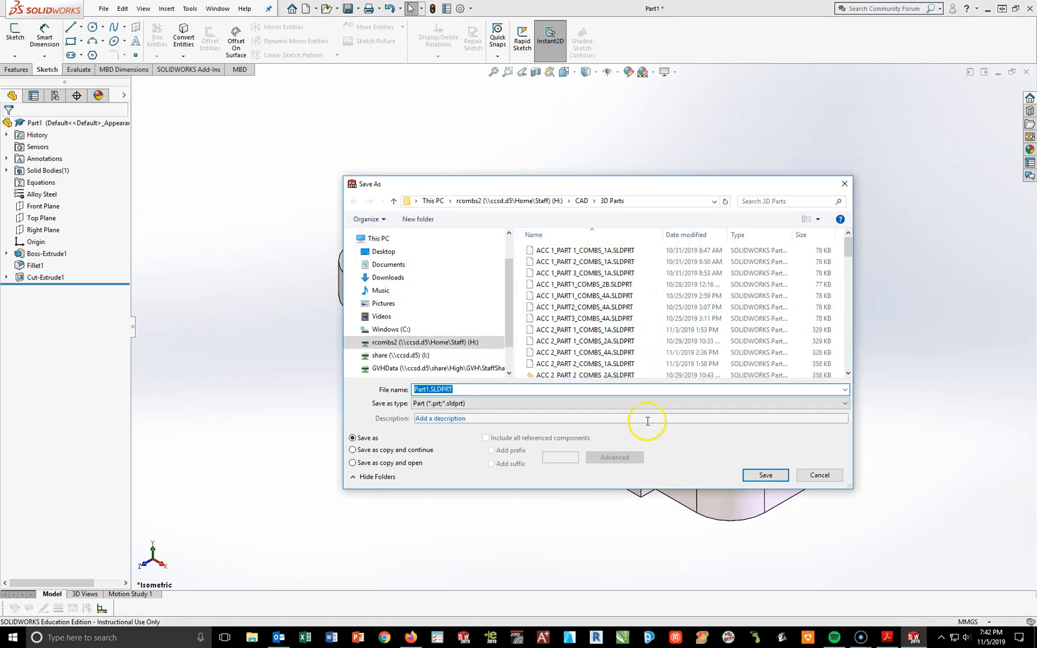
{"action": "type", "text": "ACC"}
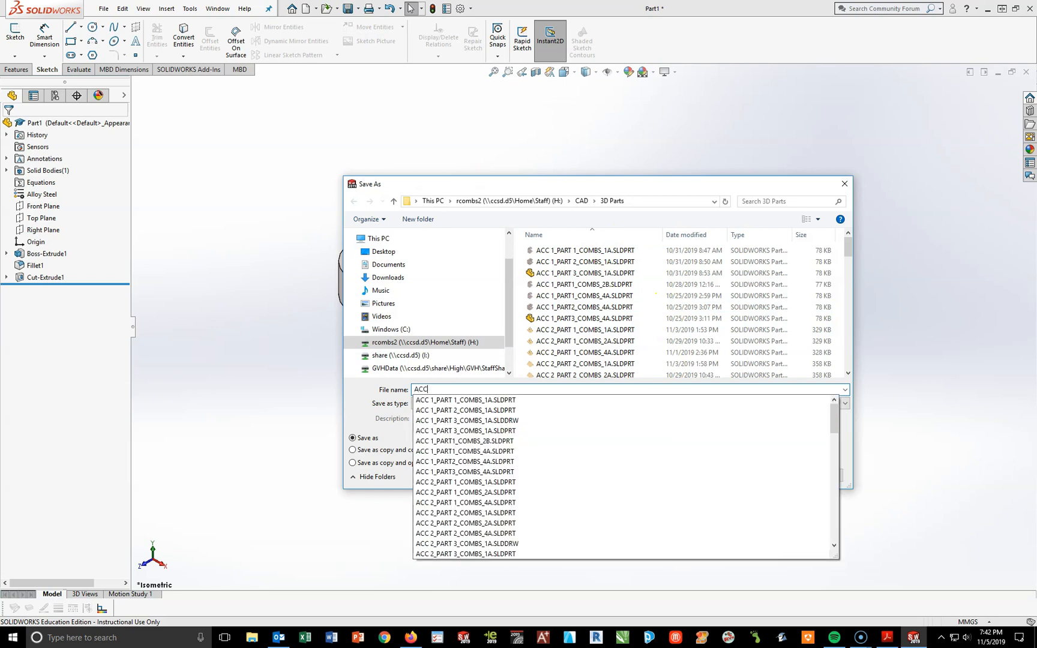
{"action": "type", "text": " 7_PART 1_COMBS_"}
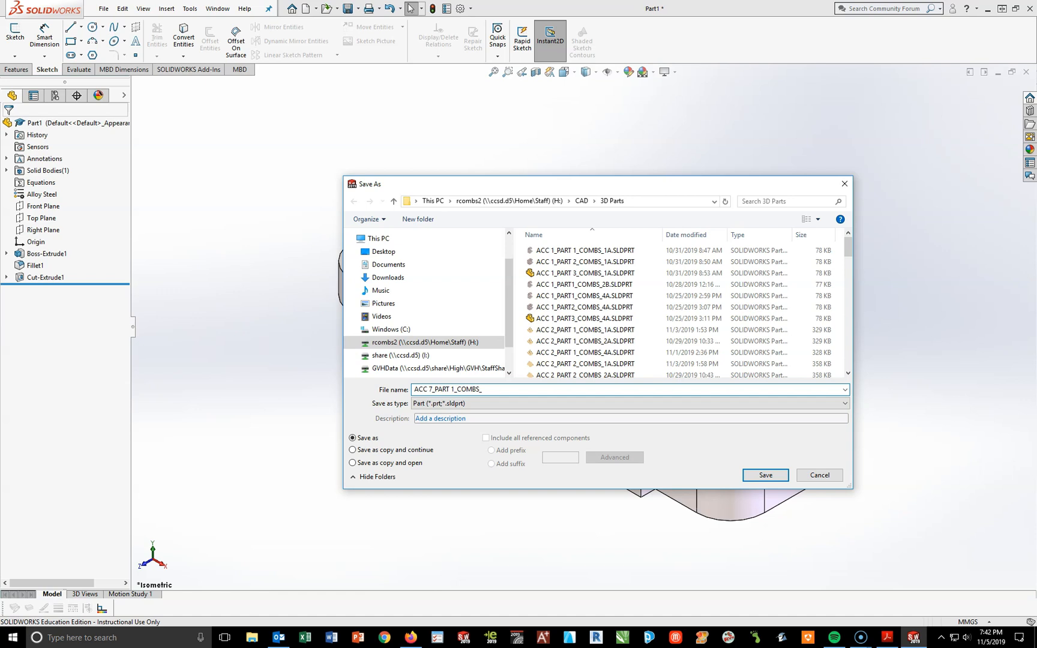
{"action": "type", "text": "A"}
{"action": "key", "text": "Return"}
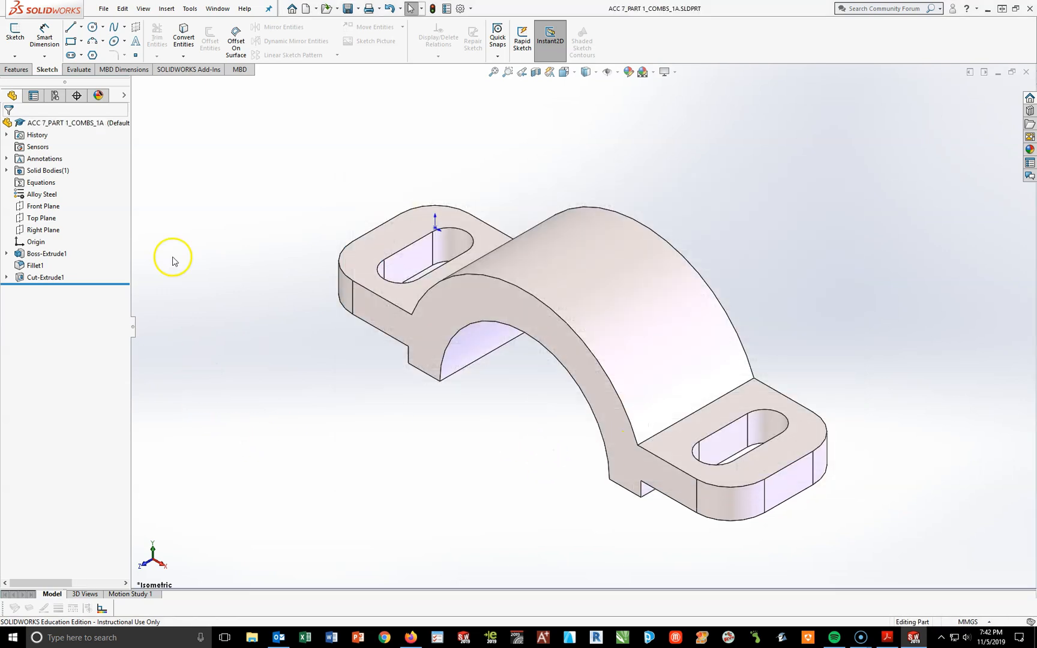
Step: Calculate the bracket's mass properties and start printing the report
{"action": "left_click", "coordinate": [74, 70]}
{"action": "left_click", "coordinate": [141, 39]}
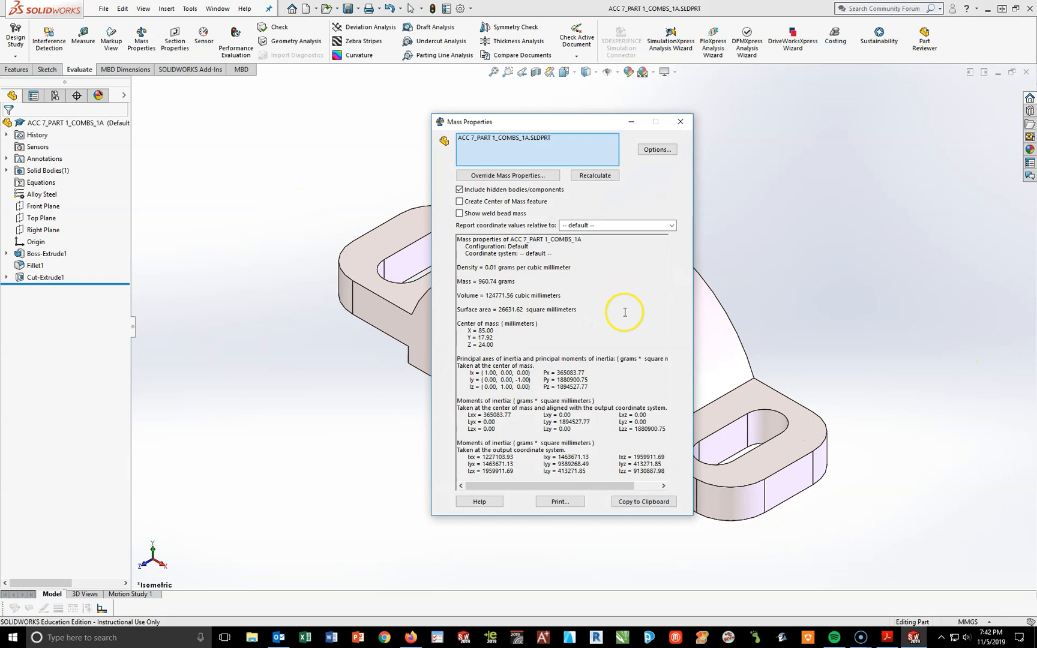
{"action": "left_click", "coordinate": [557, 502]}
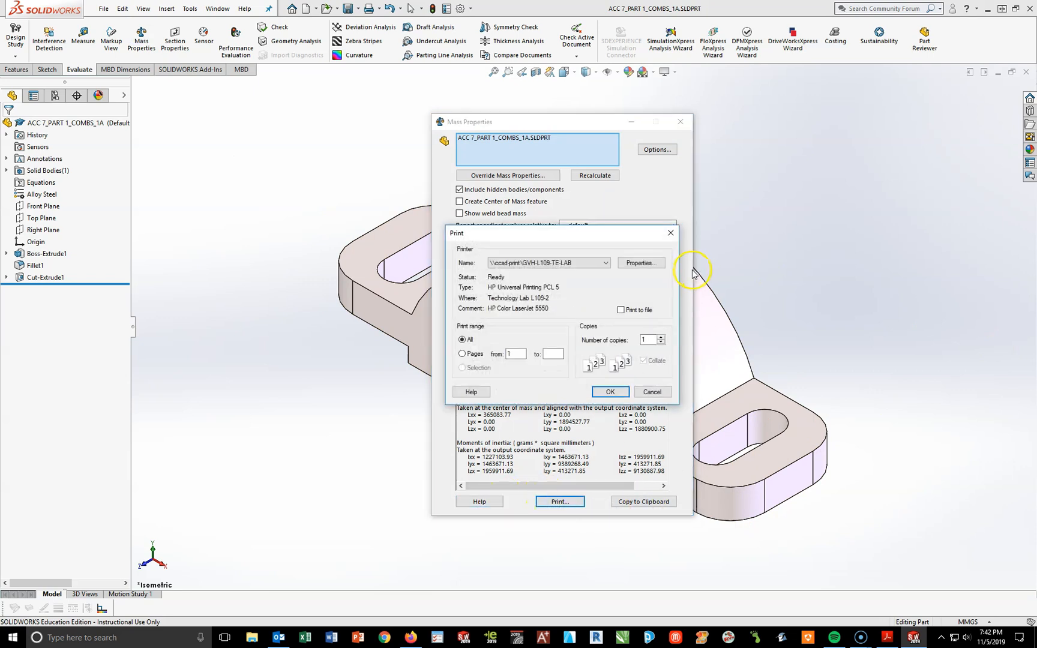
Step: Set the GVH-L109-TE-LAB printer to print the document on Letter paper with Scale to fit, and check its paper and shortcut settings
{"action": "left_click", "coordinate": [650, 264]}
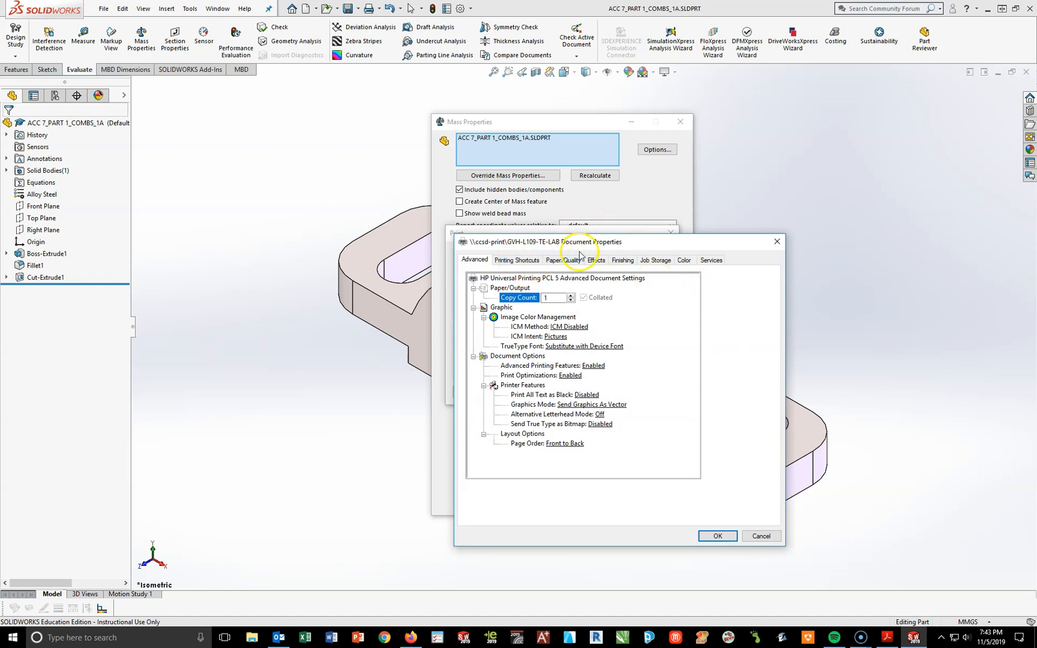
{"action": "left_click", "coordinate": [600, 259]}
{"action": "left_click", "coordinate": [477, 308]}
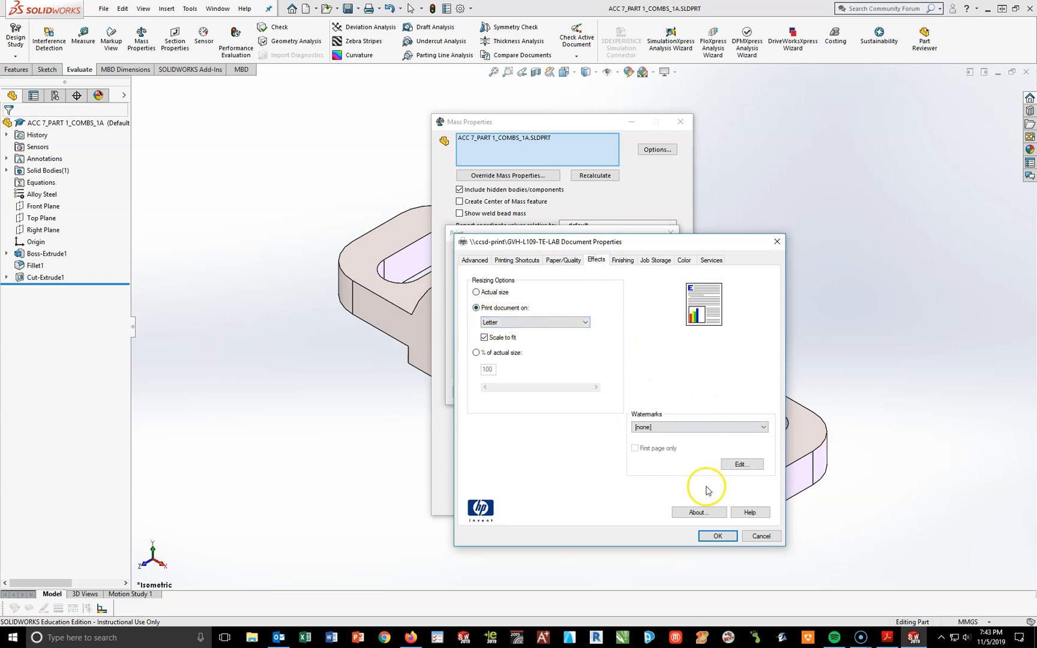
{"action": "left_click", "coordinate": [562, 260]}
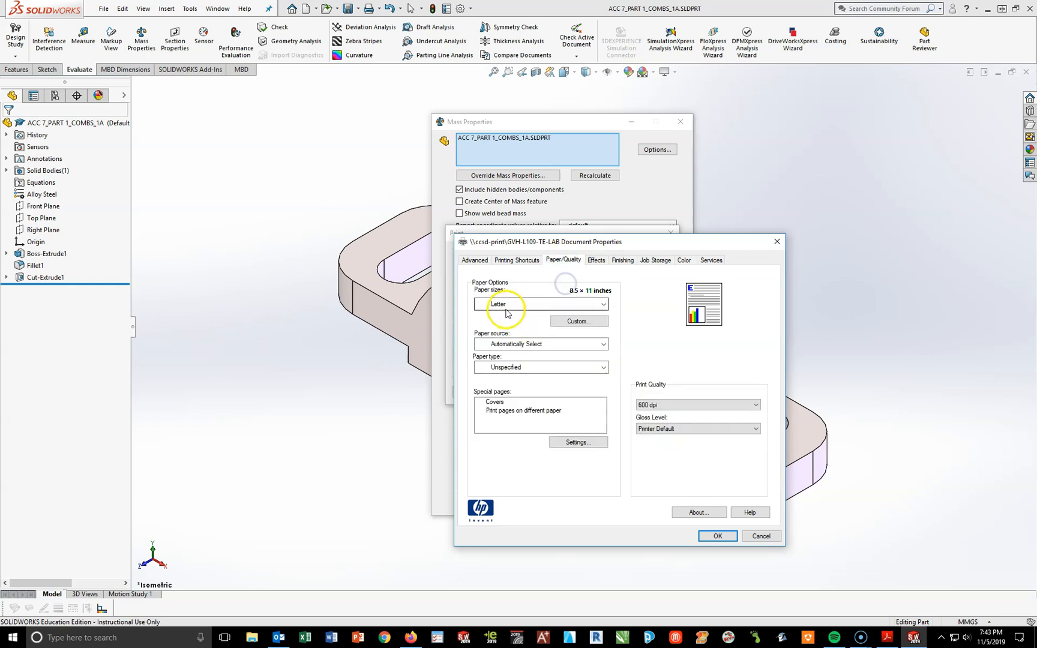
{"action": "left_click", "coordinate": [516, 259]}
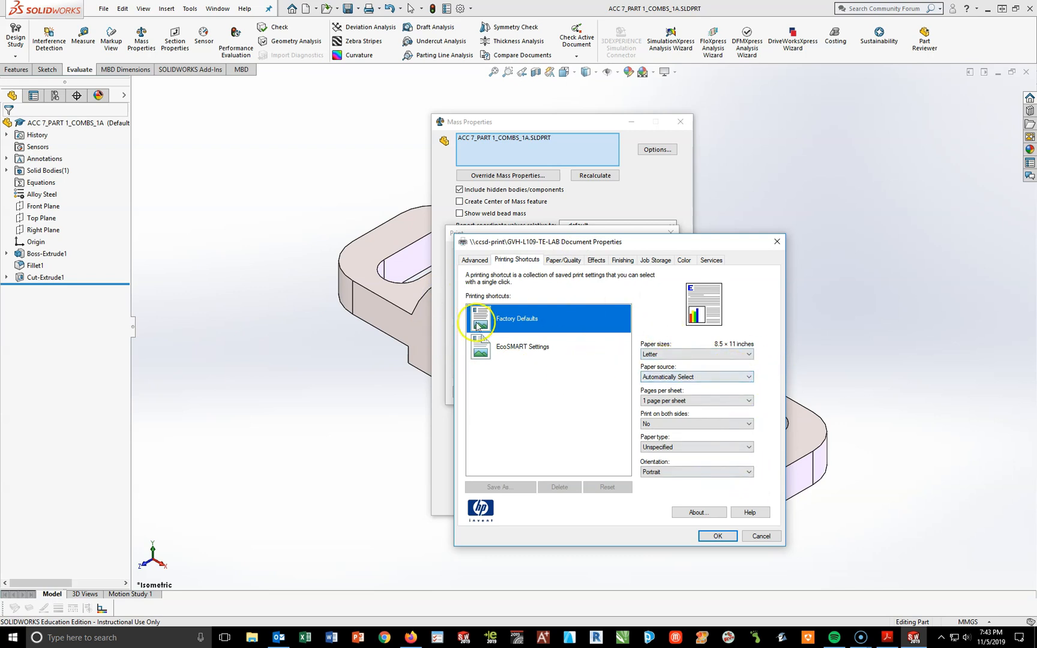
{"action": "left_click", "coordinate": [715, 536]}
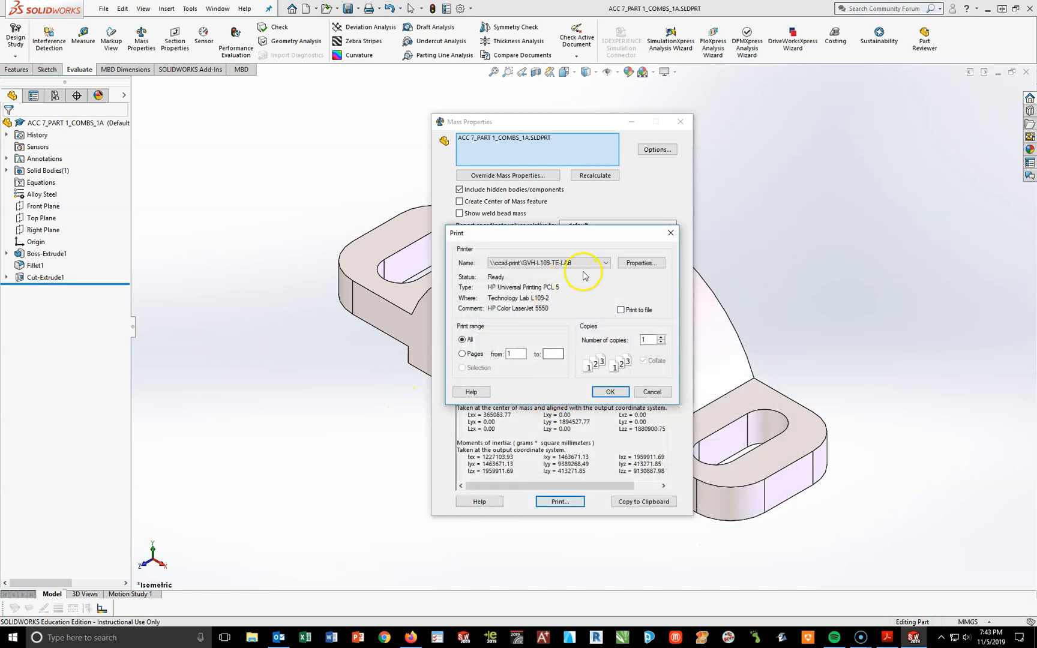
Step: Print the mass properties report on the GVH-L108-TE-LAB printer and close the report
{"action": "left_click", "coordinate": [602, 263]}
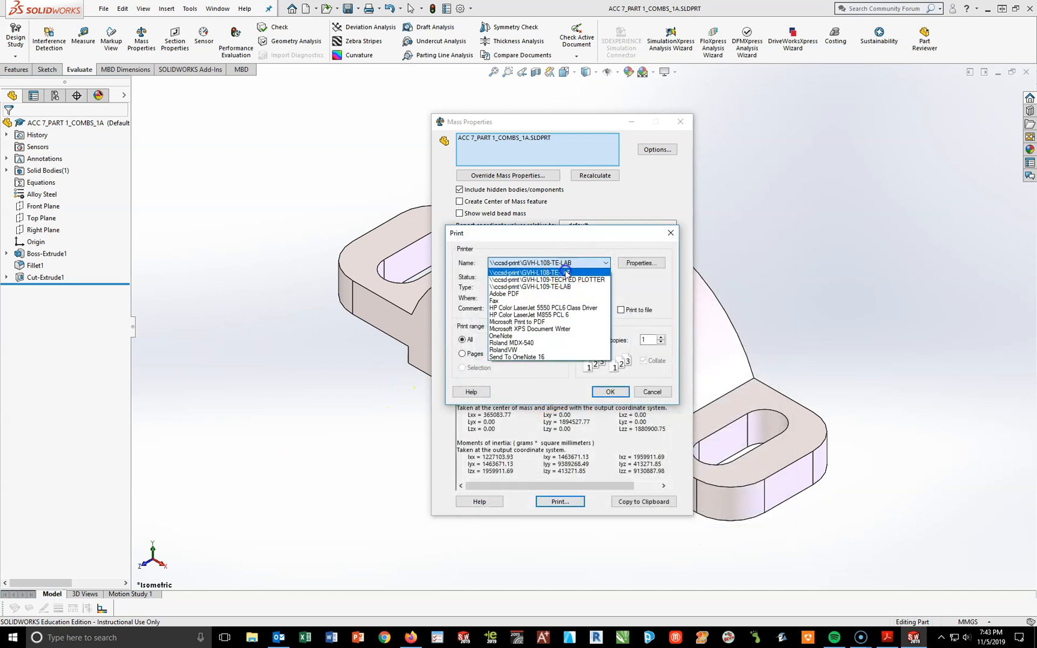
{"action": "left_click", "coordinate": [565, 273]}
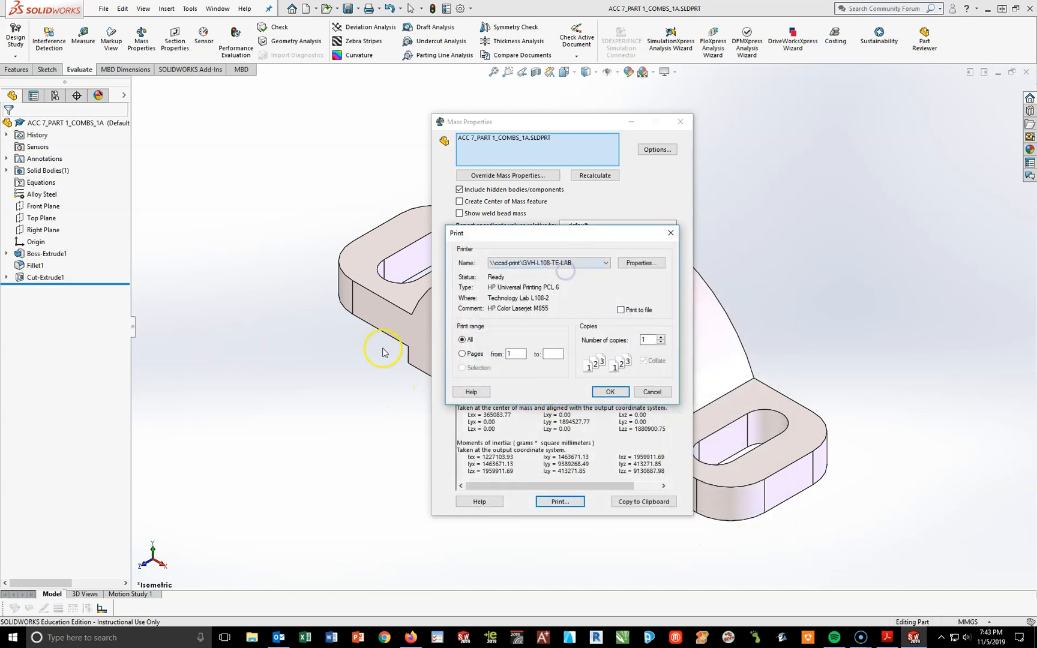
{"action": "left_click", "coordinate": [610, 391]}
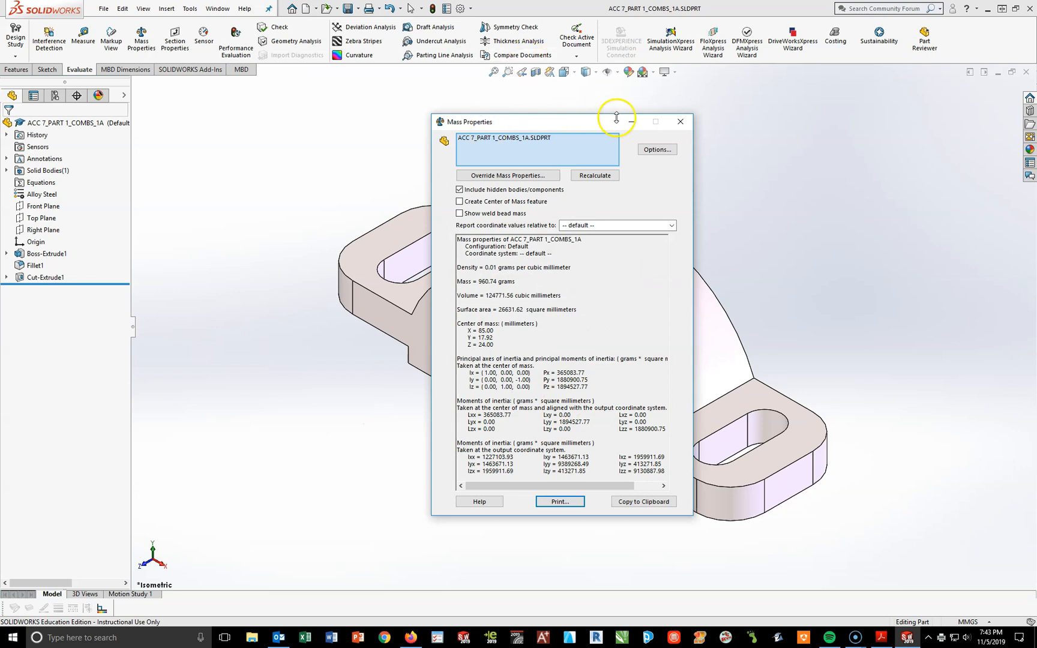
{"action": "left_click", "coordinate": [679, 122]}
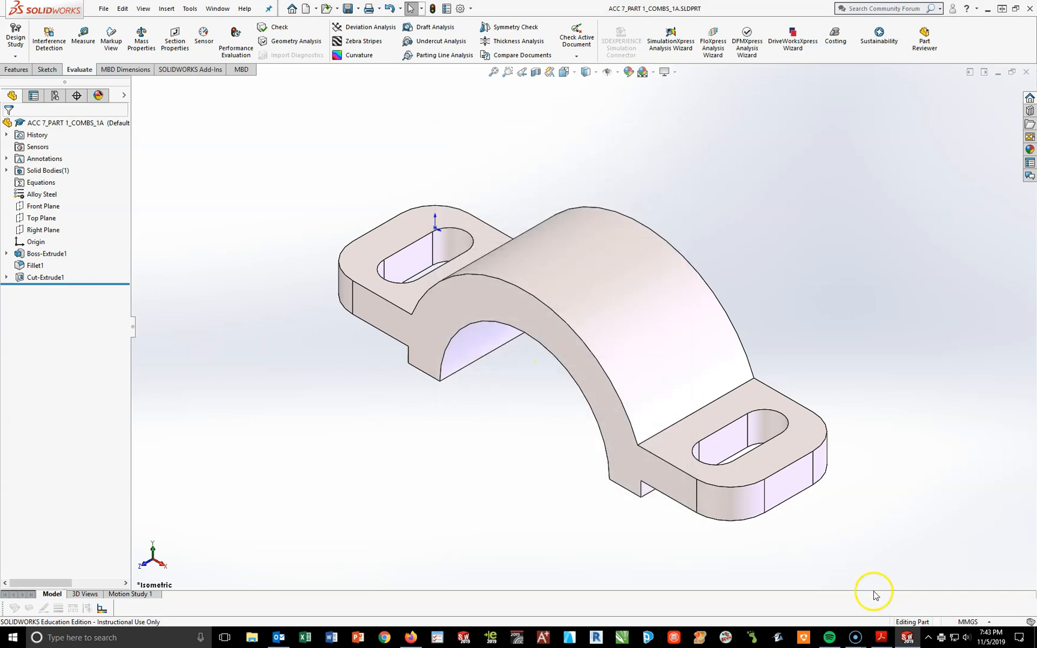
Step: Switch to the ACC_7-2 PDF in Acrobat Reader and look up Part 2's A, B, C and D parameters and where they apply in the Front view
{"action": "left_click", "coordinate": [881, 639]}
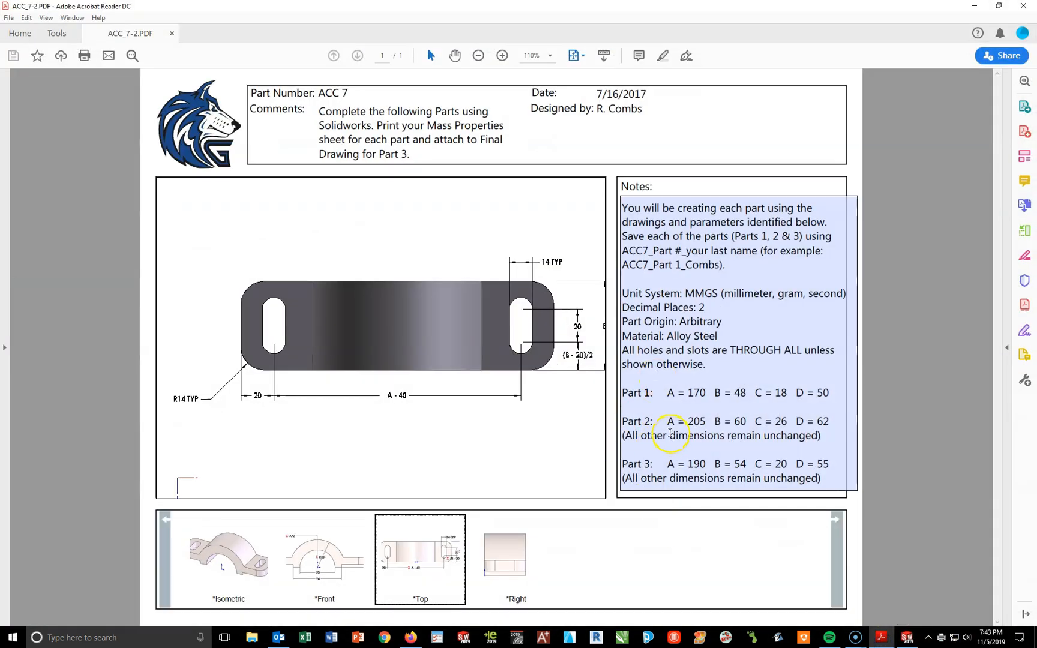
{"action": "left_click_drag", "start_coordinate": [627, 393], "coordinate": [622, 421]}
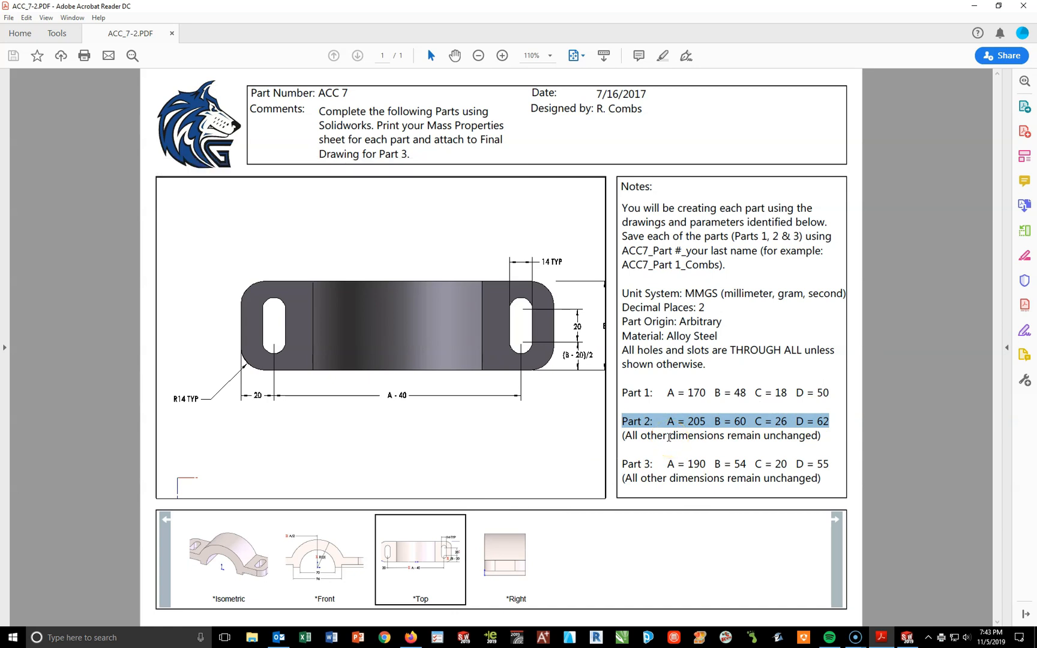
{"action": "left_click", "coordinate": [623, 449]}
{"action": "left_click_drag", "start_coordinate": [662, 437], "coordinate": [666, 437]}
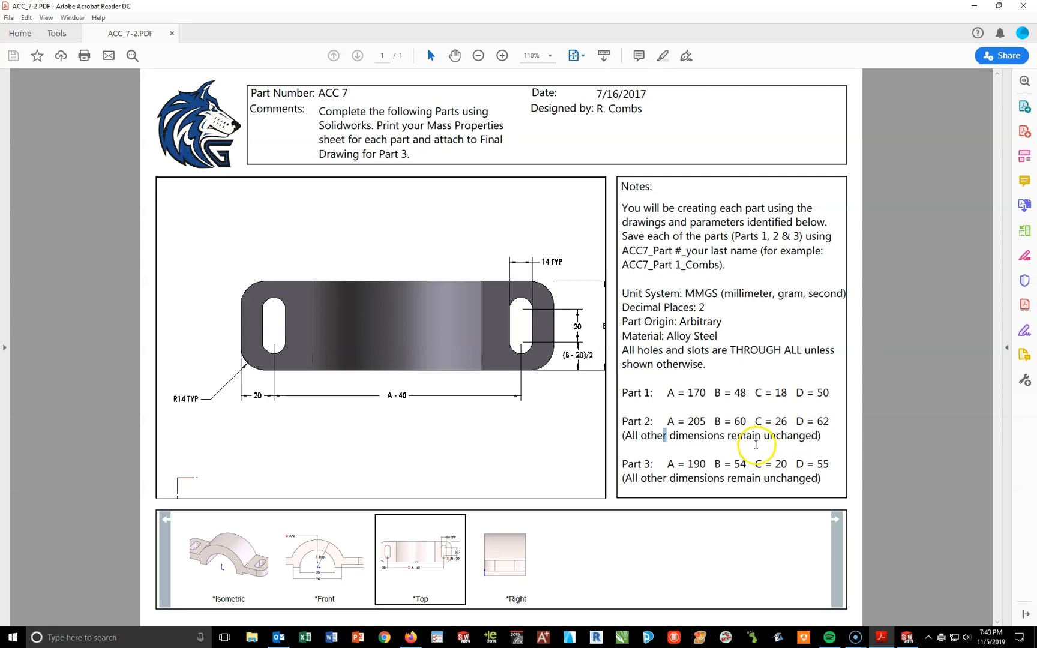
{"action": "mouse_move", "coordinate": [479, 452]}
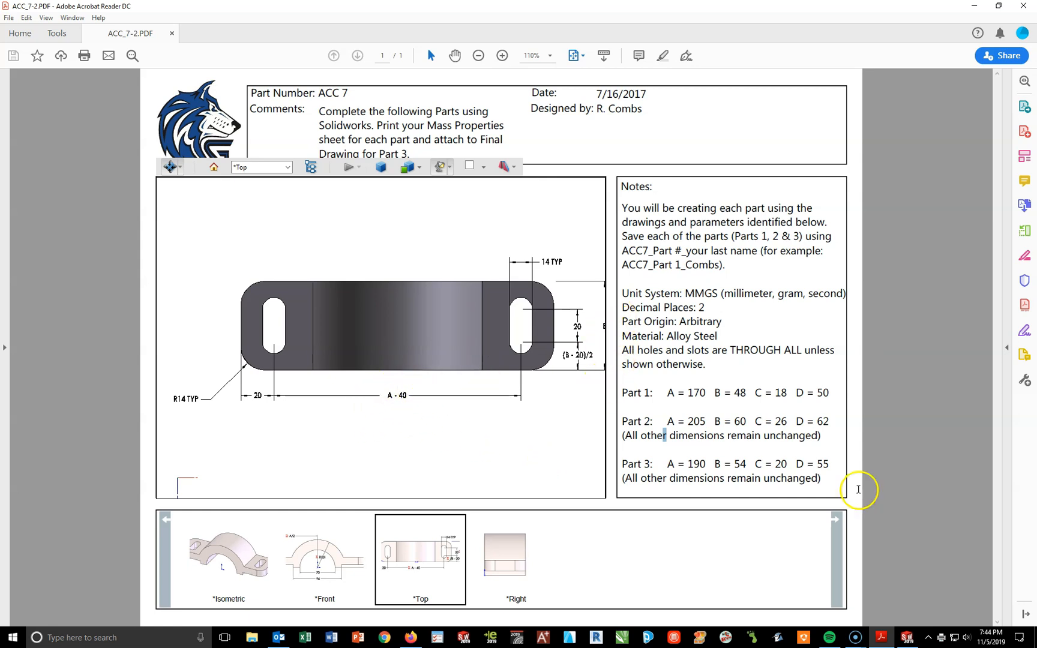
{"action": "left_click", "coordinate": [324, 564]}
{"action": "mouse_move", "coordinate": [348, 413]}
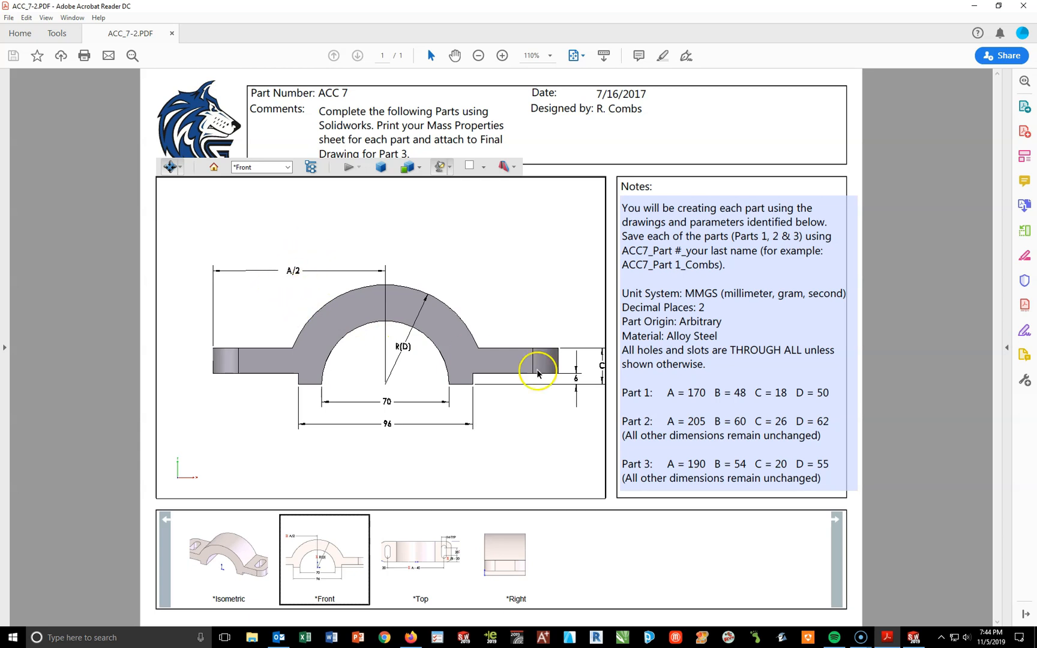
{"action": "scroll", "coordinate": [596, 400], "scroll_direction": "down", "scroll_amount": 1}
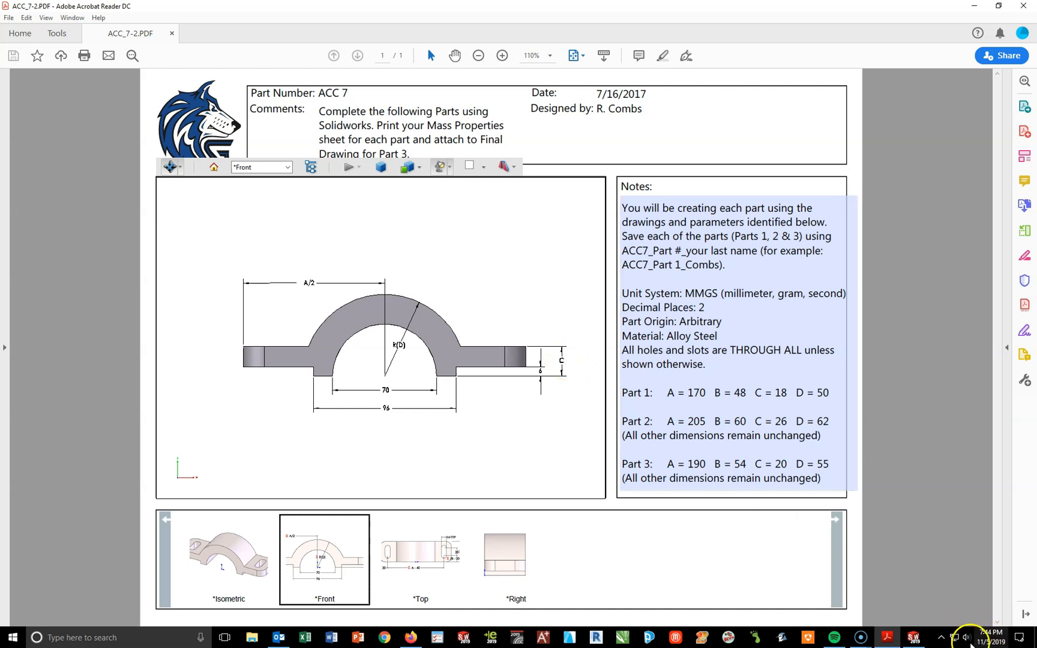
Step: Back in SOLIDWORKS, set the base extrusion's overall length to 205 mm
{"action": "left_click", "coordinate": [912, 636]}
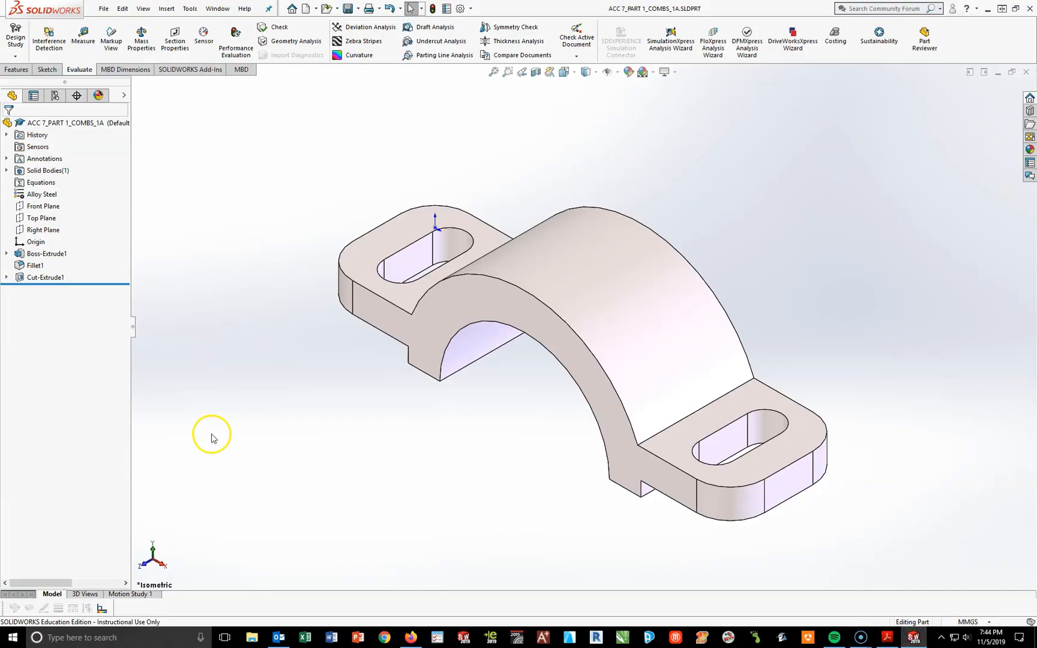
{"action": "left_click", "coordinate": [46, 253]}
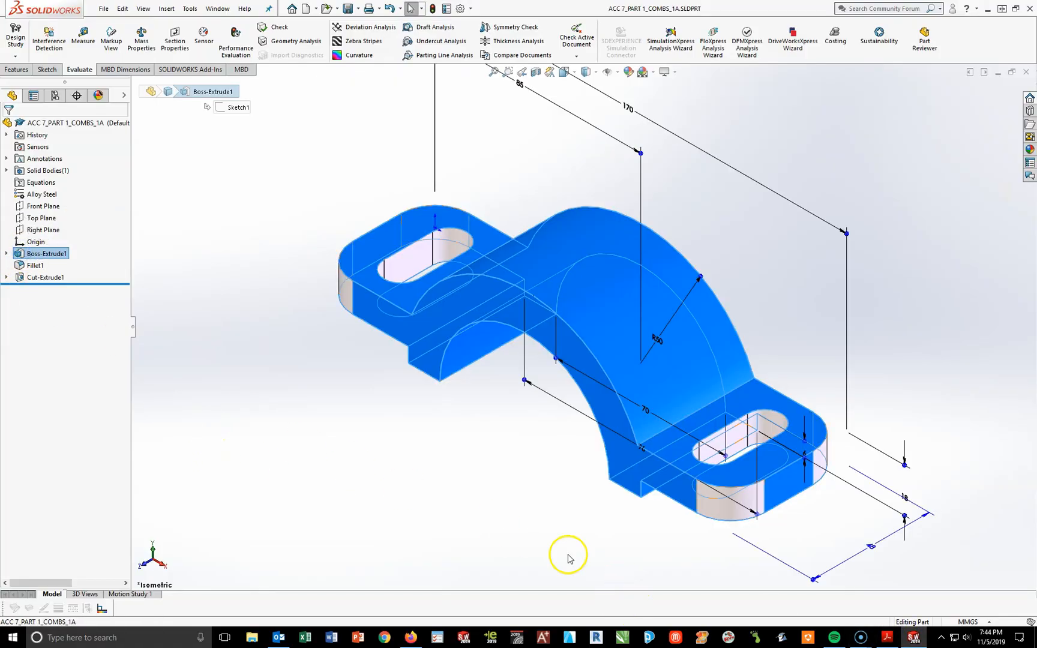
{"action": "scroll", "coordinate": [294, 371], "scroll_direction": "up", "scroll_amount": 1}
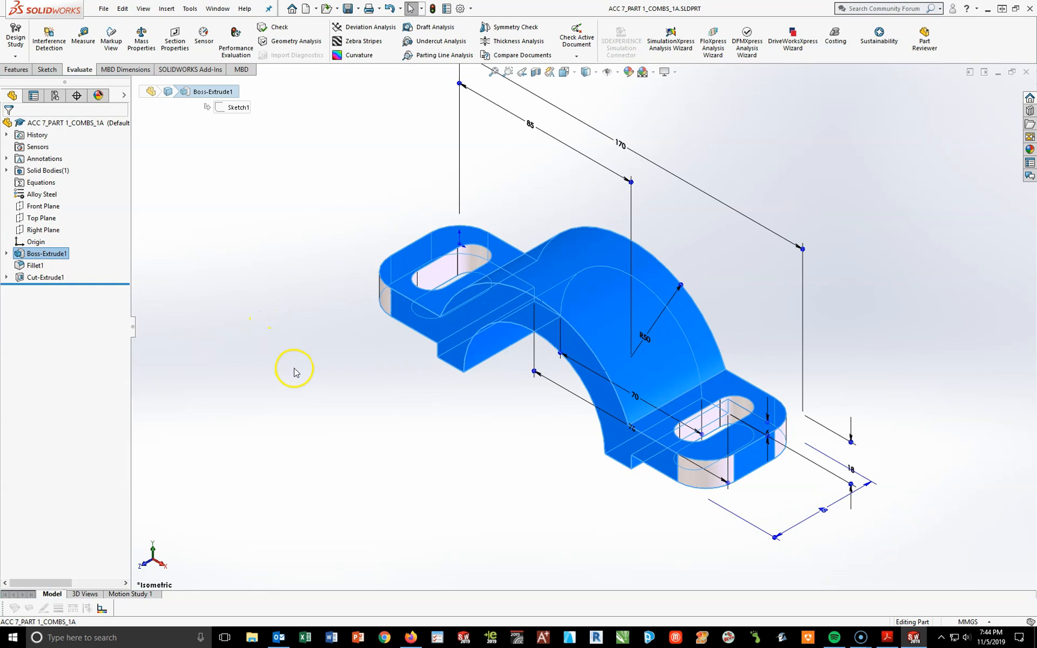
{"action": "double_click", "coordinate": [623, 147]}
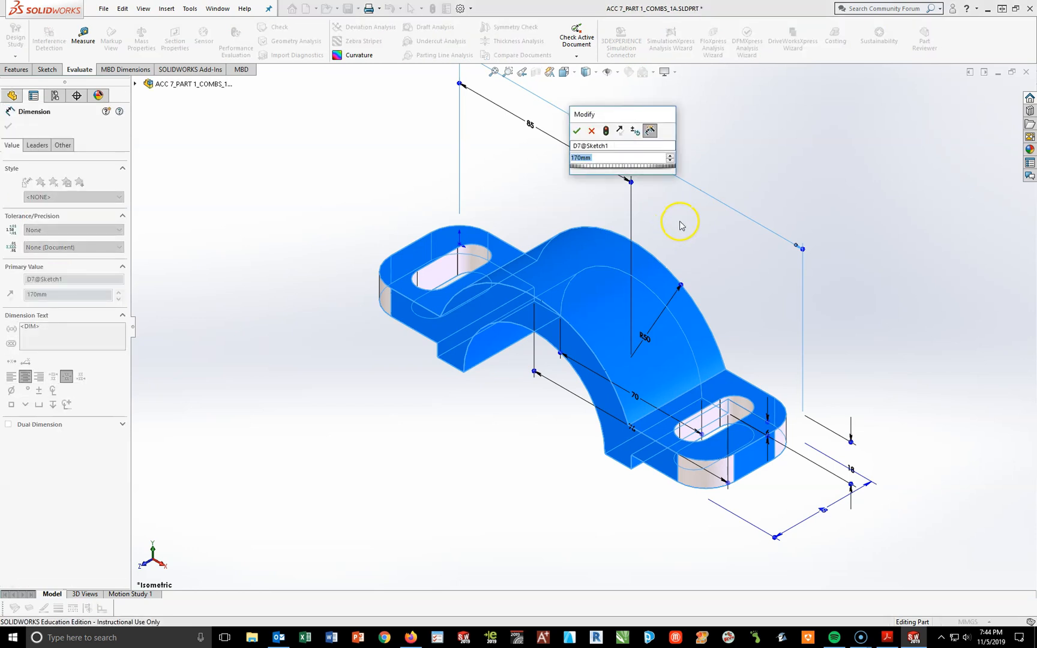
{"action": "type", "text": "205"}
{"action": "key", "text": "Return"}
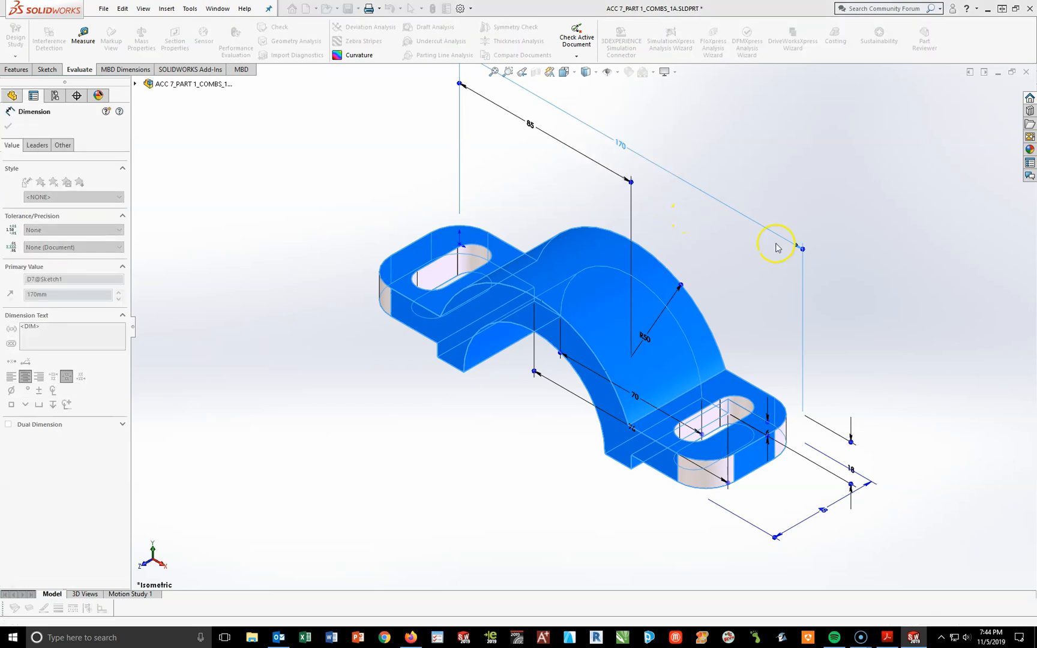
Step: Set the distance from the bracket's end to the arch centre to 205/2 mm
{"action": "double_click", "coordinate": [527, 125]}
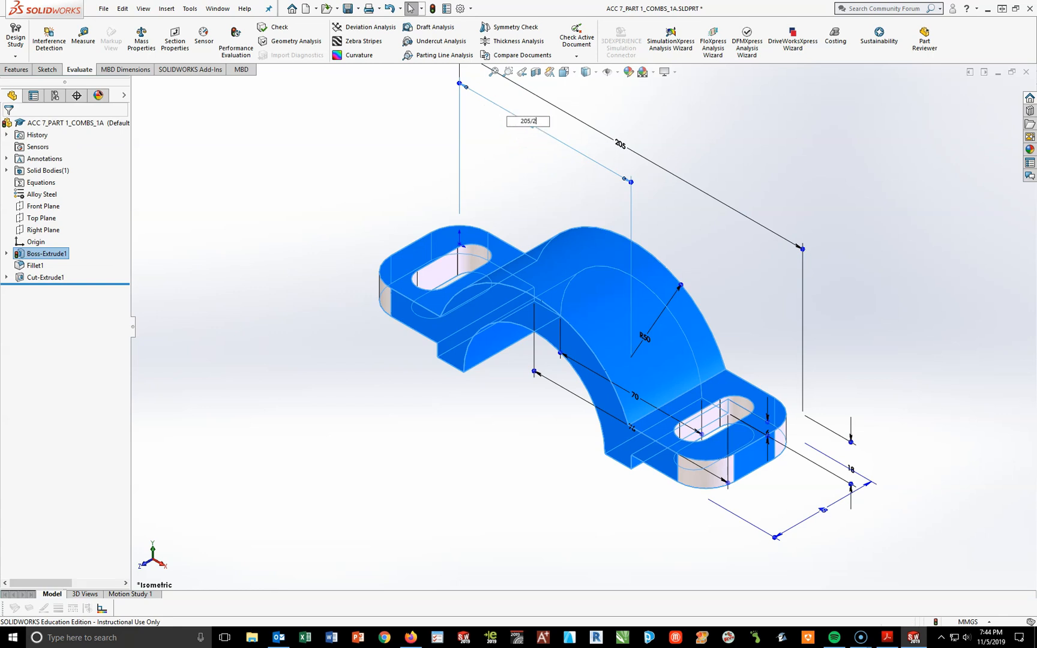
{"action": "type", "text": "205/2"}
{"action": "key", "text": "Return"}
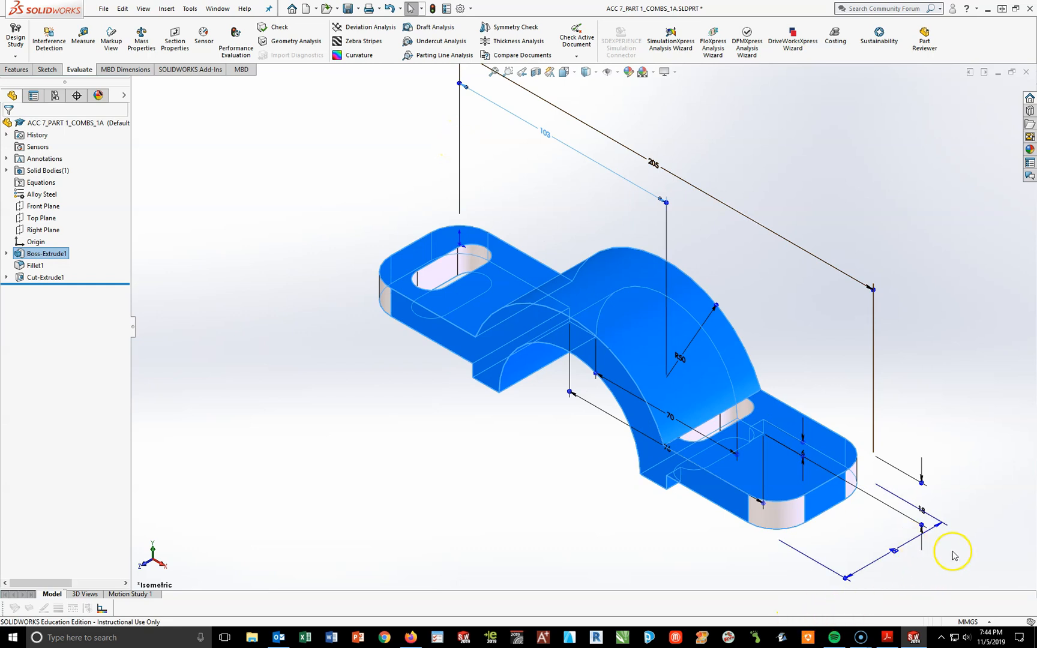
Step: Check Part 2's C value in the ACC_7-2 PDF and set the height from the bracket's underside to the flange top to 26 mm
{"action": "left_click", "coordinate": [923, 510]}
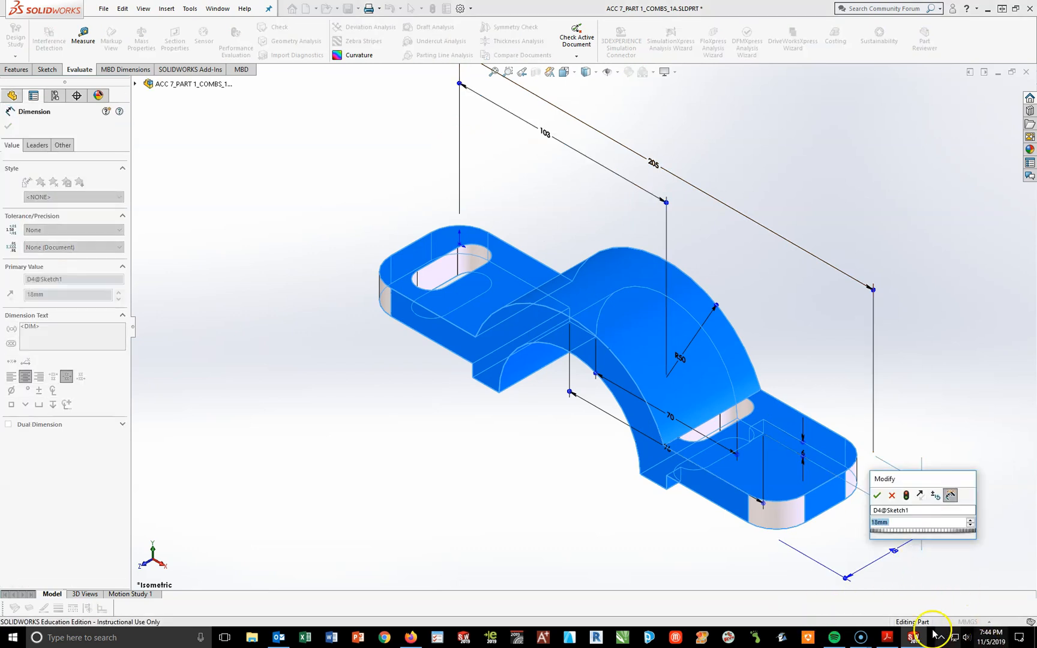
{"action": "left_click", "coordinate": [883, 640]}
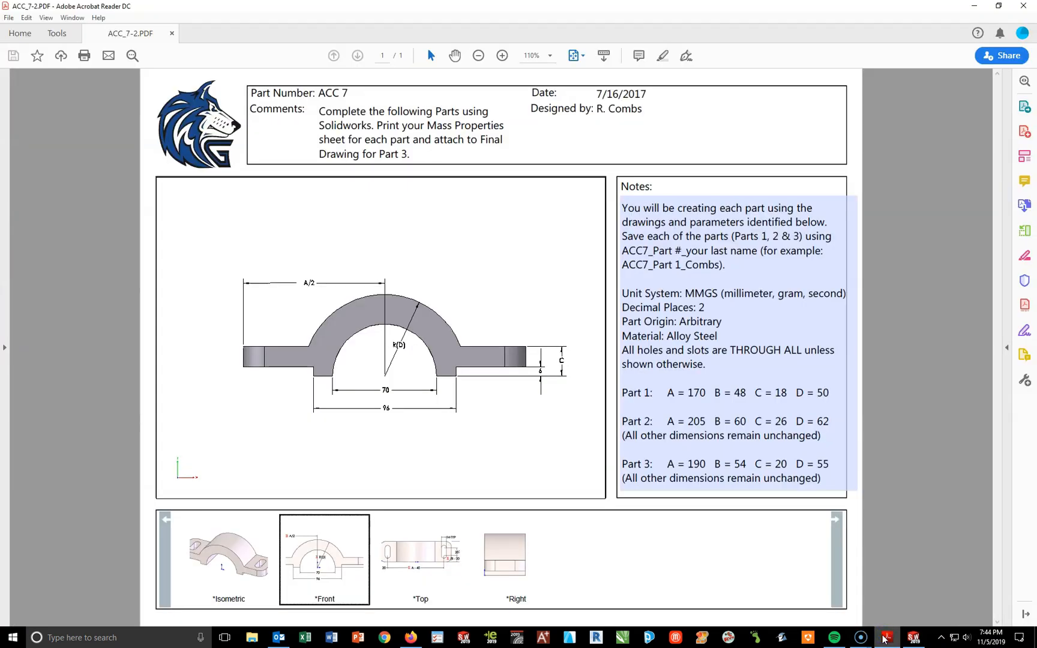
{"action": "left_click", "coordinate": [882, 639]}
{"action": "type", "text": "26"}
{"action": "key", "text": "Return"}
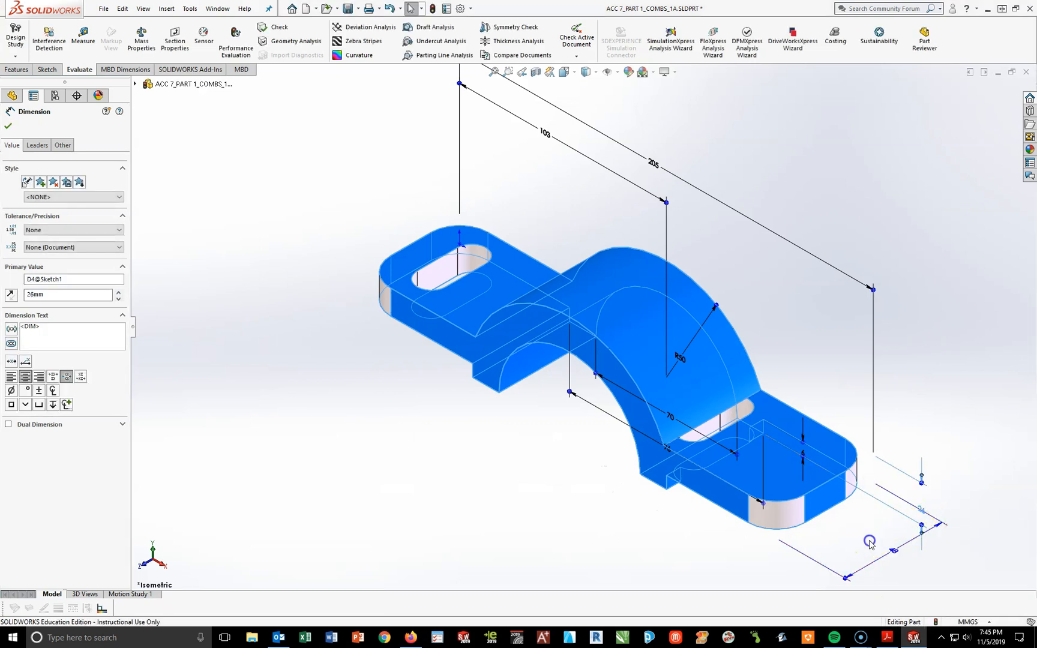
{"action": "left_click", "coordinate": [869, 542]}
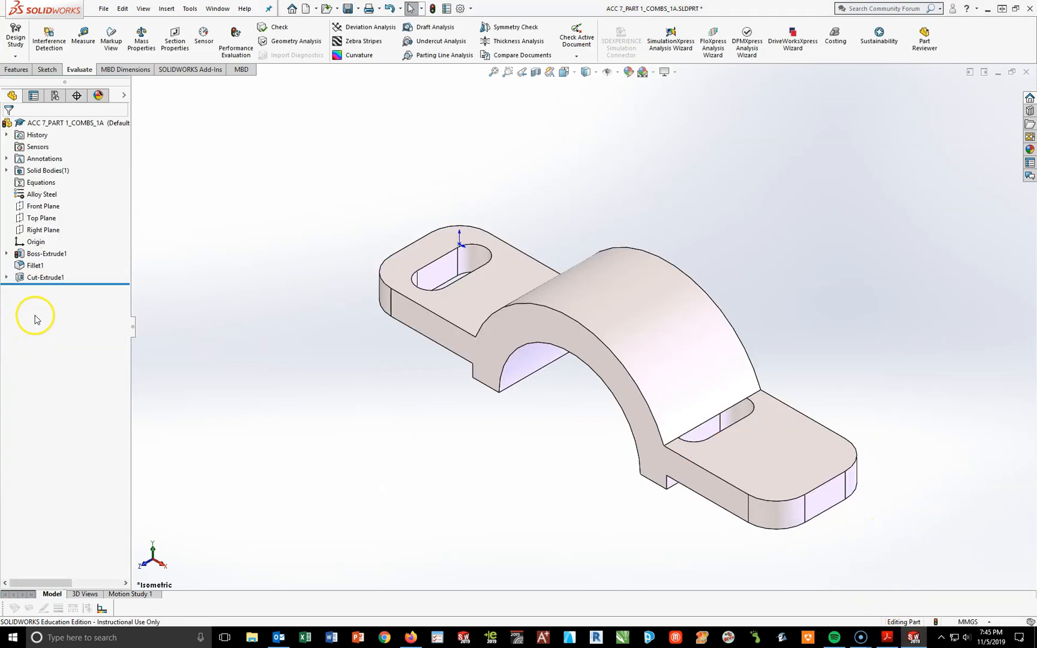
Step: Check Part 2's B value in the PDF and set the base extrusion's depth to 60 mm
{"action": "left_click", "coordinate": [47, 253]}
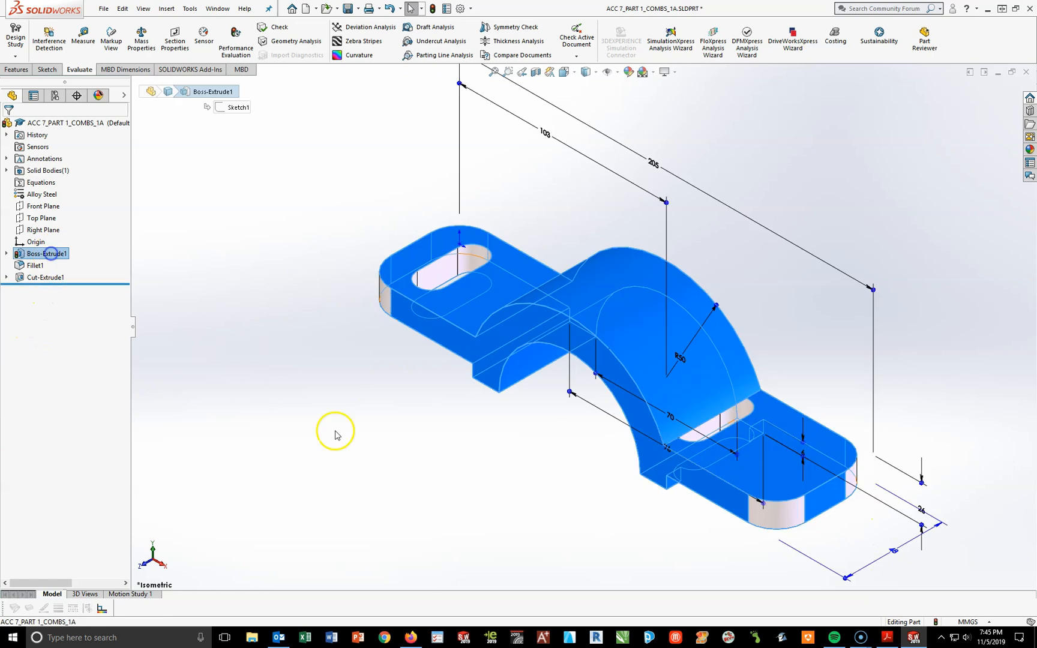
{"action": "double_click", "coordinate": [894, 551]}
{"action": "left_click", "coordinate": [888, 634]}
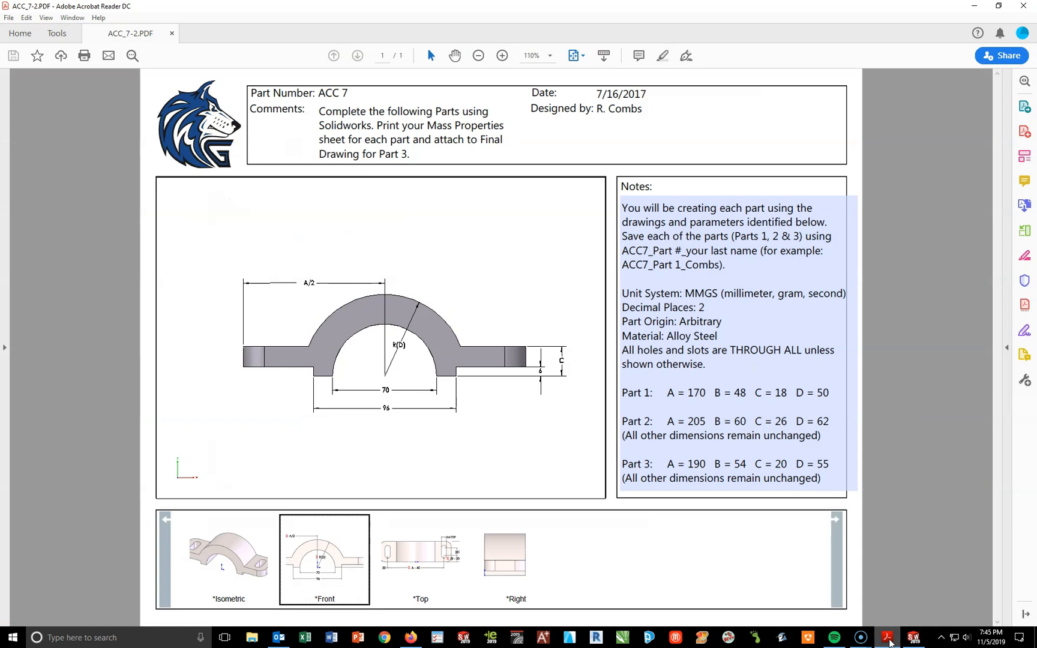
{"action": "left_click", "coordinate": [888, 638]}
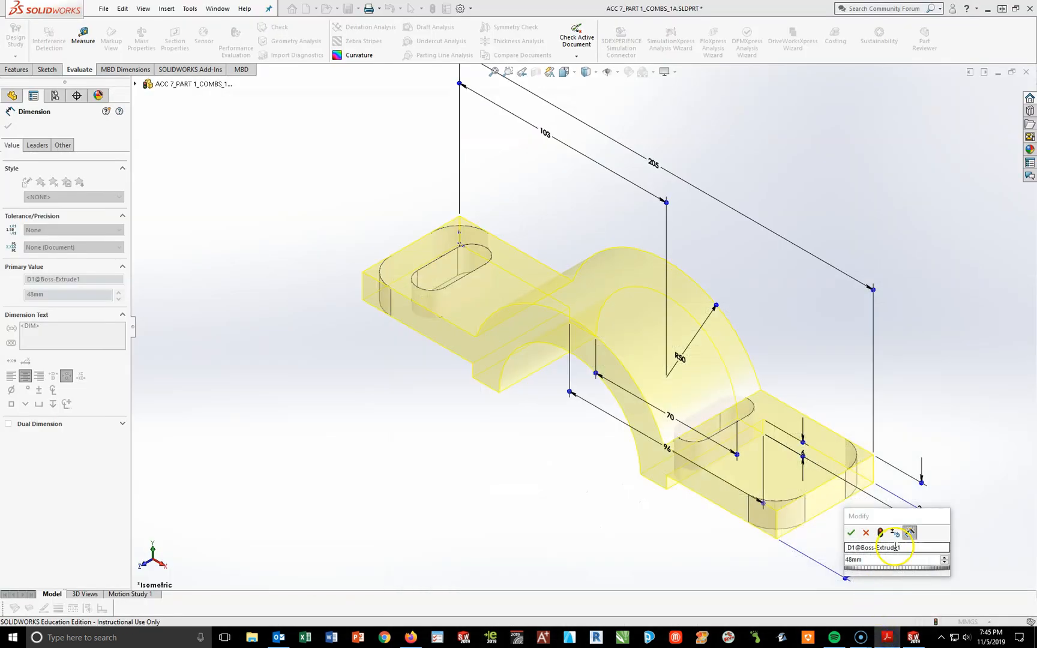
{"action": "type", "text": "60"}
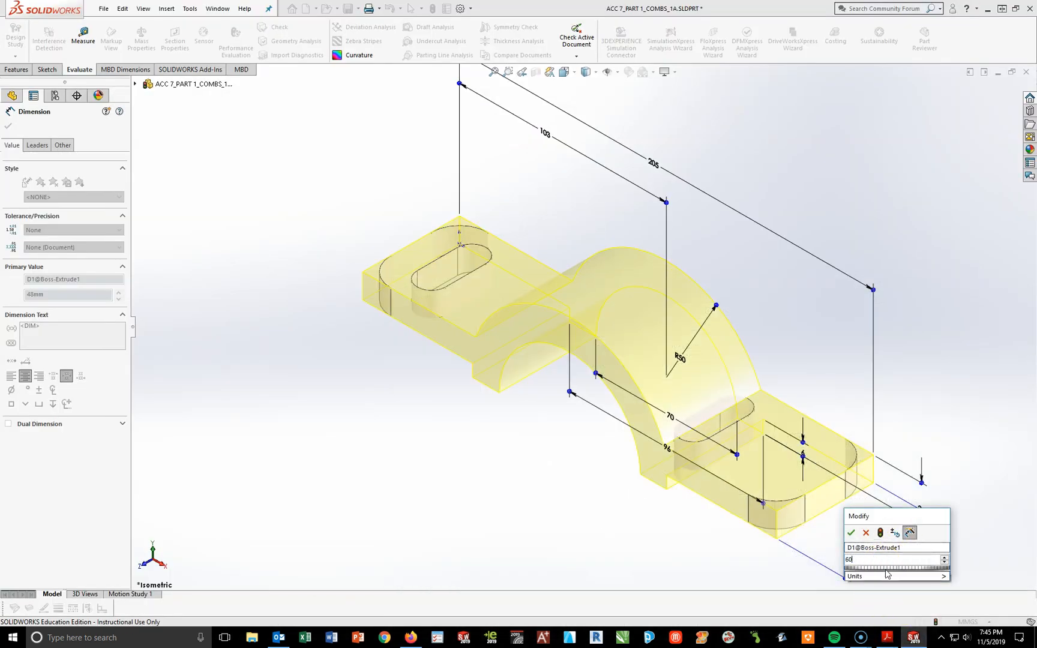
{"action": "key", "text": "Return"}
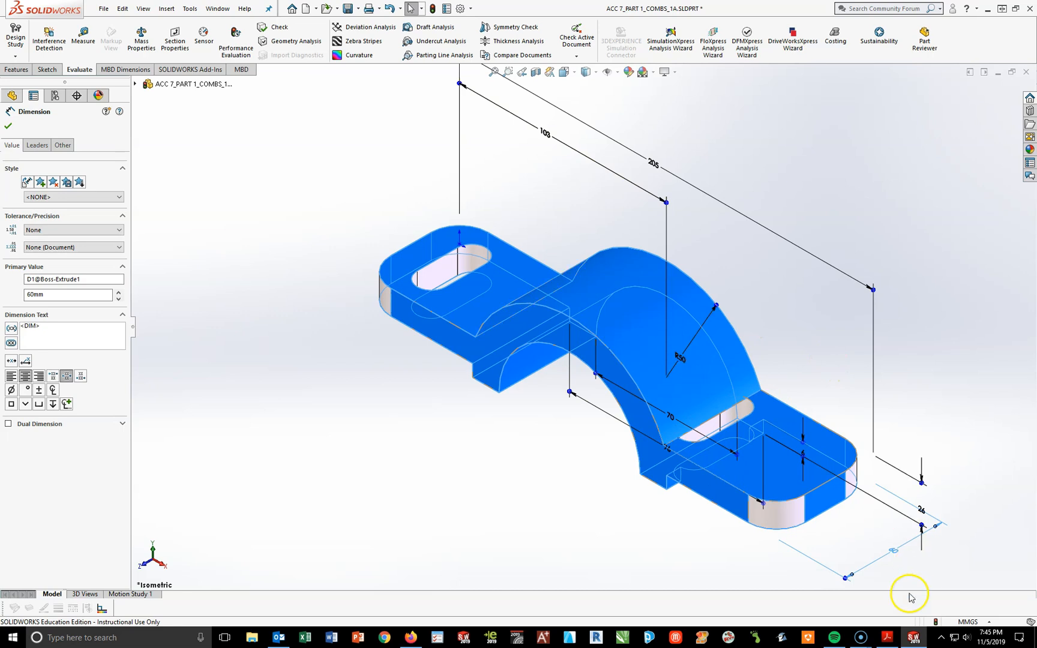
Step: Check Part 2's D value in the PDF, set the arch's outer radius to 62 mm, and rebuild the part
{"action": "double_click", "coordinate": [684, 362]}
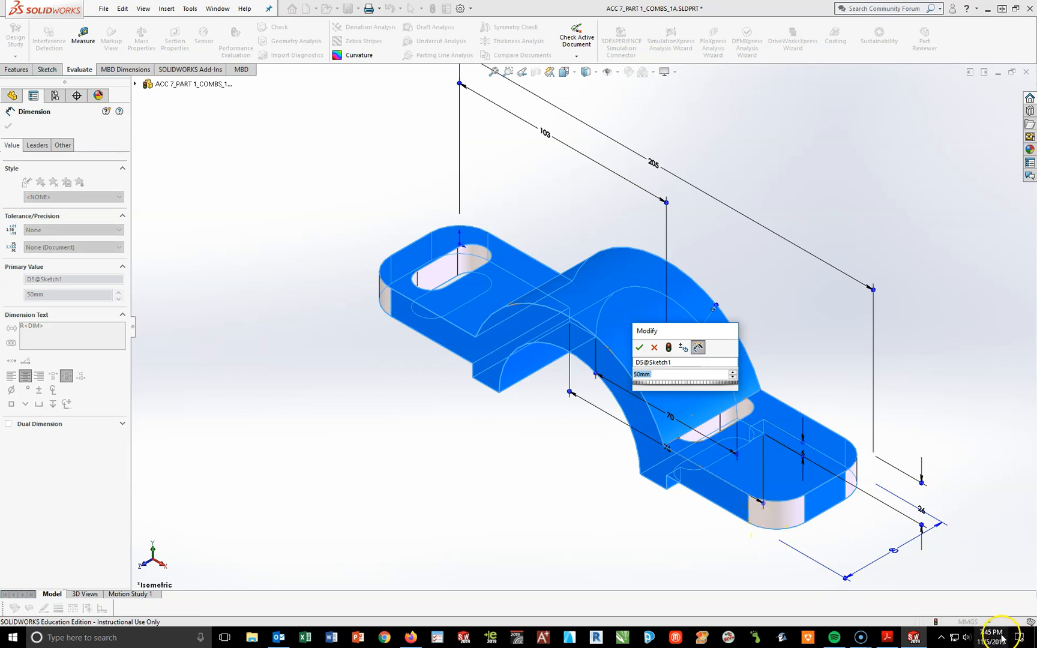
{"action": "left_click", "coordinate": [885, 638]}
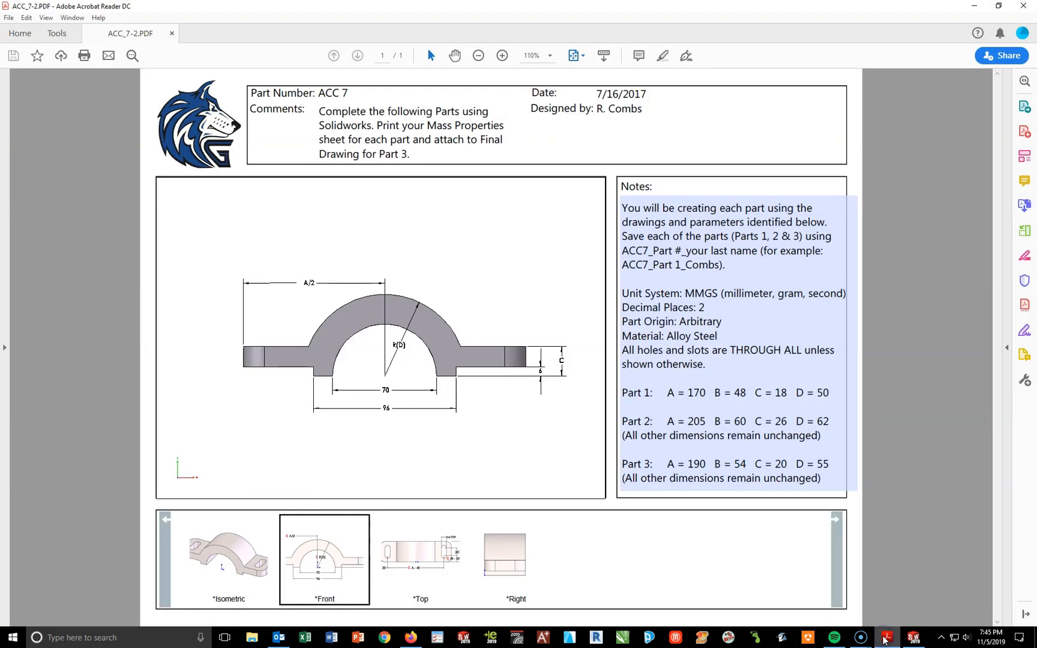
{"action": "left_click", "coordinate": [886, 637]}
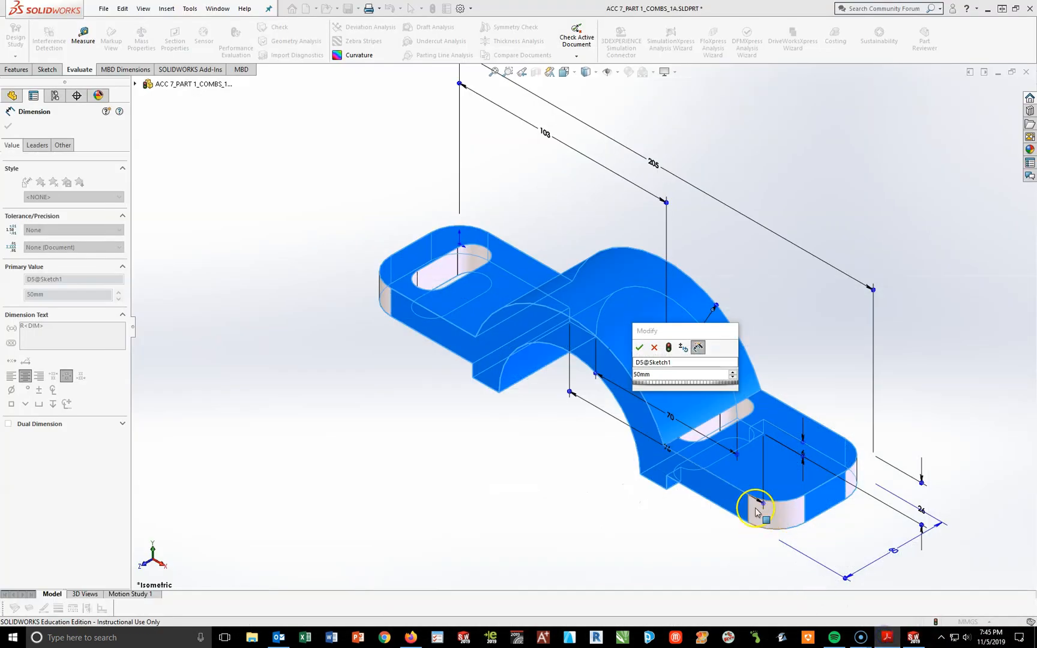
{"action": "type", "text": "62"}
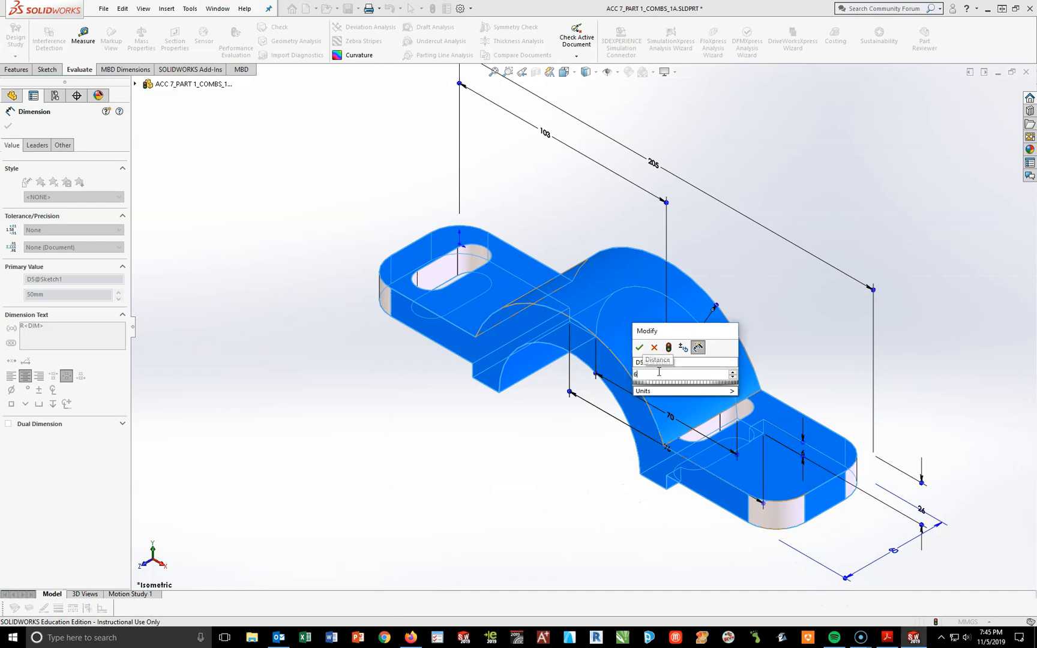
{"action": "key", "text": "Return"}
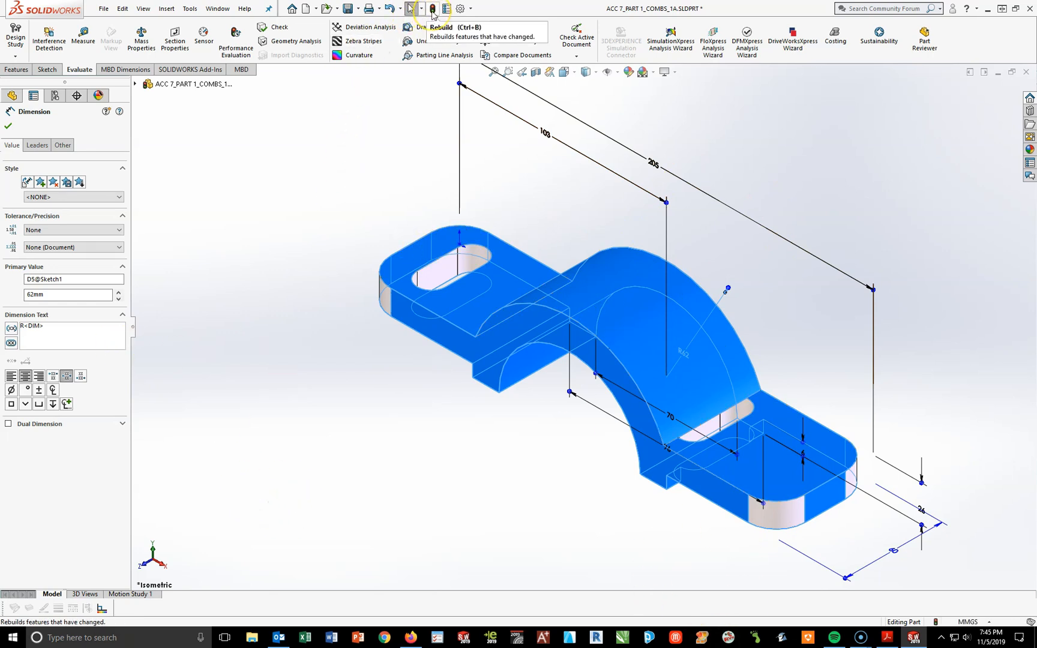
{"action": "left_click", "coordinate": [432, 10]}
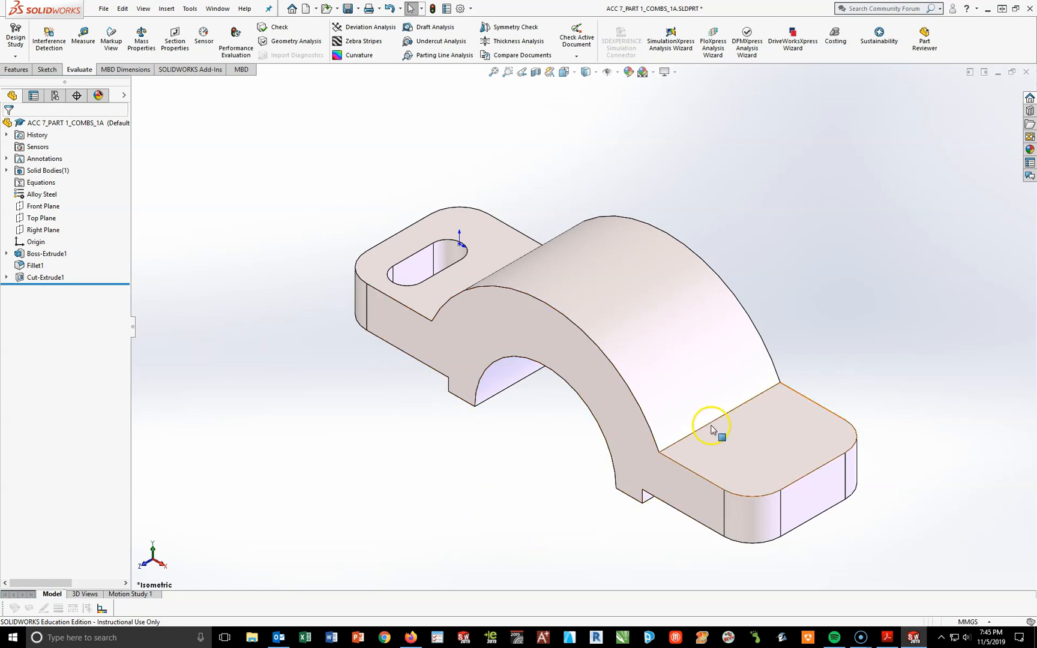
Step: Show the slot cut's dimensions and open the distance between the two slots for editing
{"action": "left_click", "coordinate": [36, 278]}
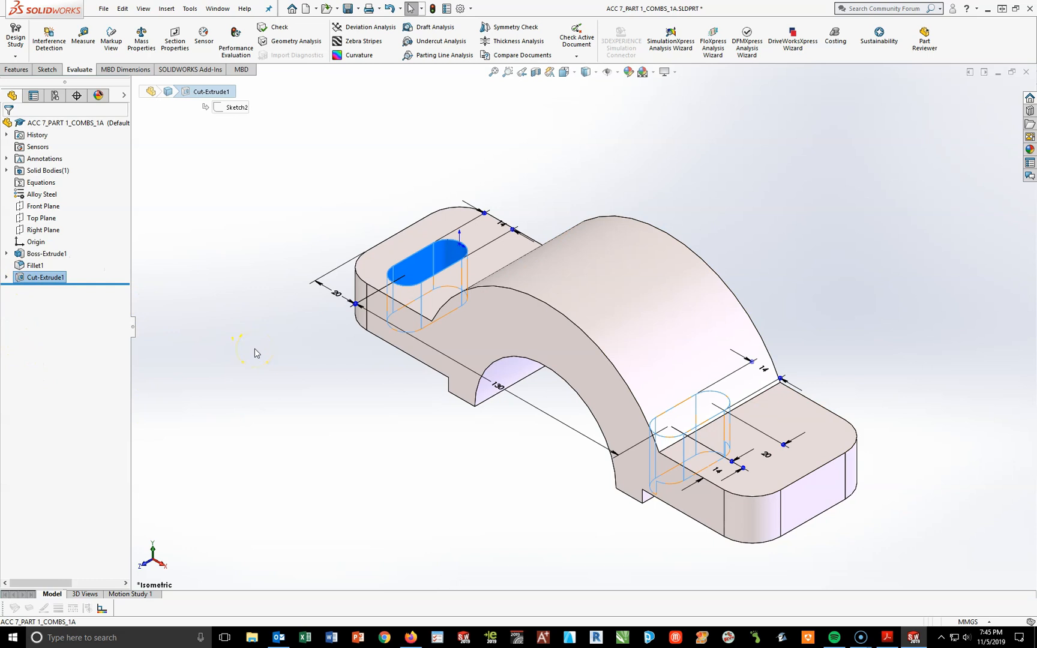
{"action": "left_click_drag", "start_coordinate": [351, 305], "coordinate": [329, 293]}
{"action": "left_click", "coordinate": [498, 386]}
{"action": "left_click", "coordinate": [498, 386]}
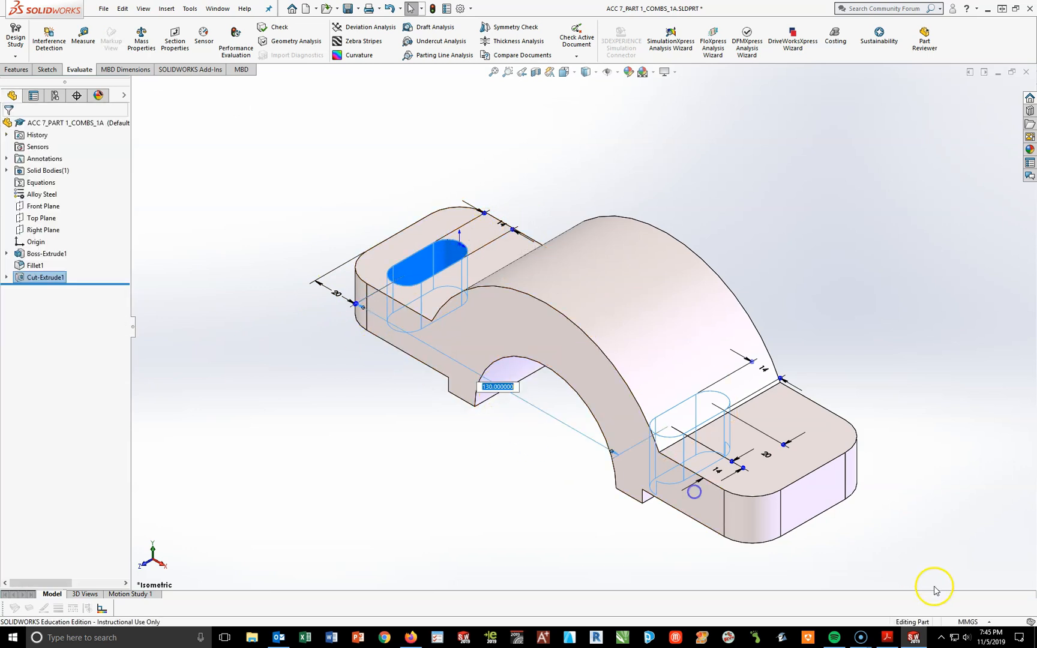
Step: Check the top view of the ACC_7-2 PDF drawing, and set the spacing between the two slots to 205-40 mm in SOLIDWORKS
{"action": "left_click", "coordinate": [885, 637]}
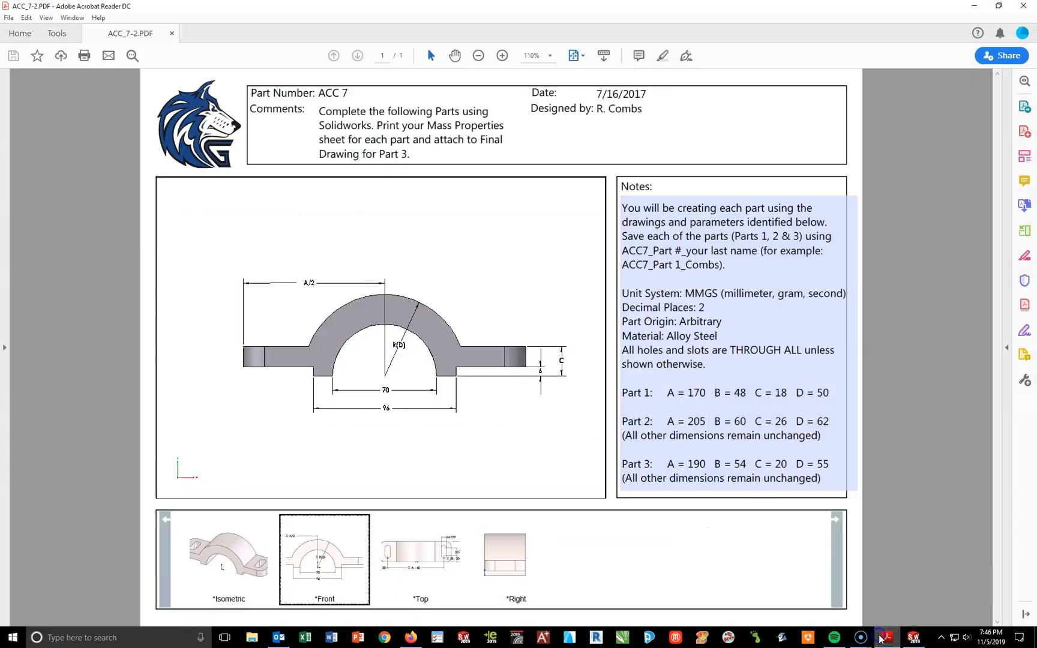
{"action": "left_click", "coordinate": [414, 558]}
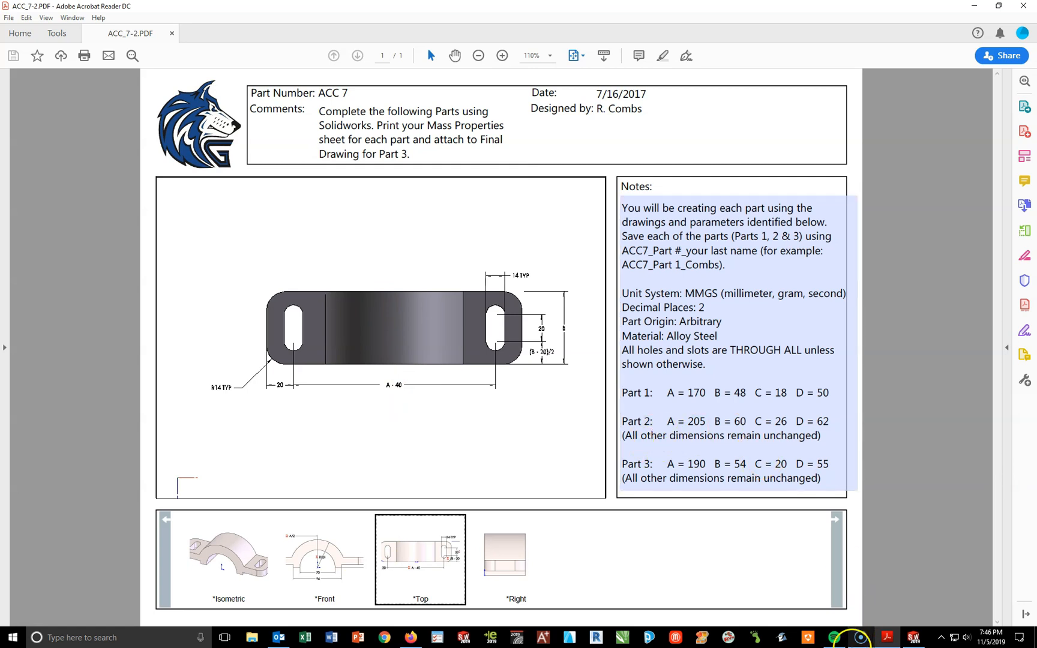
{"action": "left_click", "coordinate": [907, 640]}
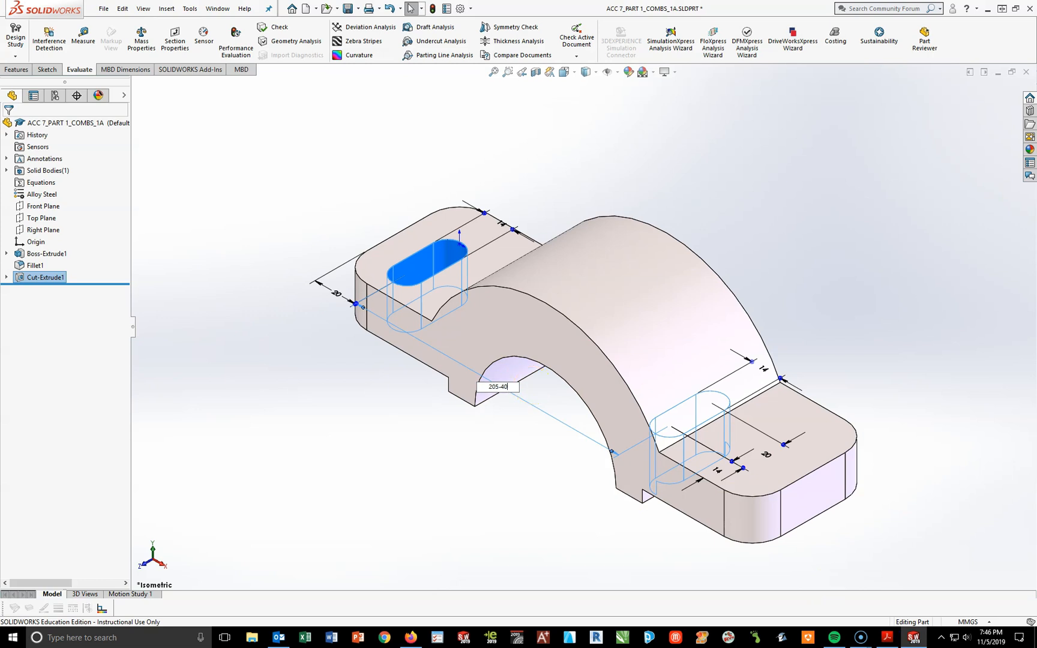
{"action": "key", "text": "Return"}
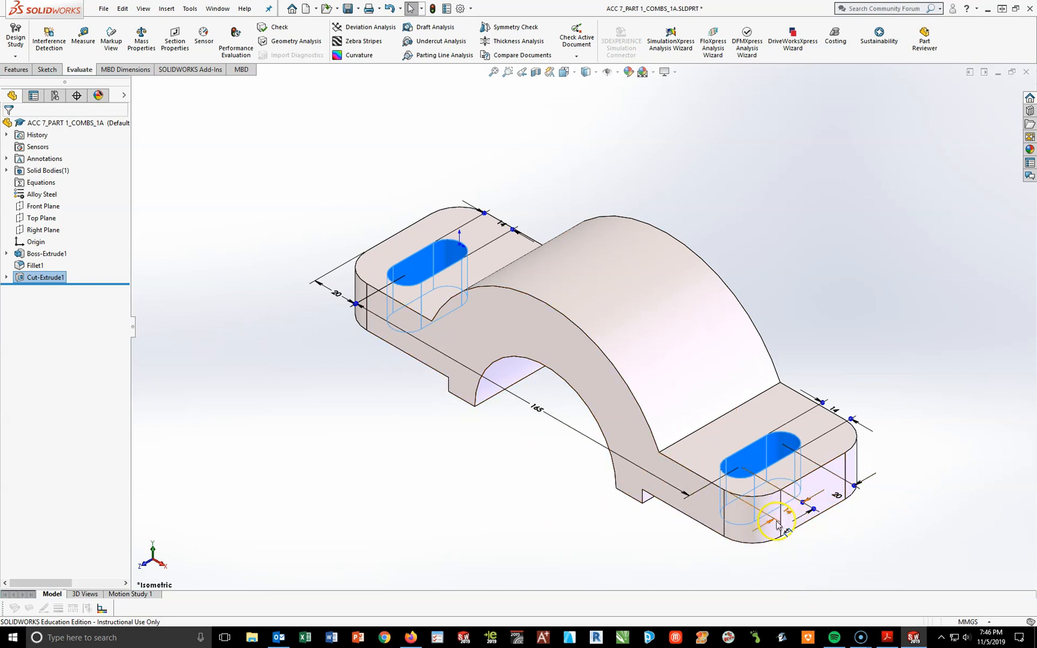
Step: Check the slot offset formula and Part 2 values in the PDF drawing, and set the slot's offset from the edge to (60-20)/2 mm
{"action": "left_click", "coordinate": [886, 636]}
{"action": "scroll", "coordinate": [546, 355], "scroll_direction": "up", "scroll_amount": 4}
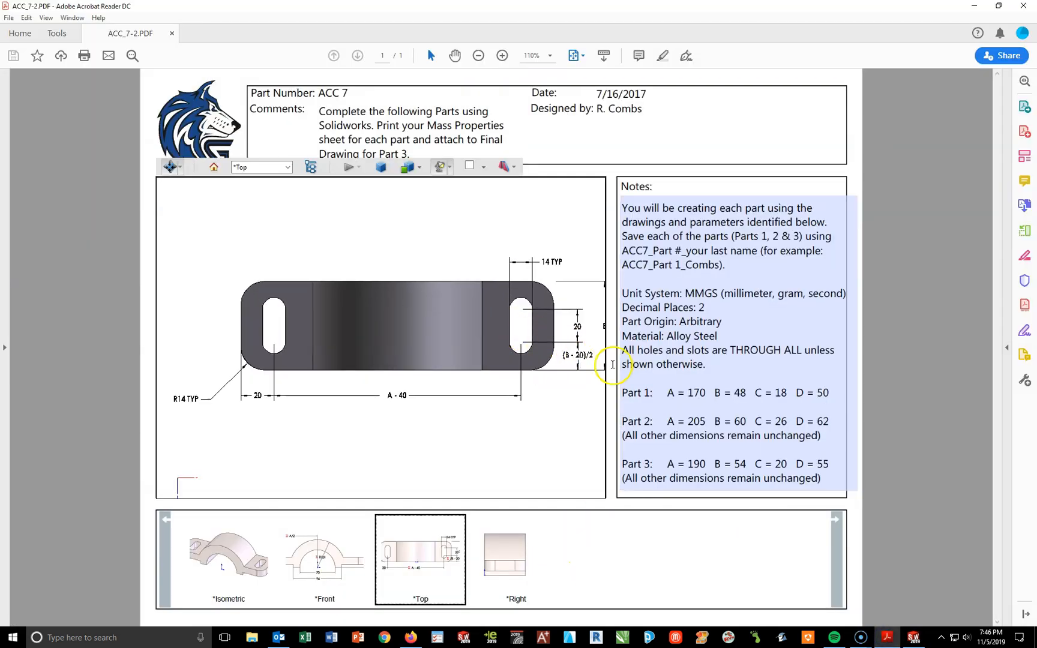
{"action": "left_click", "coordinate": [762, 452]}
{"action": "left_click", "coordinate": [913, 637]}
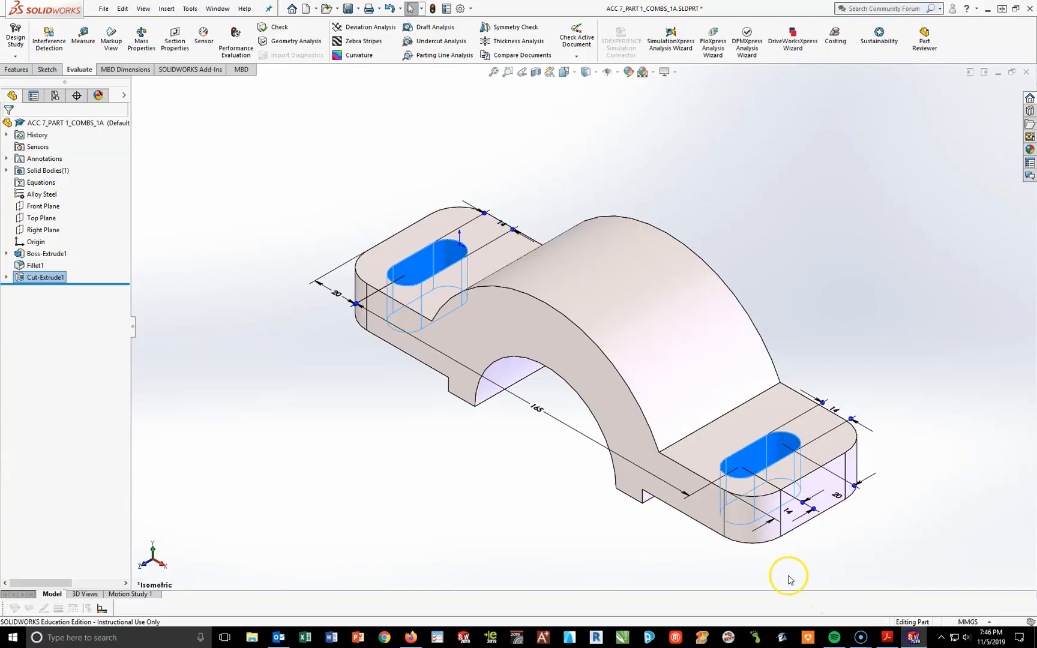
{"action": "left_click", "coordinate": [790, 515]}
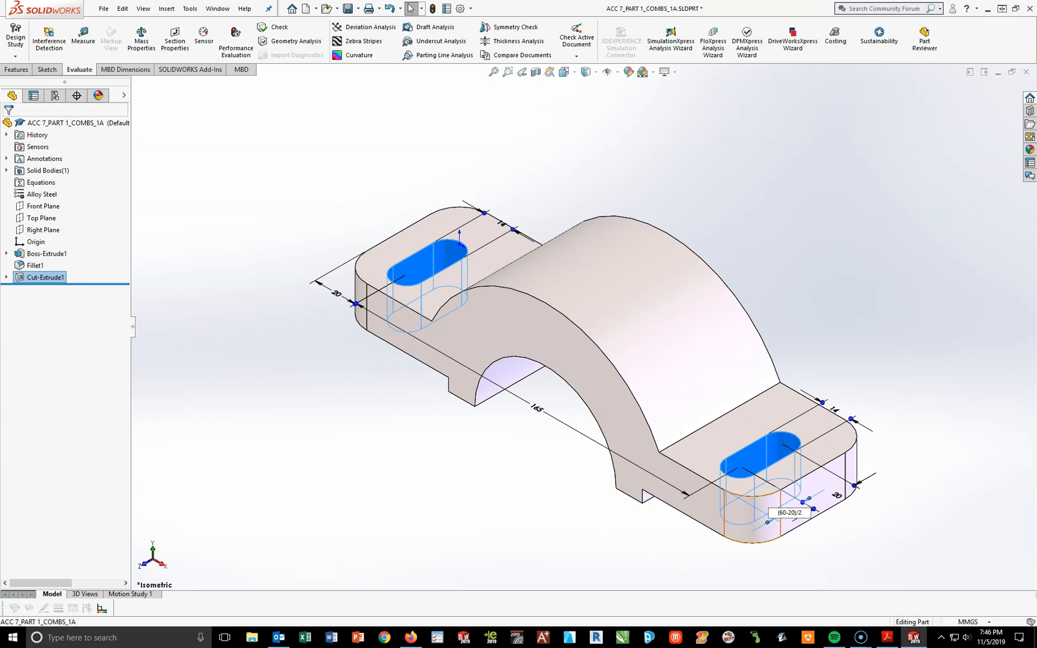
{"action": "key", "text": "Return"}
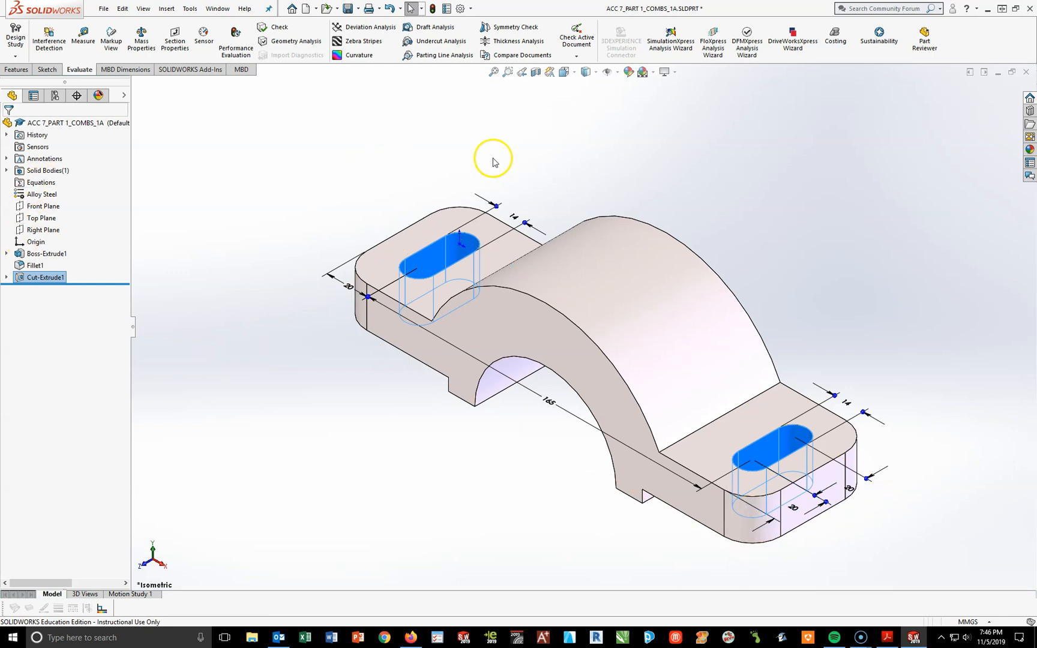
{"action": "left_click", "coordinate": [541, 161]}
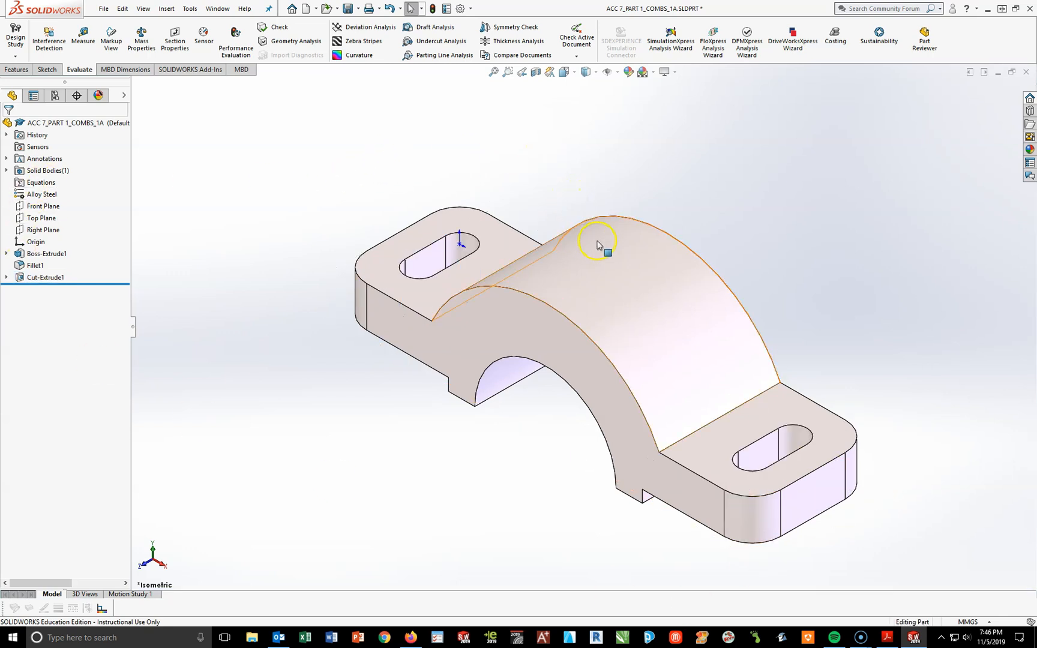
Step: Save the part as a new file in the 3D Parts folder, changing PART 1 to PART 2 in its existing file name
{"action": "left_click", "coordinate": [105, 9]}
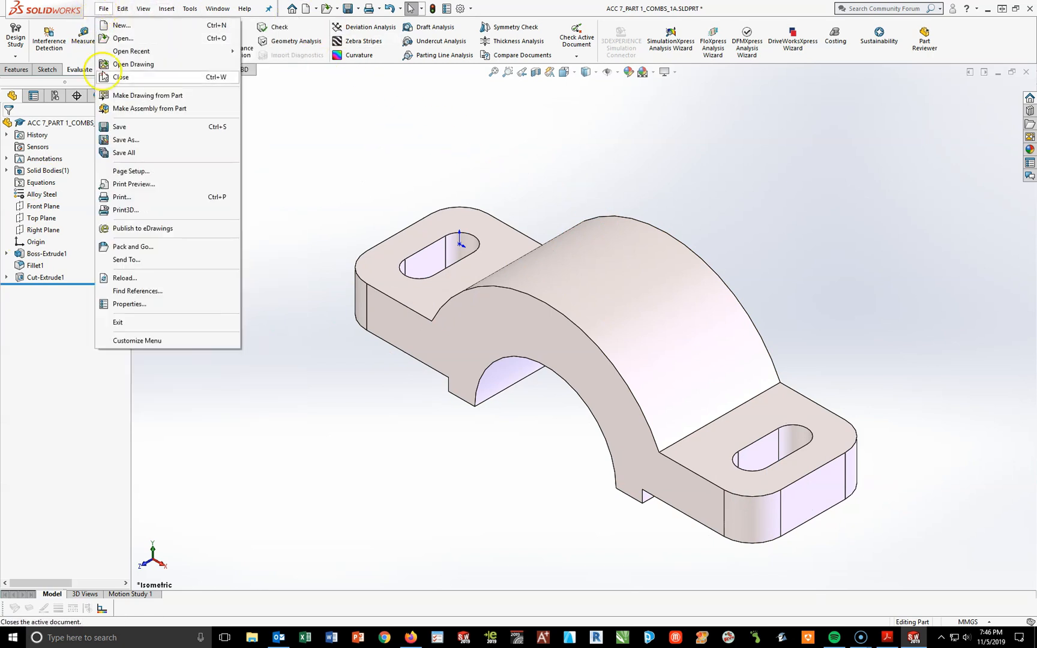
{"action": "left_click", "coordinate": [118, 140]}
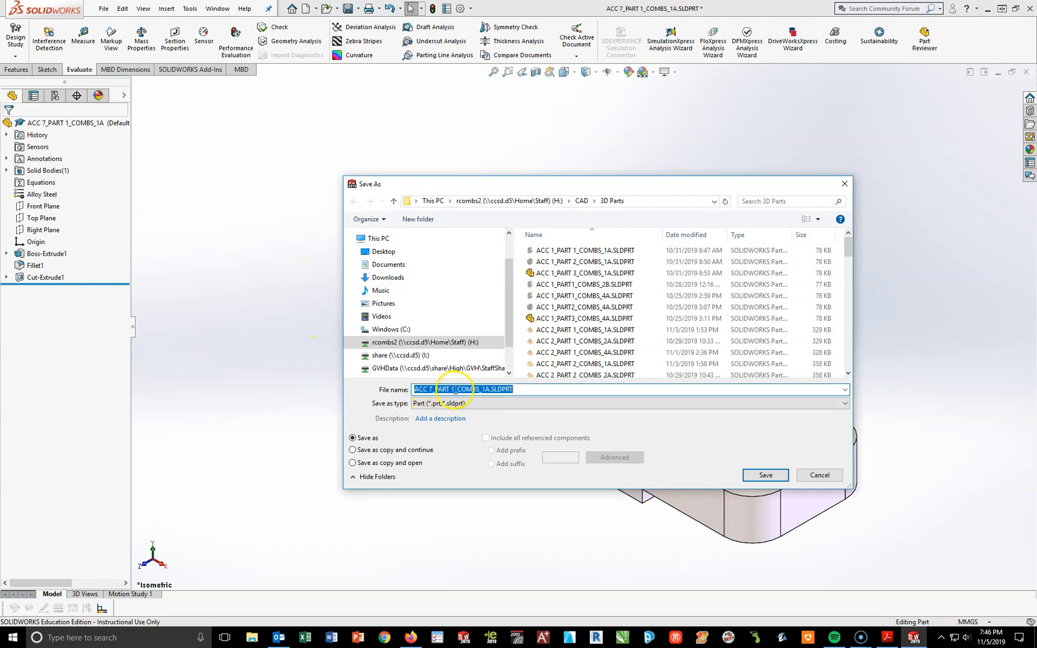
{"action": "left_click", "coordinate": [454, 390]}
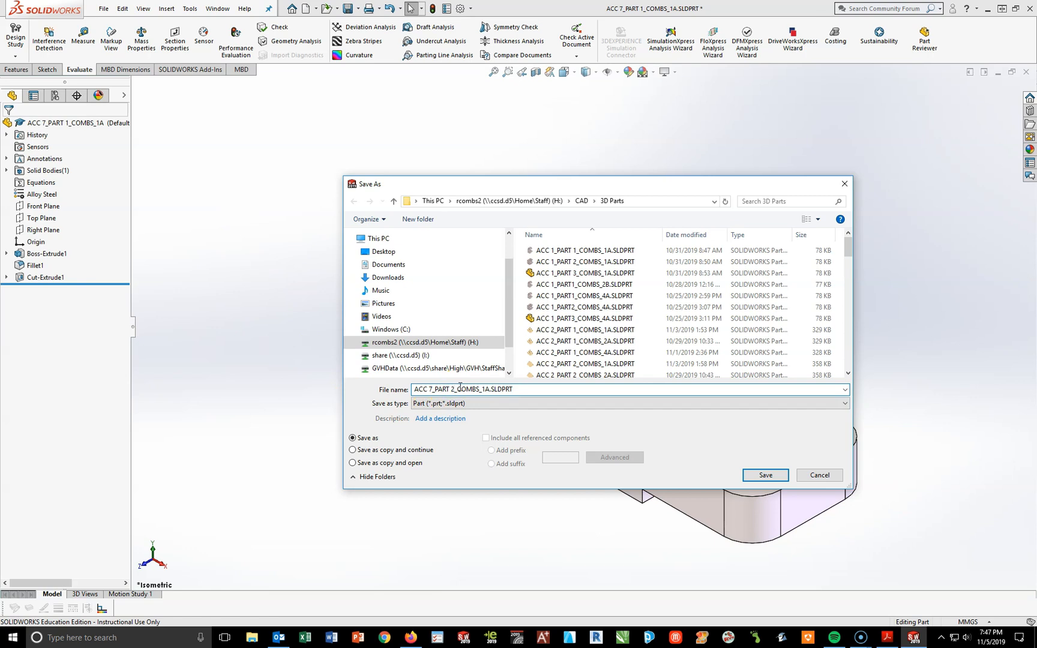
{"action": "left_click", "coordinate": [775, 476]}
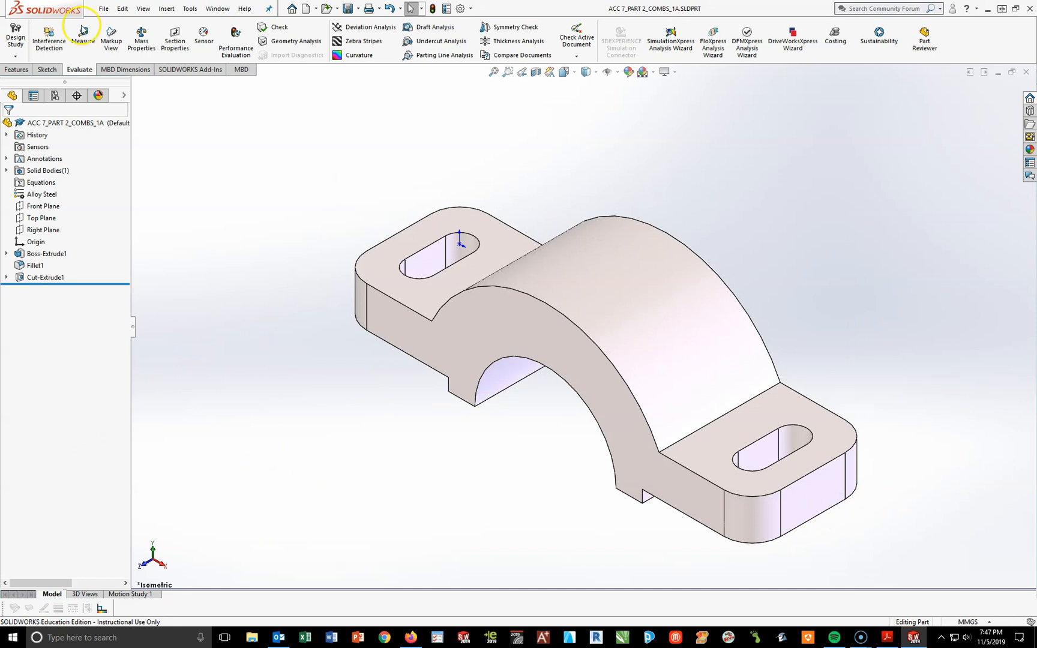
Step: Print the part's mass properties with the document scaled to fit Letter paper, and close the report
{"action": "left_click", "coordinate": [150, 40]}
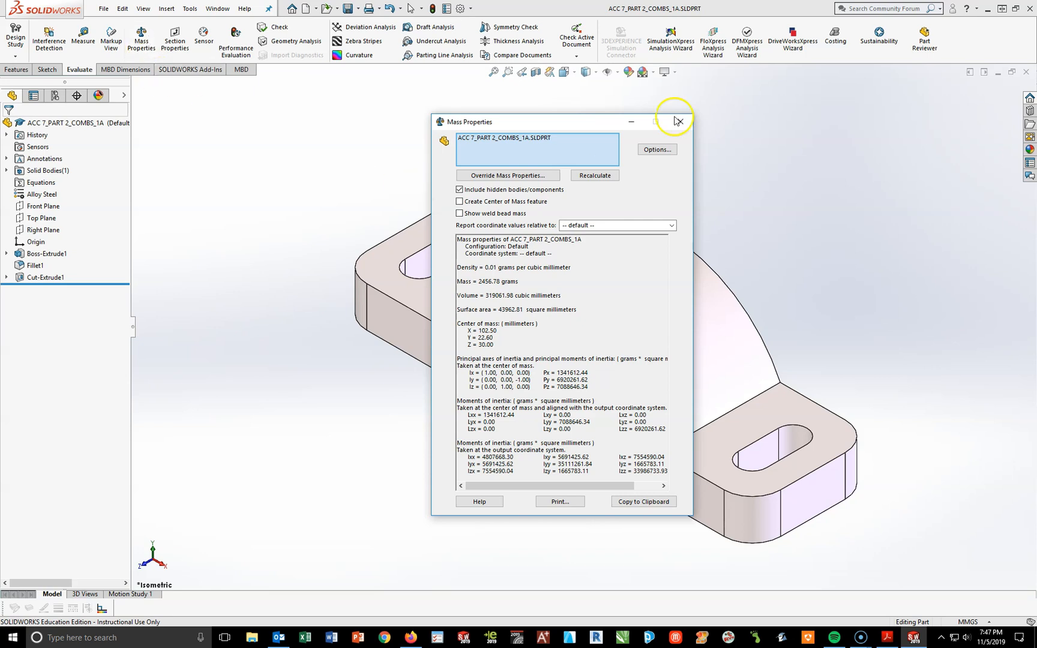
{"action": "left_click", "coordinate": [552, 501]}
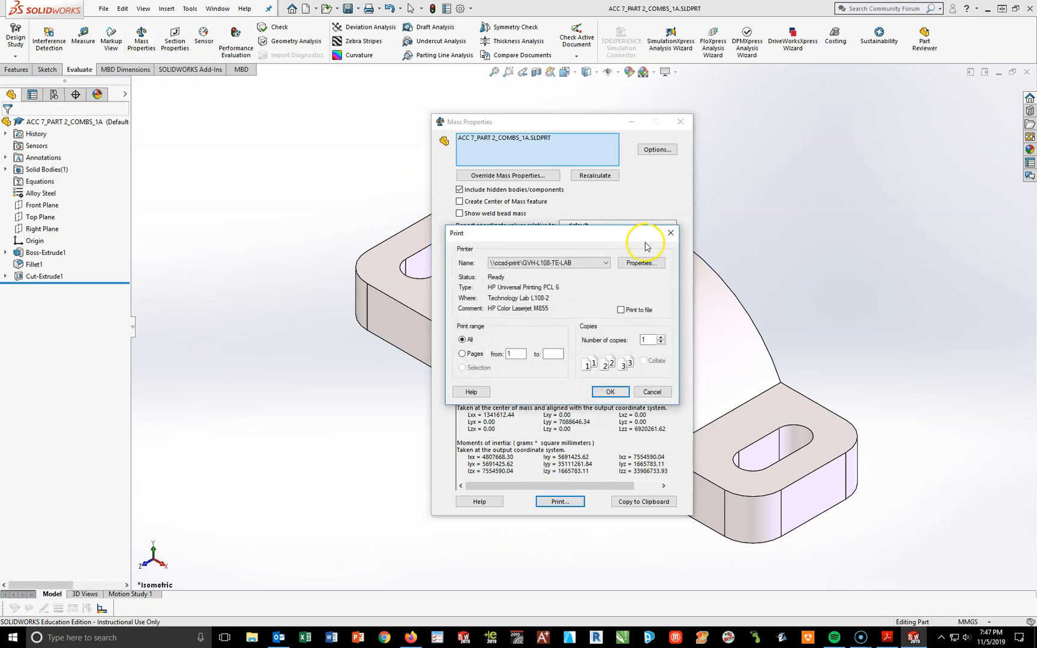
{"action": "left_click", "coordinate": [641, 263]}
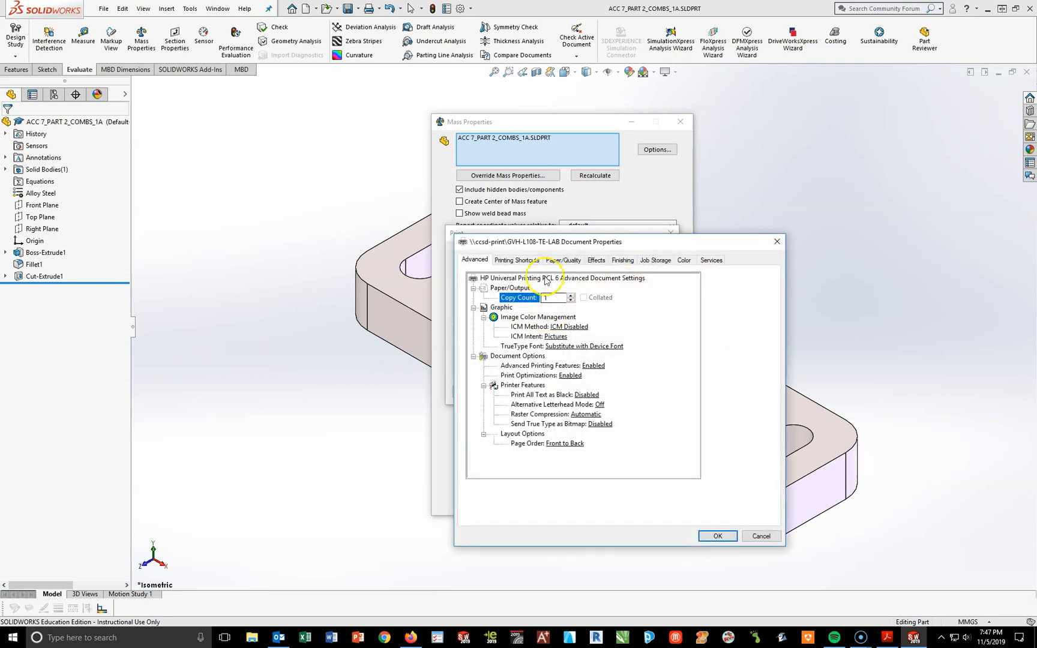
{"action": "left_click", "coordinate": [516, 259]}
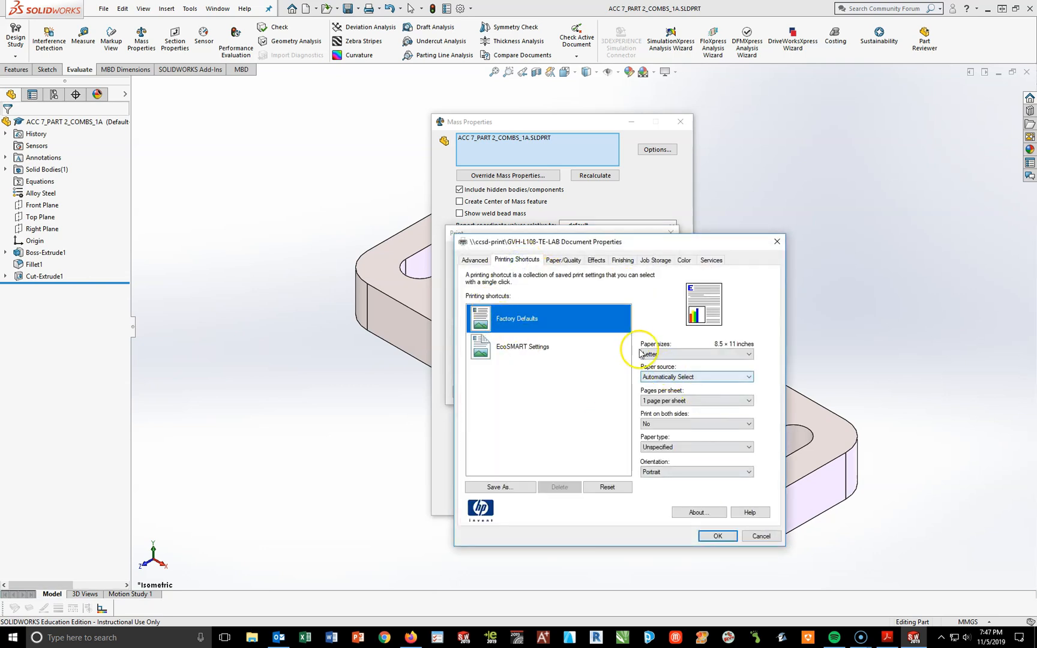
{"action": "left_click", "coordinate": [572, 261]}
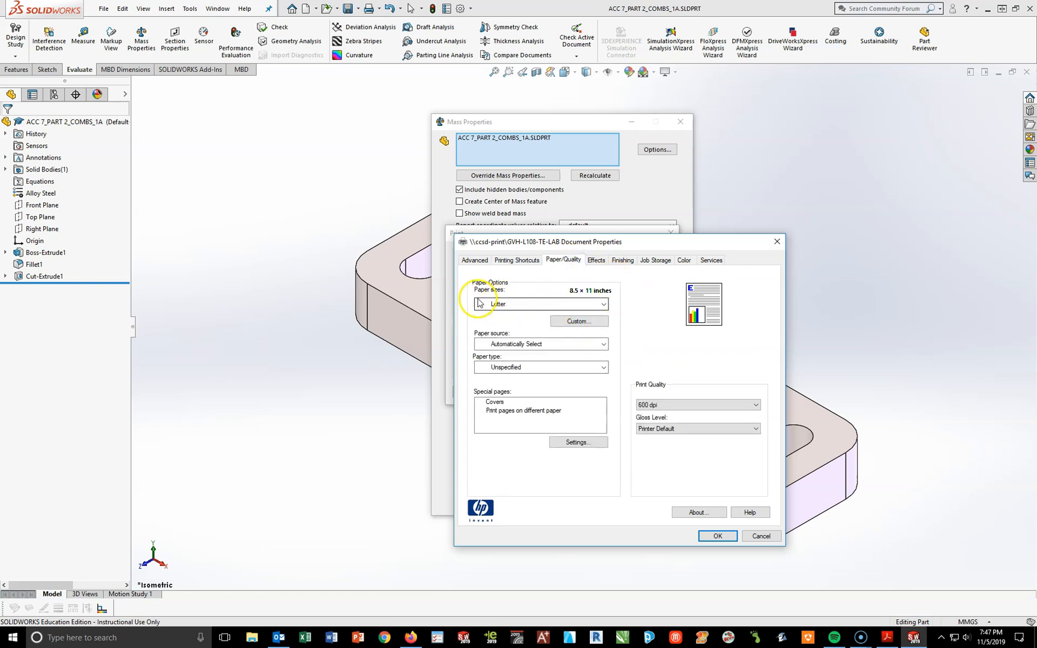
{"action": "left_click", "coordinate": [594, 259]}
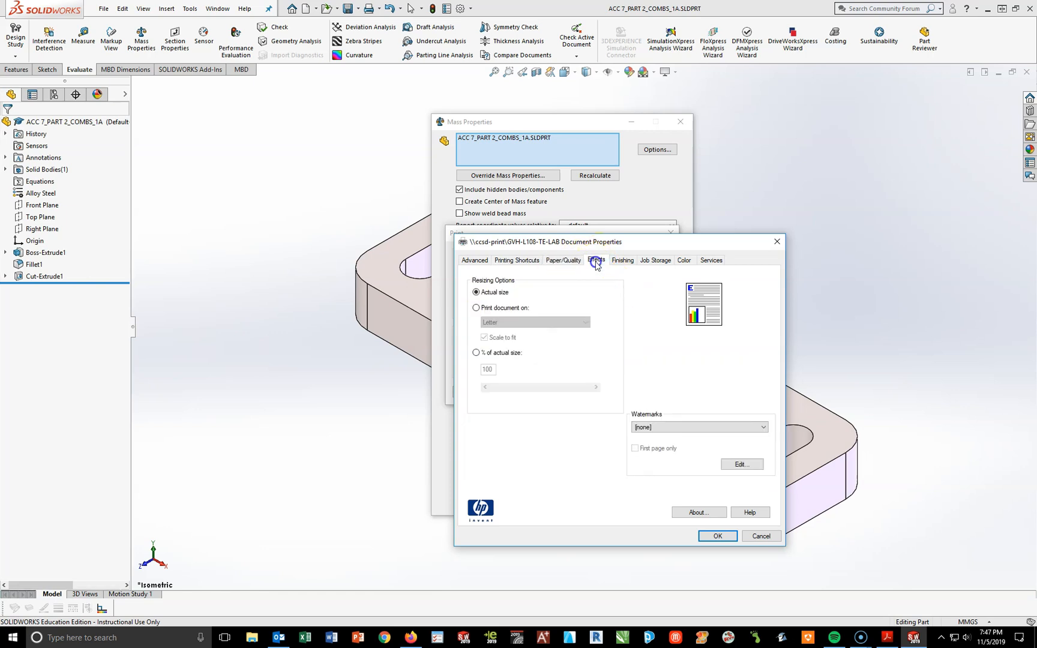
{"action": "left_click", "coordinate": [477, 308]}
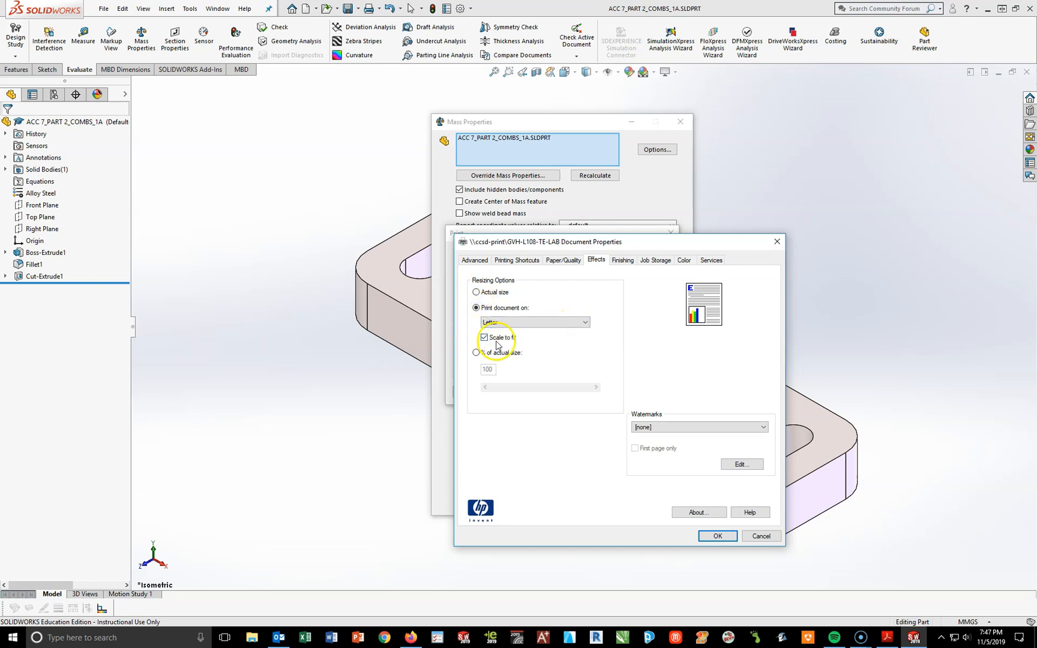
{"action": "left_click", "coordinate": [718, 535]}
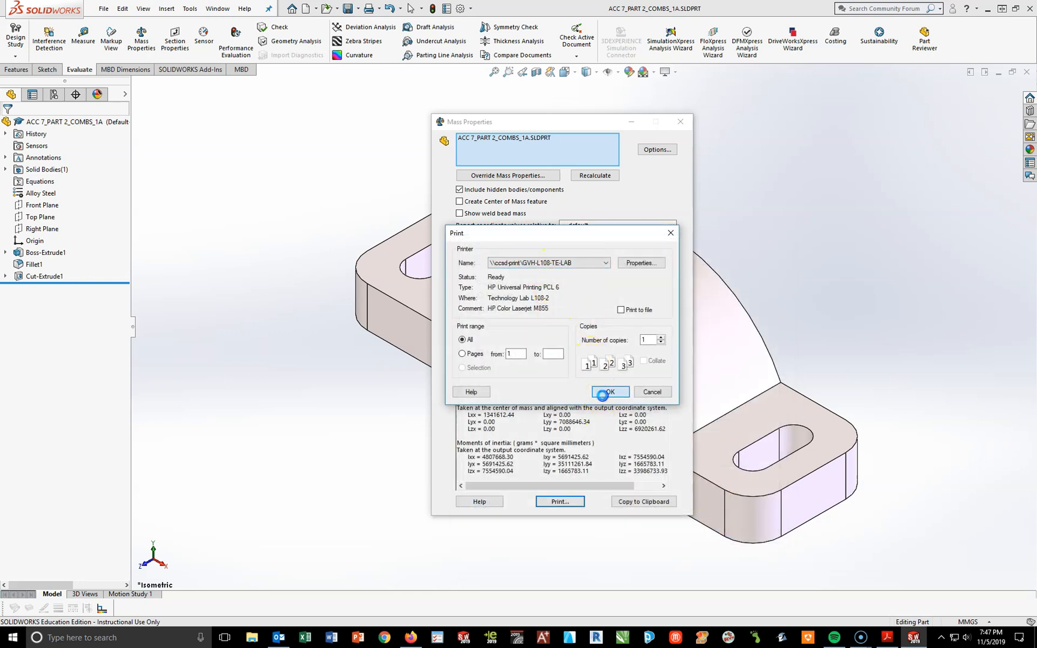
{"action": "left_click", "coordinate": [607, 392]}
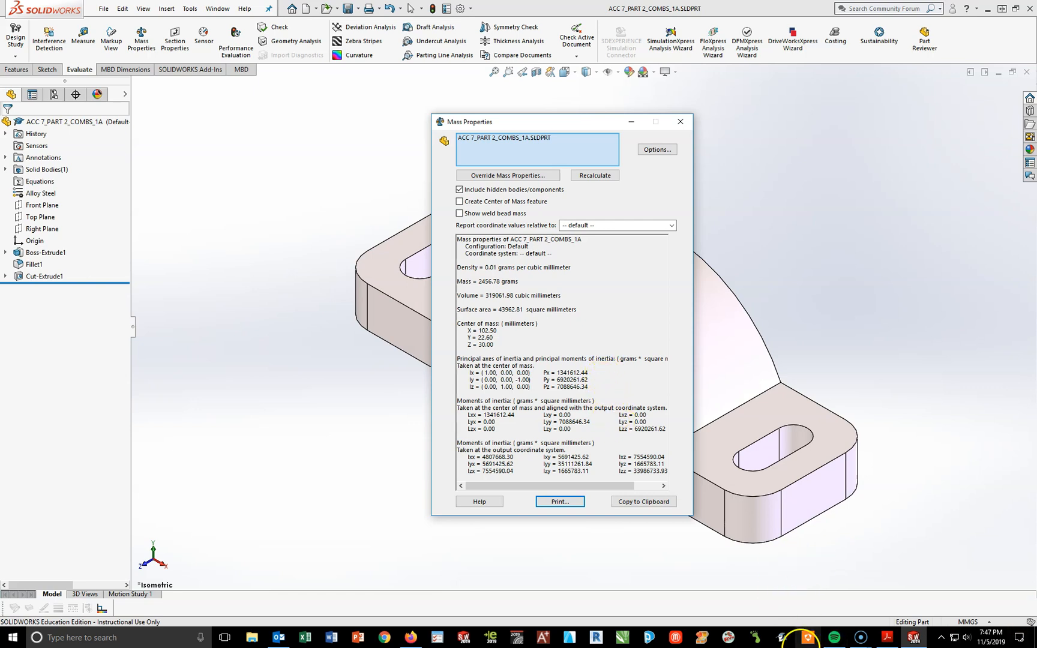
{"action": "left_click", "coordinate": [682, 123]}
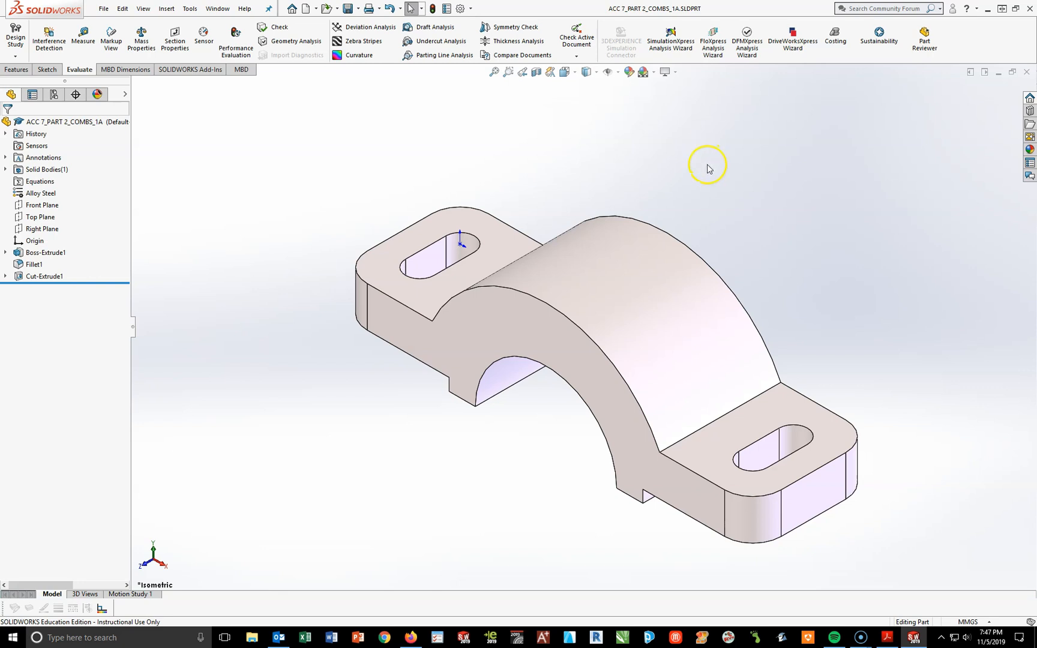
Step: Check the Part 3 parameters and front view in the PDF drawing, and set the Boss-Extrude1 overall length to 190 mm in SOLIDWORKS
{"action": "left_click", "coordinate": [886, 637]}
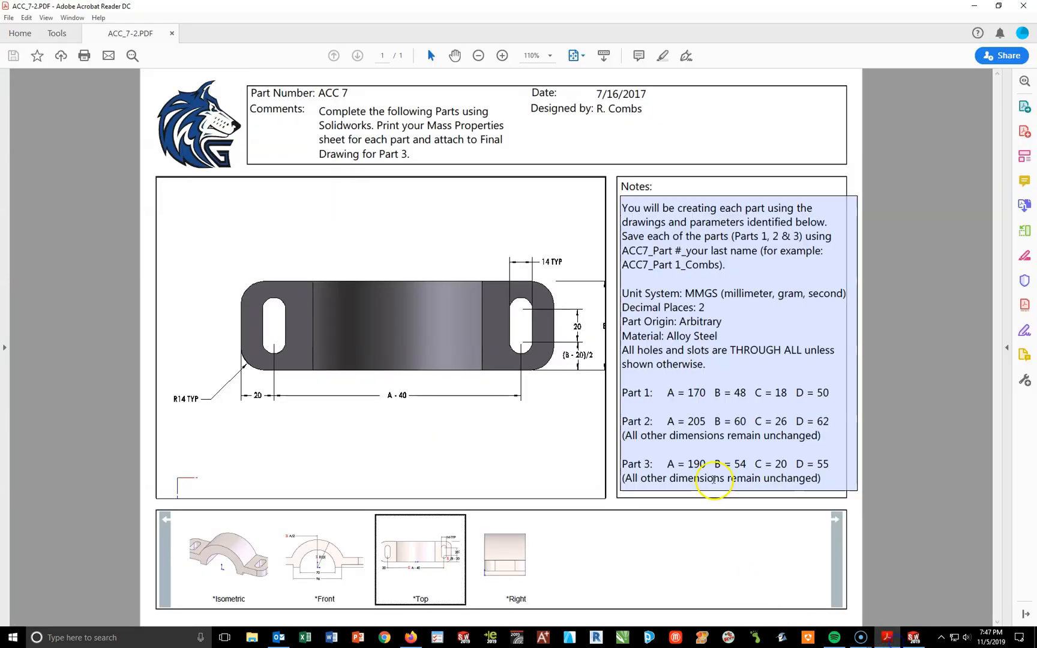
{"action": "left_click", "coordinate": [732, 421]}
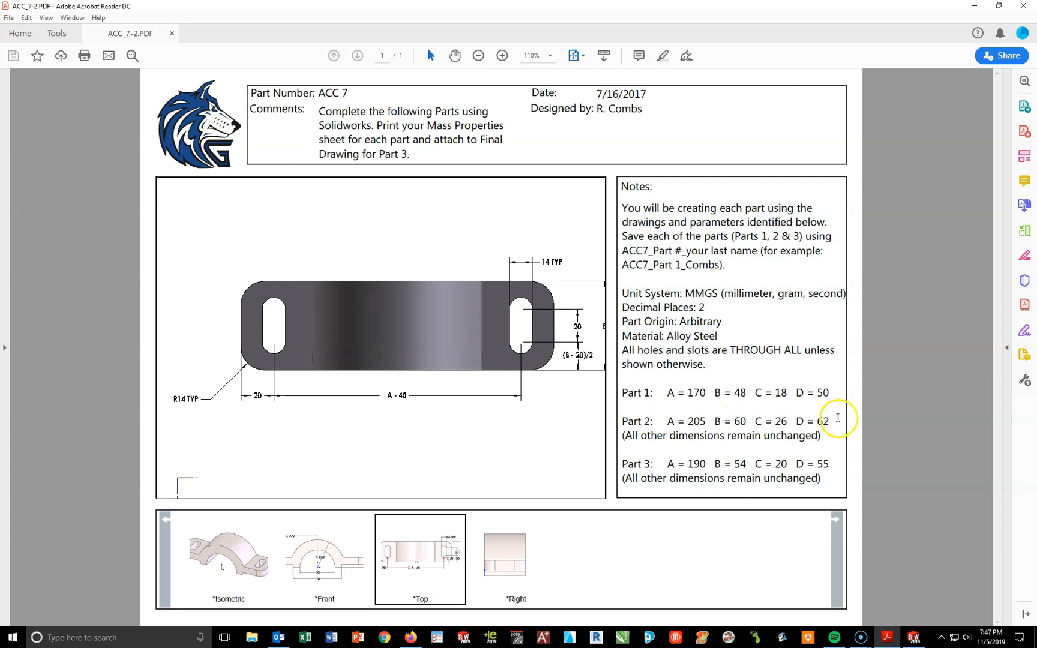
{"action": "left_click_drag", "start_coordinate": [832, 463], "coordinate": [619, 463]}
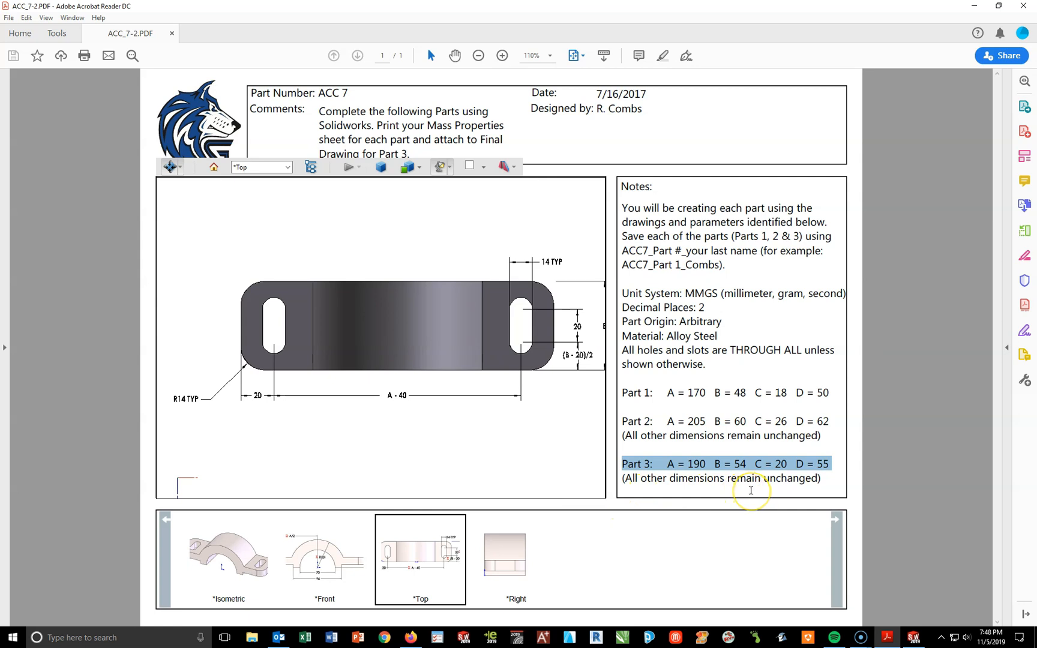
{"action": "left_click", "coordinate": [328, 552]}
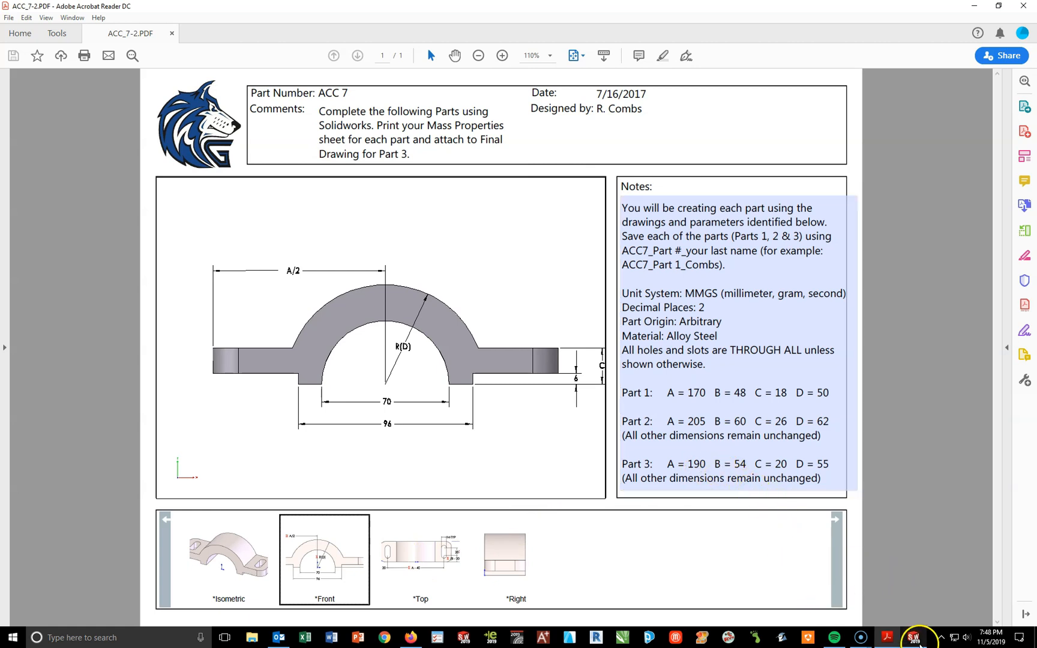
{"action": "left_click", "coordinate": [919, 643]}
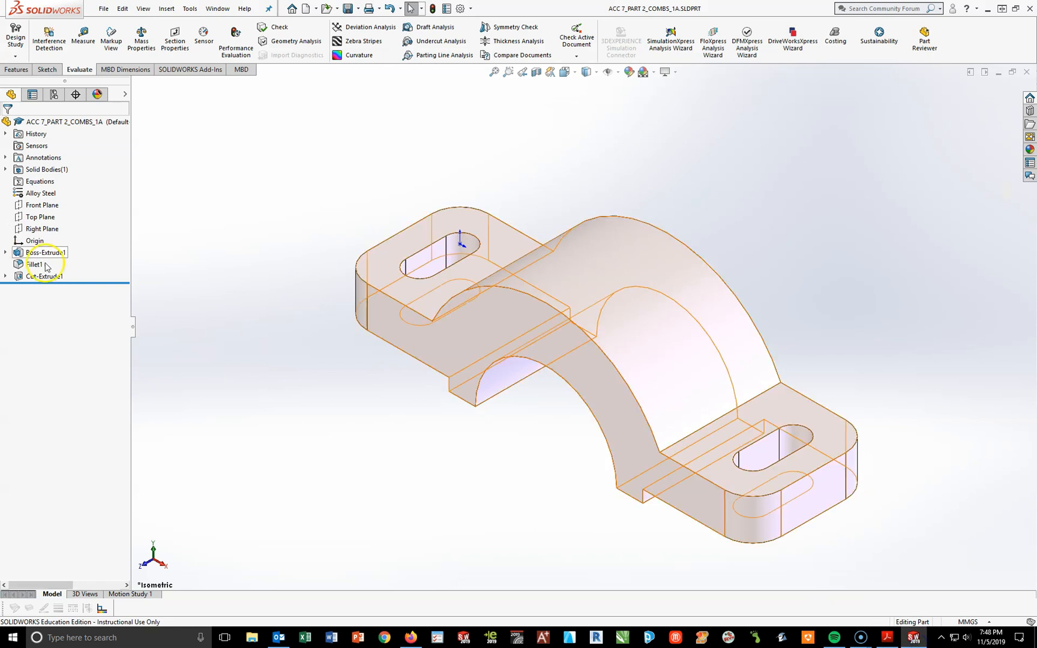
{"action": "left_click", "coordinate": [46, 252]}
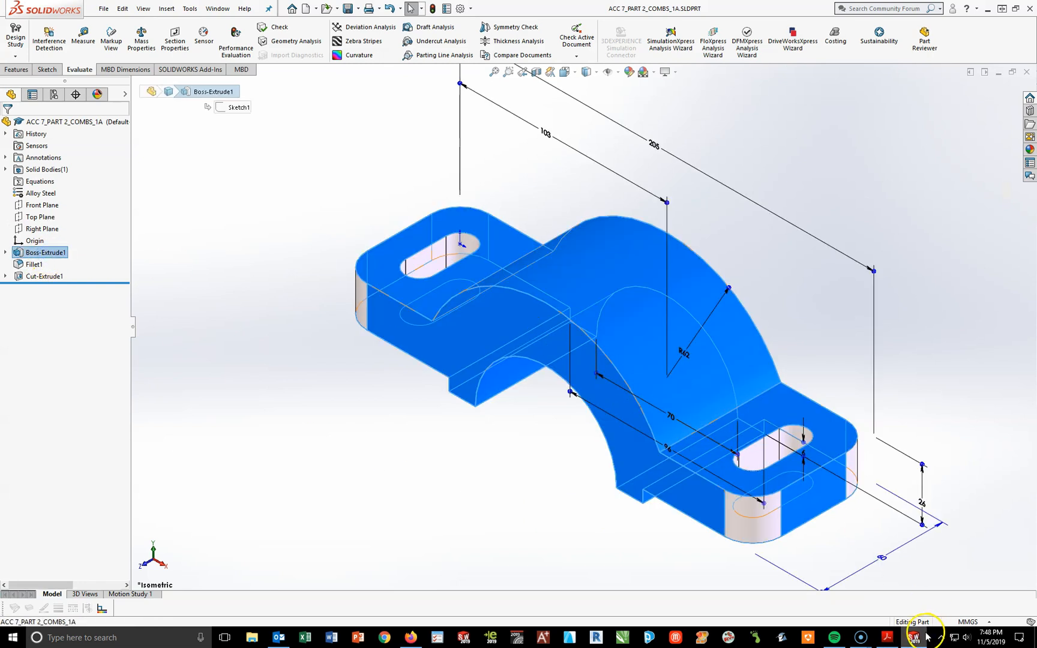
{"action": "left_click", "coordinate": [654, 143]}
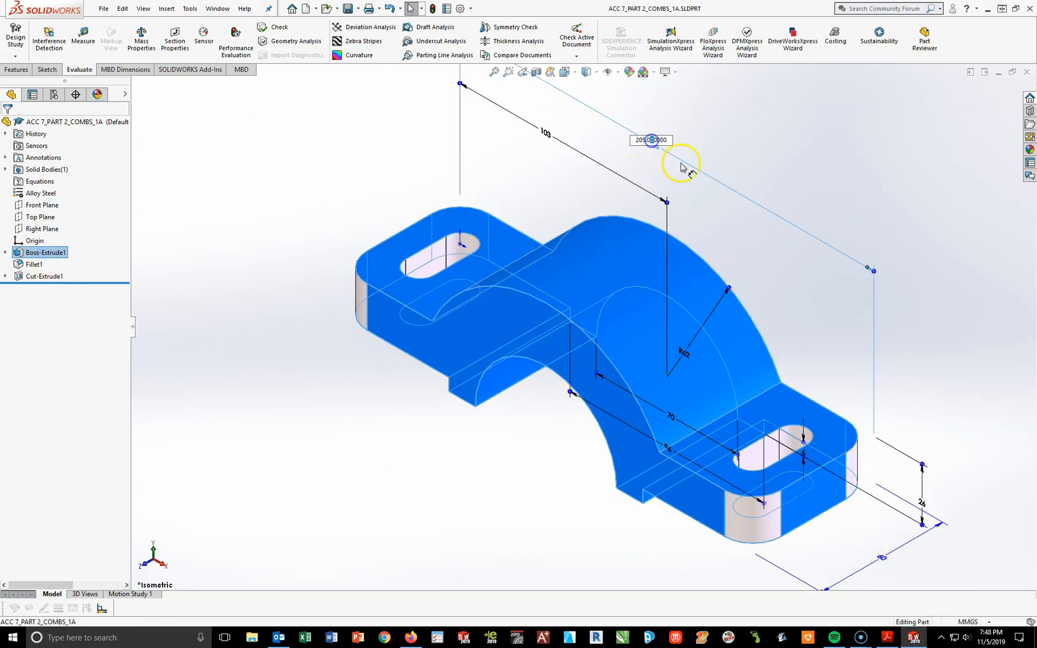
{"action": "type", "text": "190"}
{"action": "key", "text": "Return"}
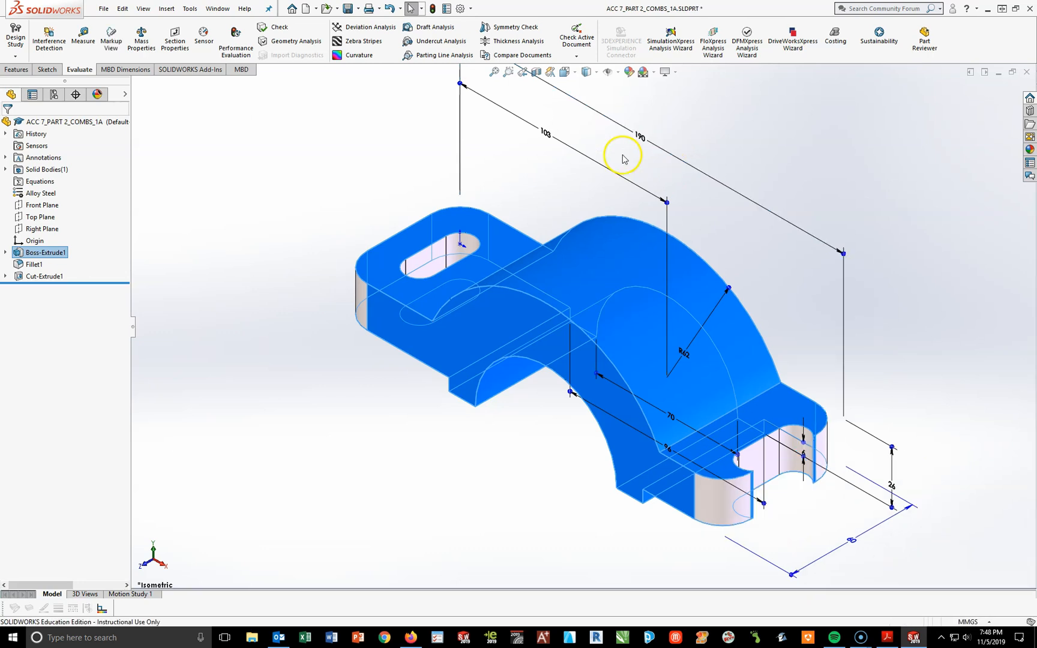
Step: Set the distance from the part's end to the arch center to 190/2 mm
{"action": "left_click", "coordinate": [551, 133]}
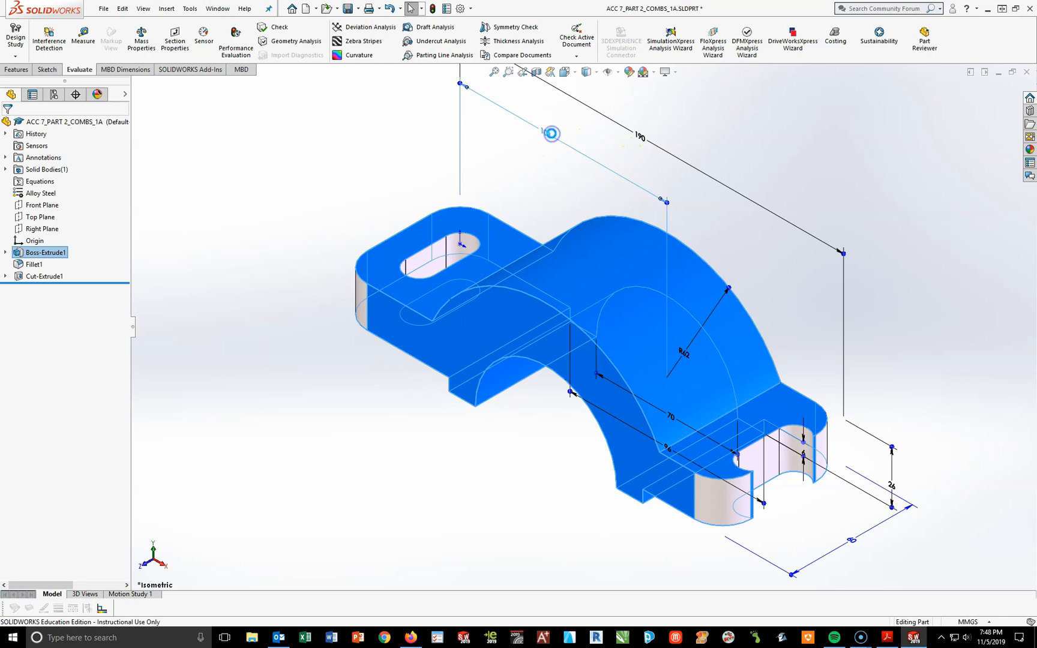
{"action": "double_click", "coordinate": [550, 133]}
{"action": "type", "text": "190/2"}
{"action": "key", "text": "Return"}
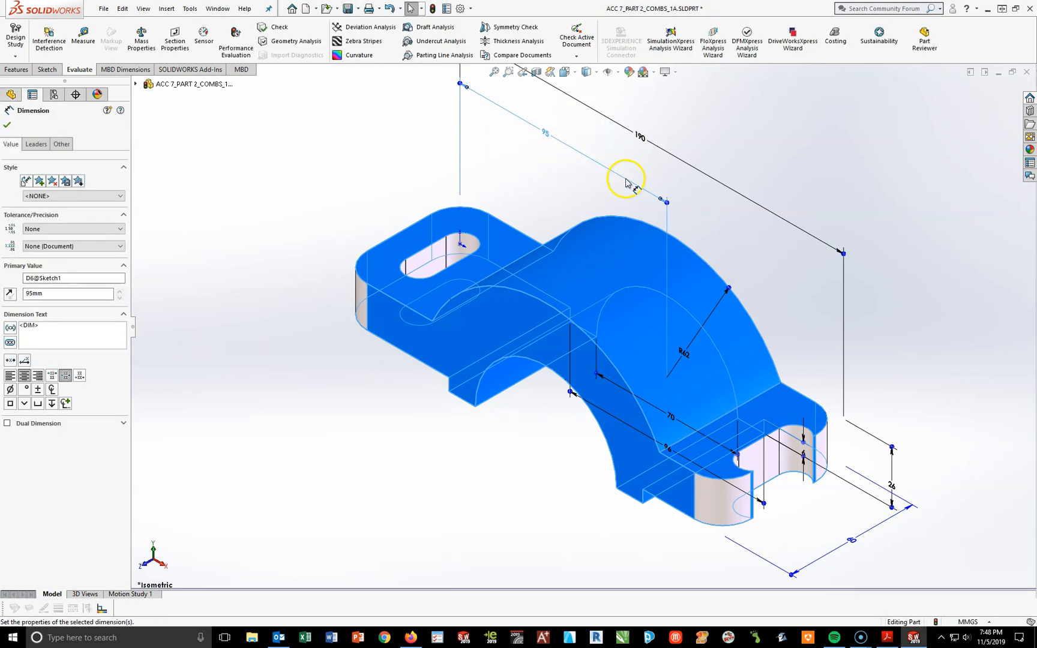
Step: Look up the Part 3 value of C in the PDF drawing and set the height at the bracket's end to 20 mm in SOLIDWORKS
{"action": "left_click", "coordinate": [886, 637]}
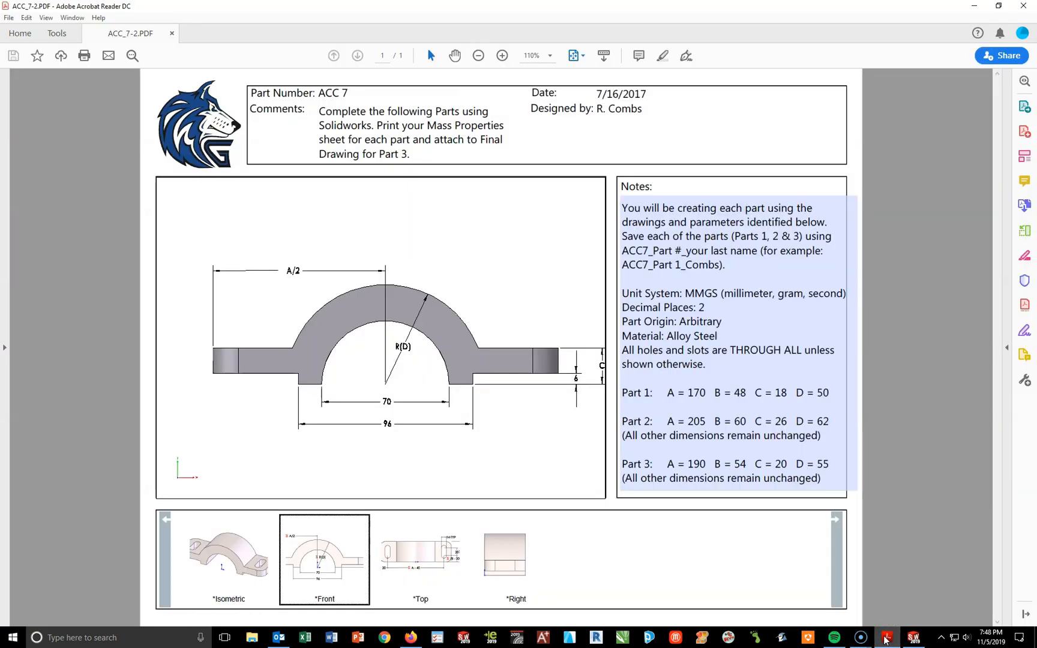
{"action": "left_click", "coordinate": [885, 639]}
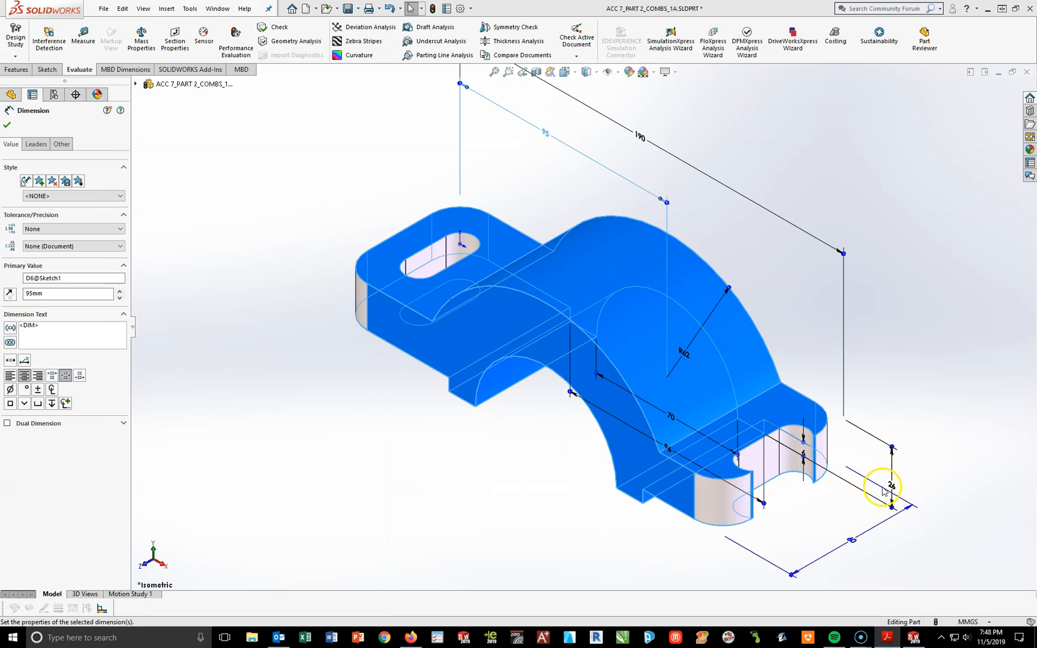
{"action": "left_click", "coordinate": [885, 638]}
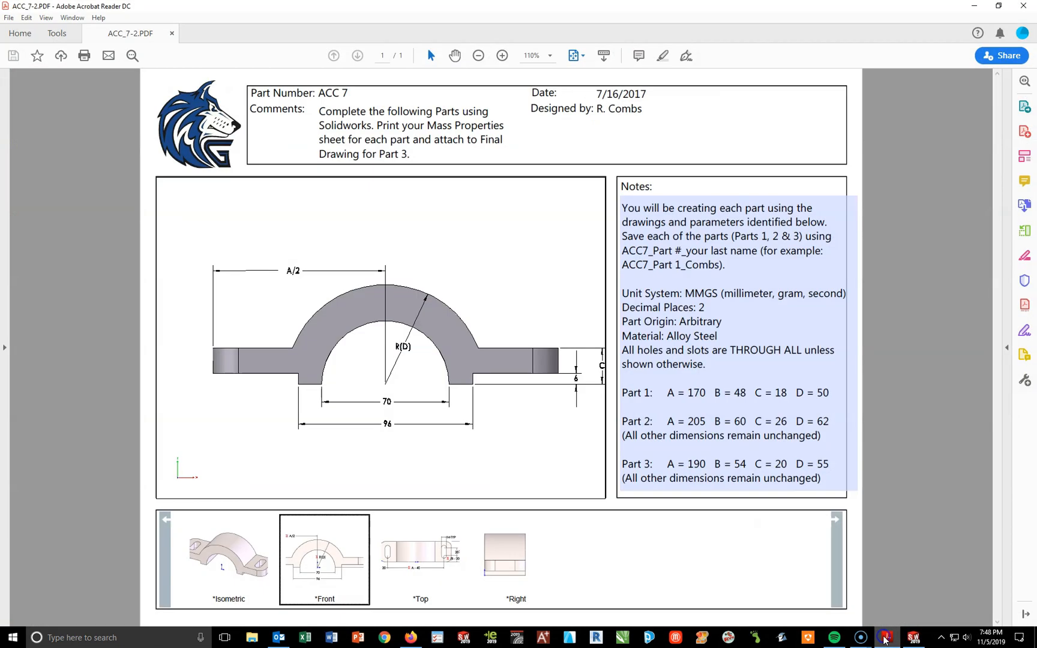
{"action": "left_click", "coordinate": [886, 639]}
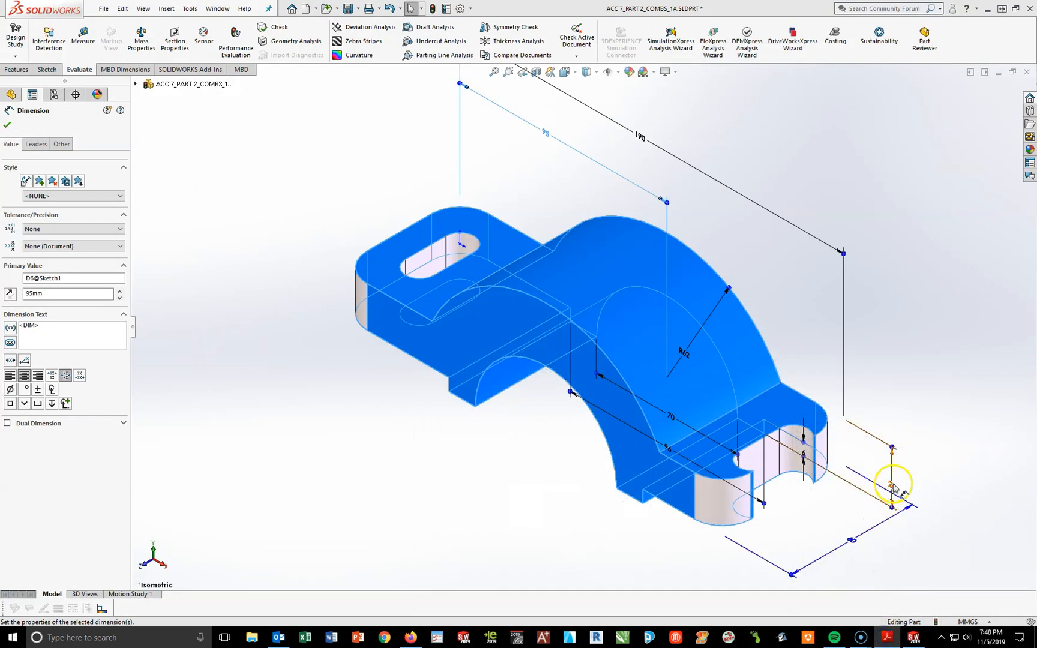
{"action": "double_click", "coordinate": [893, 486]}
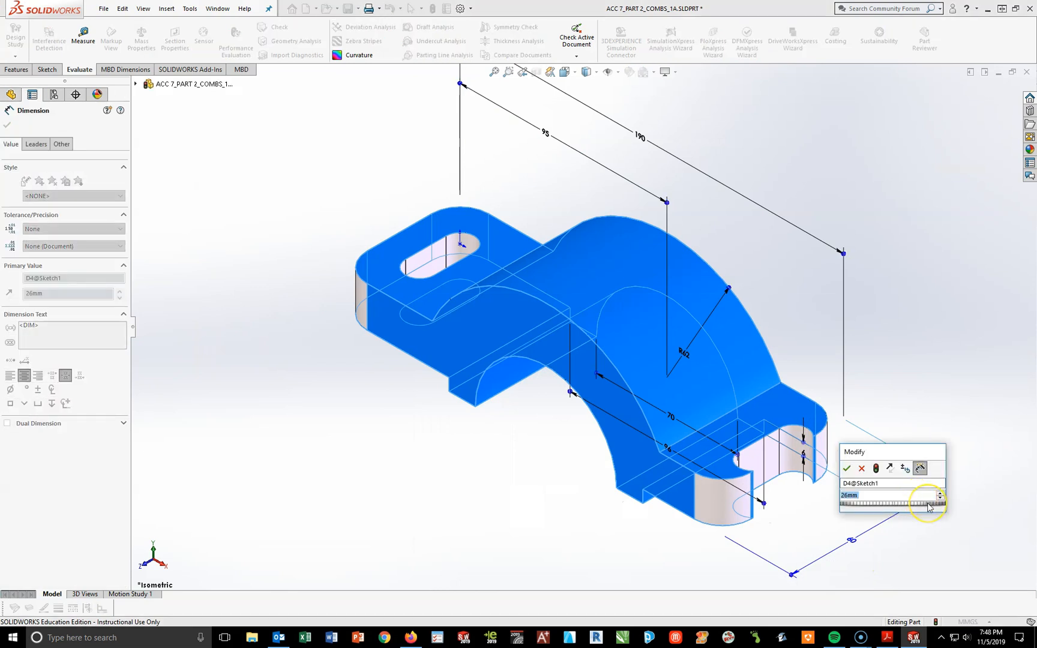
{"action": "type", "text": "203"}
{"action": "key", "text": "Return"}
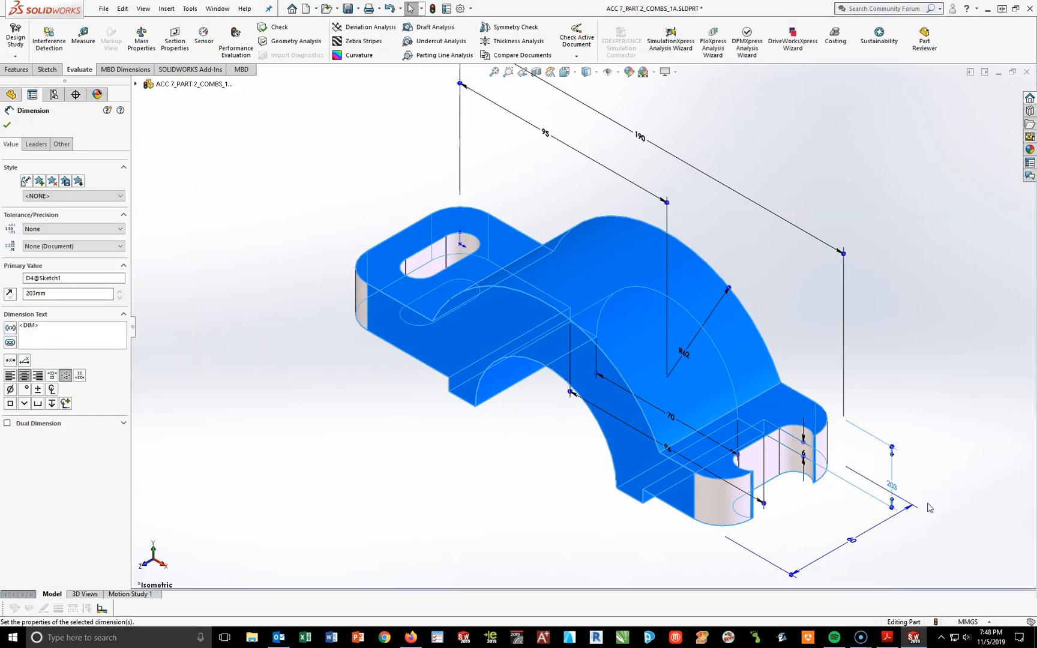
{"action": "double_click", "coordinate": [898, 489]}
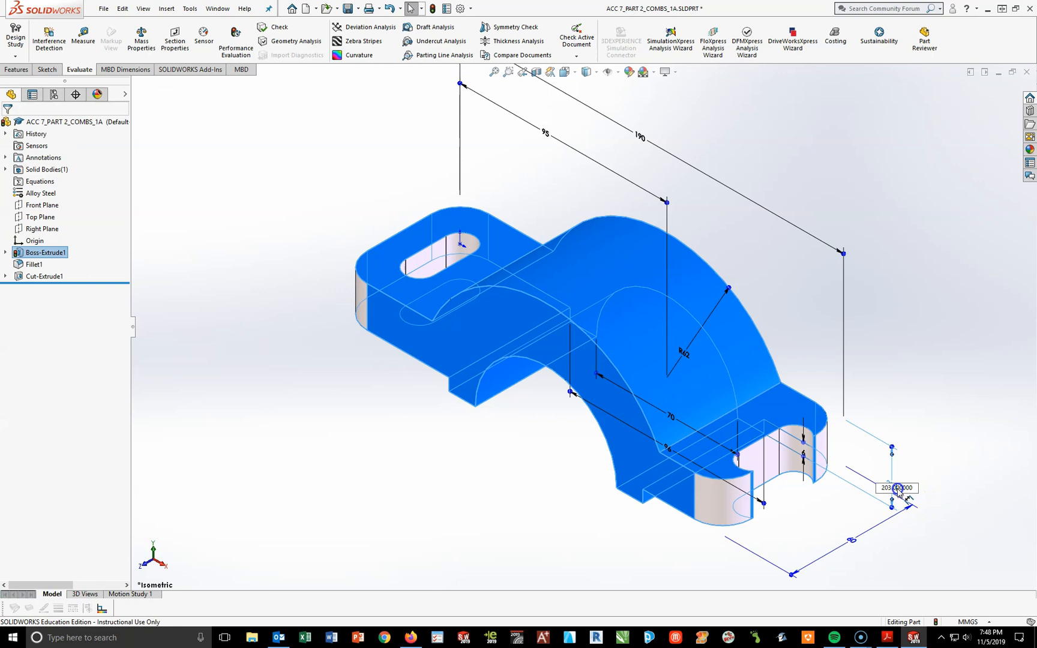
{"action": "left_click", "coordinate": [822, 500]}
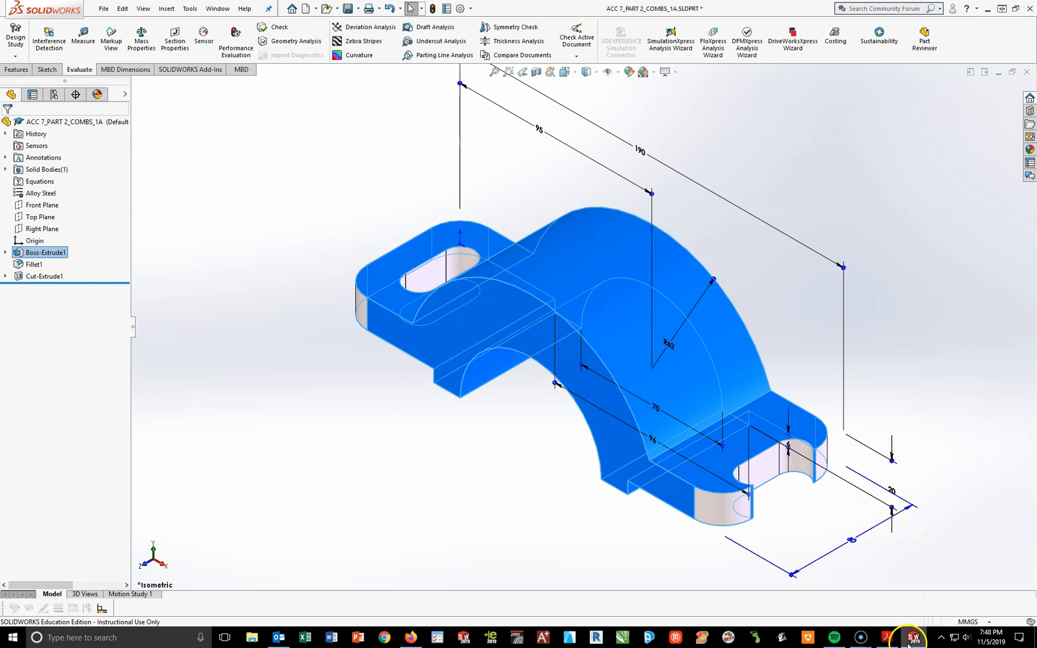
Step: Look up the Part 3 value of B in the PDF drawing and set the Boss-Extrude1 depth to 54 mm in SOLIDWORKS
{"action": "left_click", "coordinate": [887, 640]}
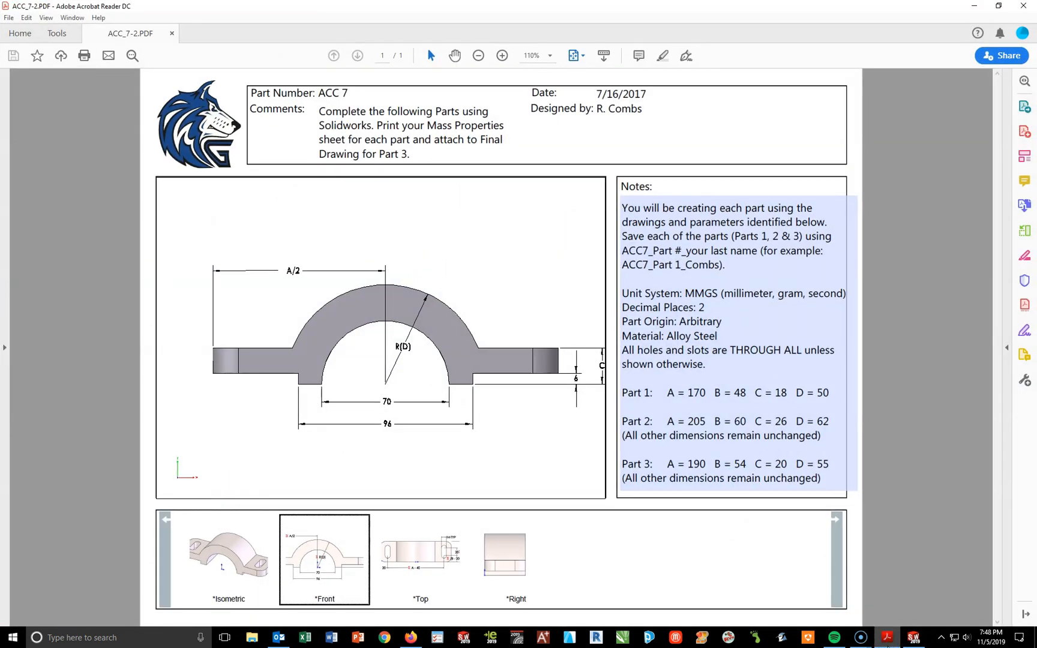
{"action": "left_click", "coordinate": [887, 640]}
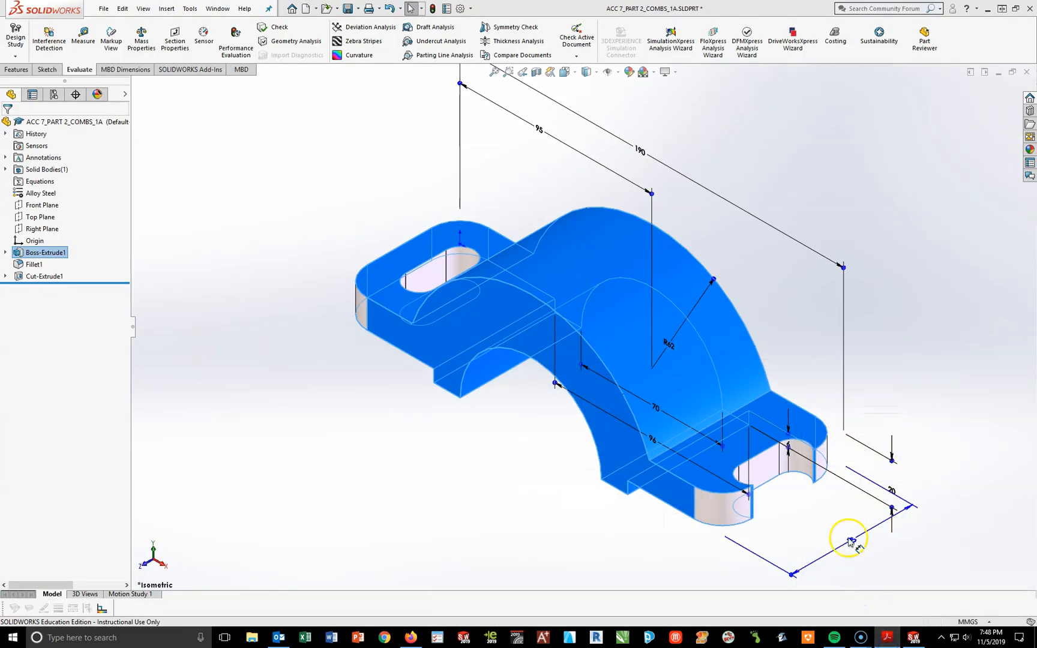
{"action": "double_click", "coordinate": [849, 546]}
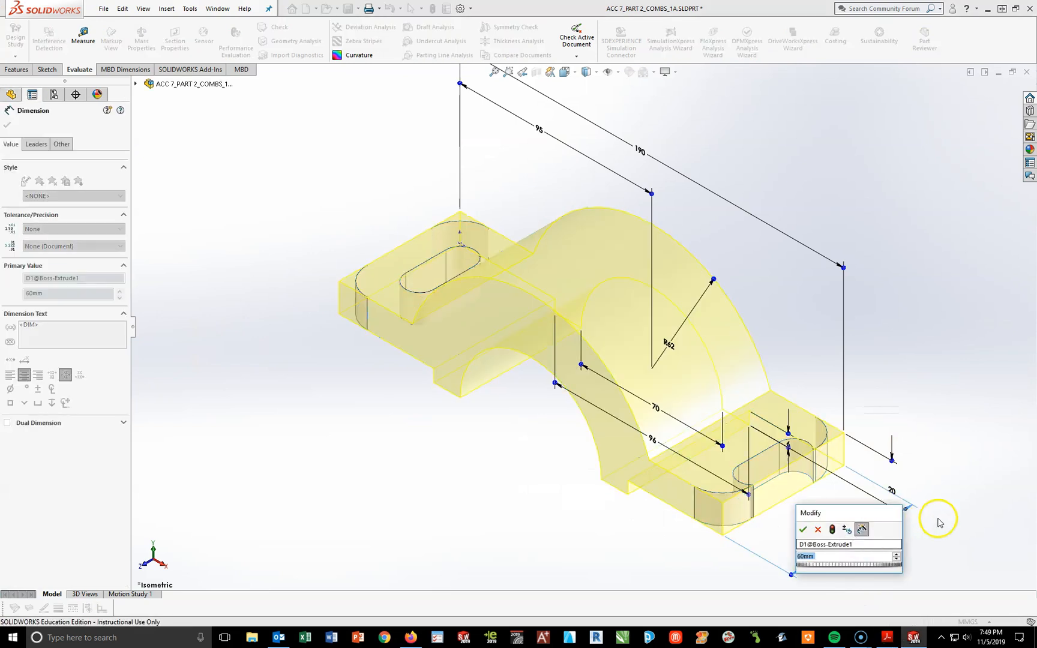
{"action": "type", "text": "54"}
{"action": "key", "text": "Return"}
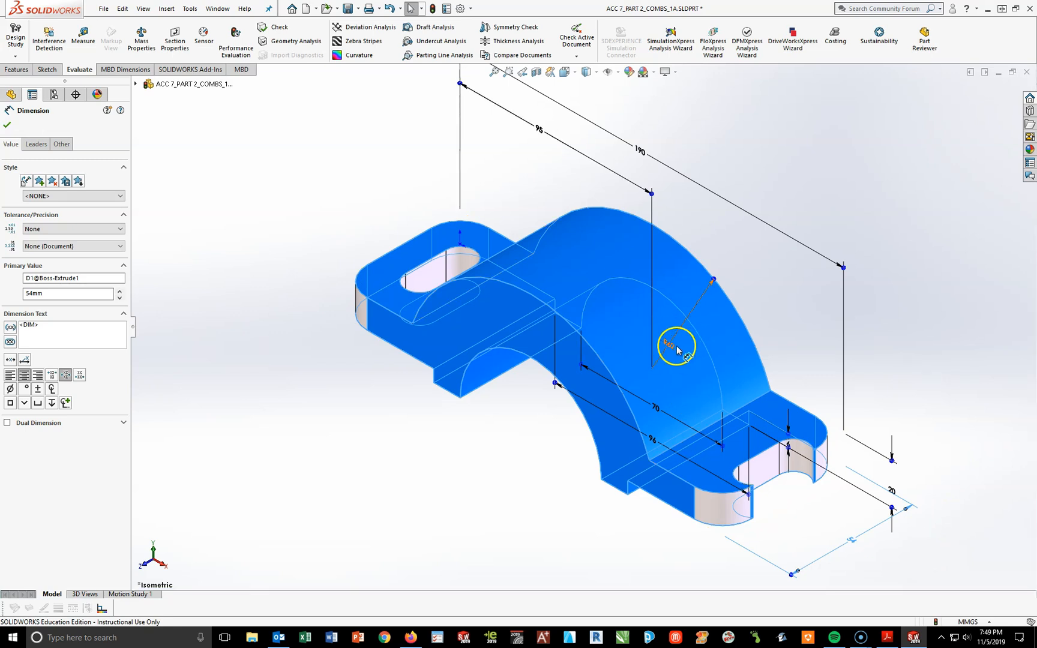
Step: Check the Part 3 value of the arch radius D in the PDF drawing
{"action": "left_click", "coordinate": [889, 640]}
{"action": "left_click", "coordinate": [891, 640]}
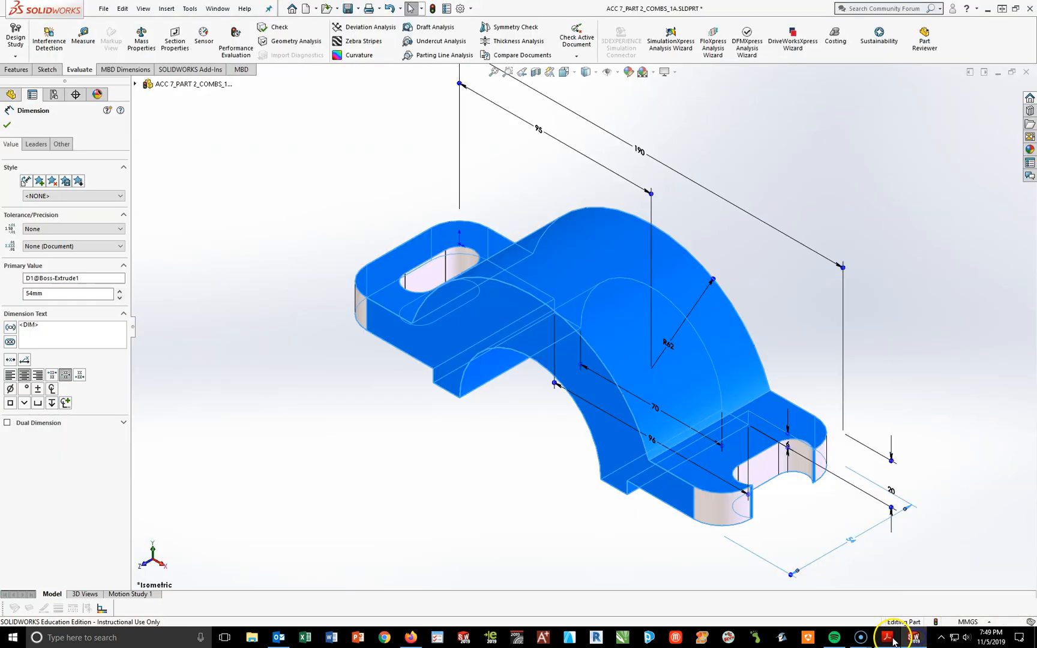
{"action": "left_click", "coordinate": [891, 641]}
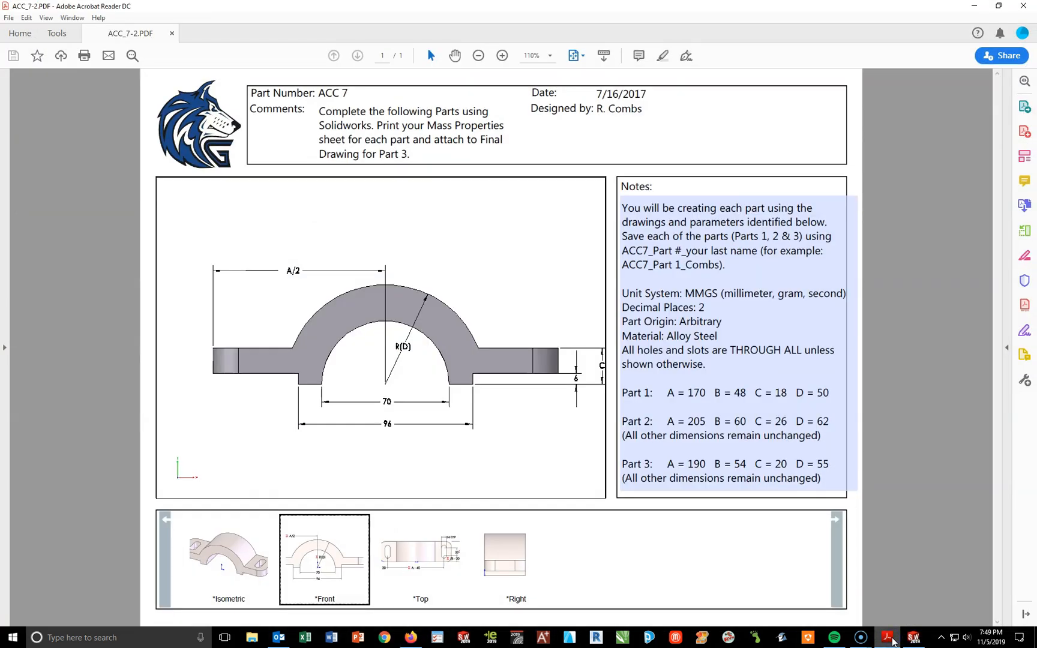
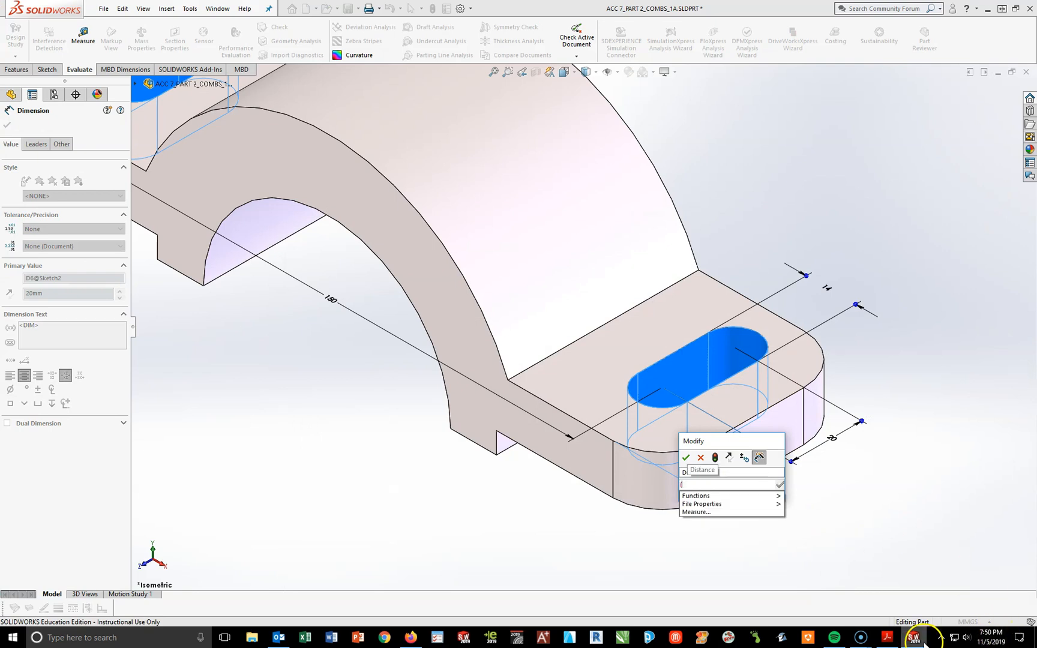
Step: Check the slot formula in the PDF's top view and set the Cut-Extrude1 slot's distance from the side edge to (54-20)/2 mm
{"action": "left_click", "coordinate": [889, 639]}
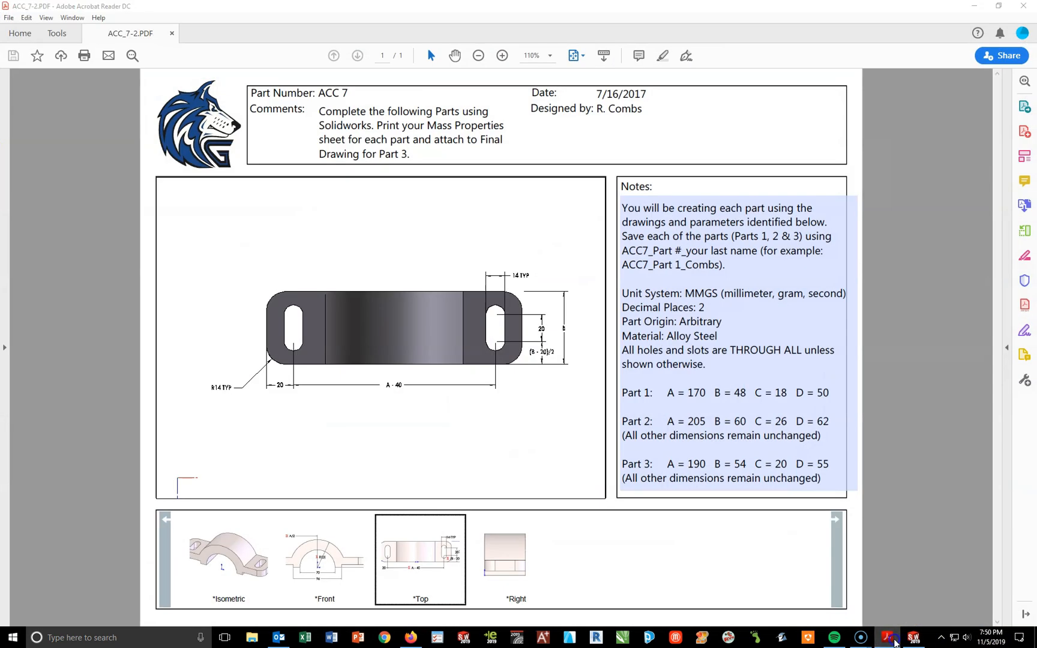
{"action": "left_click", "coordinate": [913, 637]}
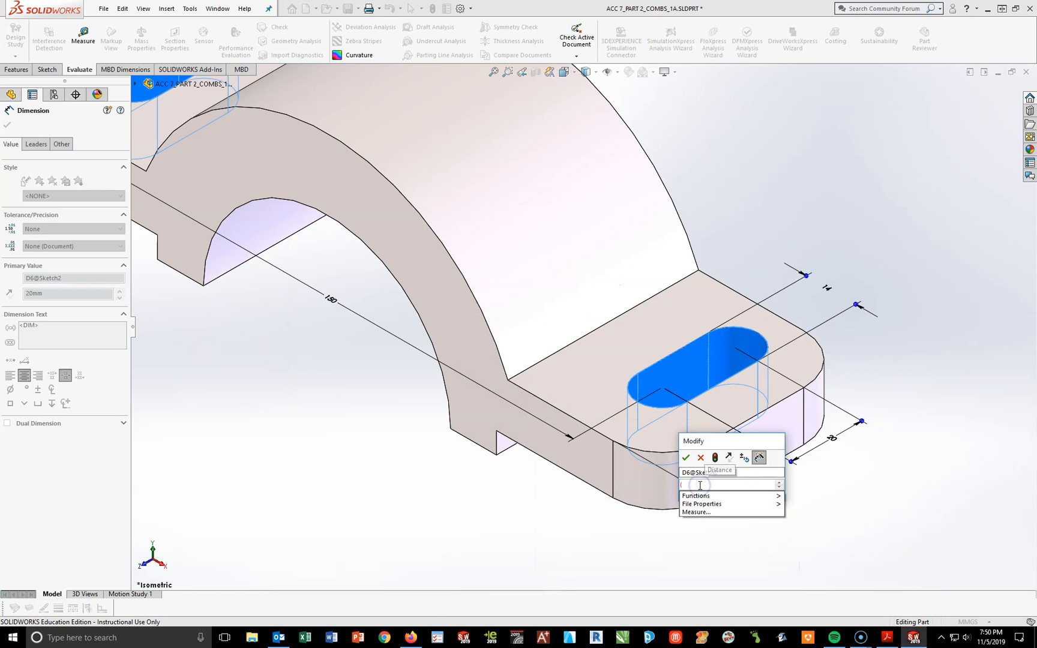
{"action": "type", "text": "54-2"}
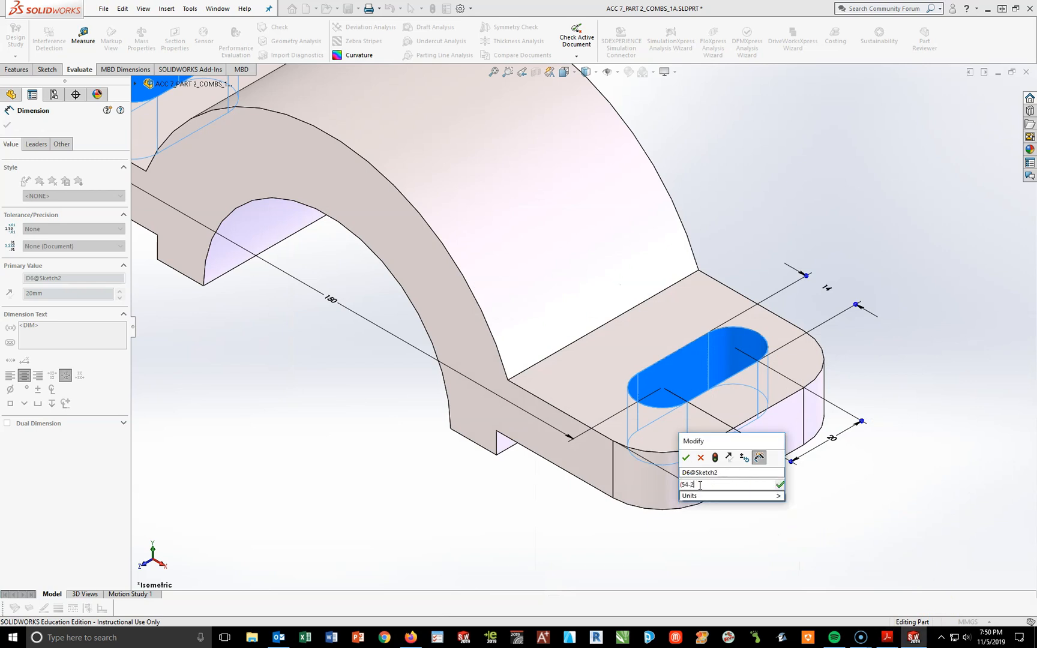
{"action": "type", "text": "0)/2"}
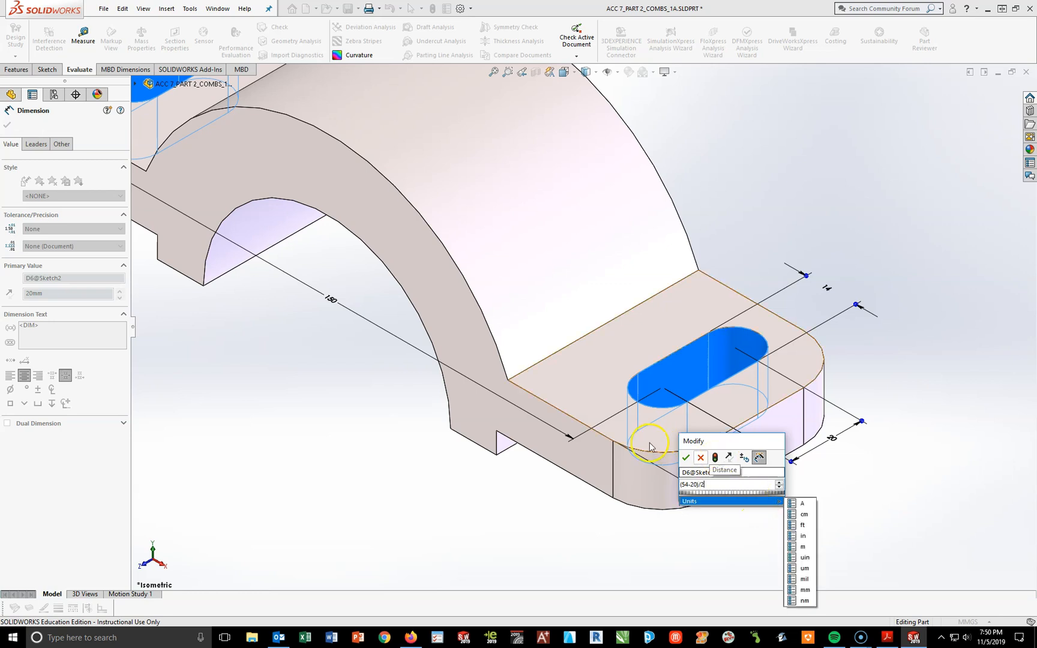
{"action": "key", "text": "Return"}
{"action": "key", "text": "Return"}
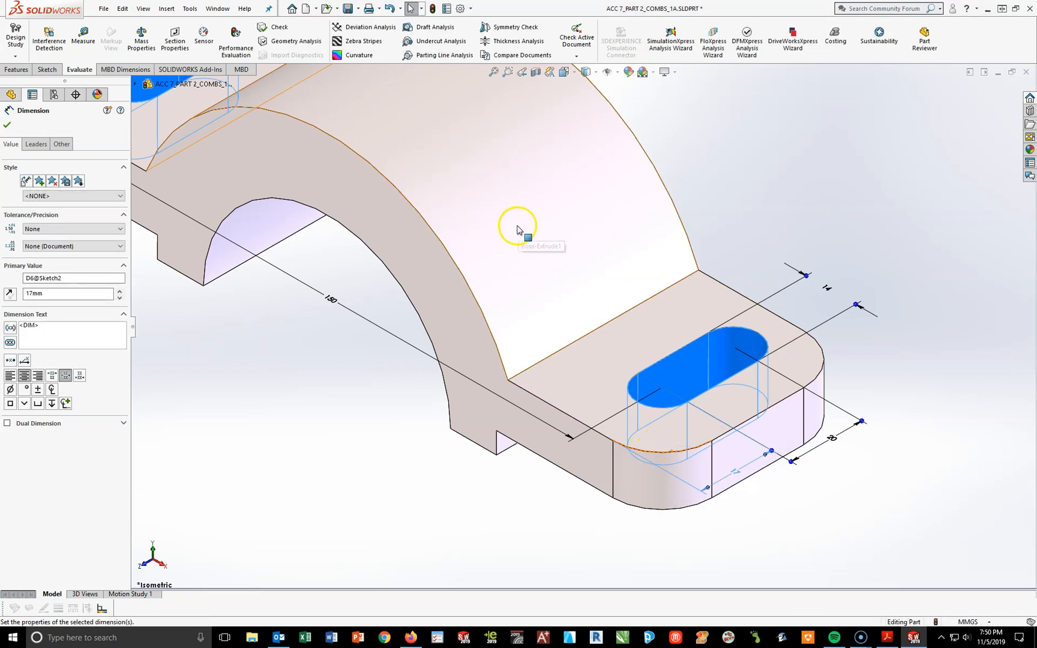
Step: Rebuild the part, inspect the slot placement in the Top view, and return to the Isometric view
{"action": "key", "text": "f"}
{"action": "left_click", "coordinate": [378, 432]}
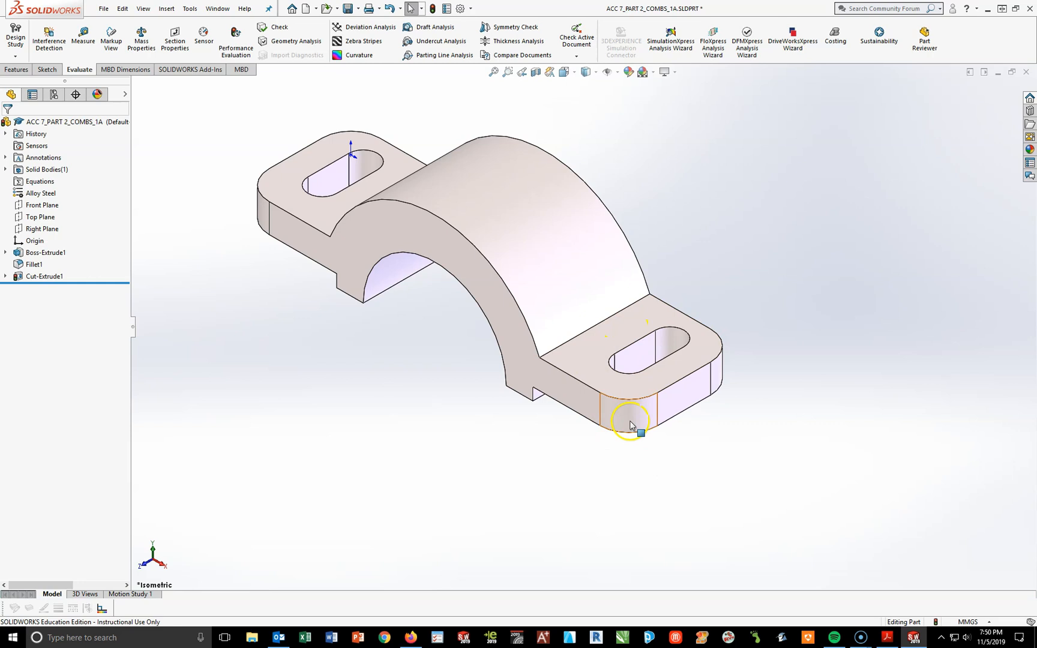
{"action": "key", "text": "space"}
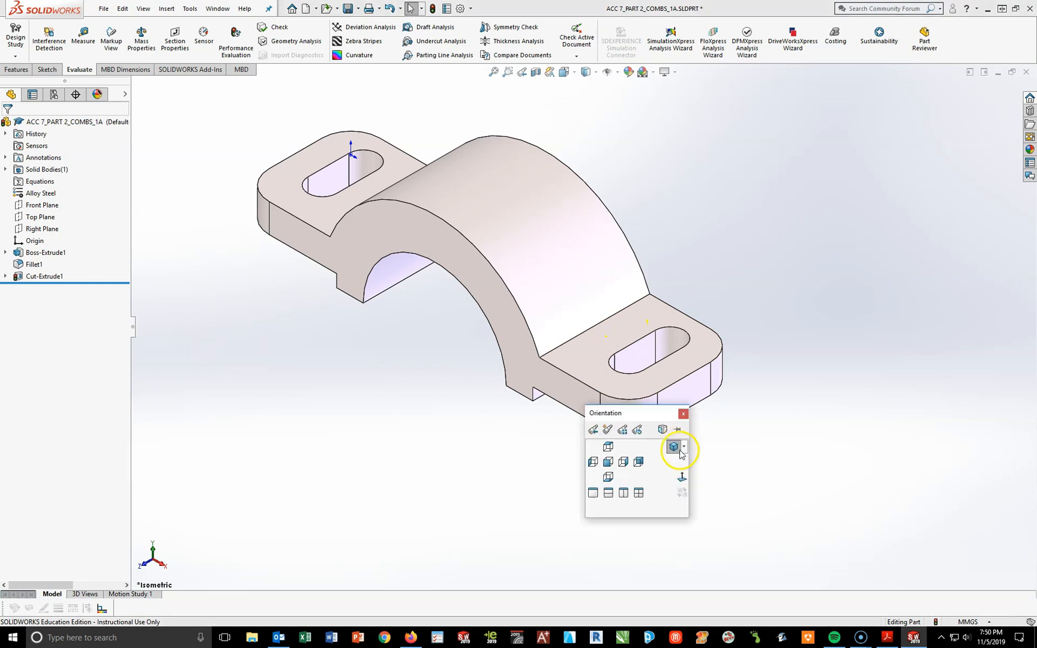
{"action": "left_click", "coordinate": [610, 448]}
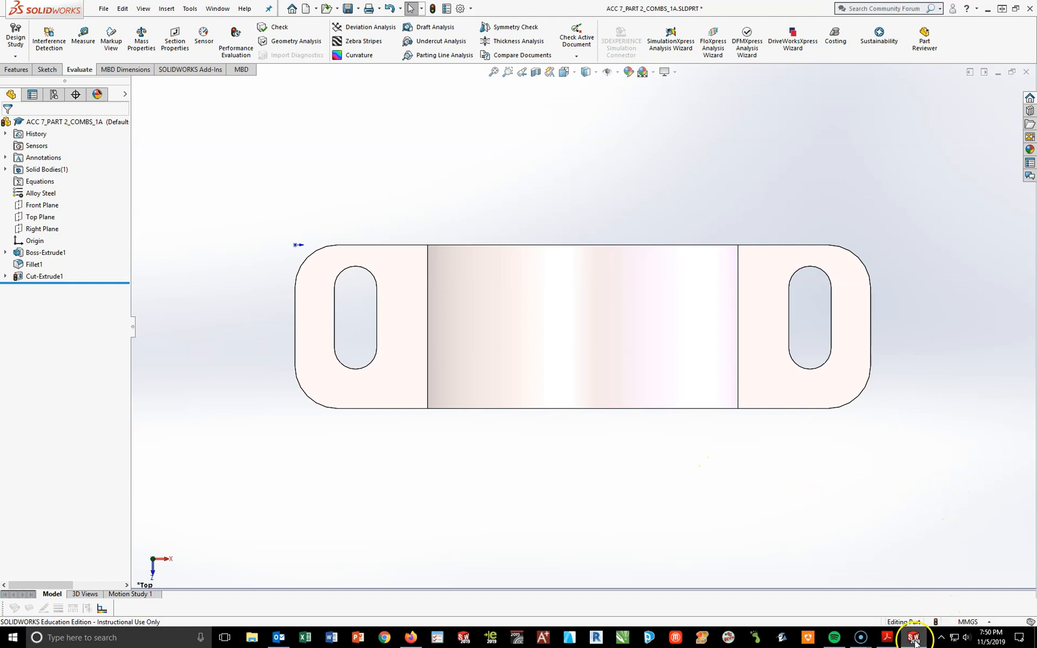
{"action": "left_click", "coordinate": [434, 10]}
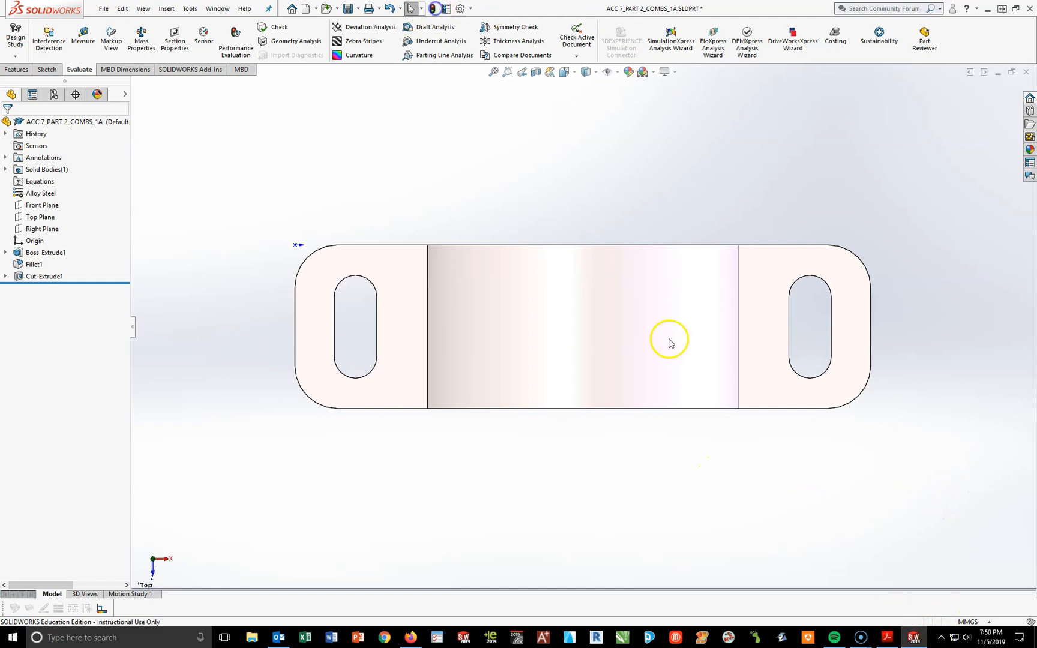
{"action": "key", "text": "space"}
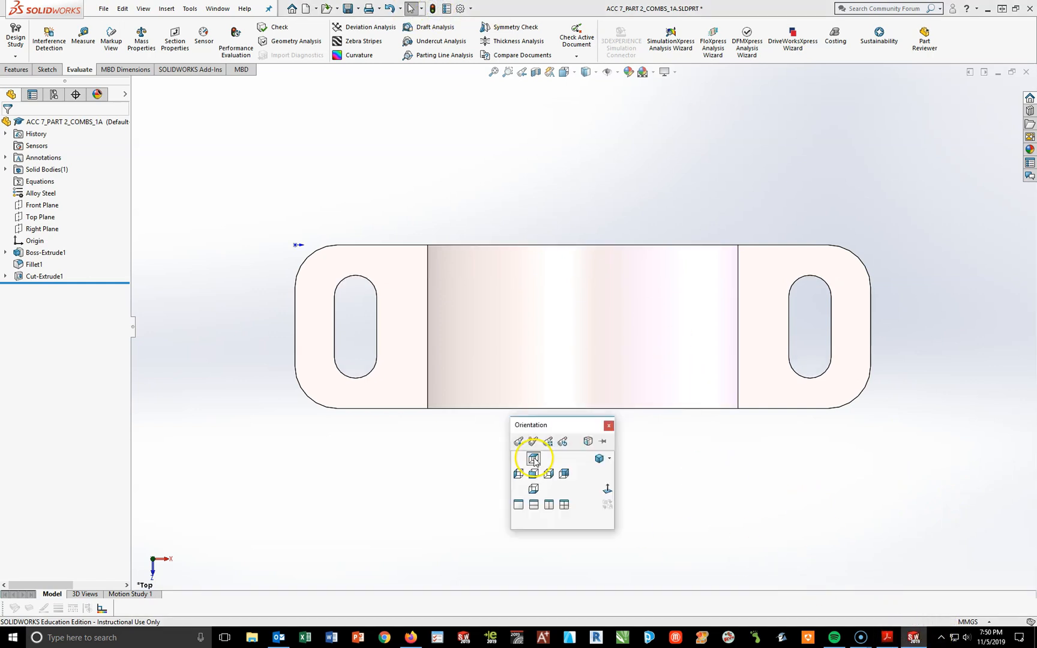
{"action": "left_click", "coordinate": [595, 459]}
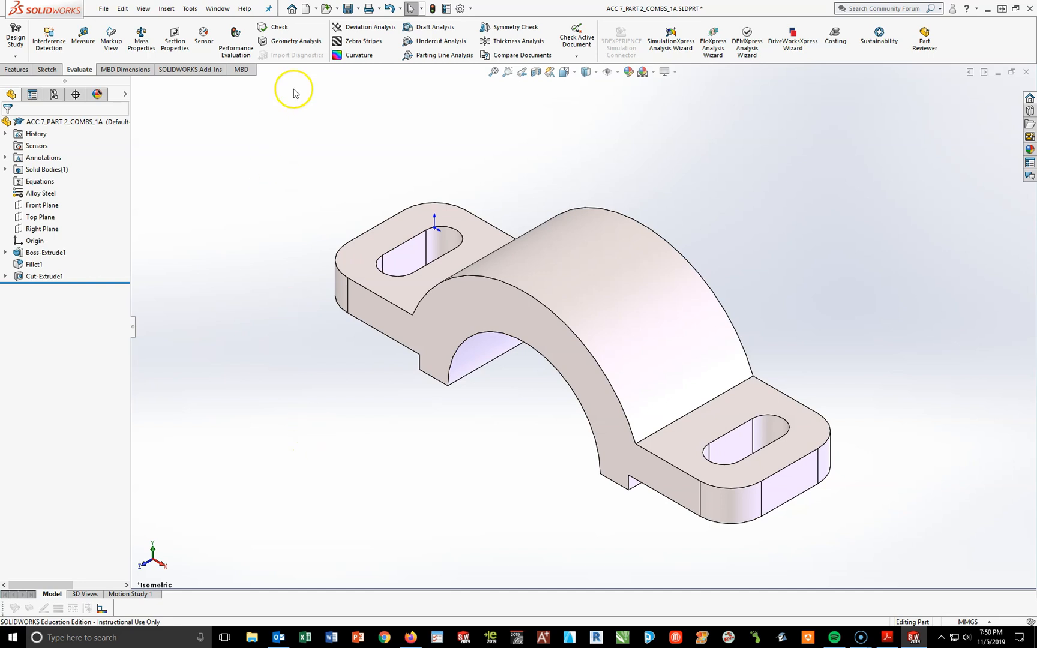
Step: Save the part as a new file in the 3D Parts folder, changing PART 2 to PART3 in its existing file name
{"action": "left_click", "coordinate": [354, 9]}
{"action": "left_click", "coordinate": [363, 35]}
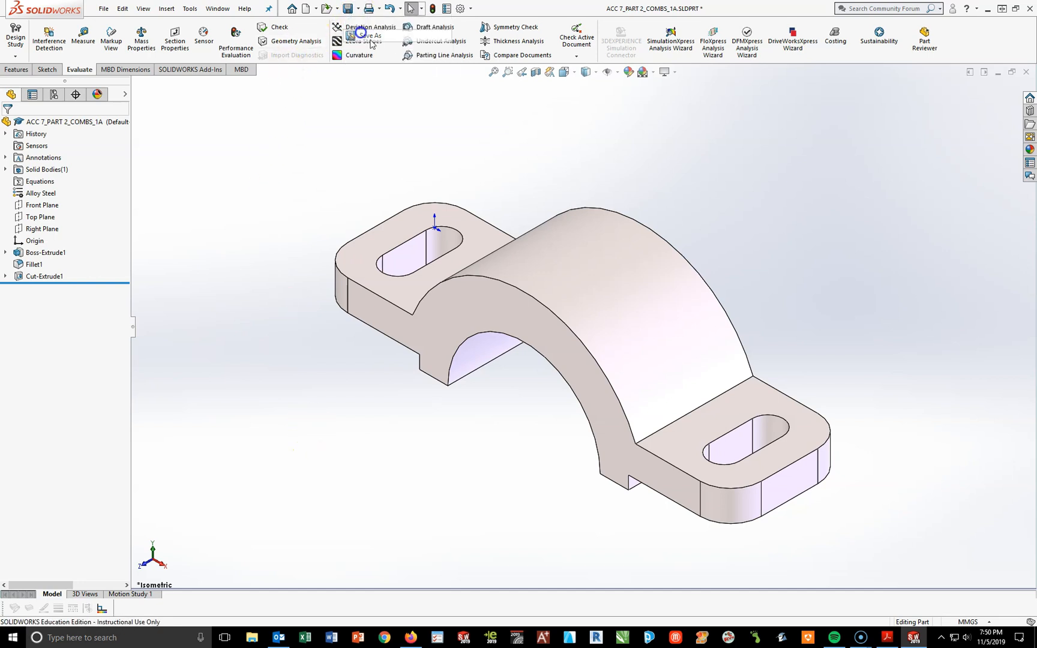
{"action": "left_click", "coordinate": [438, 394]}
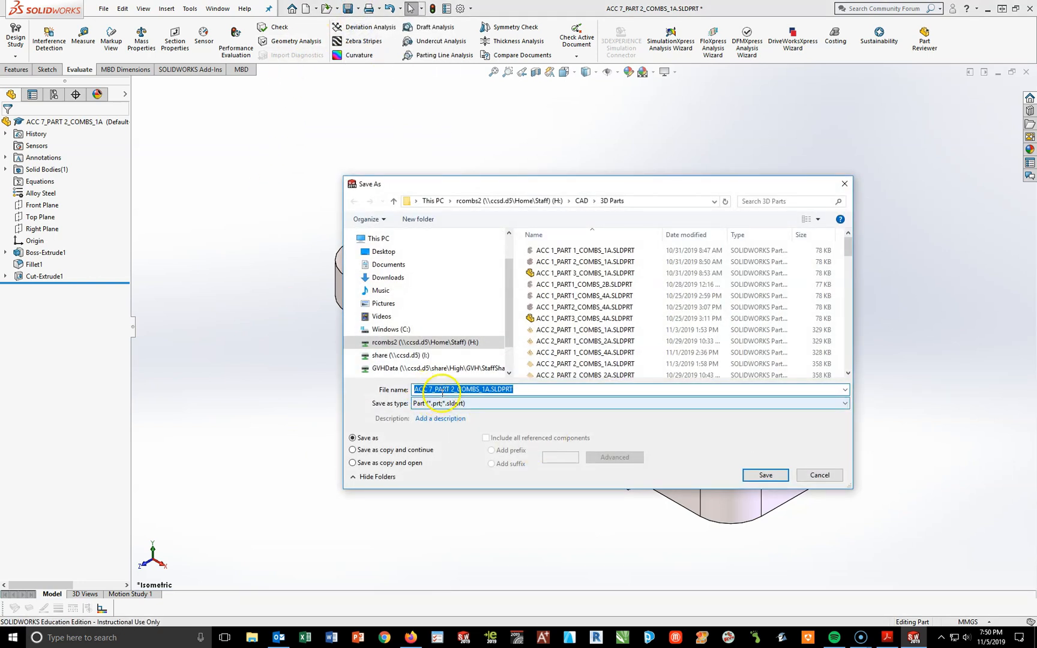
{"action": "left_click_drag", "start_coordinate": [455, 388], "coordinate": [449, 388]}
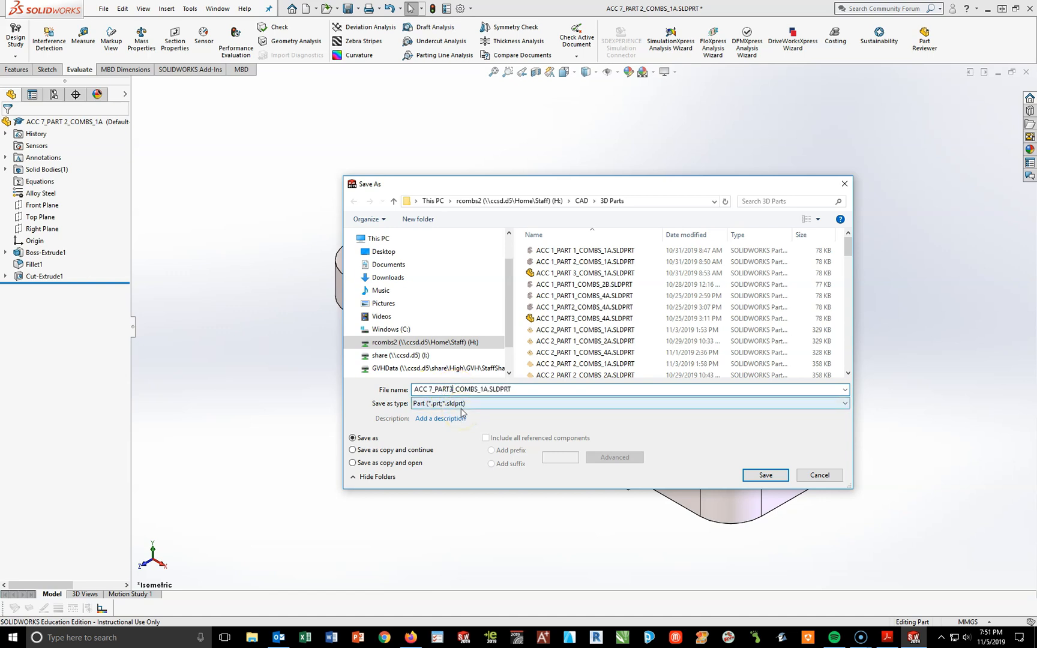
{"action": "left_click", "coordinate": [765, 475]}
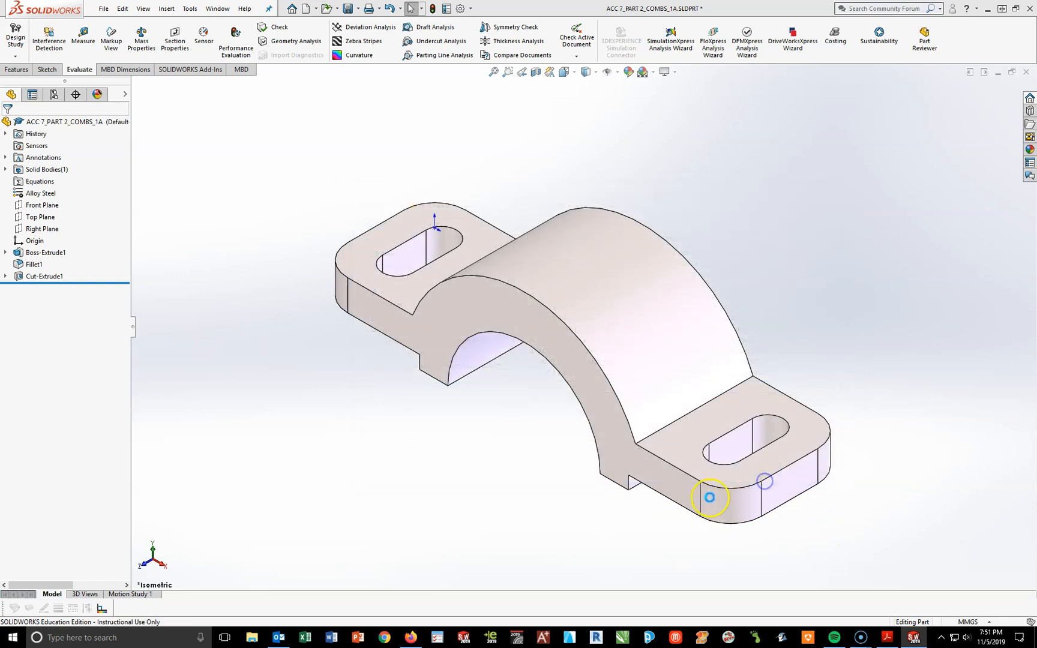
Step: Print the Part 3 mass properties report after reviewing the printer's paper and effects settings, keeping Letter size with Scale to fit
{"action": "left_click", "coordinate": [141, 37]}
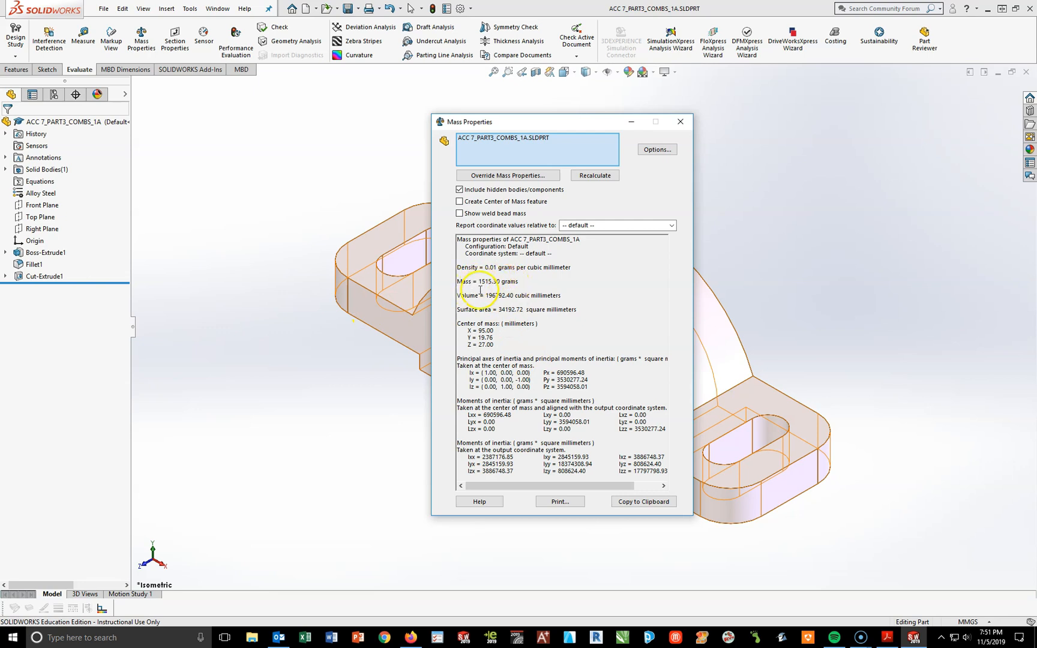
{"action": "left_click", "coordinate": [560, 501]}
{"action": "left_click", "coordinate": [639, 262]}
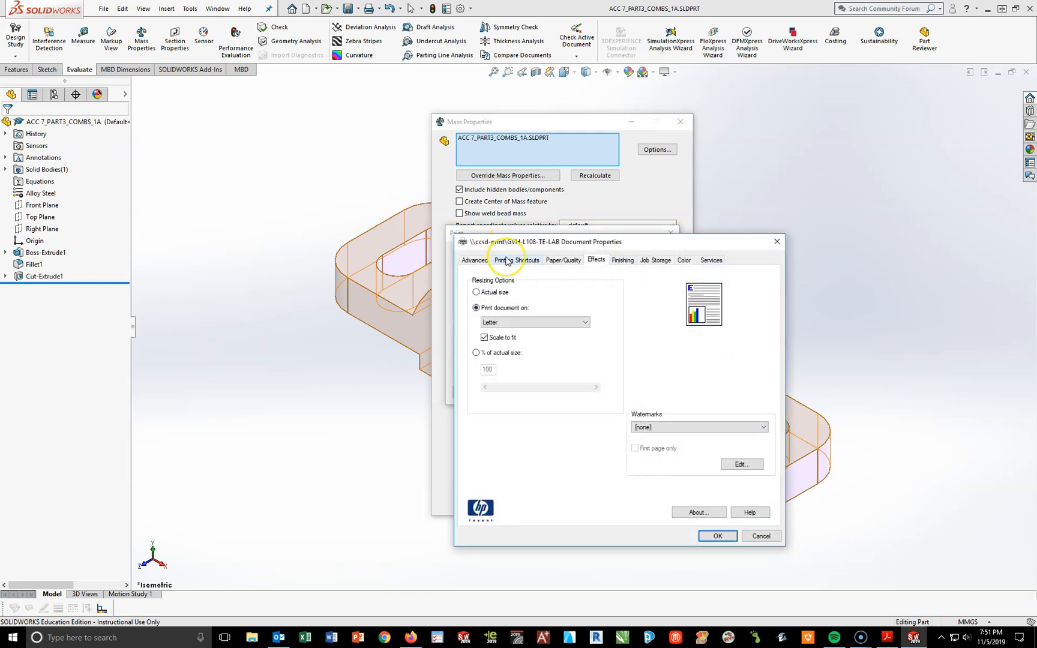
{"action": "left_click", "coordinate": [507, 260]}
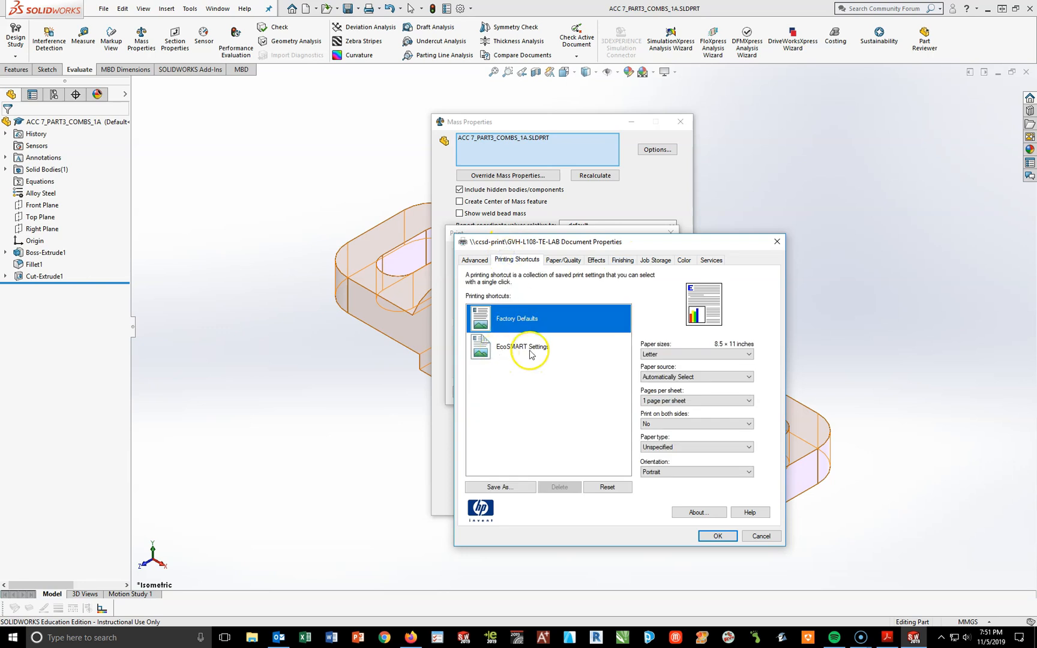
{"action": "left_click", "coordinate": [658, 357]}
{"action": "left_click", "coordinate": [657, 359]}
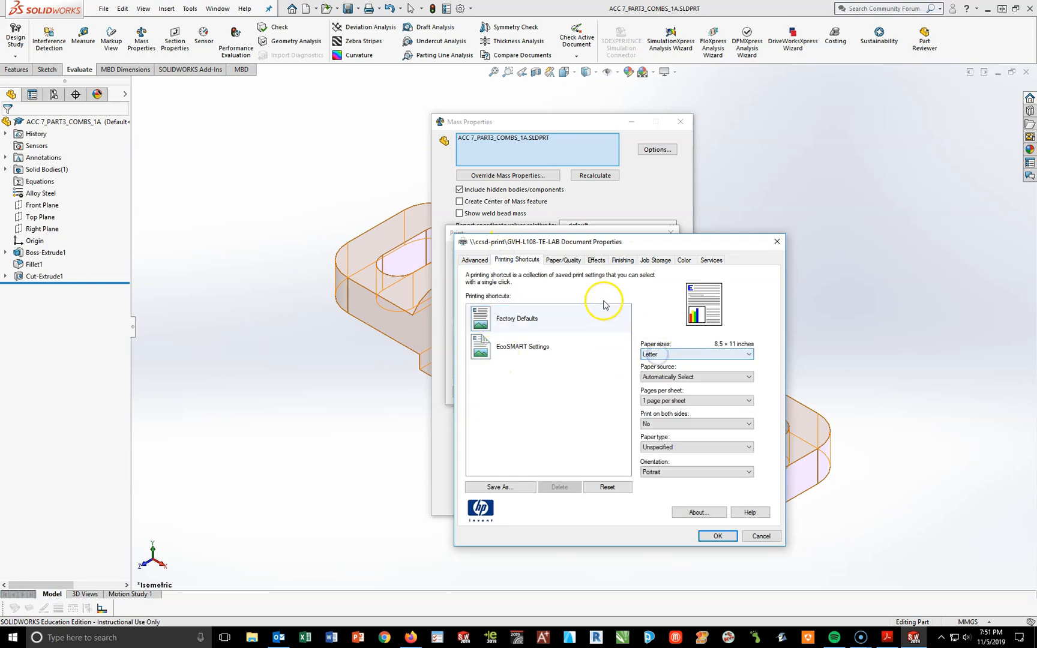
{"action": "left_click", "coordinate": [573, 264]}
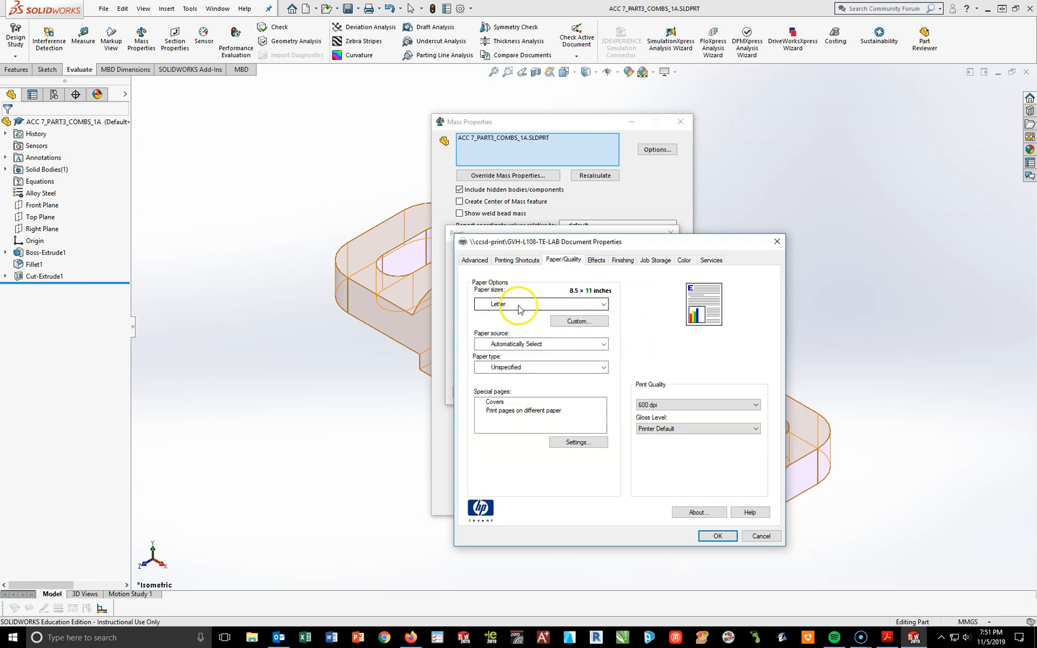
{"action": "left_click", "coordinate": [597, 262]}
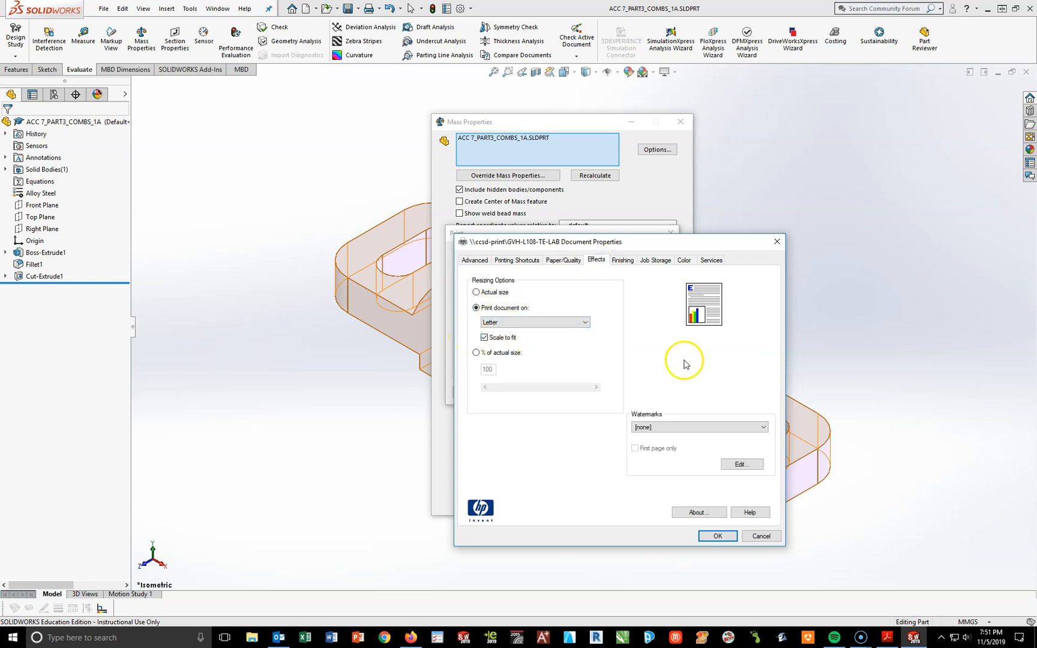
{"action": "left_click", "coordinate": [726, 537]}
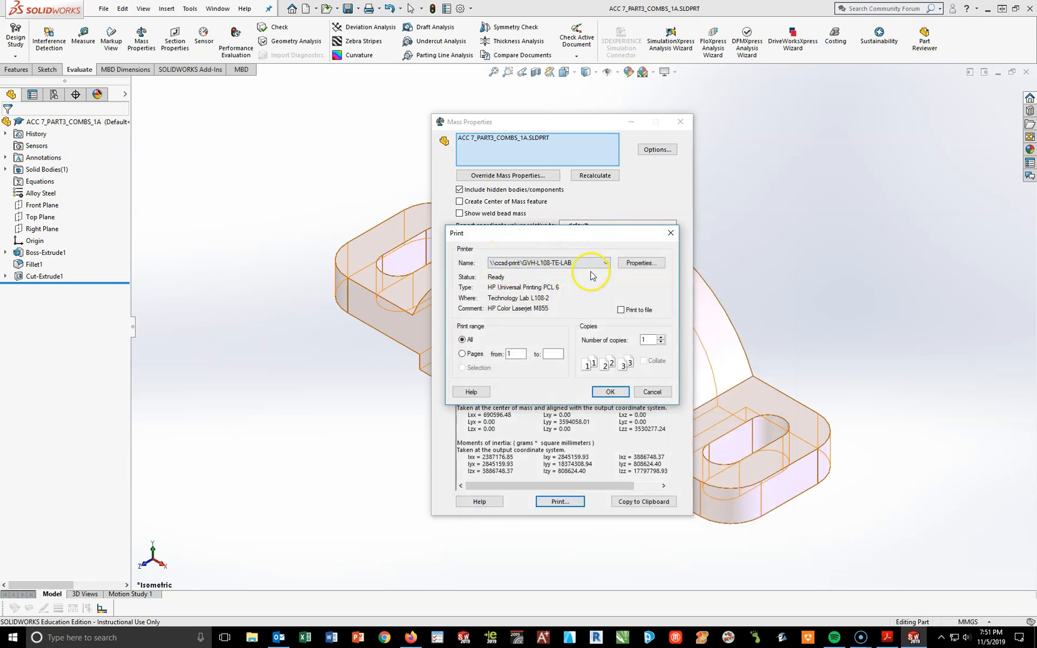
{"action": "left_click", "coordinate": [608, 391]}
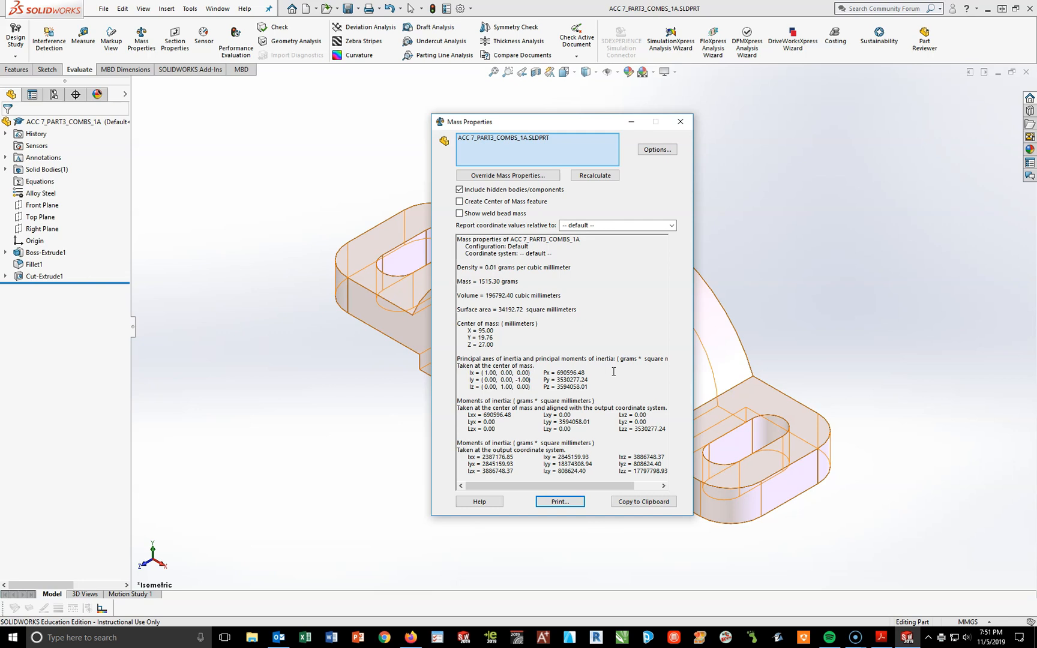
{"action": "left_click", "coordinate": [680, 122]}
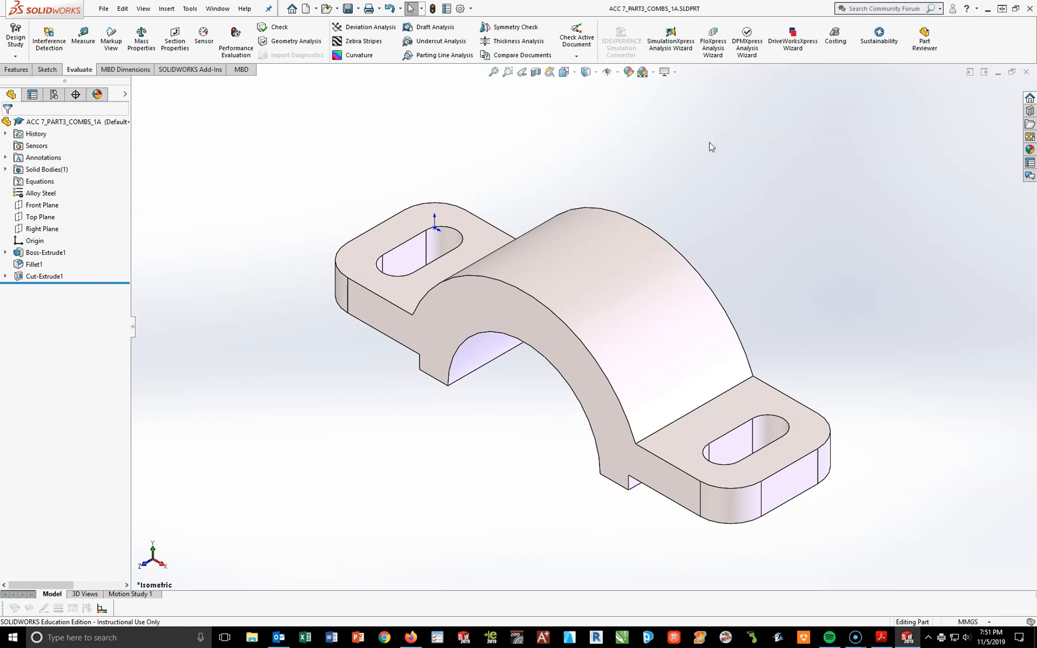
Step: Close the ACC 7 parameter PDF and, in Firefox, open ACC 7 DRAWING.PDF from the Beginning SolidWorks course folder
{"action": "left_click", "coordinate": [880, 637]}
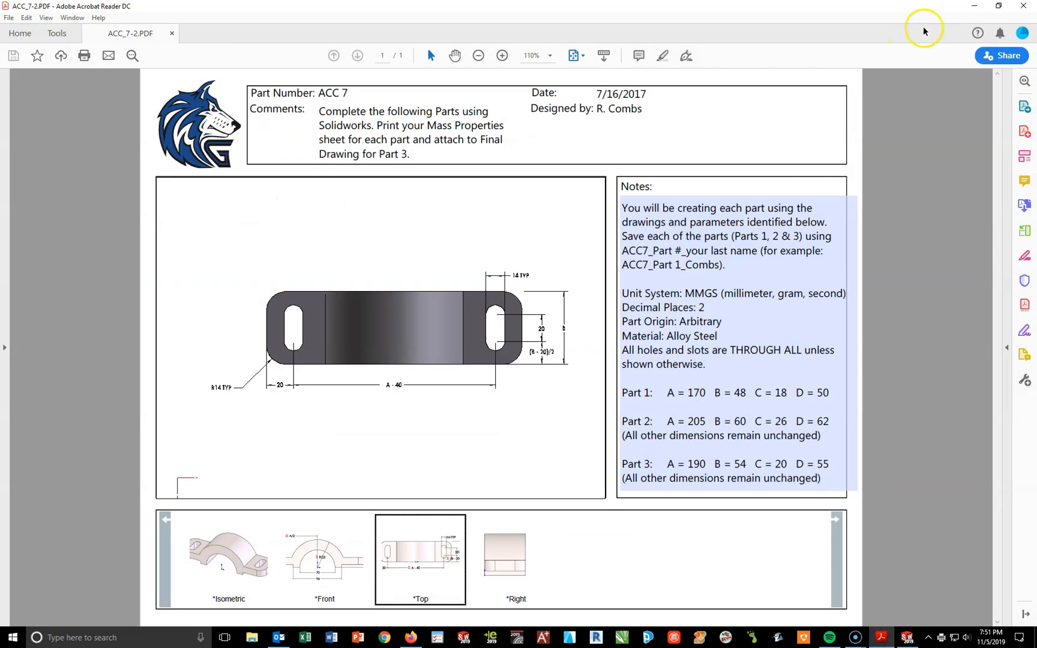
{"action": "left_click", "coordinate": [1021, 7]}
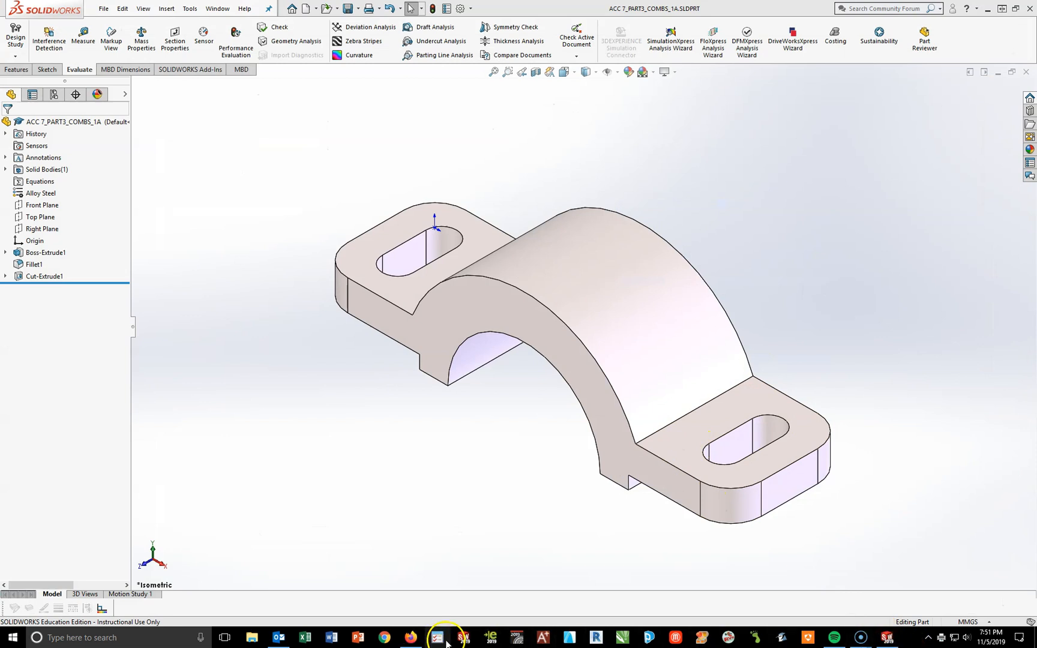
{"action": "left_click", "coordinate": [411, 640]}
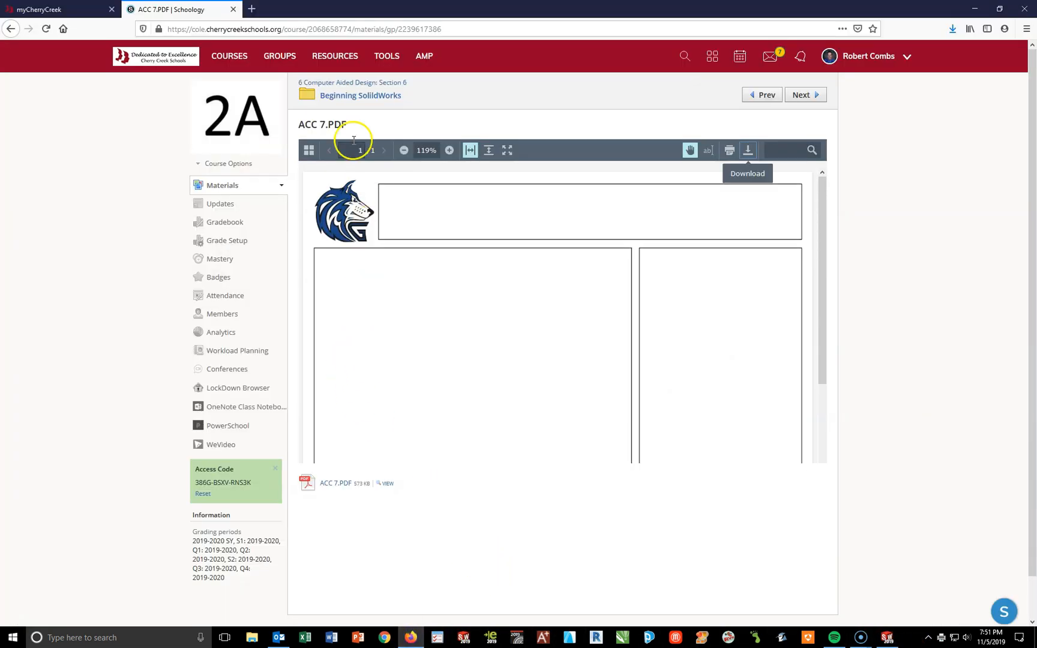
{"action": "left_click", "coordinate": [334, 96]}
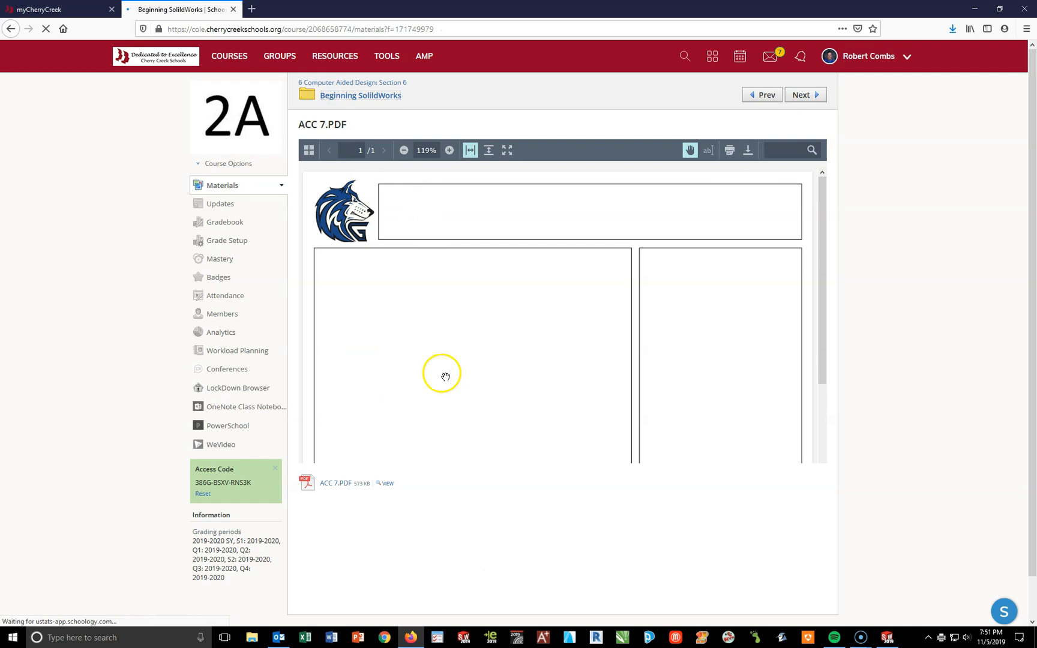
{"action": "scroll", "coordinate": [418, 511], "scroll_direction": "down", "scroll_amount": 10}
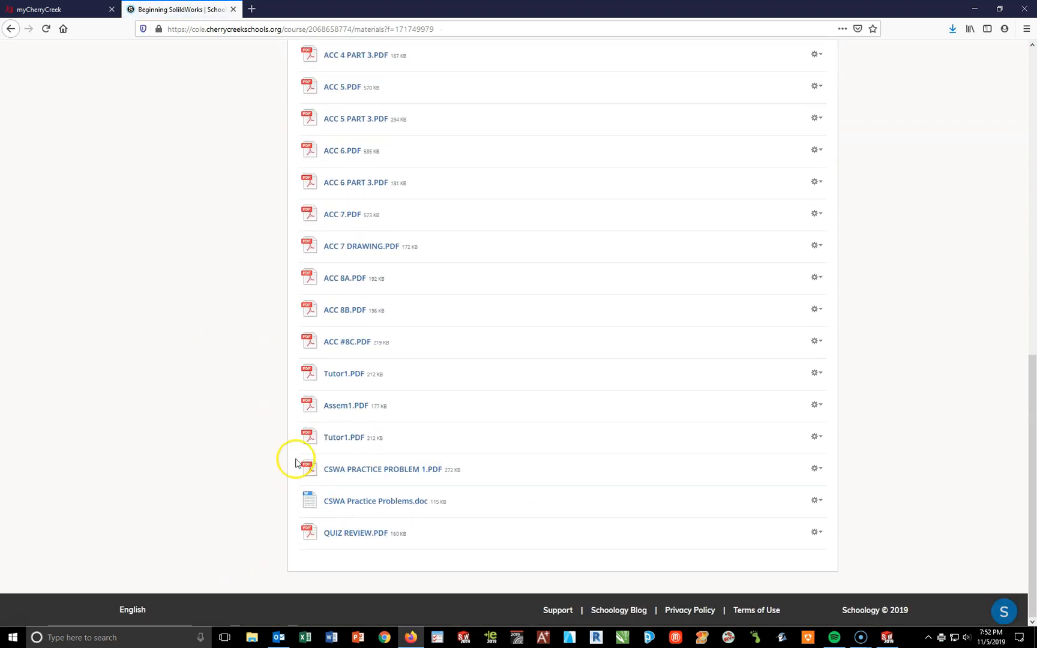
{"action": "left_click", "coordinate": [343, 246]}
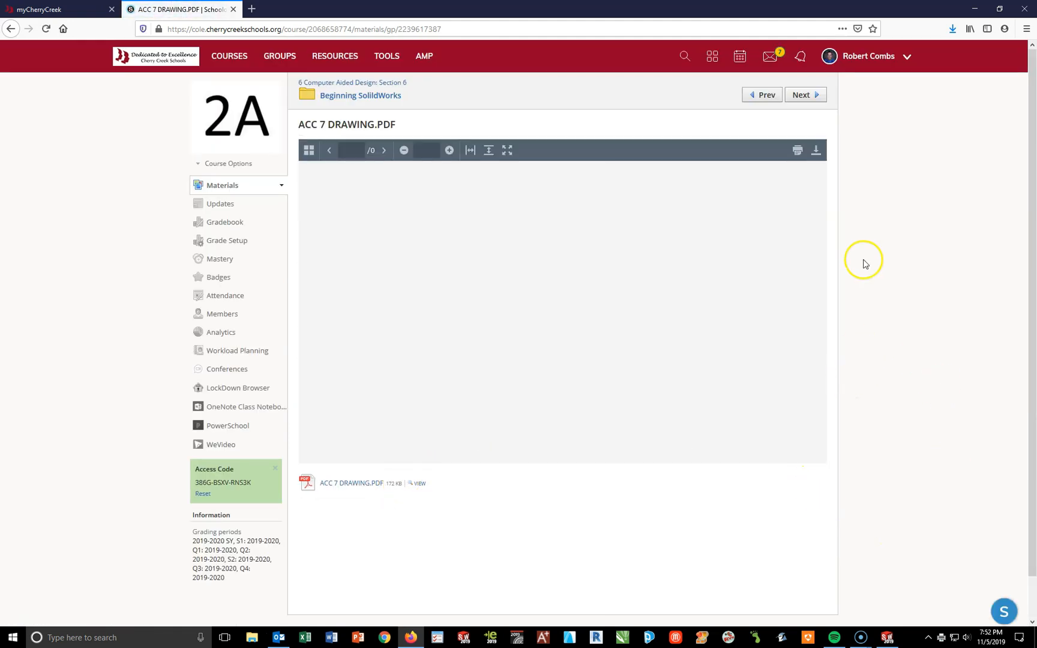
Step: Open the ACC 7 drawing PDF in Adobe Acrobat Reader DC and collapse both side panes to show the full sheet
{"action": "left_click", "coordinate": [747, 151]}
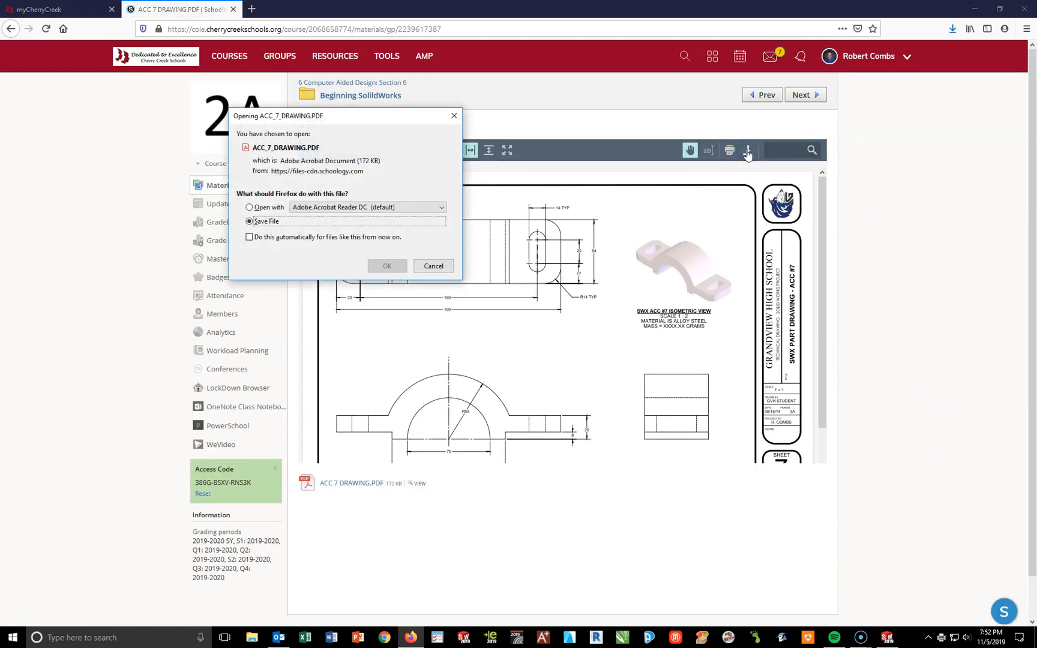
{"action": "left_click", "coordinate": [248, 207]}
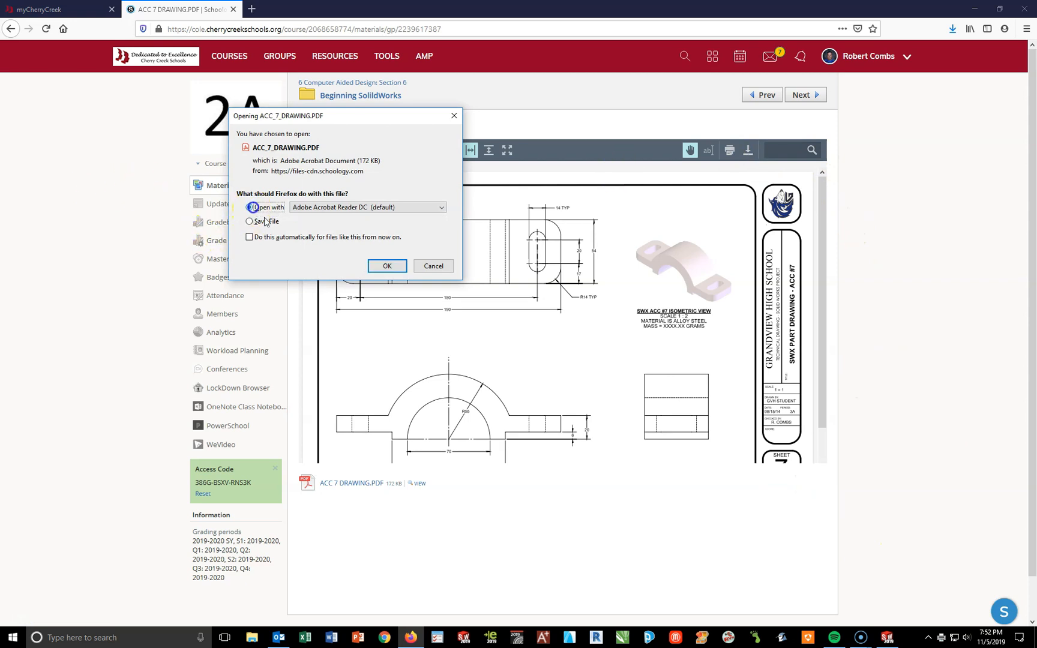
{"action": "left_click", "coordinate": [385, 266]}
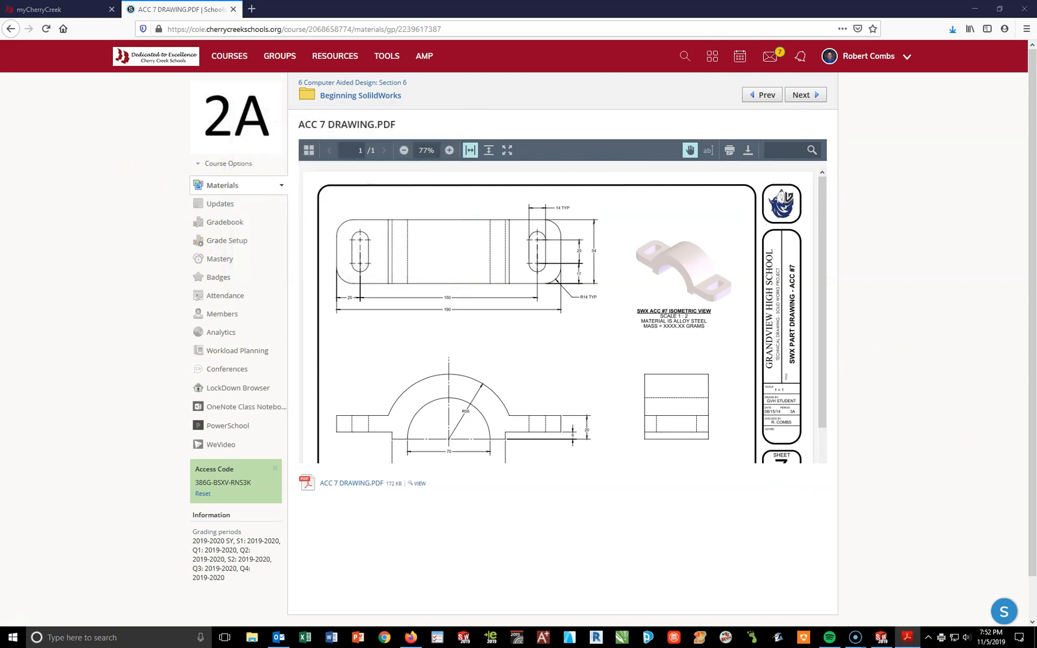
{"action": "left_click", "coordinate": [705, 93]}
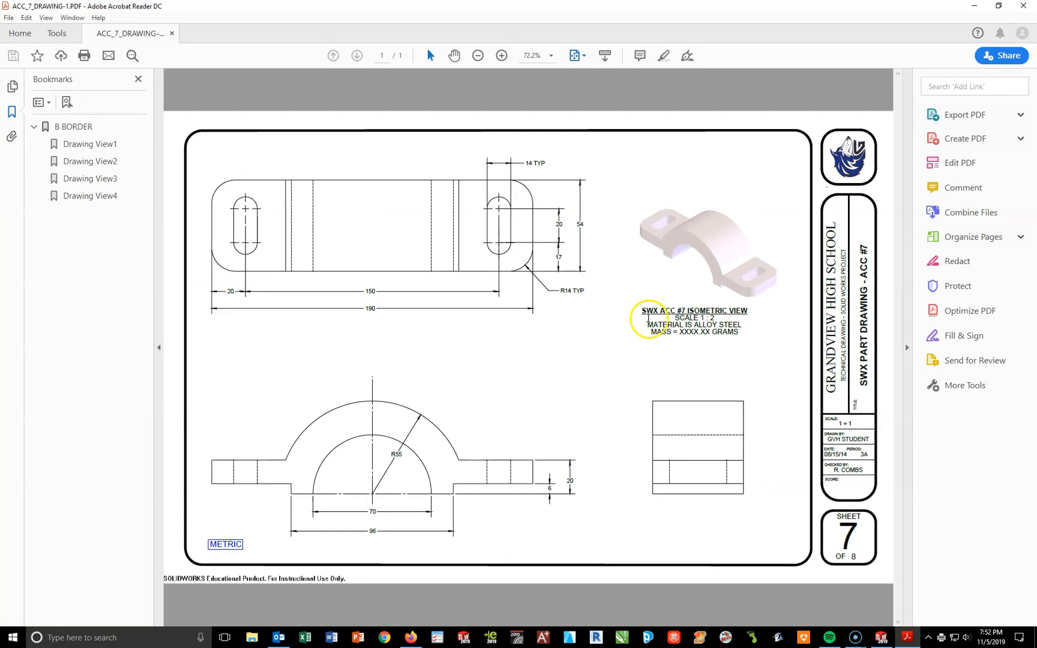
{"action": "left_click", "coordinate": [907, 346]}
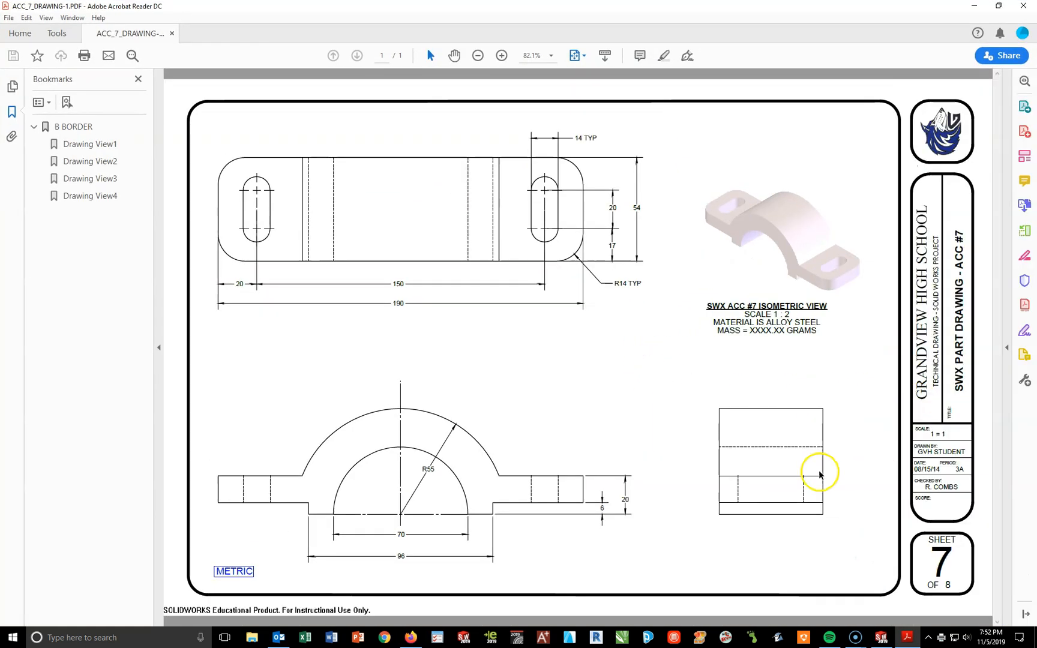
{"action": "left_click", "coordinate": [159, 347]}
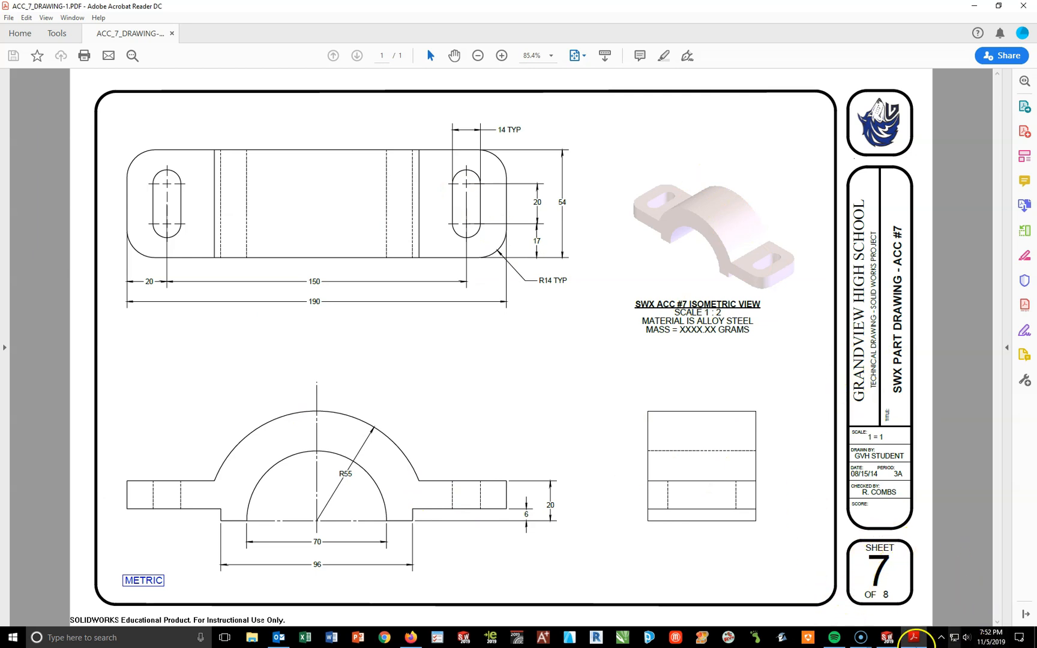
Step: Switch to SOLIDWORKS and create a new drawing from the GHS B METRIC template
{"action": "left_click", "coordinate": [886, 637]}
{"action": "left_click", "coordinate": [304, 10]}
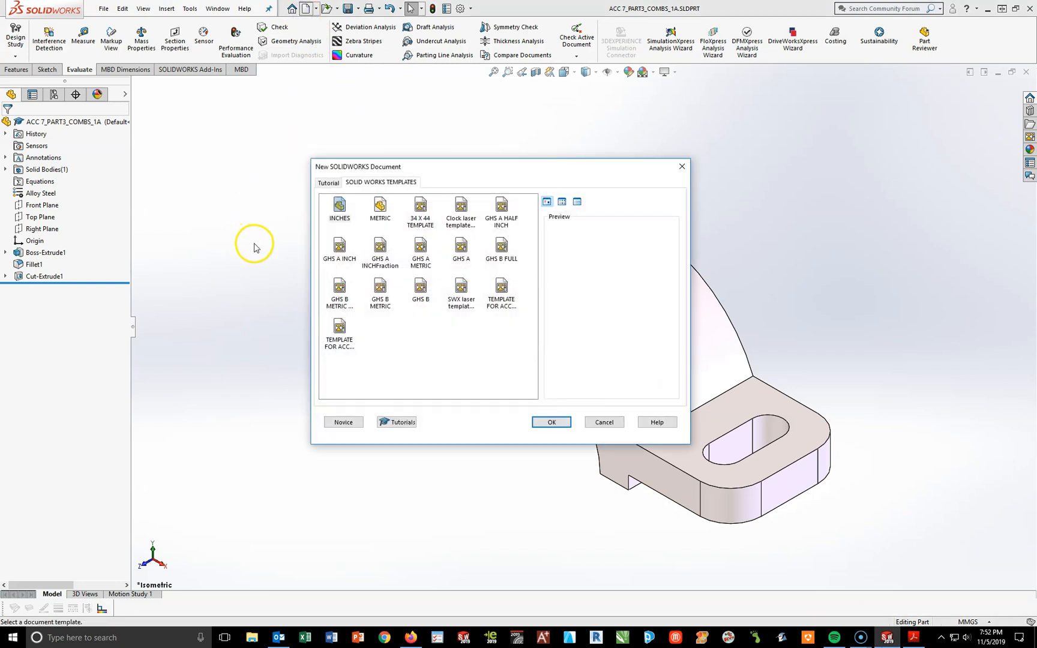
{"action": "left_click", "coordinate": [381, 288]}
{"action": "left_click", "coordinate": [554, 422]}
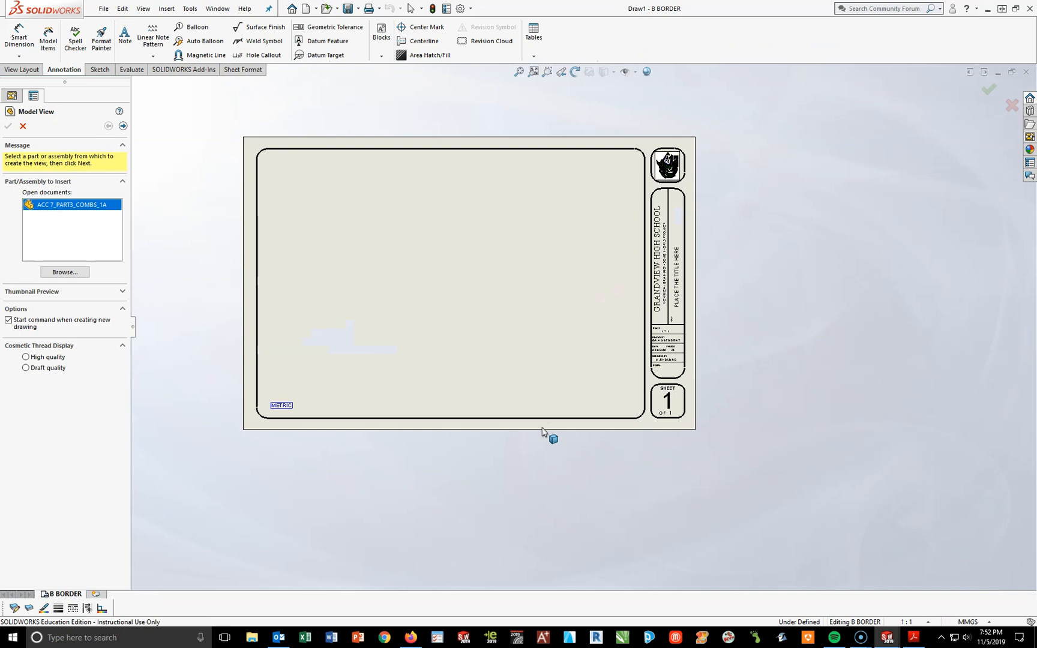
Step: Place a front view of the Part 3 bracket low on the sheet, with hidden lines visible and a custom scale of 1:1
{"action": "left_click", "coordinate": [73, 209]}
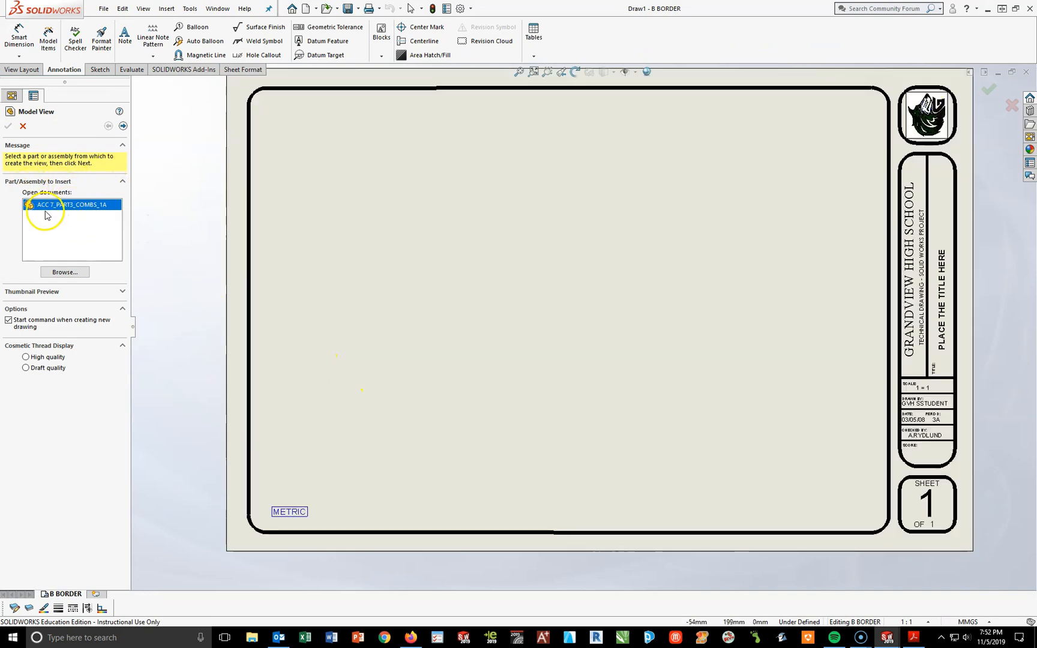
{"action": "left_click", "coordinate": [123, 126]}
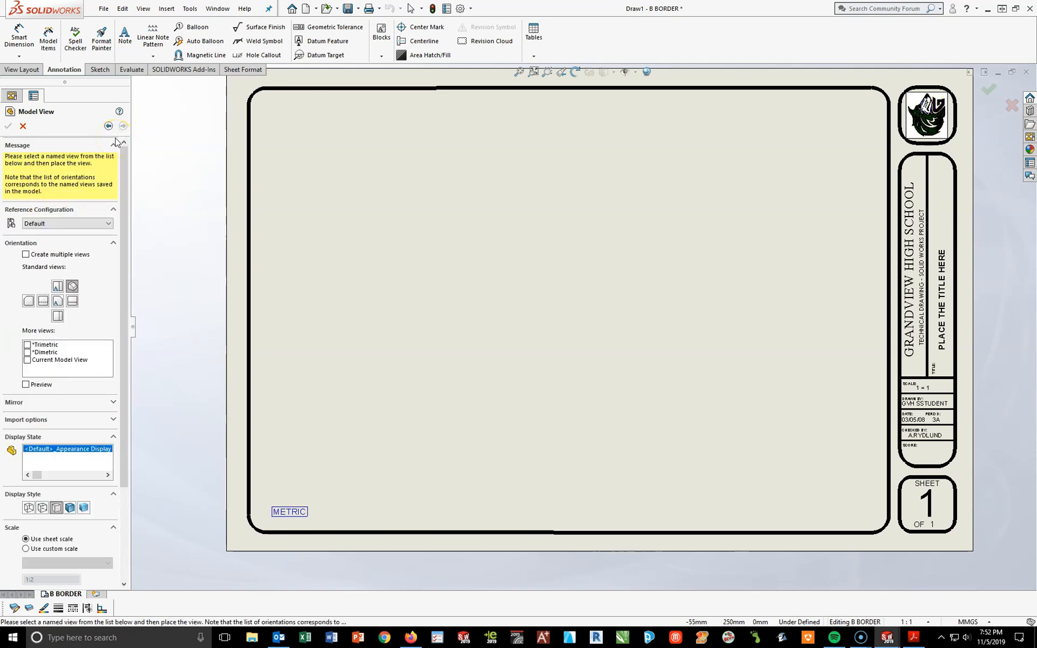
{"action": "left_click", "coordinate": [68, 211]}
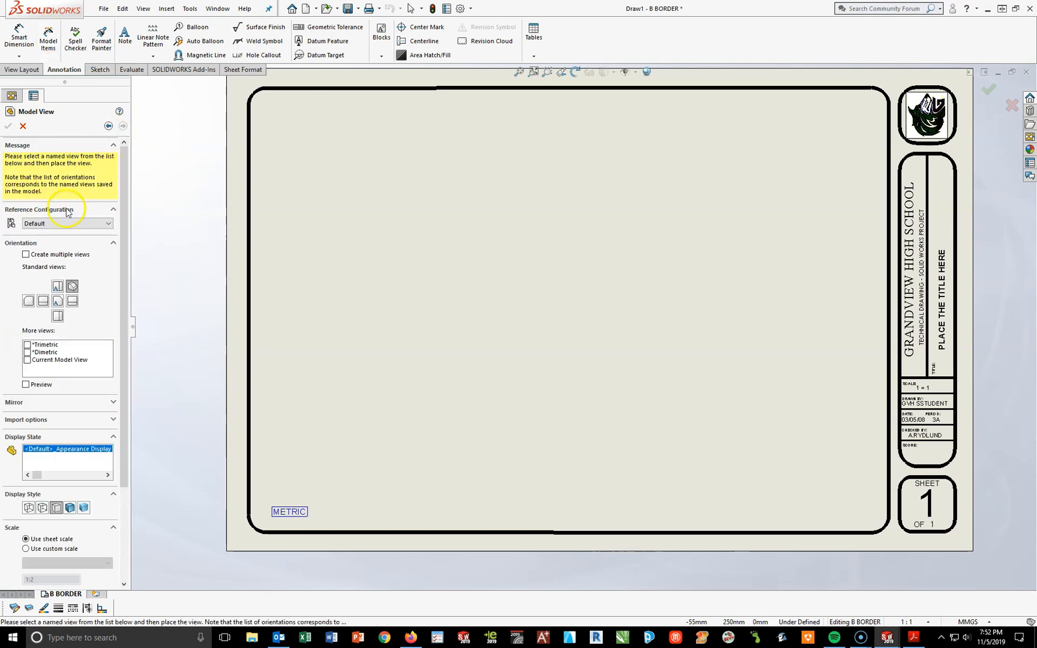
{"action": "left_click", "coordinate": [59, 301]}
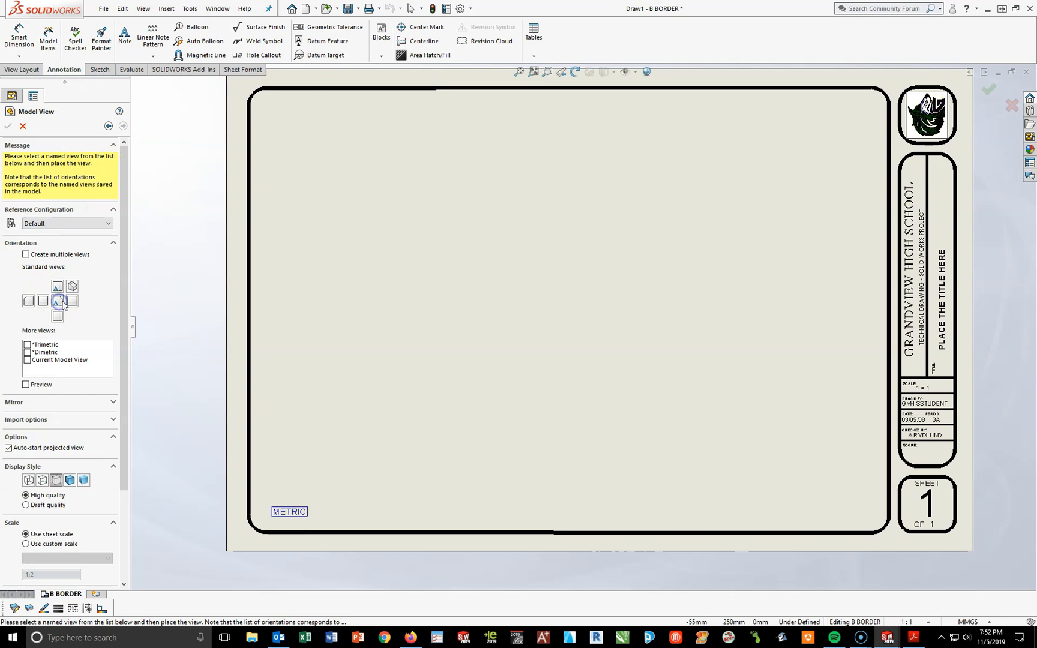
{"action": "left_click", "coordinate": [26, 385]}
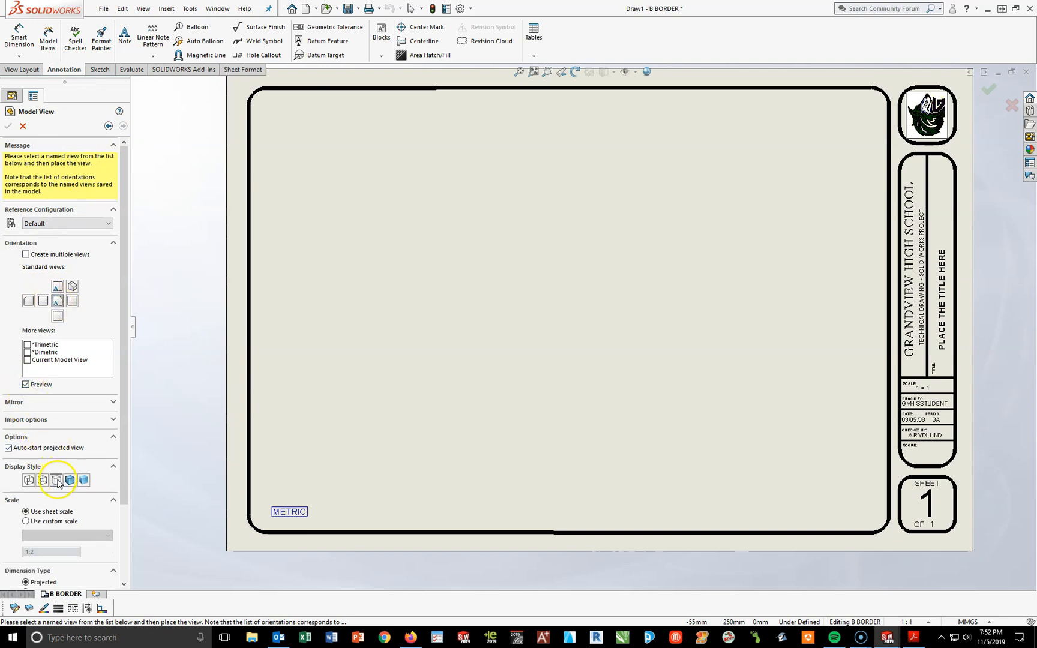
{"action": "scroll", "coordinate": [118, 467], "scroll_direction": "down", "scroll_amount": 3}
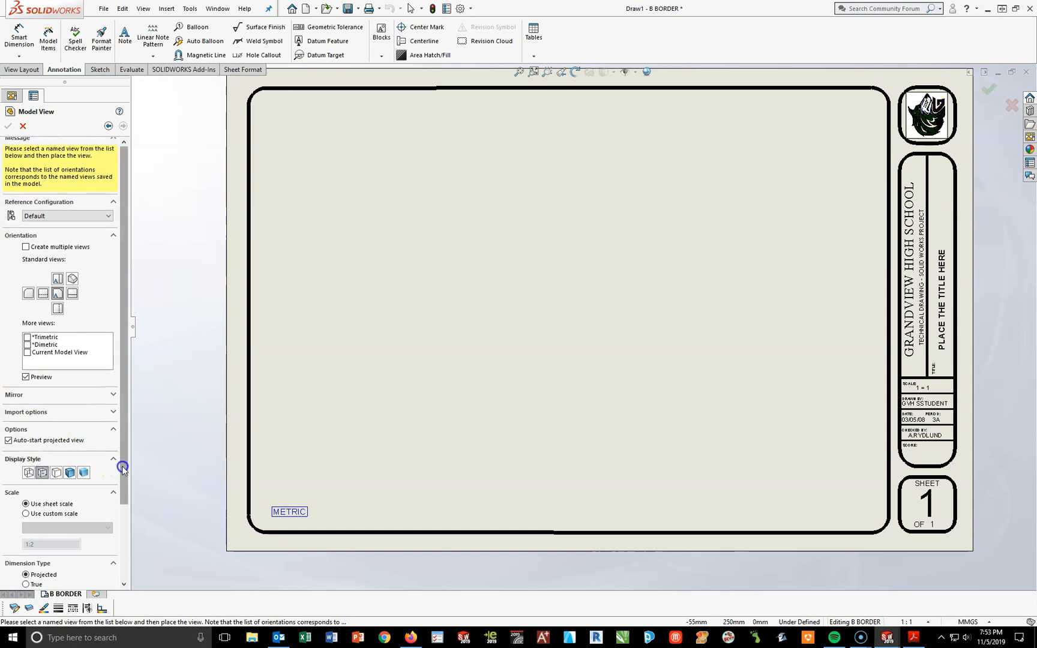
{"action": "left_click", "coordinate": [26, 427]}
{"action": "left_click", "coordinate": [30, 442]}
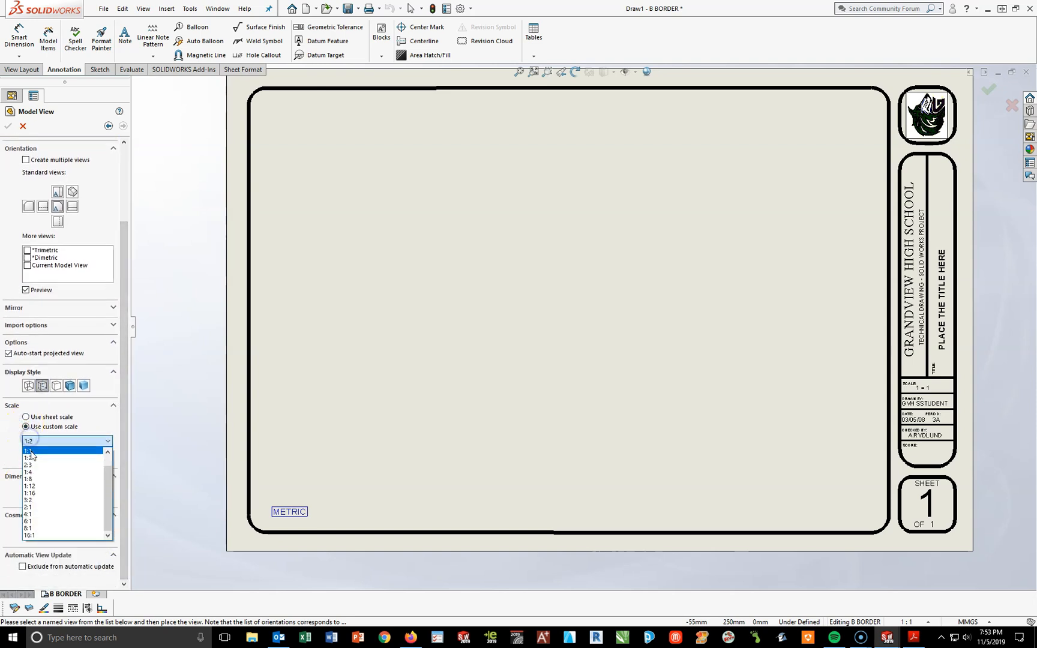
{"action": "left_click", "coordinate": [32, 451]}
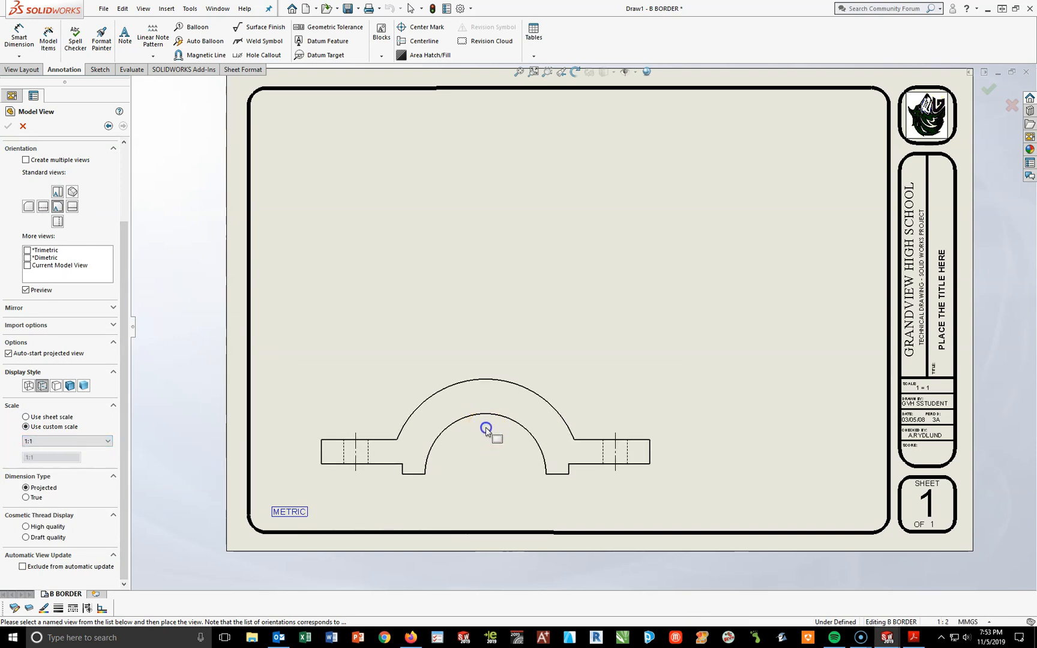
{"action": "left_click", "coordinate": [486, 429]}
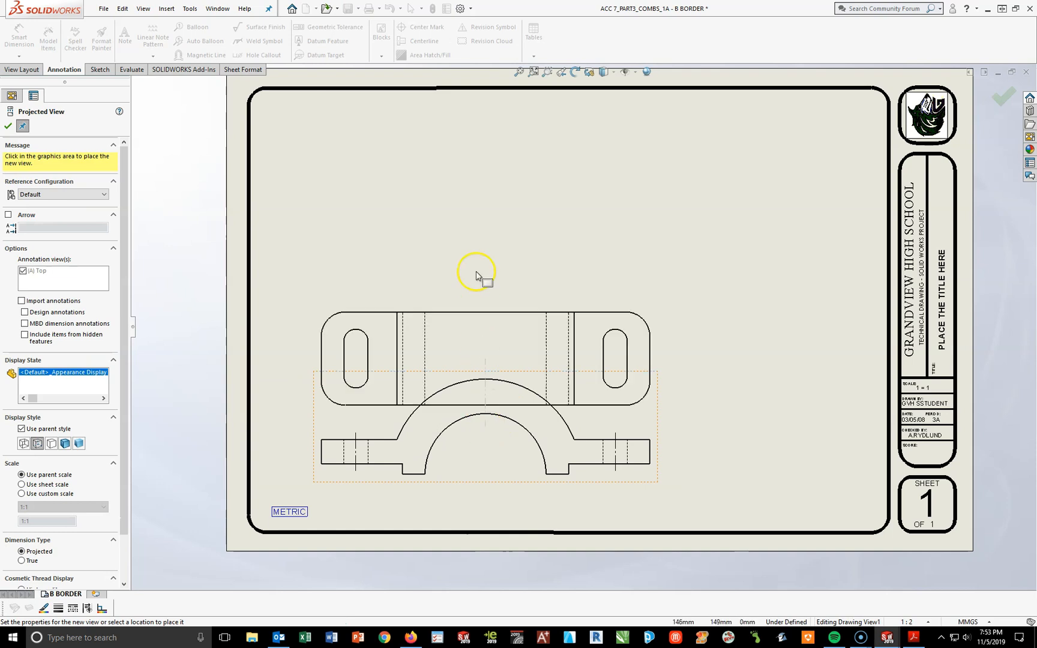
Step: Project top, right and isometric views from the front view, and shift the front view toward the sheet's lower-left corner
{"action": "left_click", "coordinate": [485, 191]}
{"action": "left_click", "coordinate": [798, 469]}
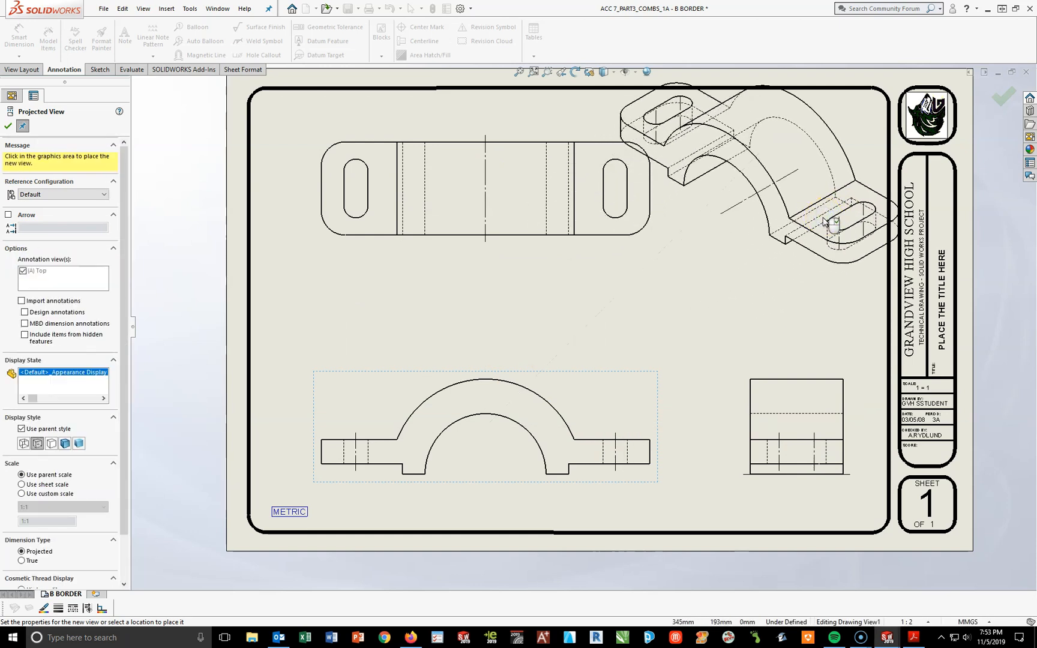
{"action": "right_click", "coordinate": [824, 222]}
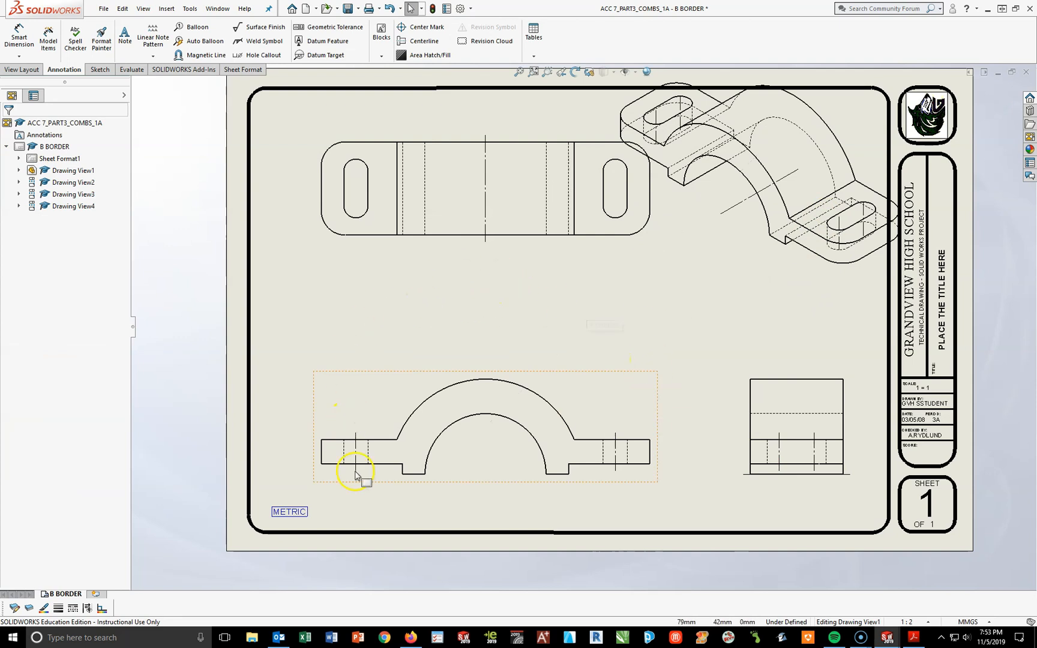
{"action": "left_click_drag", "start_coordinate": [376, 478], "coordinate": [335, 493]}
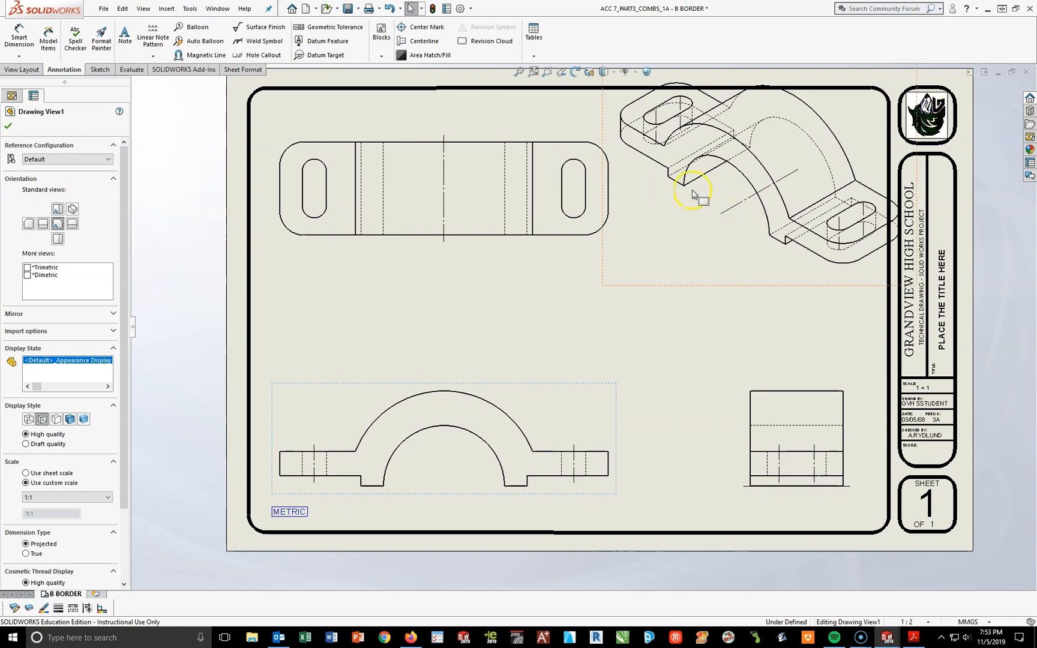
Step: Display the isometric view as shaded with edges at a custom scale of 1:2
{"action": "left_click", "coordinate": [676, 223]}
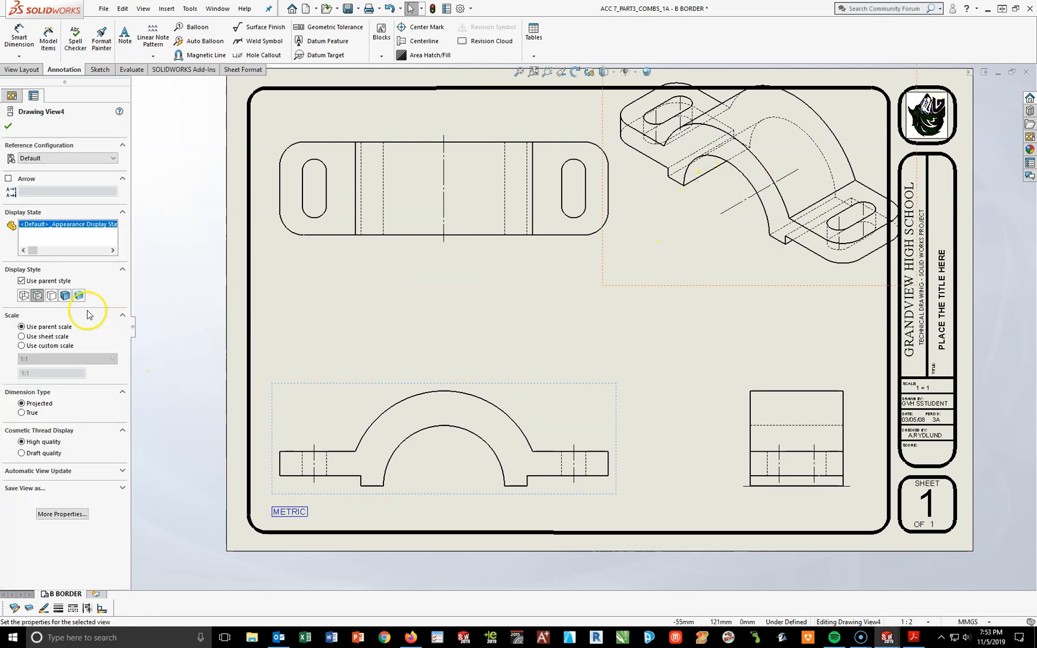
{"action": "left_click", "coordinate": [65, 295]}
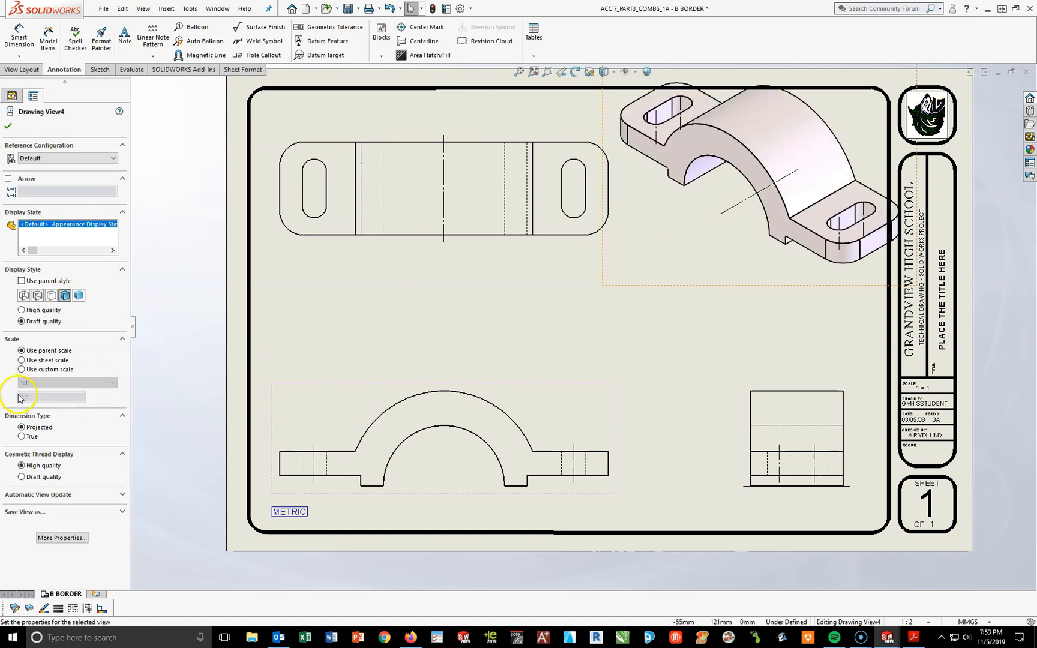
{"action": "left_click", "coordinate": [22, 369]}
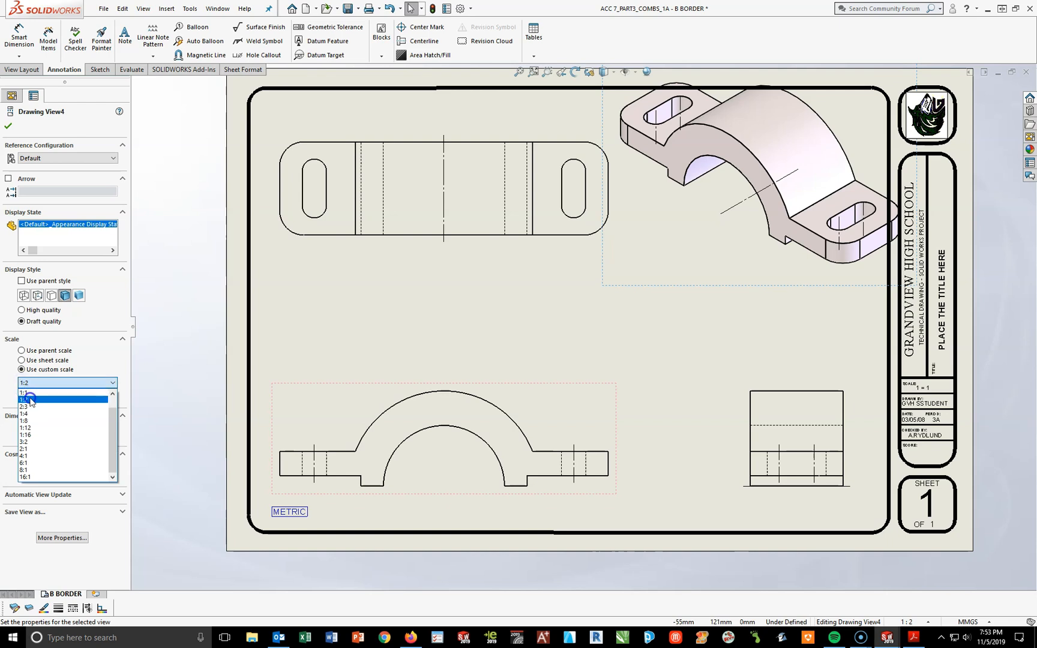
{"action": "left_click", "coordinate": [26, 399]}
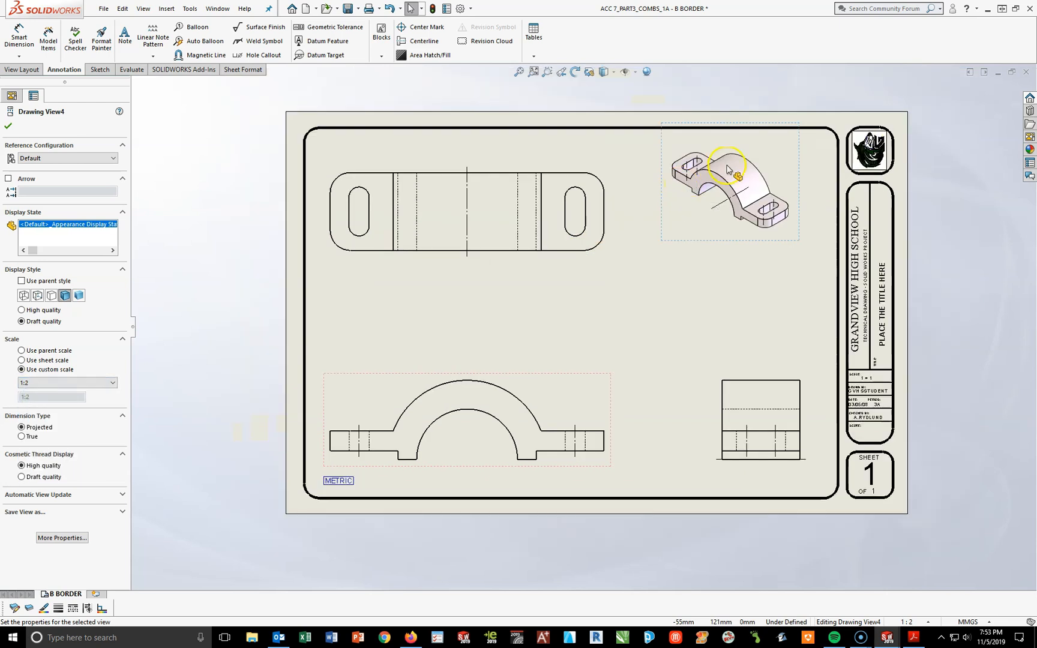
Step: Delete the centerlines from the isometric view and shift the view slightly down and toward the title block
{"action": "scroll", "coordinate": [690, 197], "scroll_direction": "down", "scroll_amount": 10}
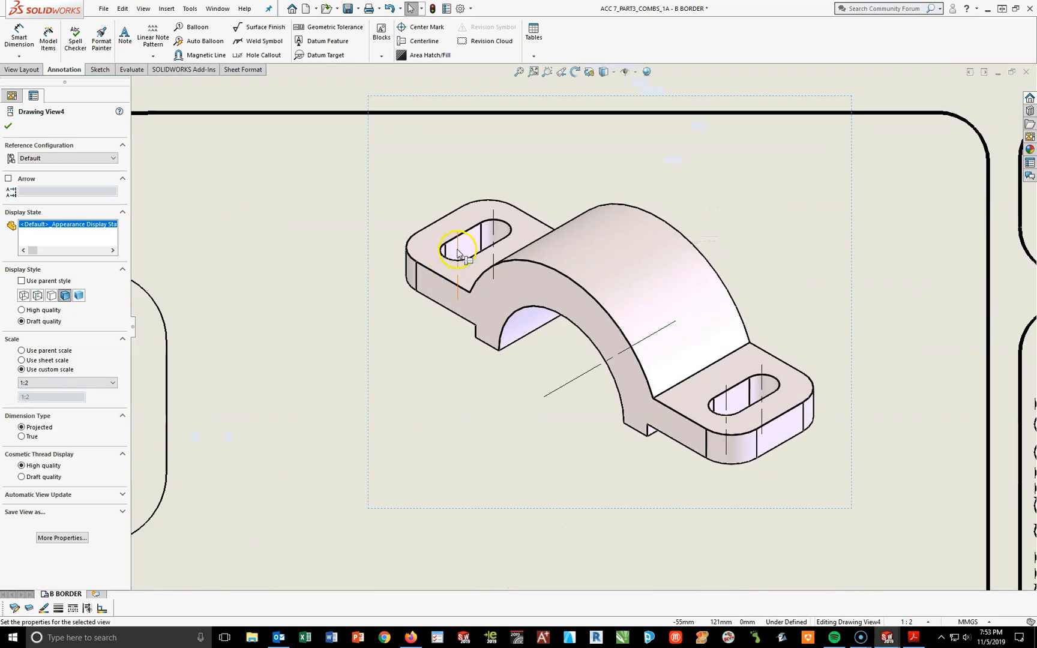
{"action": "left_click", "coordinate": [458, 250]}
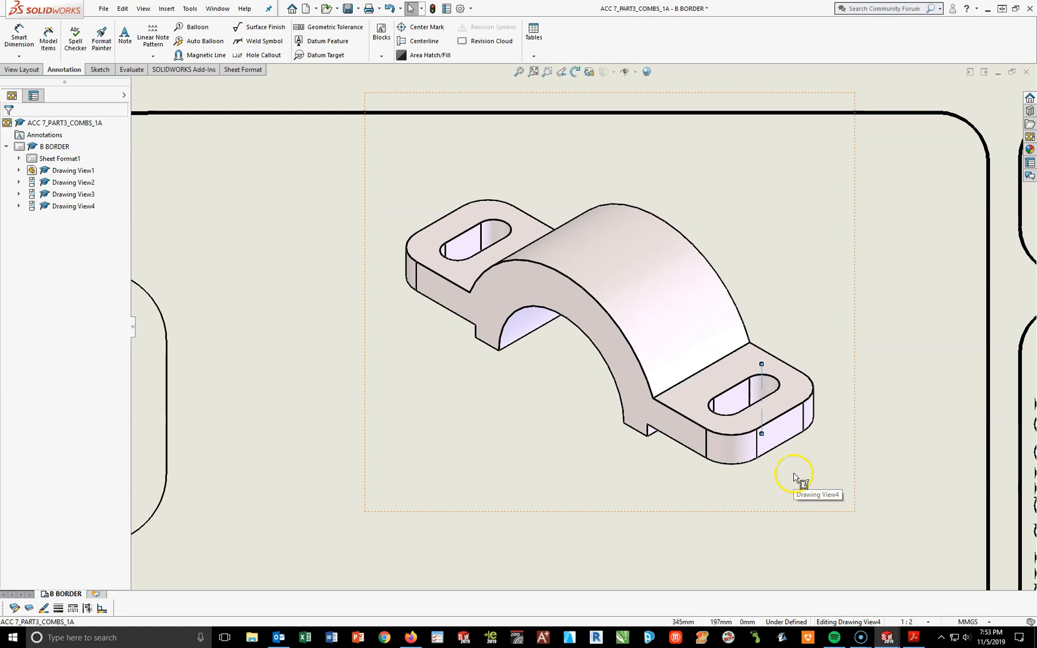
{"action": "left_click_drag", "start_coordinate": [855, 423], "coordinate": [887, 477]}
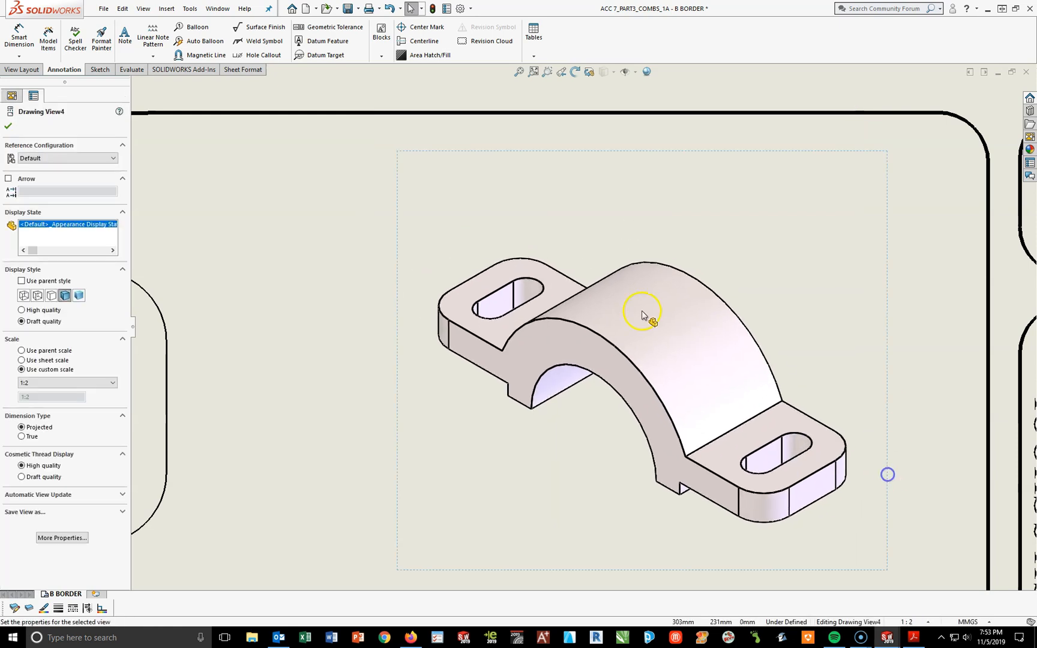
Step: Change the isometric view to shaded without edges and turn on RealView graphics
{"action": "scroll", "coordinate": [600, 308], "scroll_direction": "up", "scroll_amount": 2}
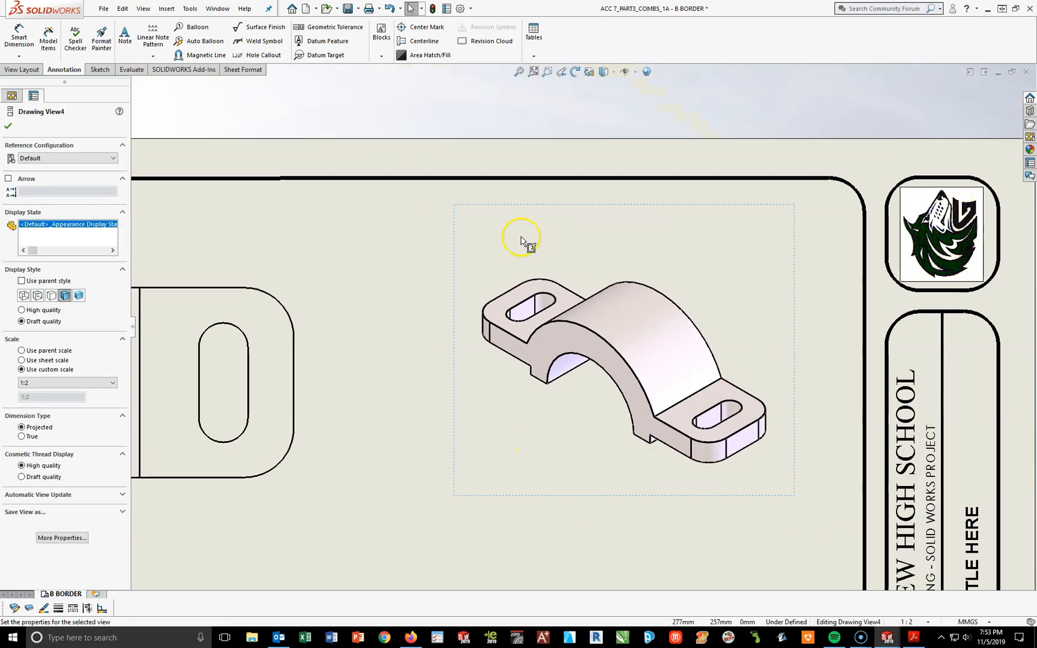
{"action": "left_click", "coordinate": [78, 295]}
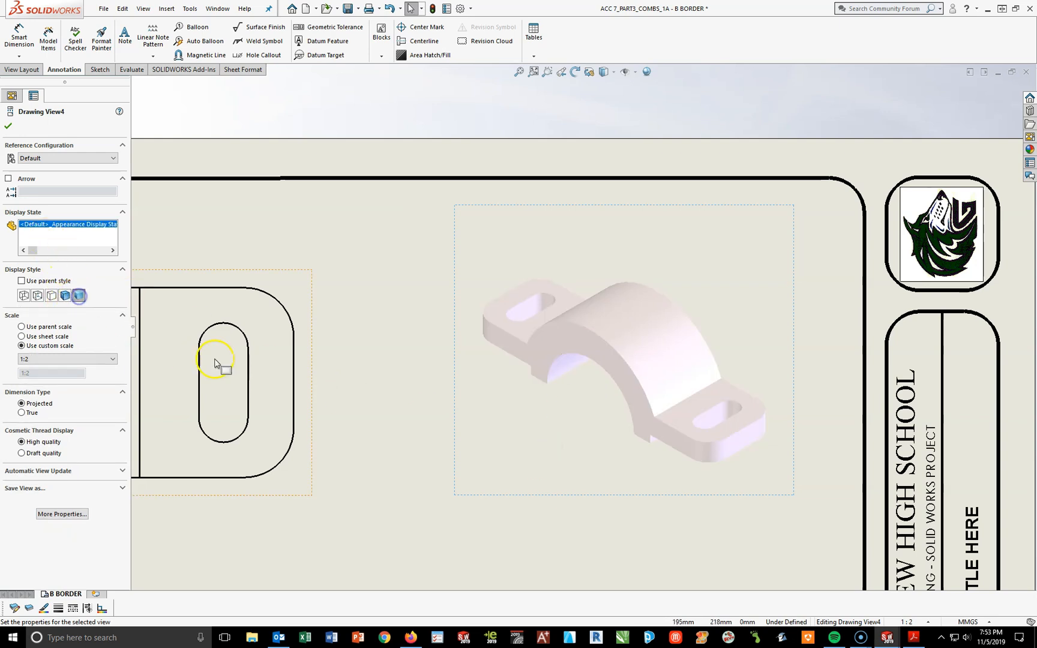
{"action": "left_click", "coordinate": [647, 69]}
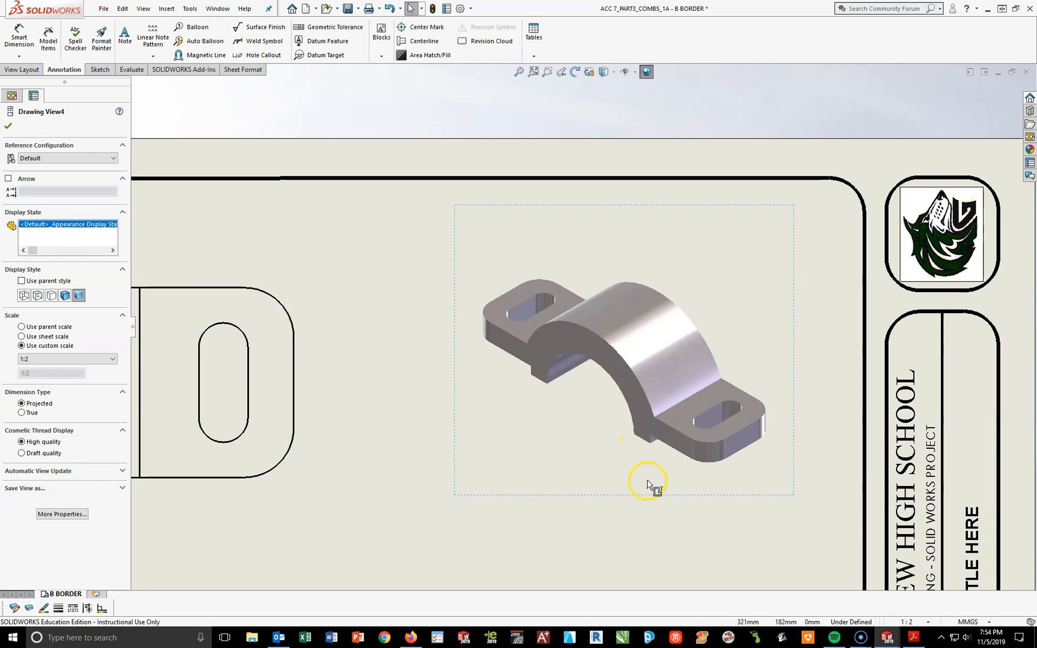
{"action": "scroll", "coordinate": [671, 482], "scroll_direction": "up", "scroll_amount": 4}
{"action": "scroll", "coordinate": [630, 432], "scroll_direction": "down", "scroll_amount": 1}
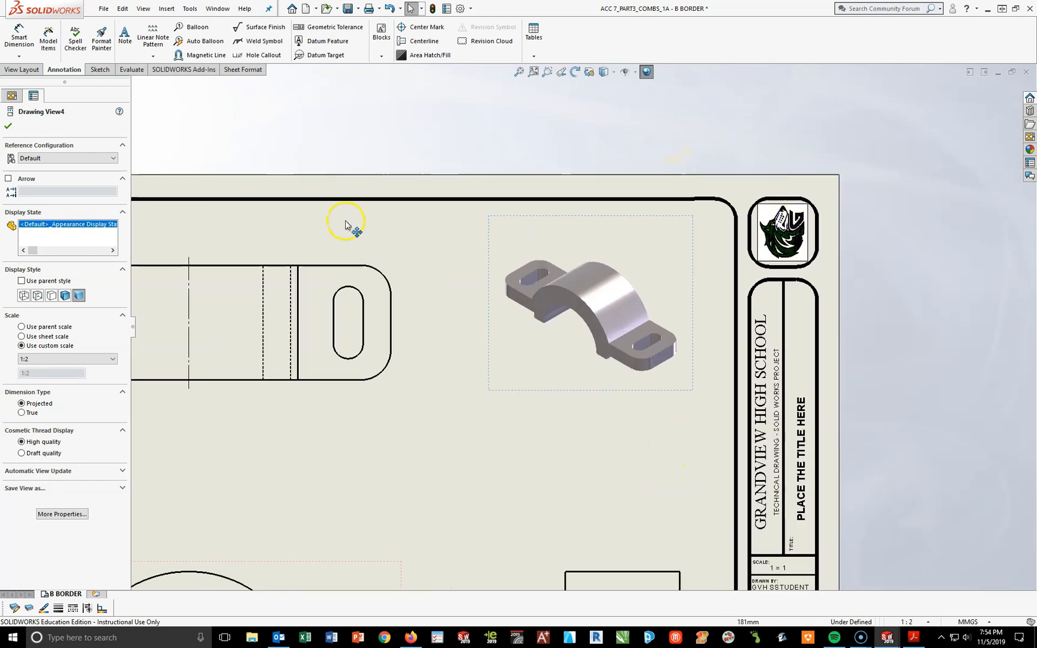
Step: Switch to the reference PDF in Adobe Acrobat Reader DC and copy the four-line note beneath its isometric view
{"action": "left_click", "coordinate": [913, 637]}
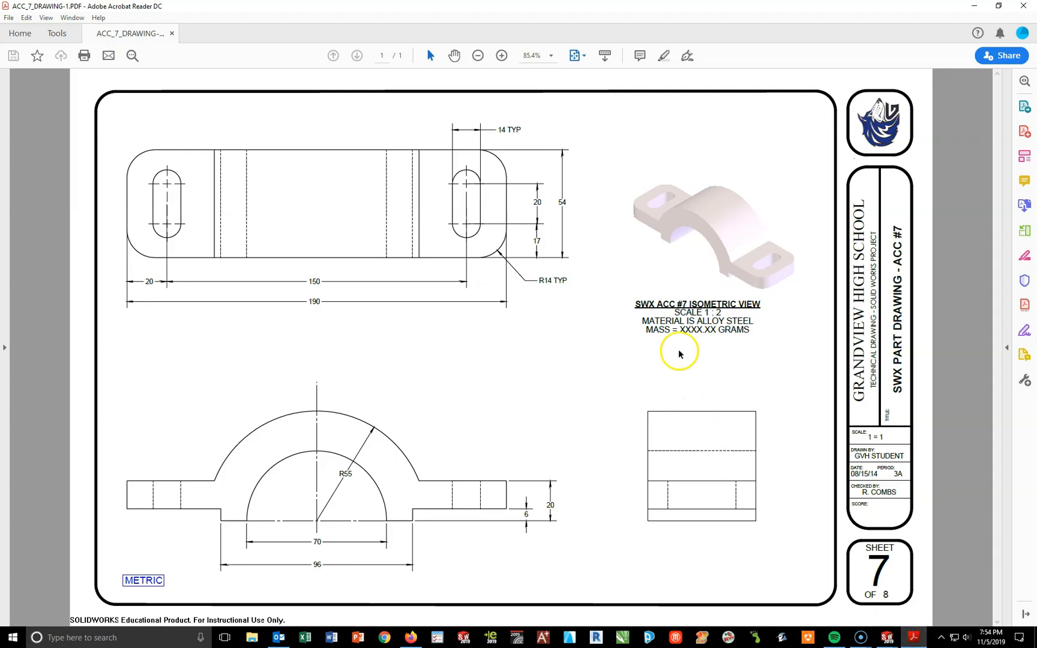
{"action": "left_click_drag", "start_coordinate": [634, 303], "coordinate": [737, 334]}
{"action": "key", "text": "ctrl+c"}
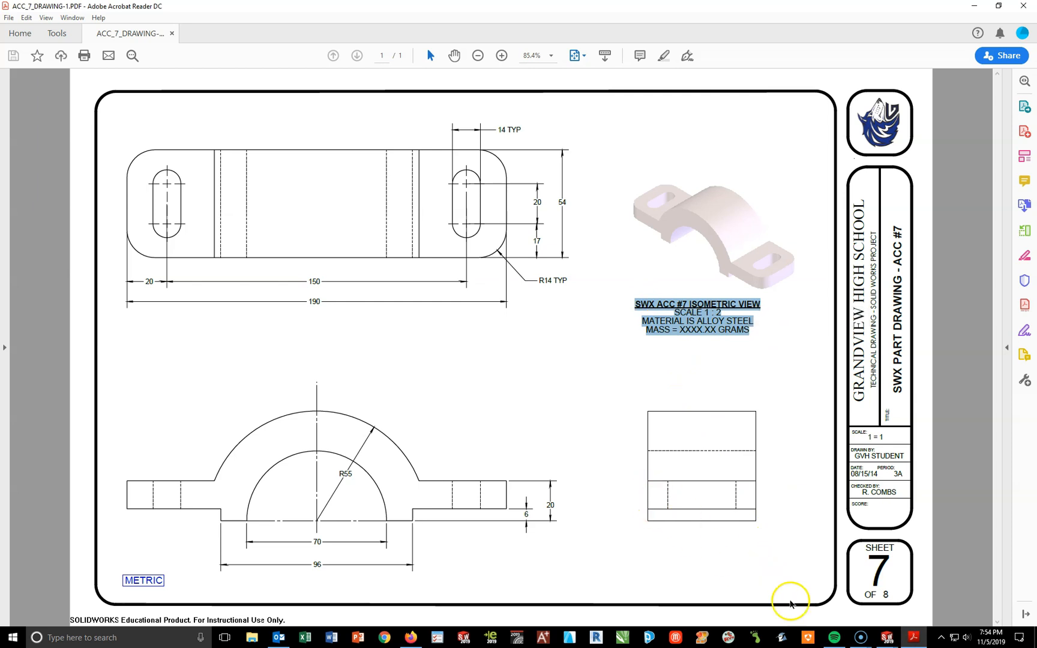
Step: Switch to the SOLIDWORKS drawing and paste the copied text as a new note below the isometric view
{"action": "mouse_move", "coordinate": [887, 637]}
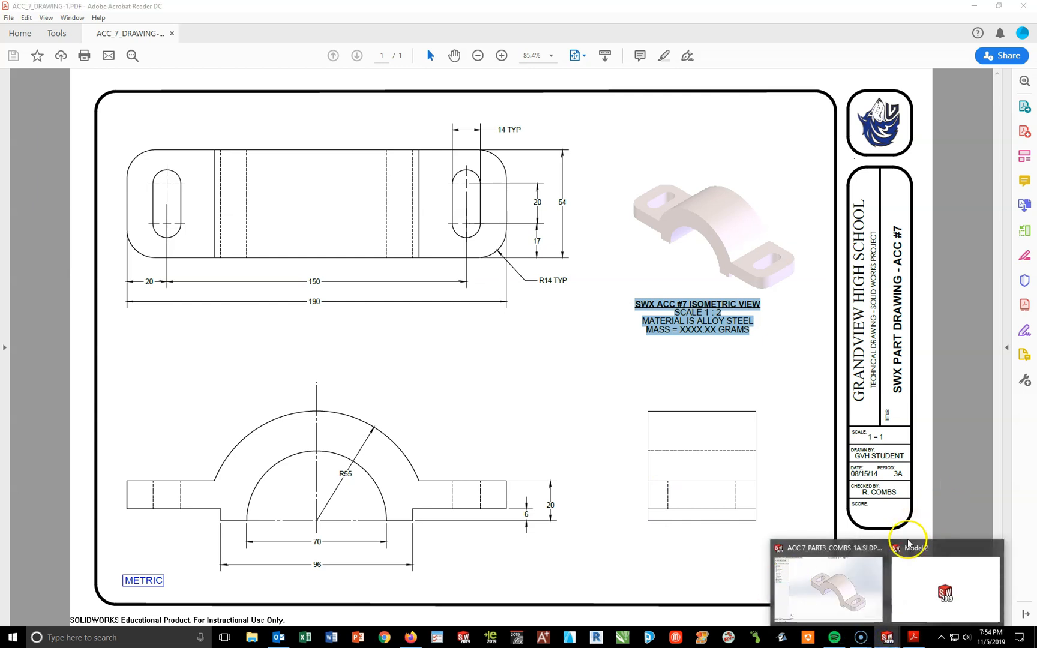
{"action": "left_click", "coordinate": [910, 570]}
{"action": "left_click", "coordinate": [126, 36]}
{"action": "left_click", "coordinate": [574, 390]}
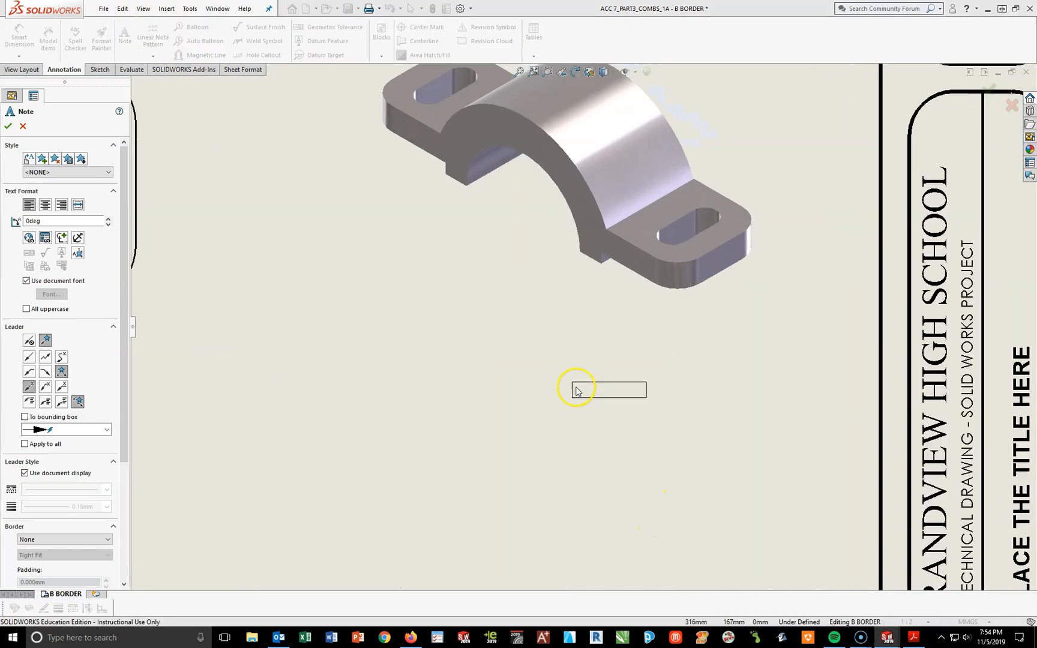
{"action": "left_click", "coordinate": [480, 322]}
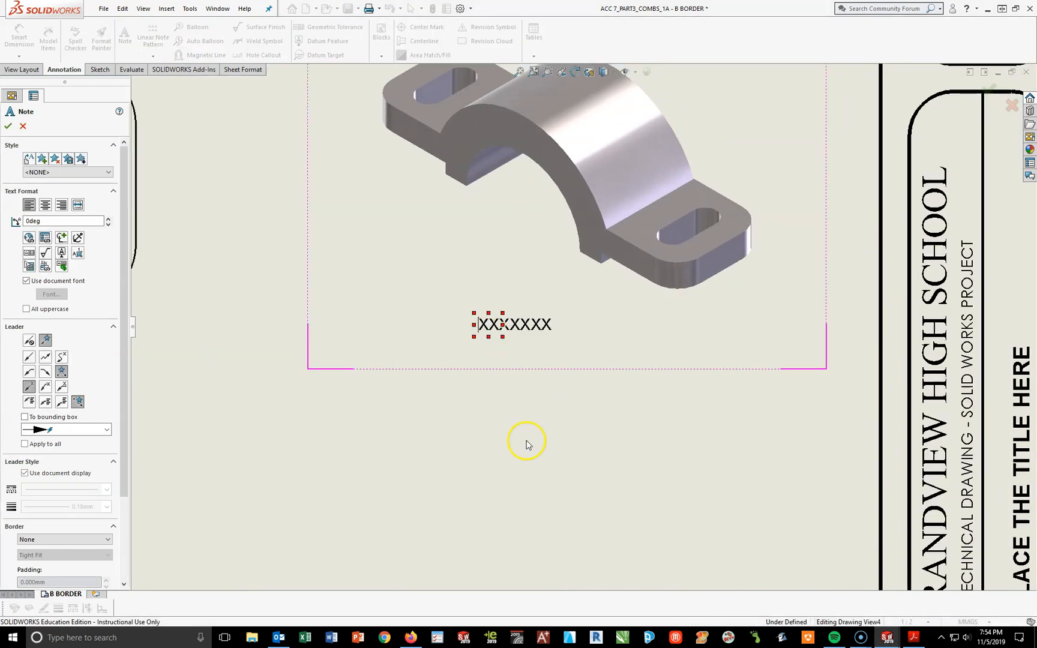
{"action": "key", "text": "ctrl+v"}
{"action": "left_click", "coordinate": [576, 383]}
Step: Center all lines of the note, underline its heading "SWX ACC #7 ISOMETRIC VIEW", and finish placing notes
{"action": "left_click_drag", "start_coordinate": [725, 402], "coordinate": [477, 340]}
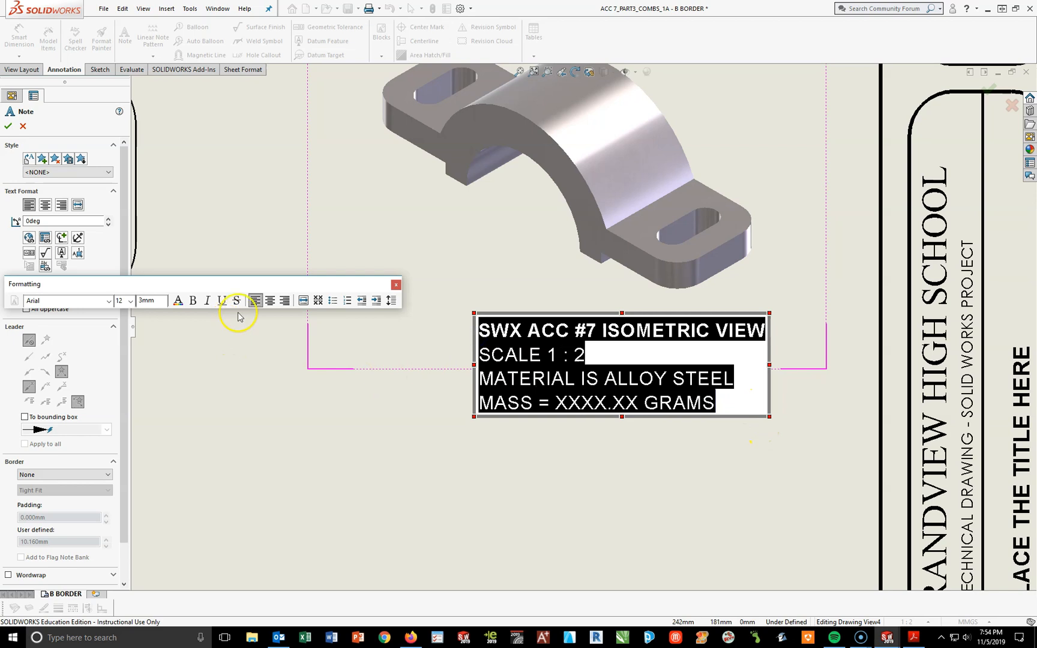
{"action": "left_click", "coordinate": [269, 300]}
{"action": "left_click", "coordinate": [564, 332]}
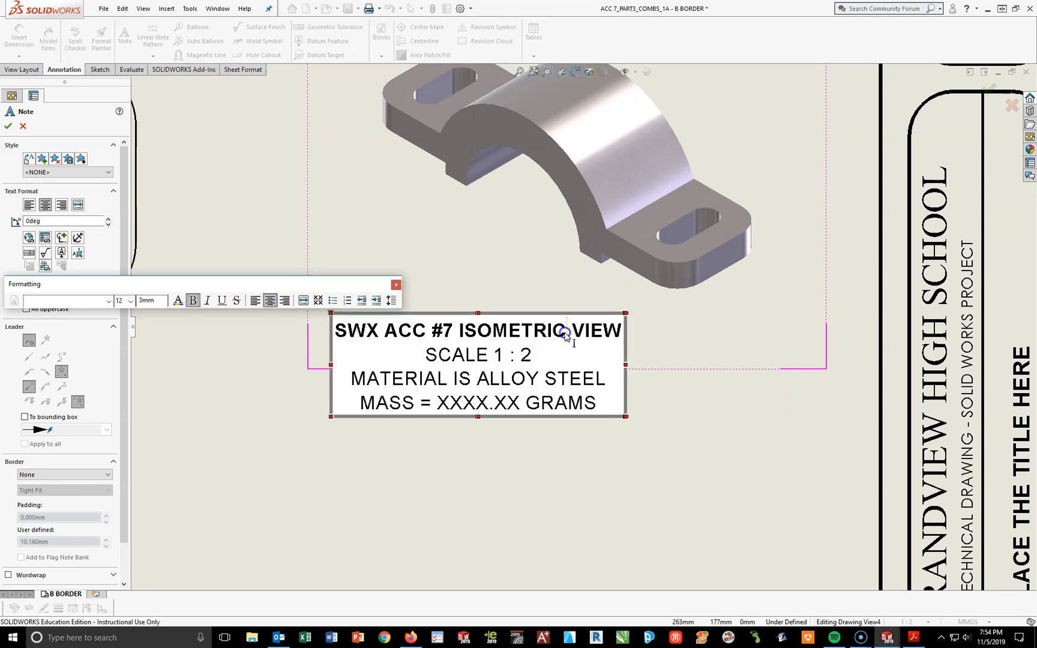
{"action": "left_click_drag", "start_coordinate": [621, 334], "coordinate": [348, 333]}
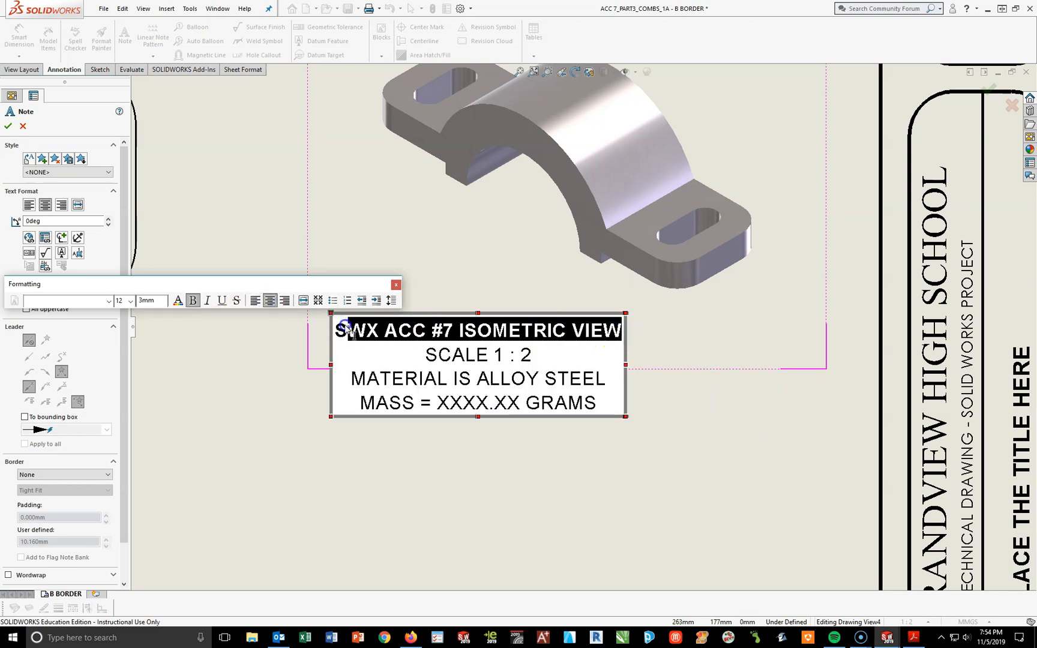
{"action": "left_click", "coordinate": [221, 300]}
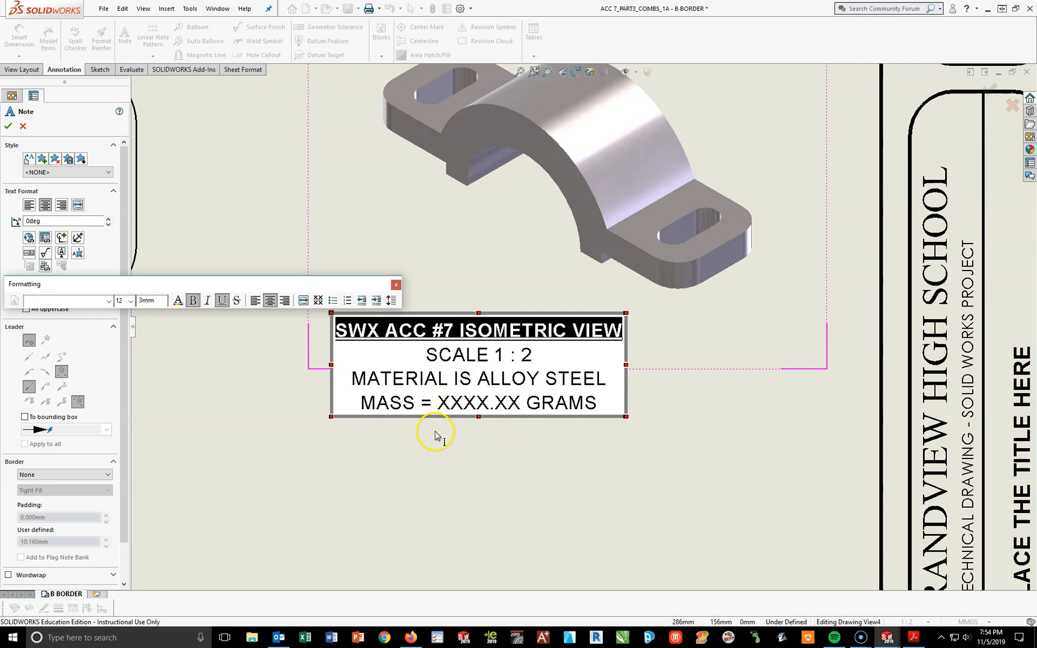
{"action": "left_click", "coordinate": [433, 451]}
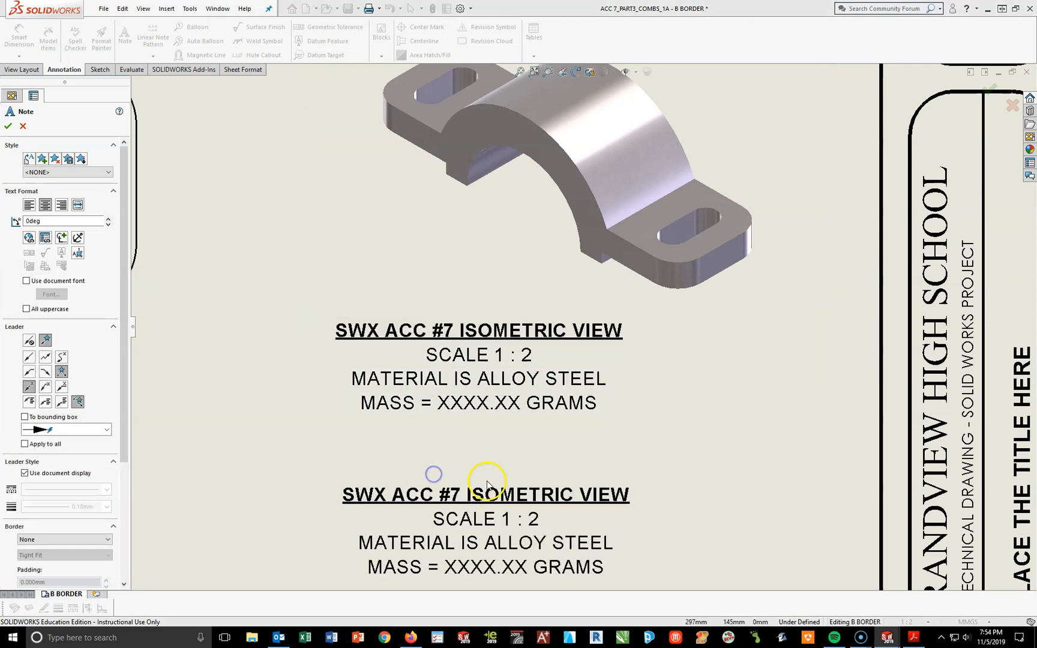
{"action": "key", "text": "Escape"}
Step: Move the note slightly sideways so it sits beneath the isometric view
{"action": "scroll", "coordinate": [597, 463], "scroll_direction": "up", "scroll_amount": 4}
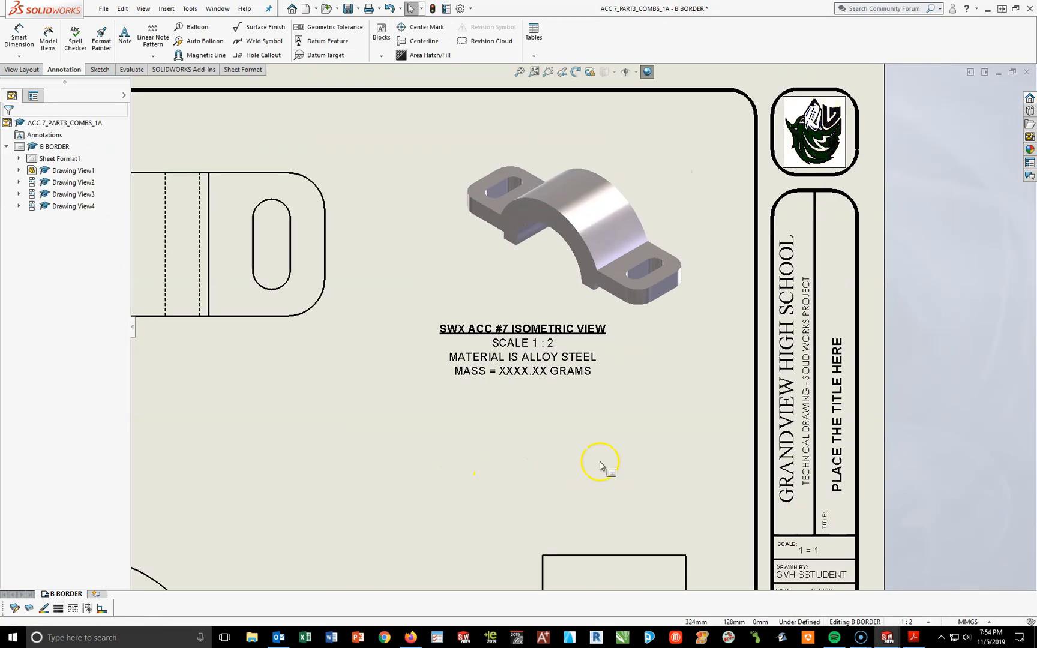
{"action": "mouse_move", "coordinate": [568, 342]}
{"action": "left_mouse_down"}
{"action": "mouse_move", "coordinate": [622, 357]}
{"action": "mouse_move", "coordinate": [584, 344]}
{"action": "left_mouse_up"}
{"action": "left_click", "coordinate": [588, 417]}
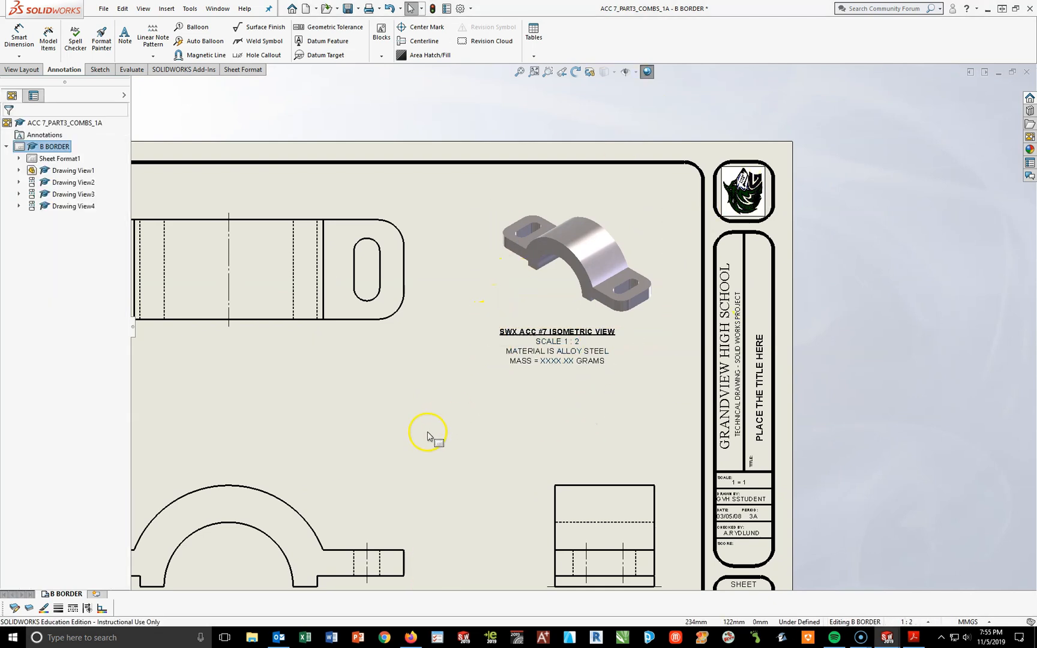
Step: Switch to the reference PDF and enlarge it to 150% to examine the front view's centerlines and dimensions
{"action": "mouse_move", "coordinate": [325, 425]}
{"action": "middle_mouse_down"}
{"action": "mouse_move", "coordinate": [583, 424]}
{"action": "mouse_move", "coordinate": [655, 346]}
{"action": "middle_mouse_up"}
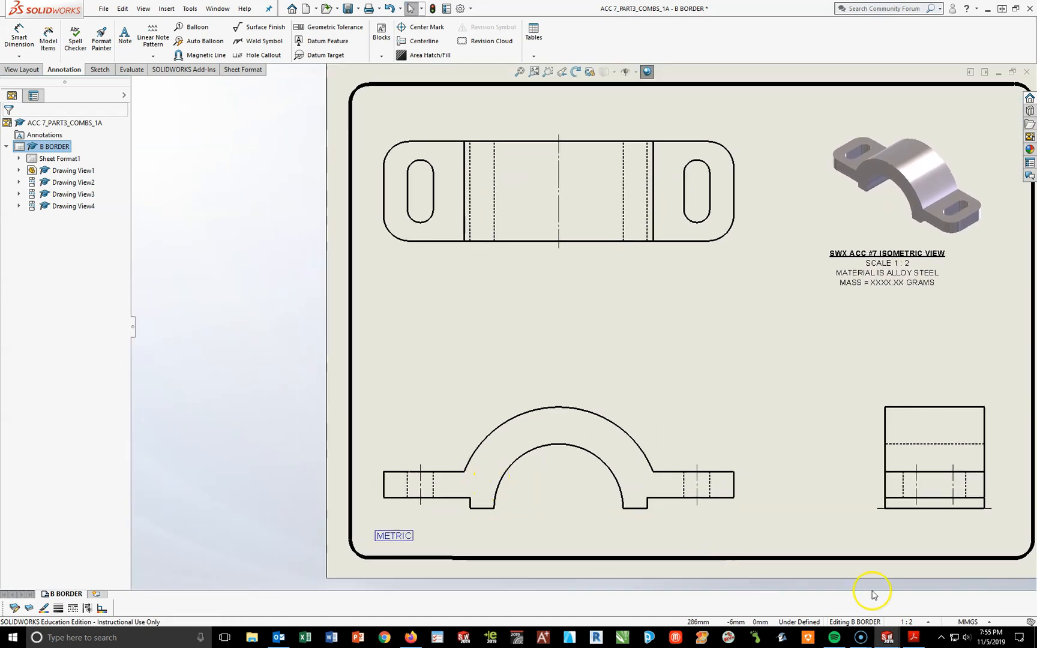
{"action": "left_click", "coordinate": [913, 637]}
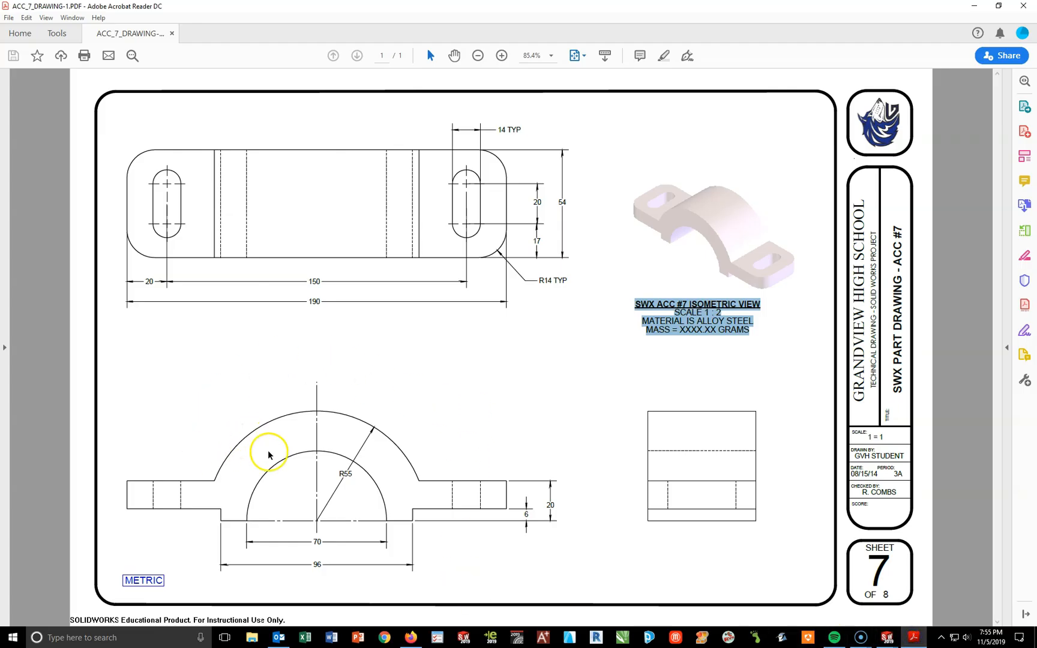
{"action": "left_click", "coordinate": [501, 55]}
{"action": "left_click", "coordinate": [501, 55]}
{"action": "left_click", "coordinate": [501, 55]}
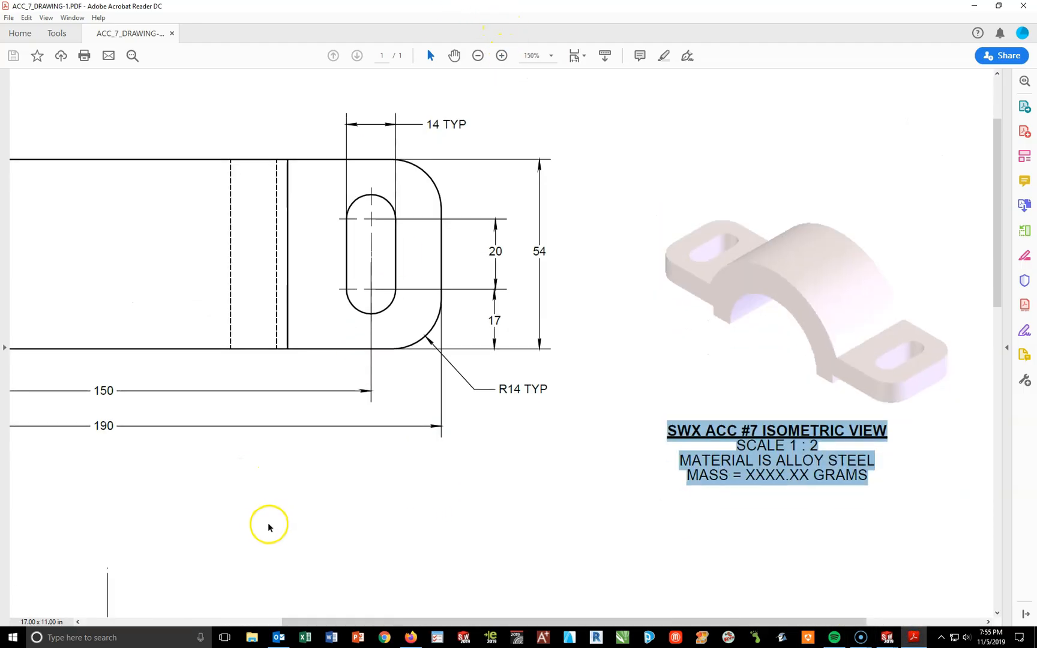
{"action": "scroll", "coordinate": [265, 534], "scroll_direction": "down", "scroll_amount": 6}
{"action": "left_click_drag", "start_coordinate": [349, 622], "coordinate": [238, 606]}
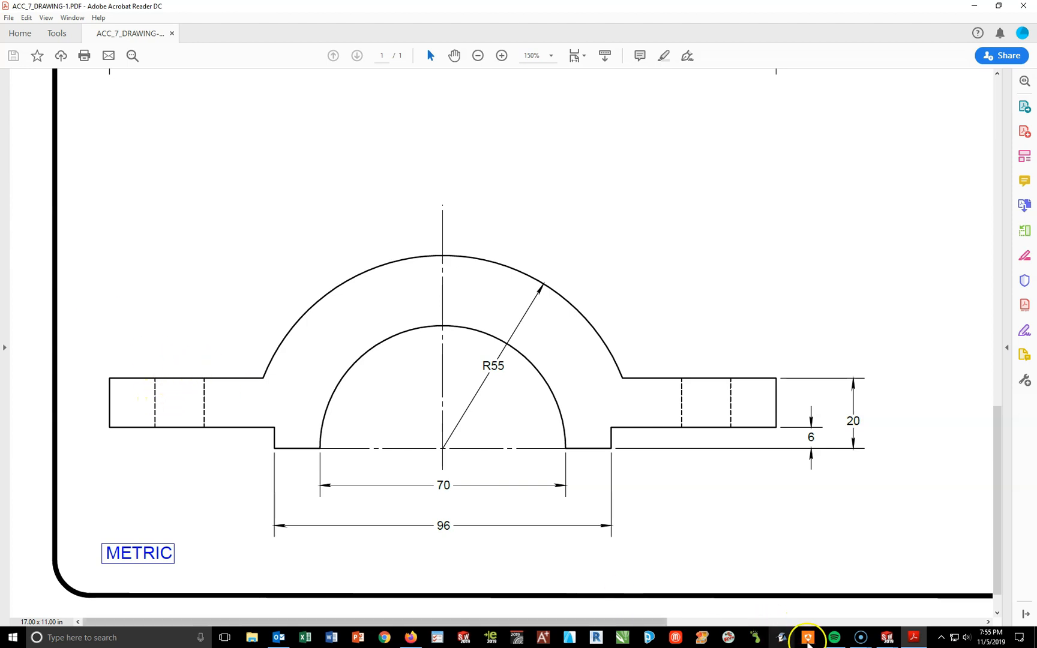
Step: Switch to the SOLIDWORKS drawing and sketch a horizontal centerline between the inner arc's two lower endpoints in the front view
{"action": "mouse_move", "coordinate": [886, 639]}
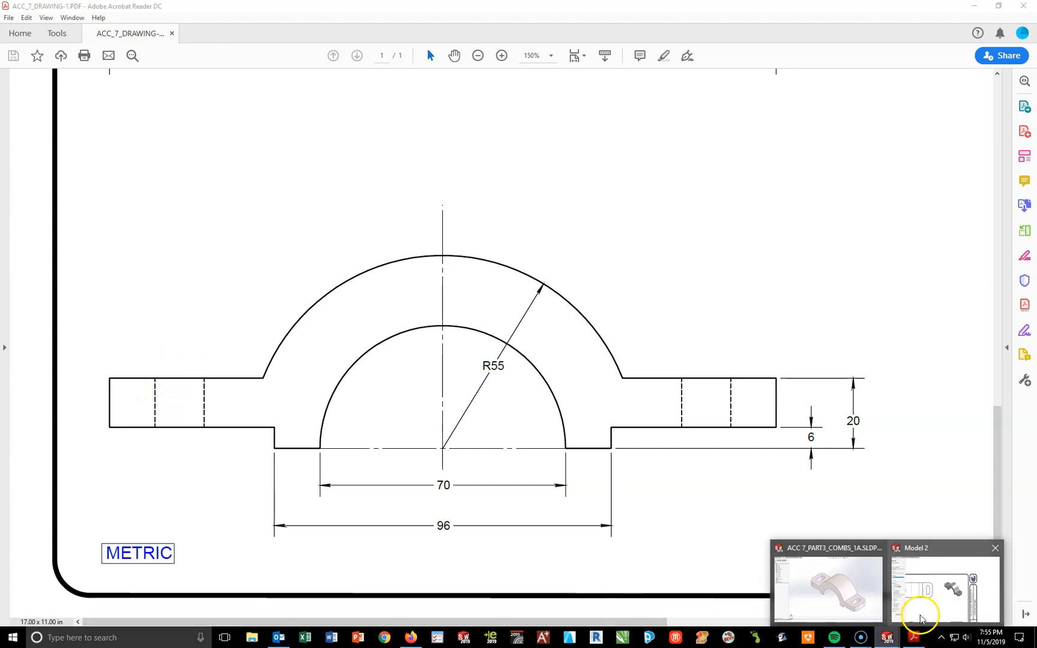
{"action": "left_click", "coordinate": [926, 609]}
{"action": "scroll", "coordinate": [452, 462], "scroll_direction": "up", "scroll_amount": 3}
{"action": "scroll", "coordinate": [430, 493], "scroll_direction": "down", "scroll_amount": 8}
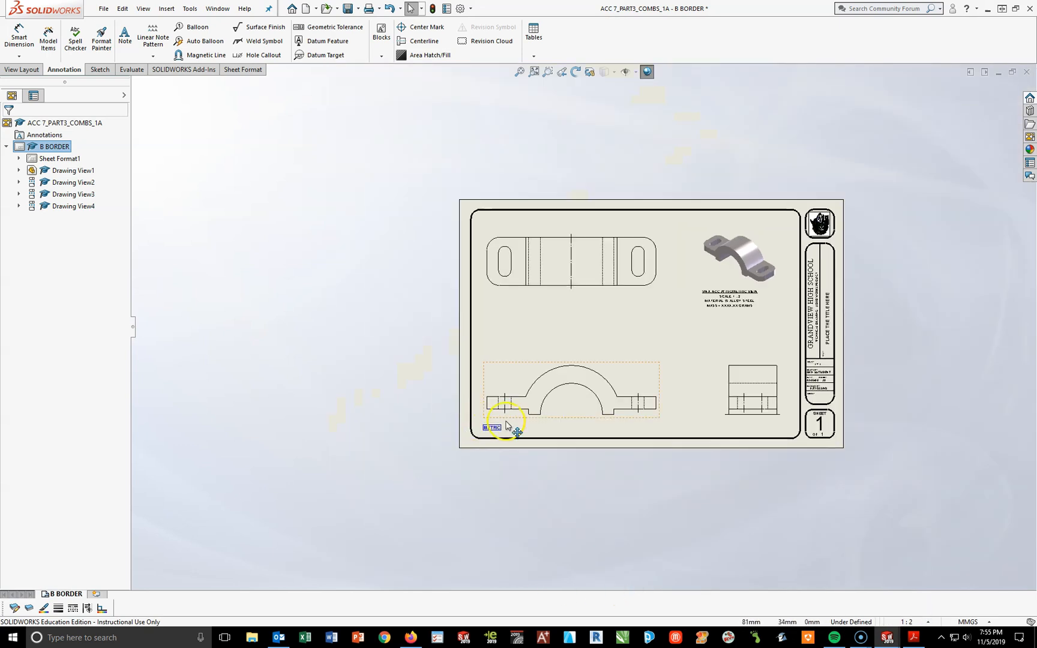
{"action": "middle_click_drag", "start_coordinate": [800, 365], "coordinate": [662, 422]}
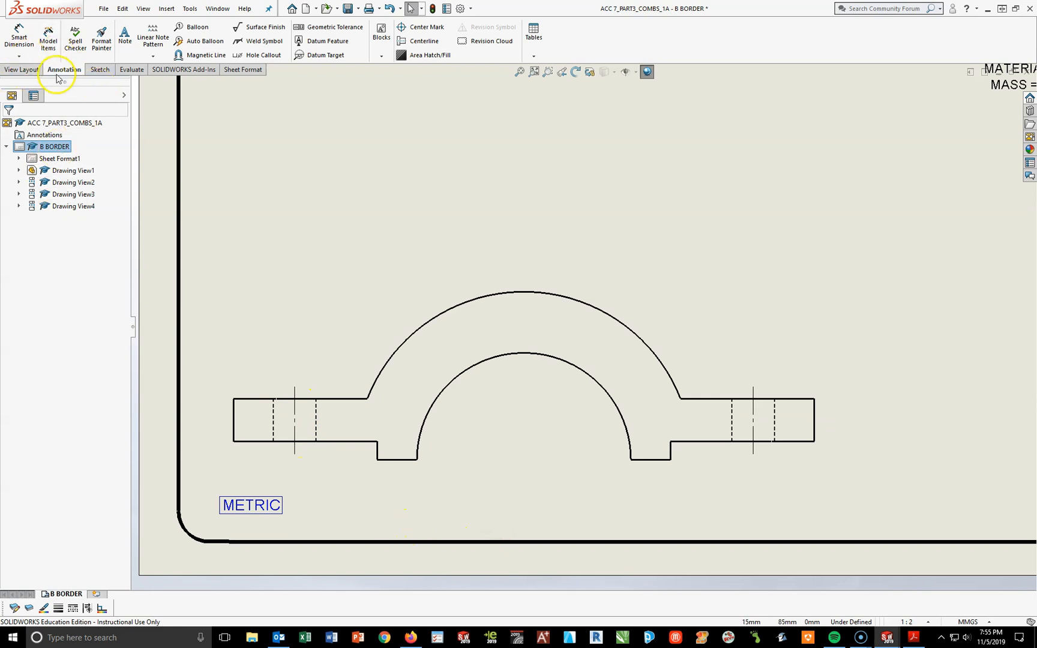
{"action": "left_click", "coordinate": [99, 70]}
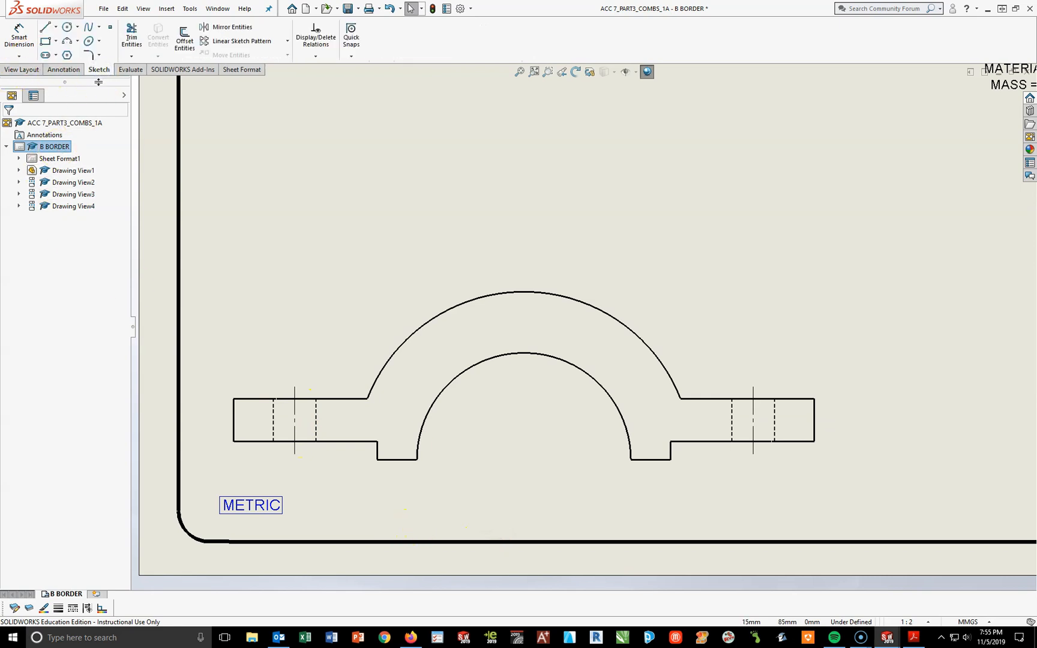
{"action": "left_click", "coordinate": [56, 28]}
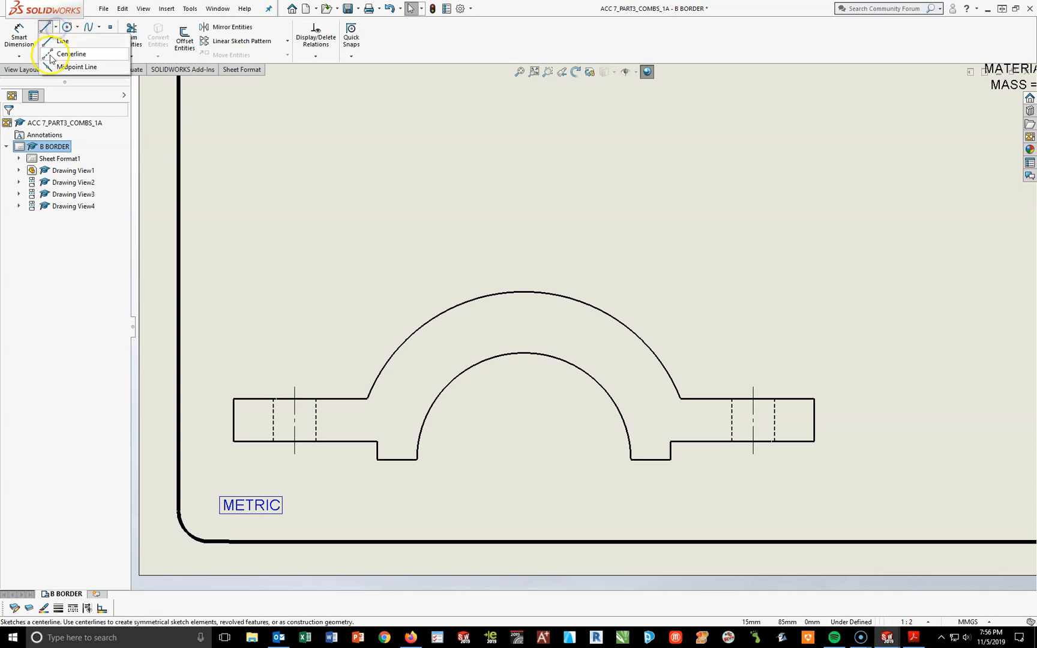
{"action": "left_click", "coordinate": [50, 52]}
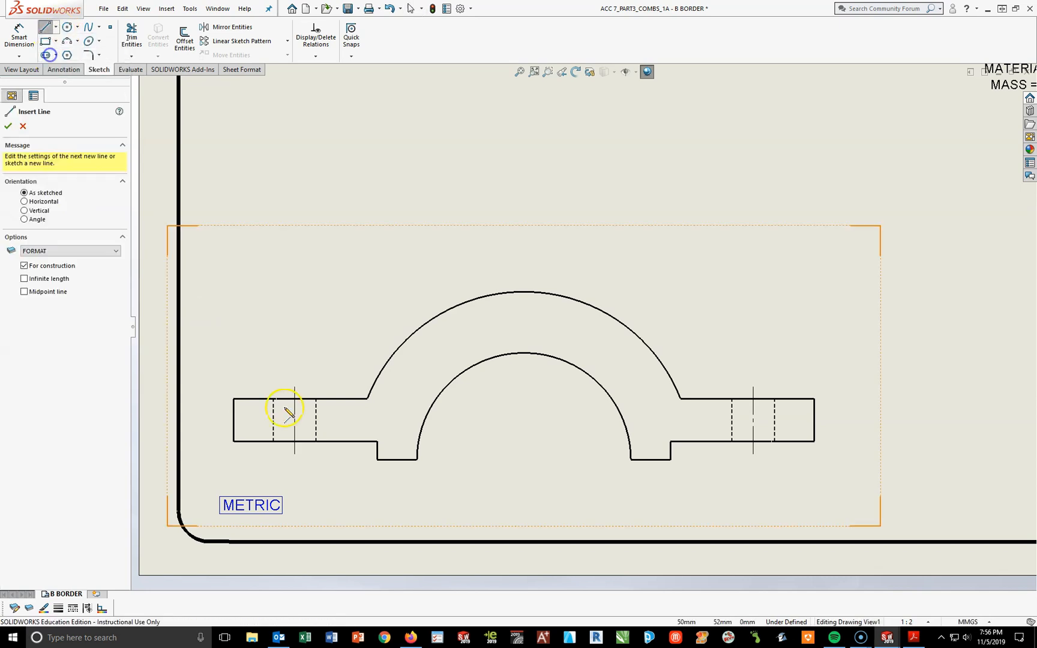
{"action": "left_click", "coordinate": [418, 461]}
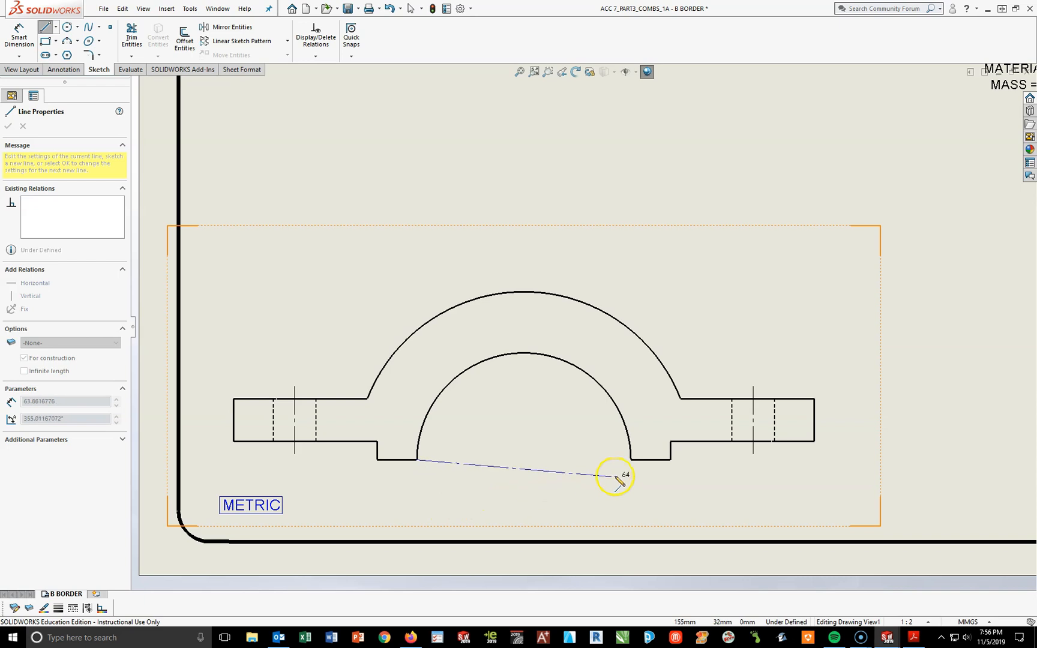
{"action": "left_click", "coordinate": [630, 460]}
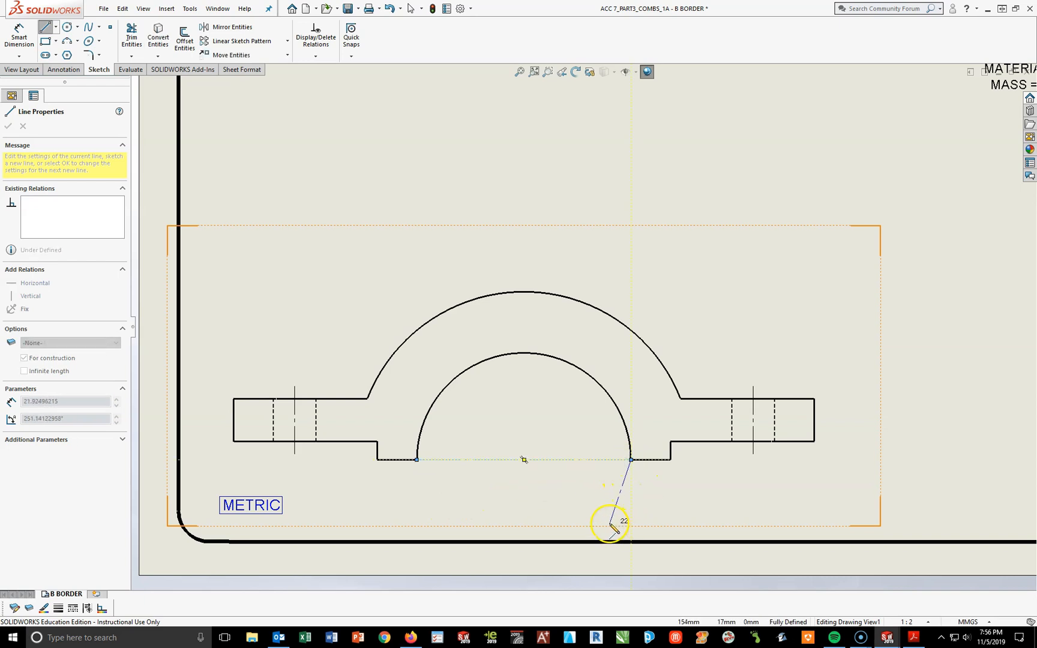
Step: Sketch a vertical construction centerline through the arcs' center in the front view, extending above the outer arc and below the base
{"action": "key", "text": "Escape"}
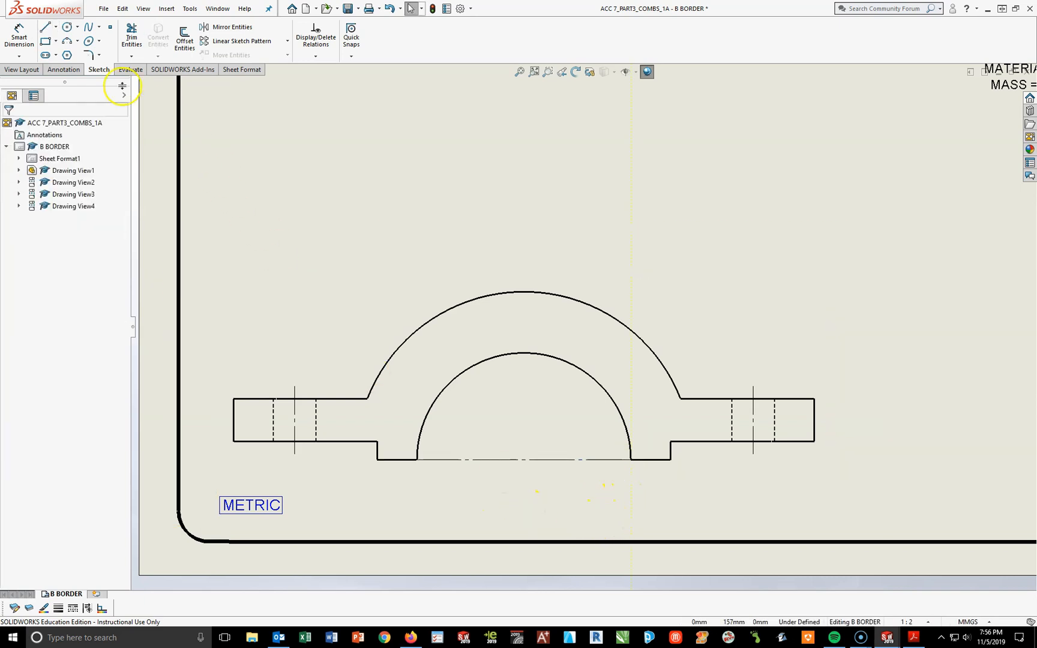
{"action": "left_click", "coordinate": [55, 27]}
{"action": "left_click", "coordinate": [57, 50]}
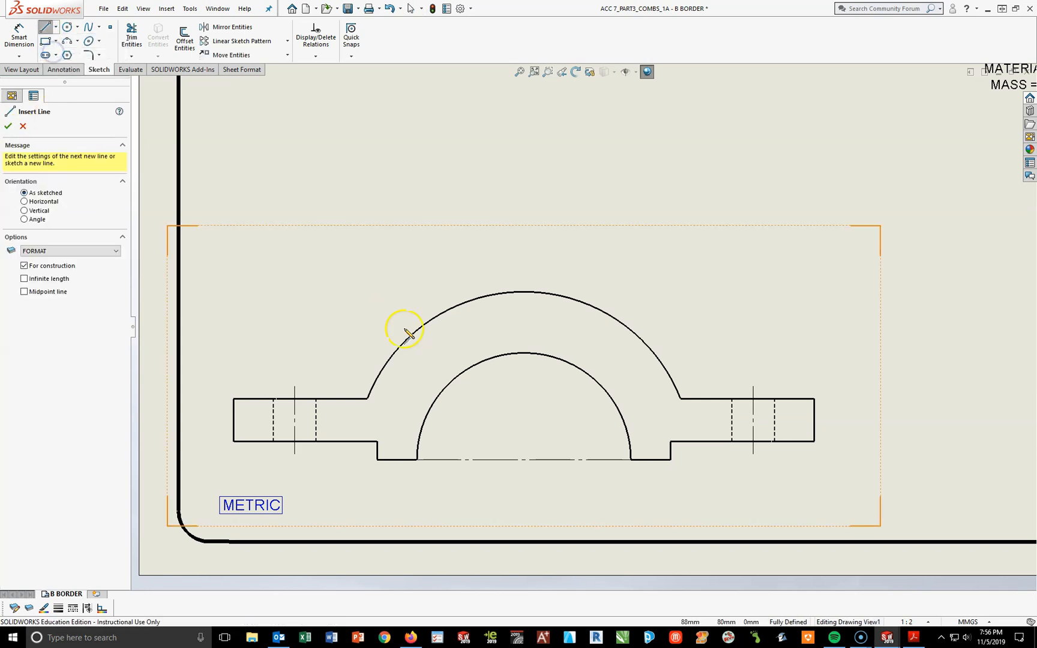
{"action": "left_click", "coordinate": [523, 292]}
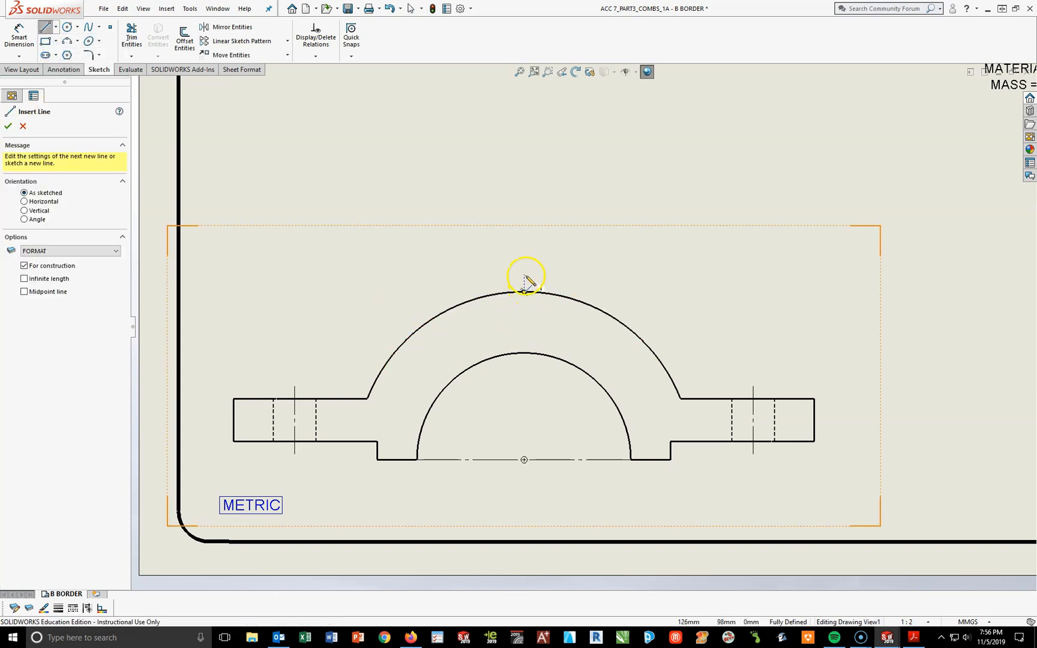
{"action": "left_click", "coordinate": [523, 243]}
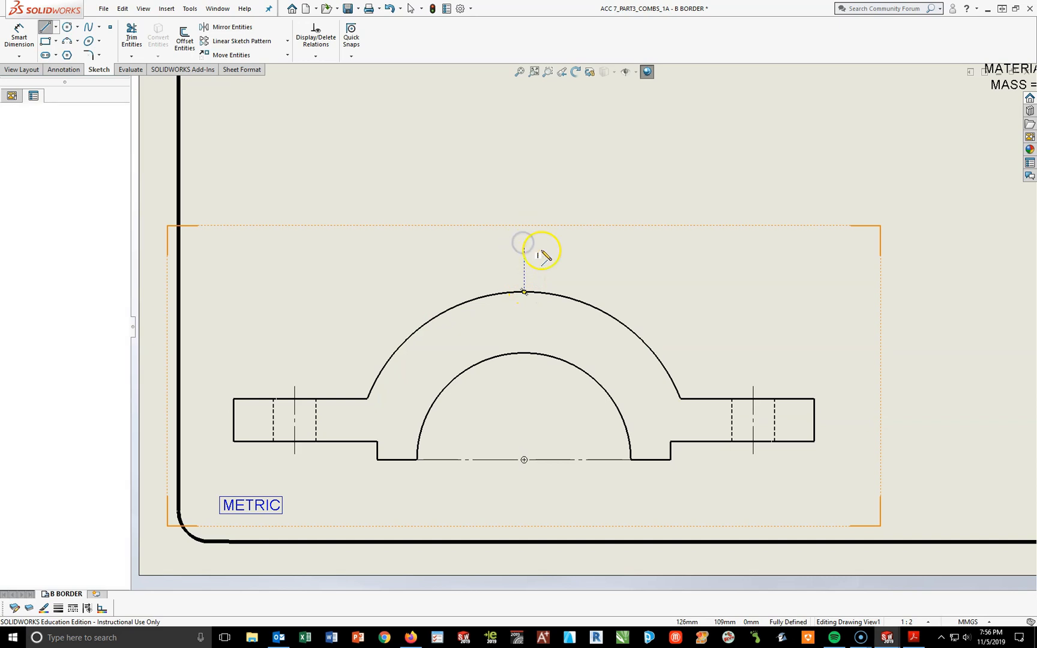
{"action": "left_click", "coordinate": [524, 479]}
{"action": "key", "text": "Escape"}
{"action": "key", "text": "Escape"}
{"action": "left_click", "coordinate": [736, 600]}
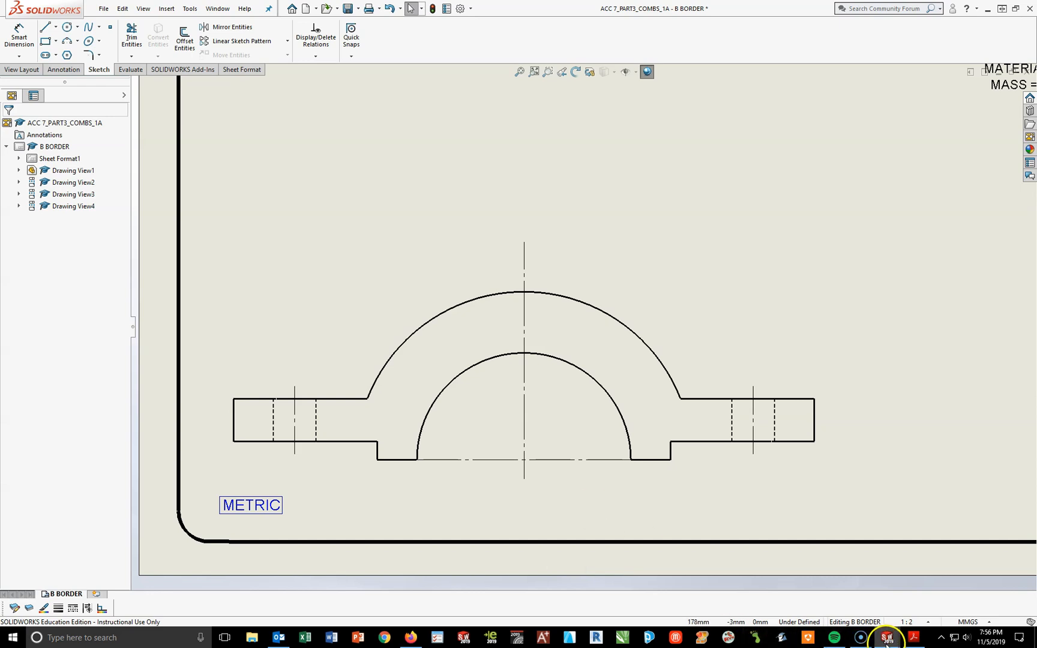
Step: Check the front view's dimensions in the reference PDF, return to the SOLIDWORKS drawing, and dimension the outer arc's radius inside the view
{"action": "left_click", "coordinate": [918, 639]}
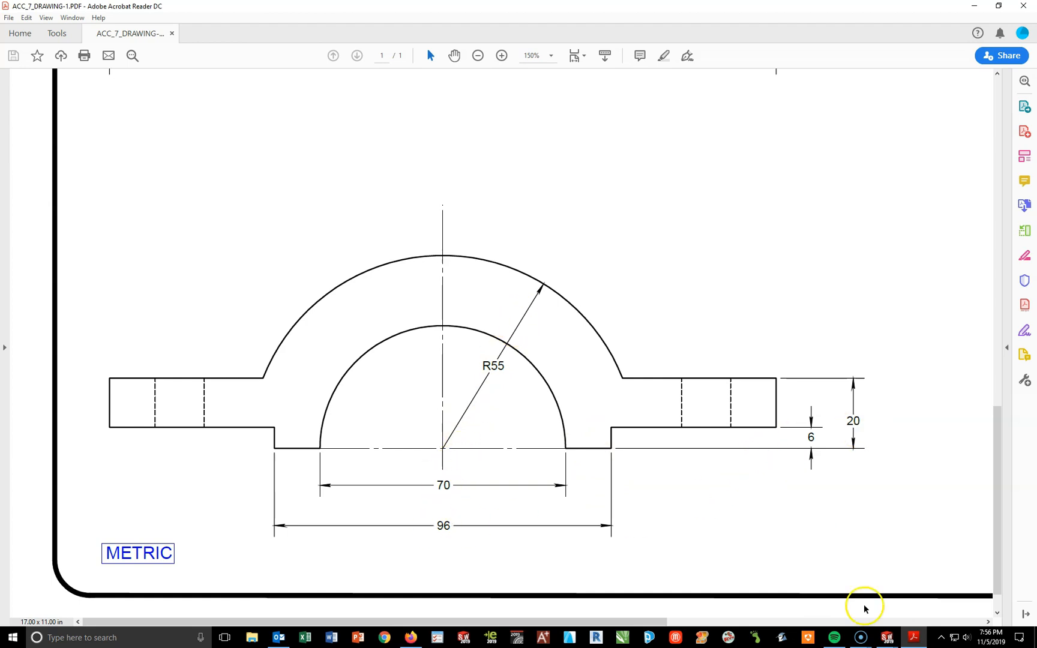
{"action": "mouse_move", "coordinate": [887, 637]}
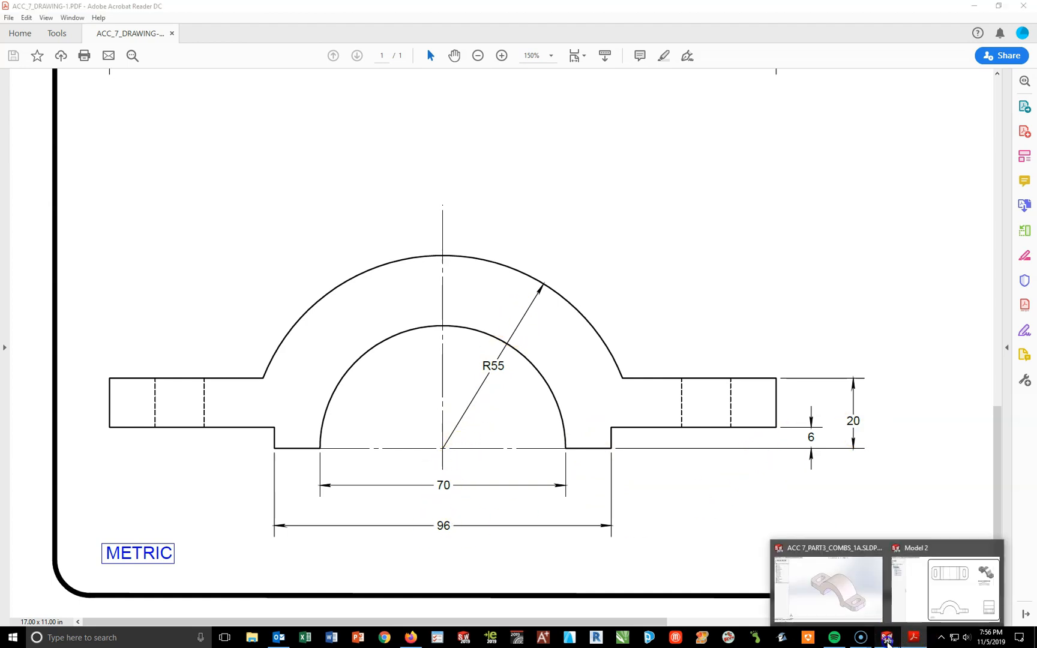
{"action": "left_click", "coordinate": [924, 602]}
{"action": "left_click", "coordinate": [20, 35]}
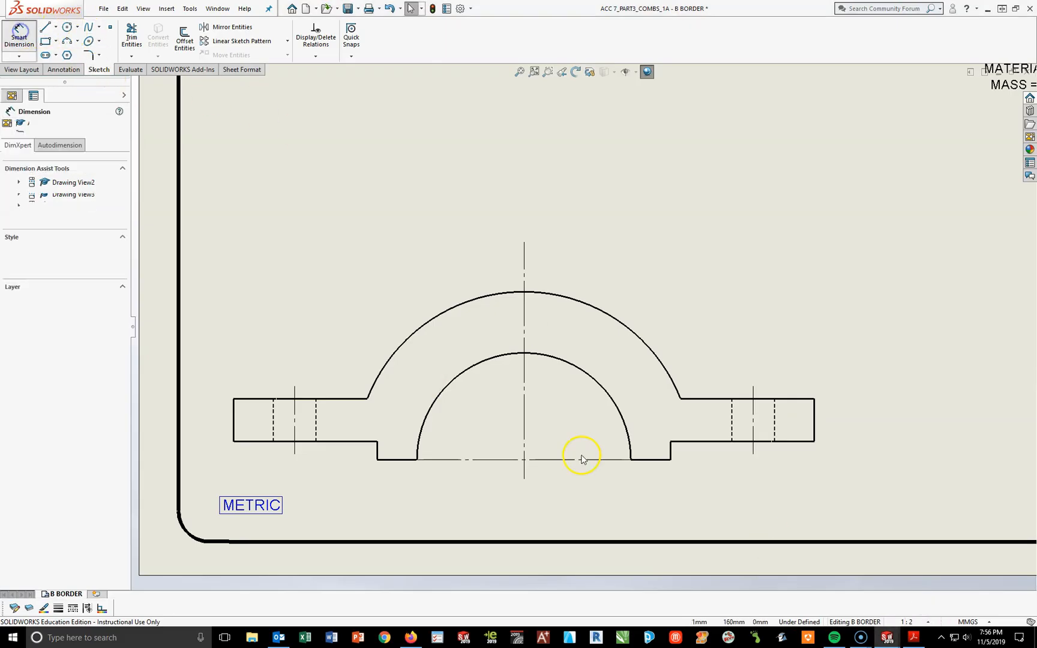
{"action": "left_click", "coordinate": [612, 317]}
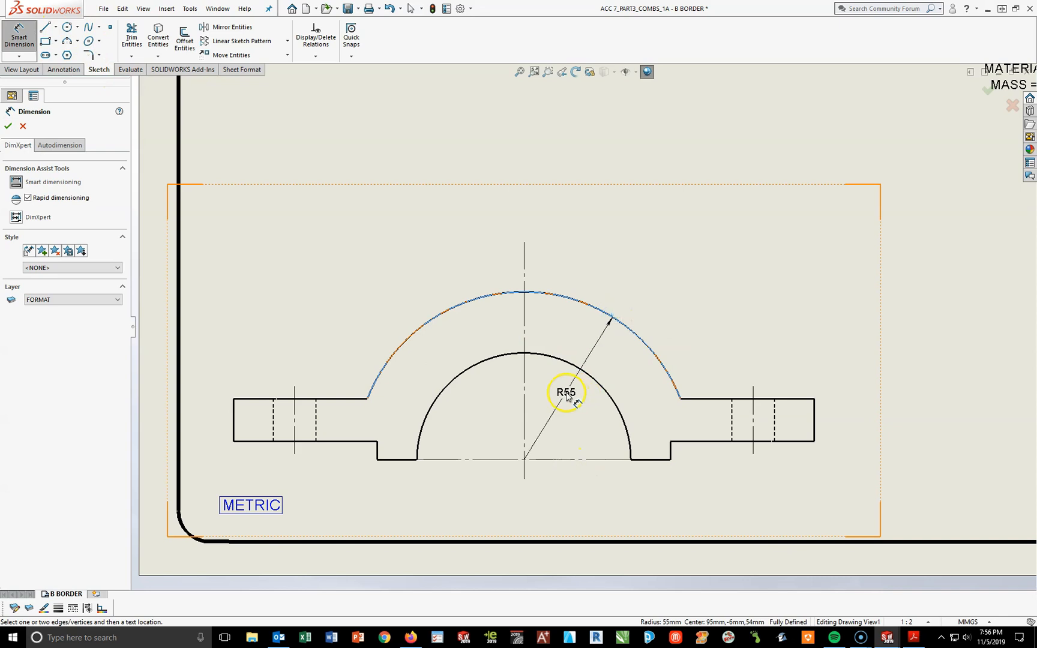
{"action": "left_click", "coordinate": [564, 393]}
{"action": "left_click", "coordinate": [599, 532]}
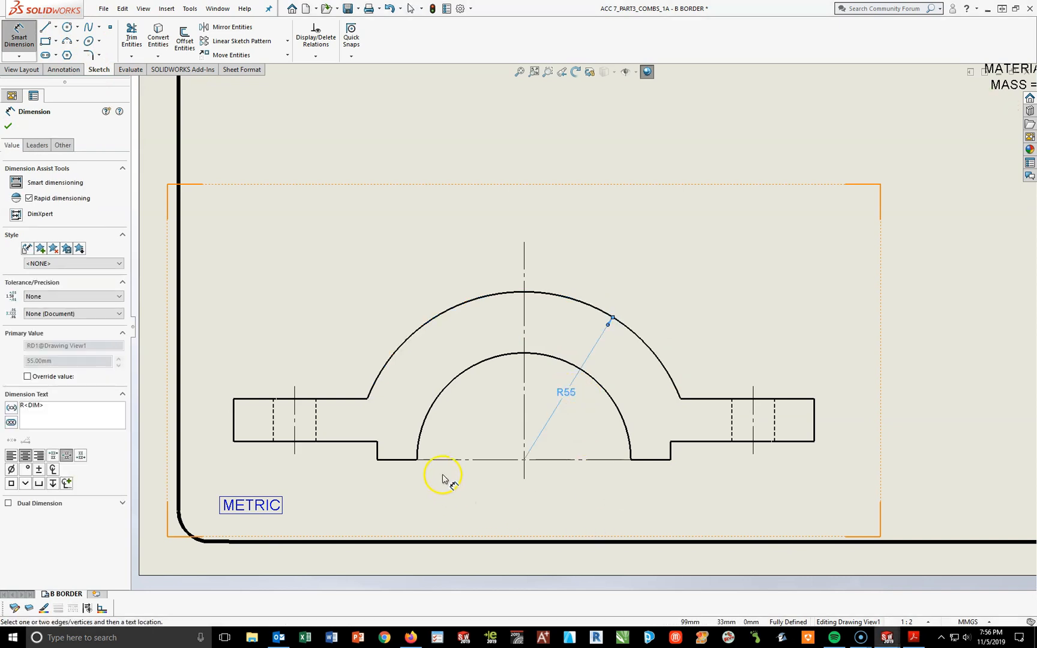
Step: Dimension the width between the inner arc's endpoints and the width between the outer step edges, stacking both below the front view
{"action": "left_click", "coordinate": [419, 463]}
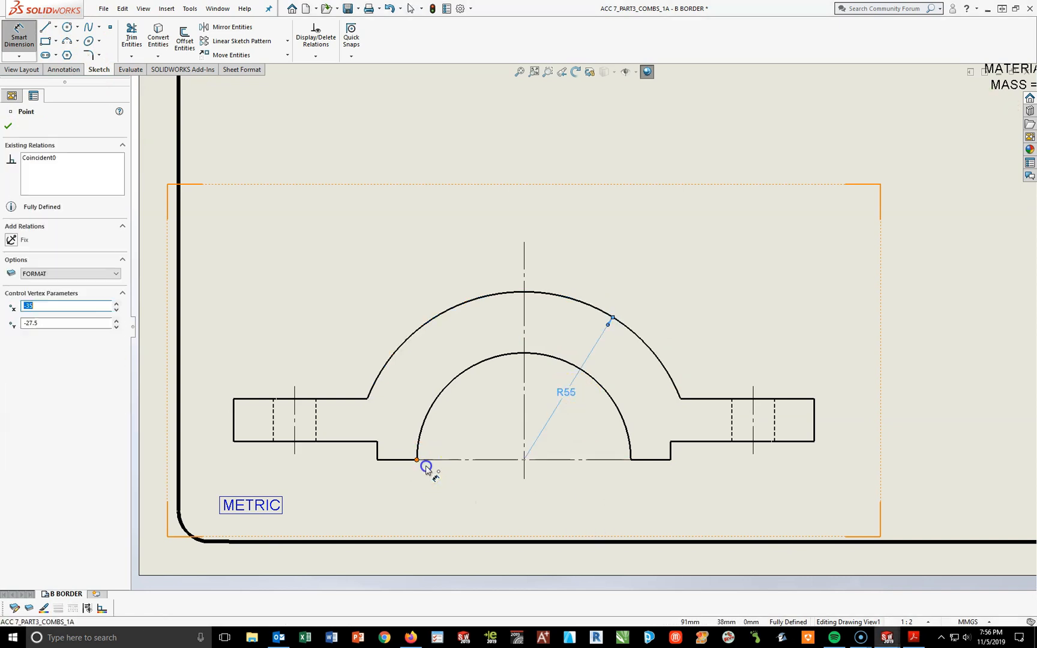
{"action": "left_click", "coordinate": [631, 460]}
{"action": "left_click", "coordinate": [528, 498]}
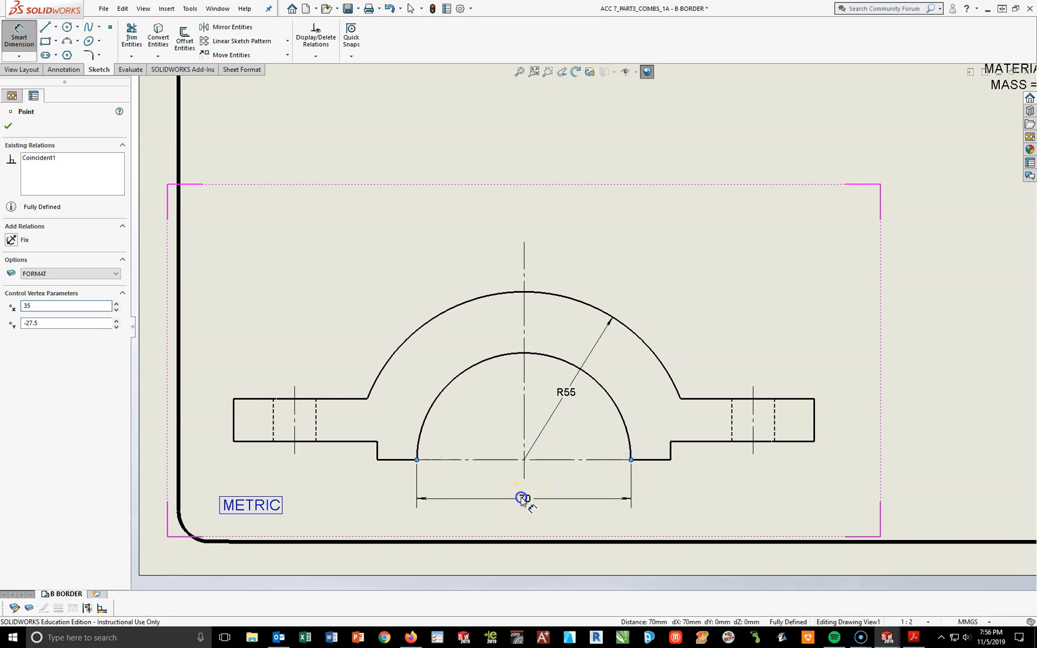
{"action": "left_click", "coordinate": [597, 318]}
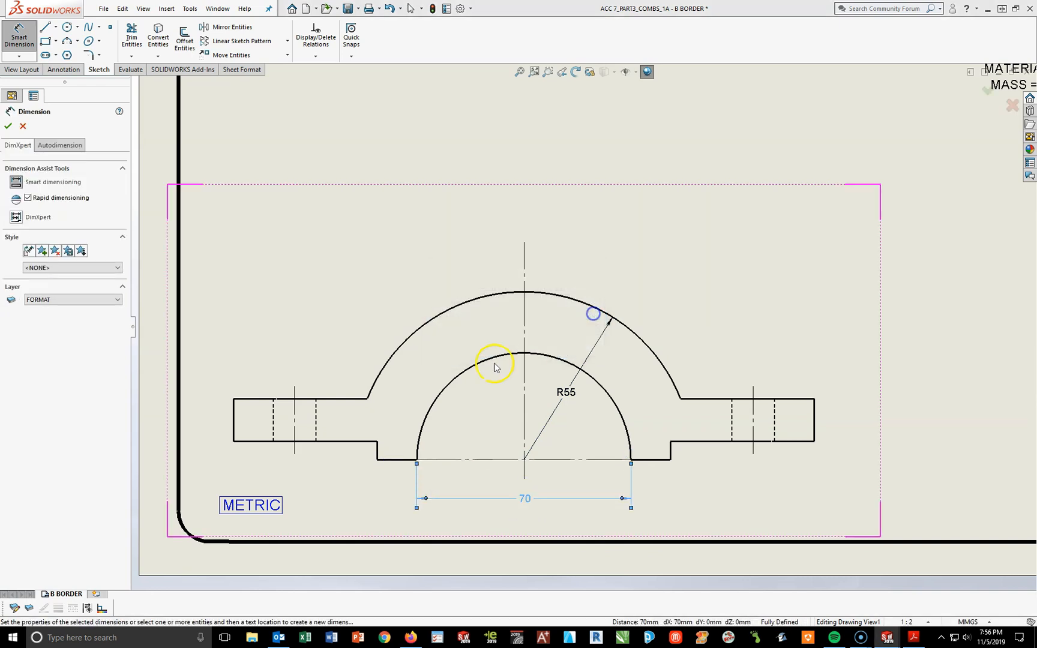
{"action": "left_click", "coordinate": [378, 451]}
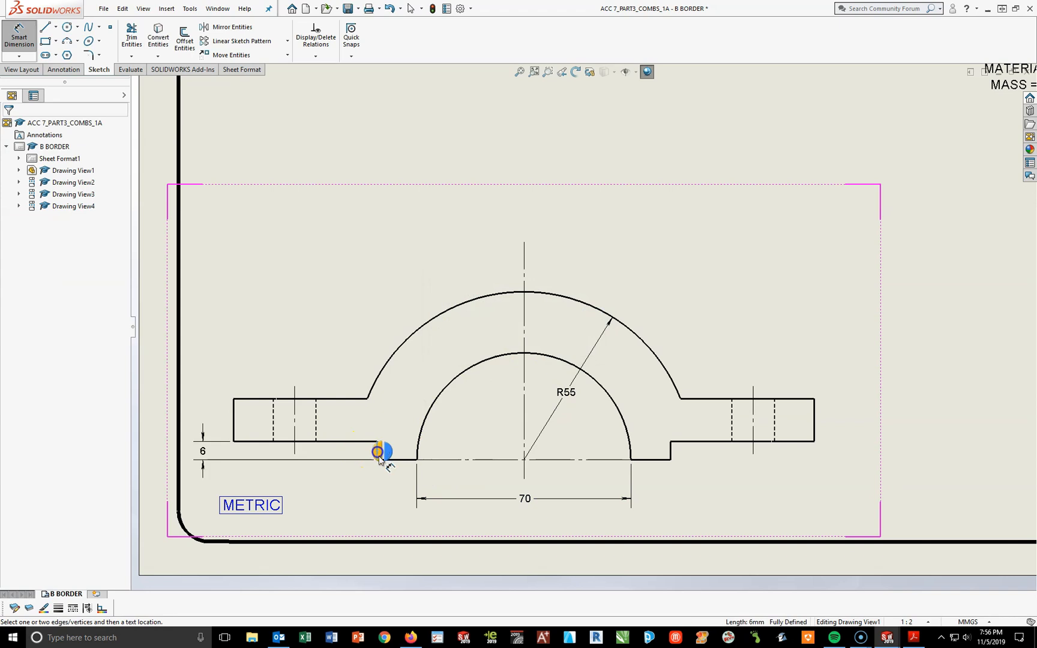
{"action": "left_click", "coordinate": [671, 453]}
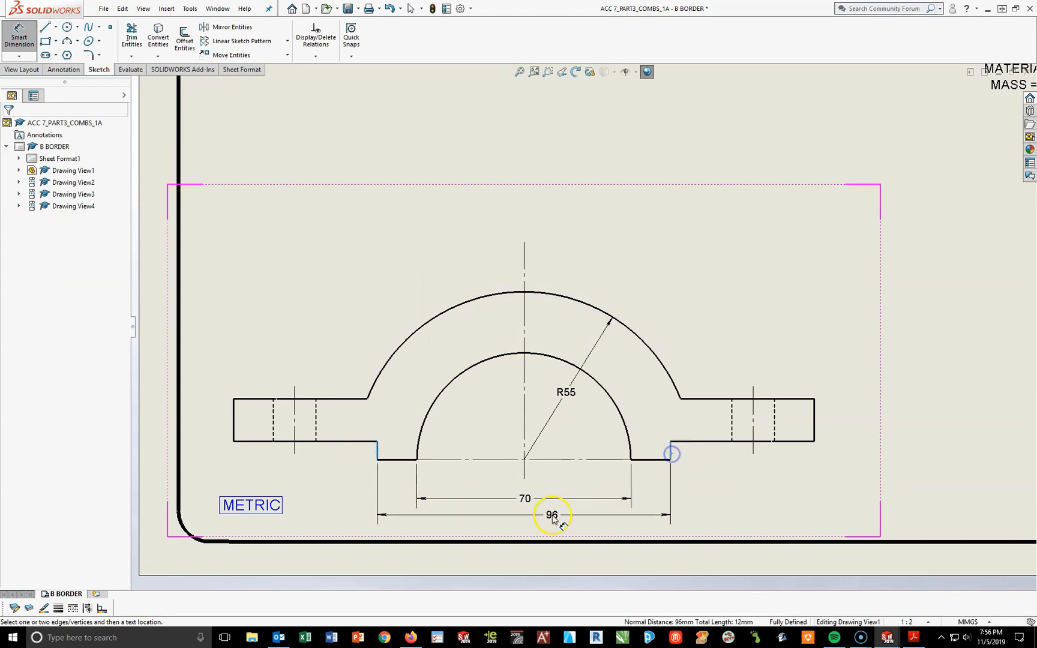
{"action": "left_click", "coordinate": [523, 531]}
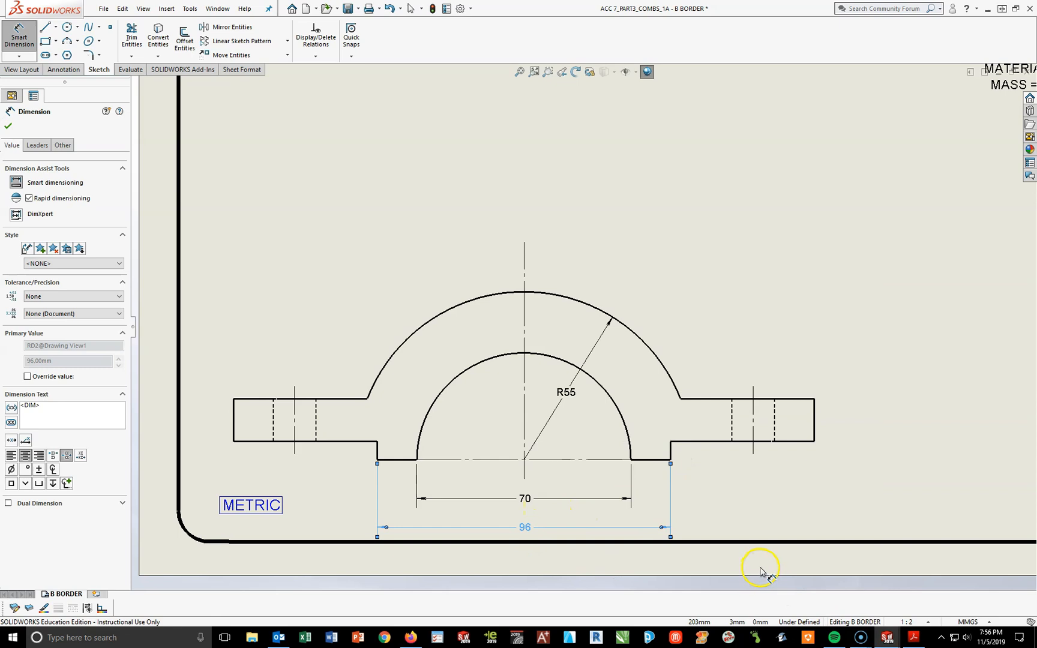
Step: Dimension the step height and the flange-top height above the base, placing both beside the front view's right flange
{"action": "left_click", "coordinate": [669, 451]}
{"action": "left_click", "coordinate": [851, 453]}
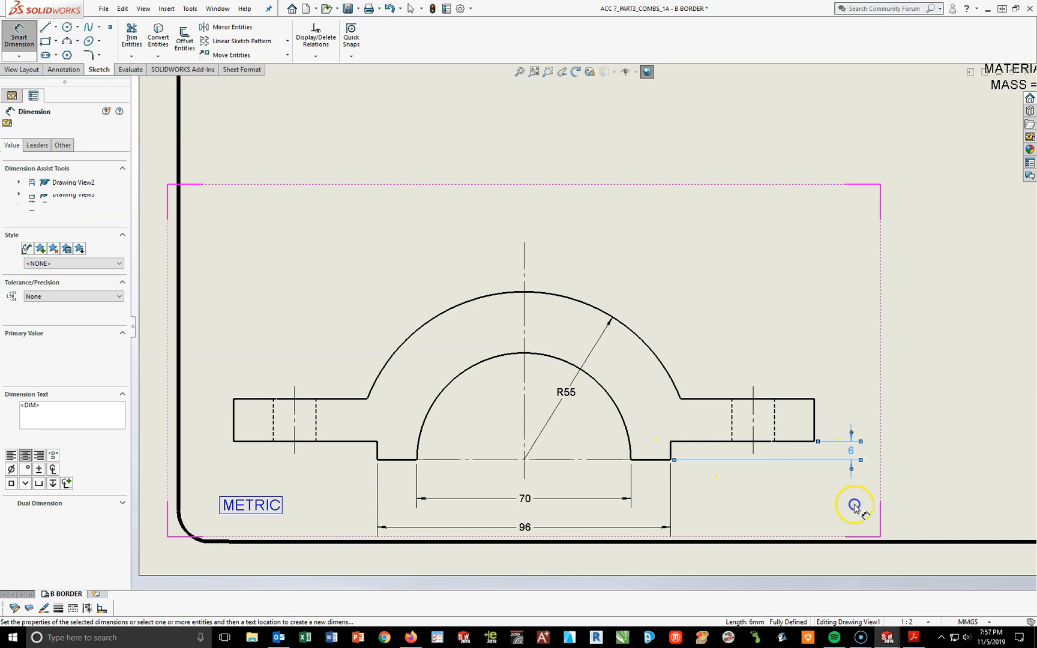
{"action": "left_click", "coordinate": [717, 402]}
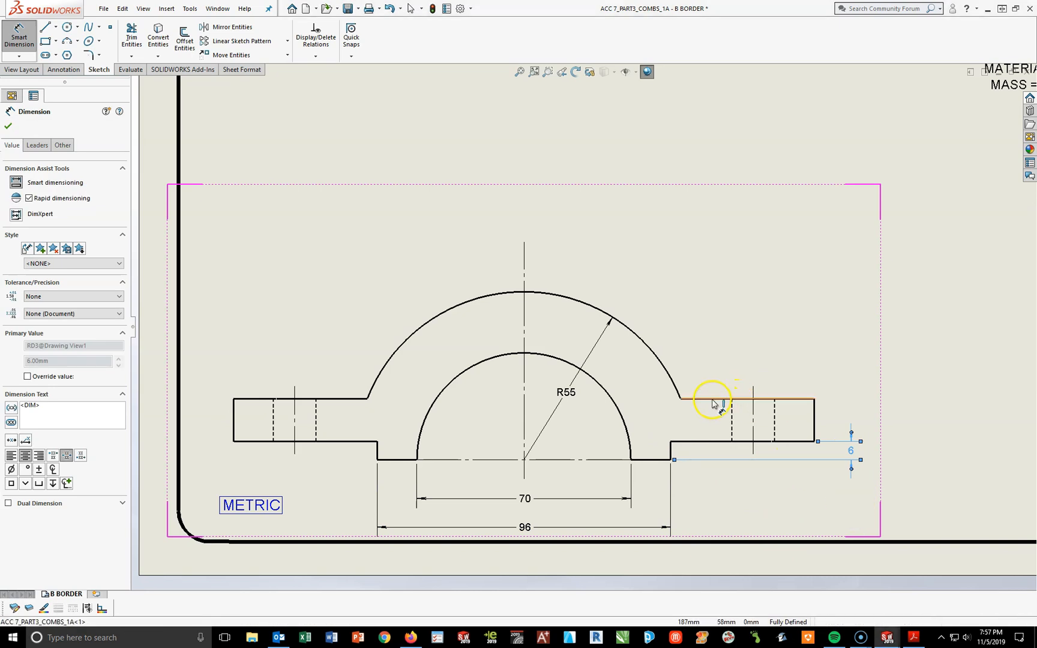
{"action": "left_click", "coordinate": [655, 459]}
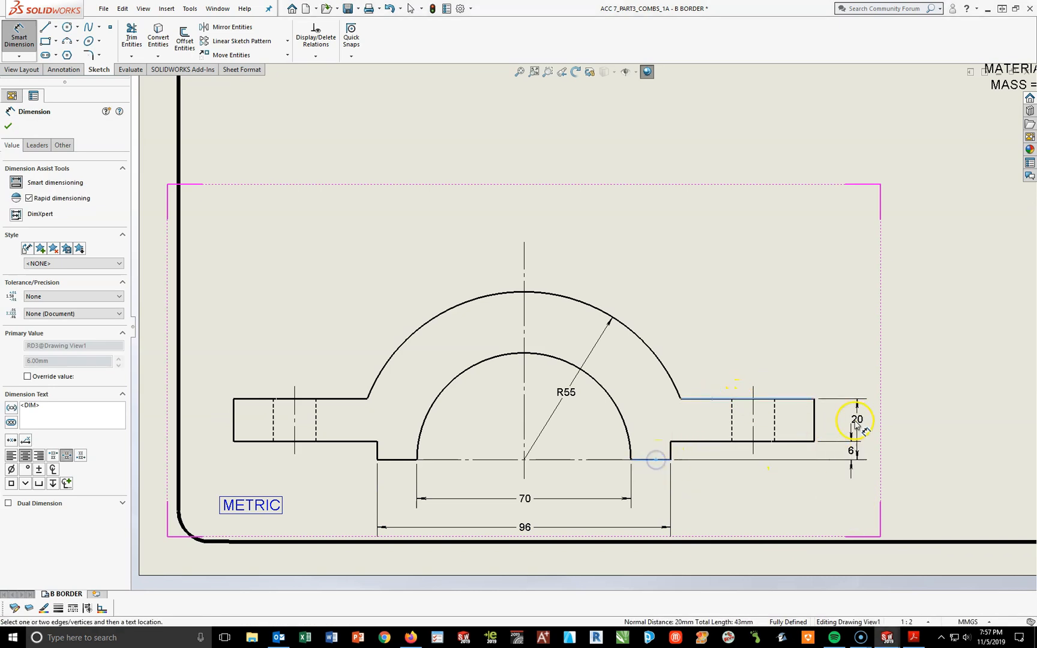
{"action": "left_click", "coordinate": [885, 433]}
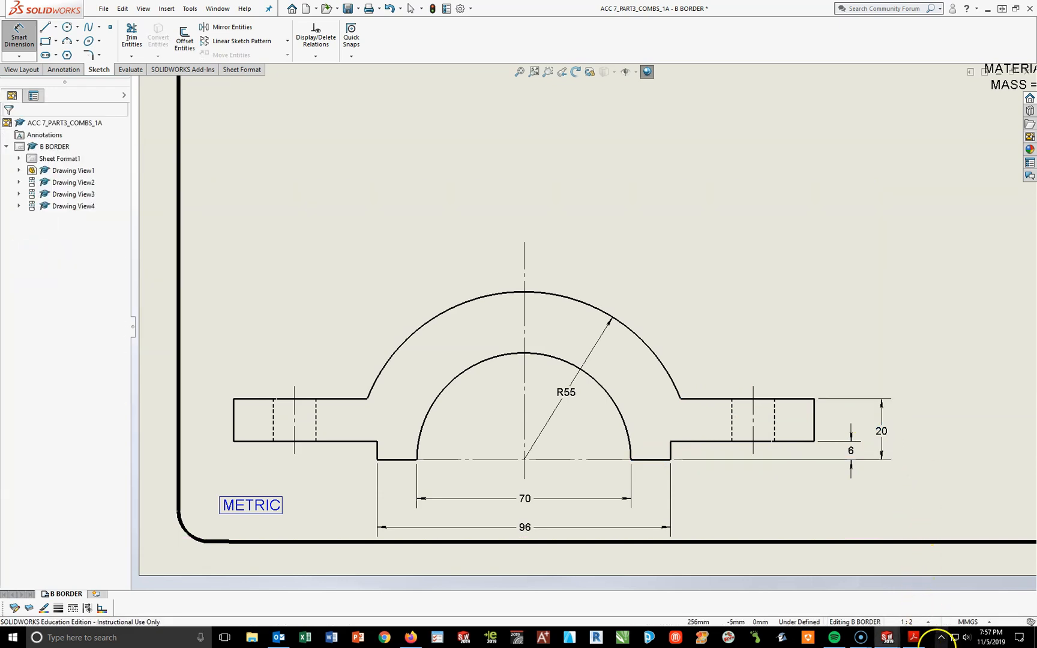
Step: Compare the dimensions with the reference PDF, return to the SOLIDWORKS drawing, and move the front view upward, away from the lower border
{"action": "left_click", "coordinate": [913, 638]}
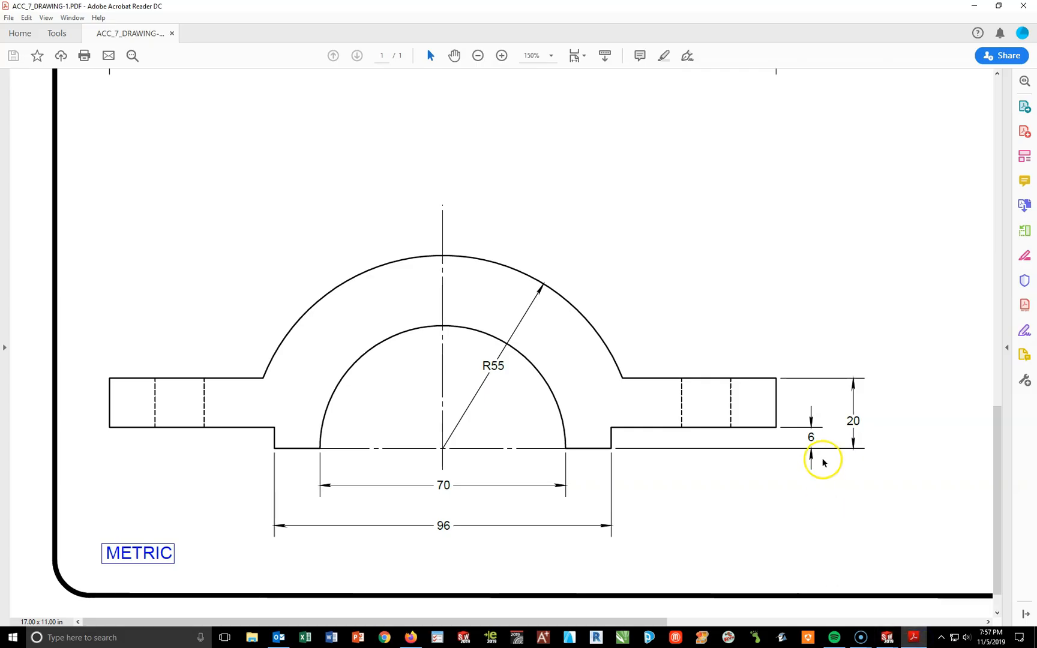
{"action": "left_click", "coordinate": [910, 640]}
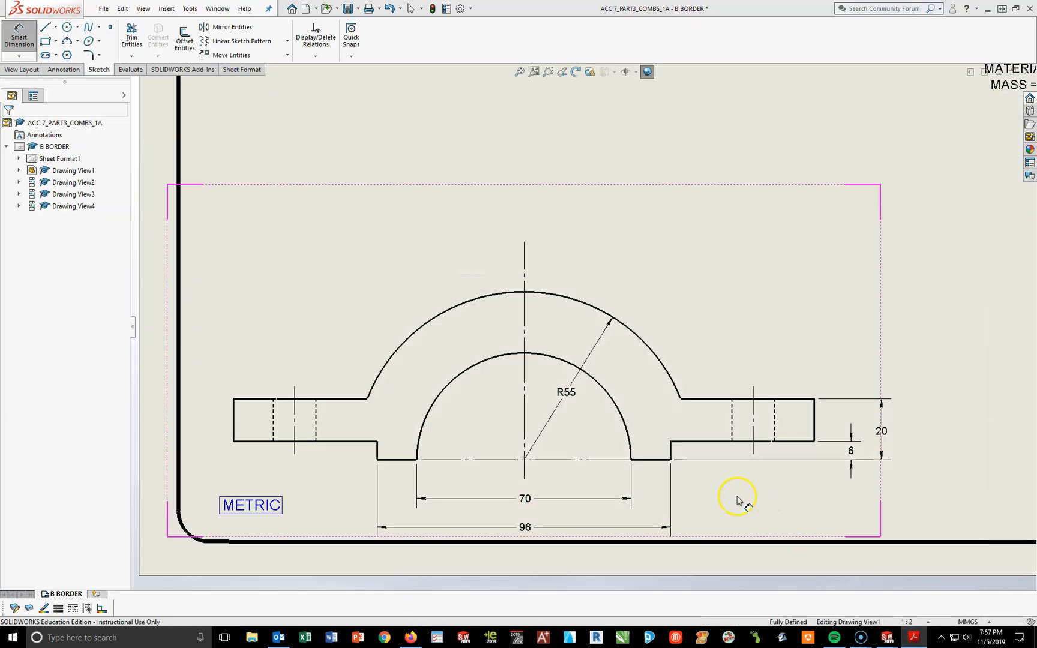
{"action": "scroll", "coordinate": [738, 500], "scroll_direction": "up", "scroll_amount": 2}
{"action": "left_click", "coordinate": [804, 321]}
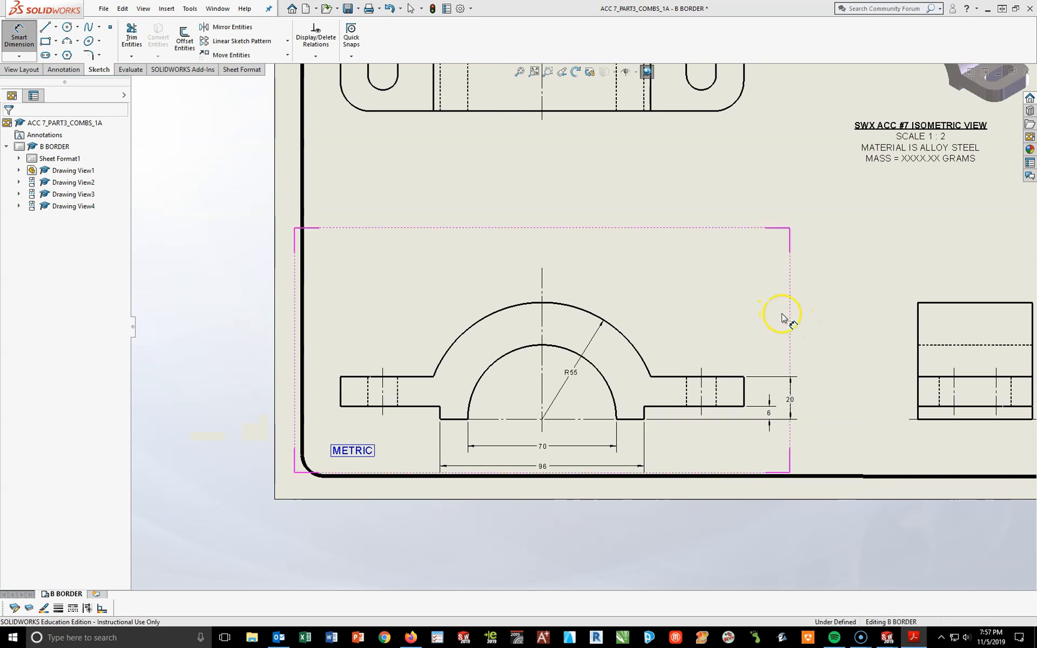
{"action": "left_click", "coordinate": [18, 36]}
{"action": "left_click_drag", "start_coordinate": [753, 342], "coordinate": [754, 304]}
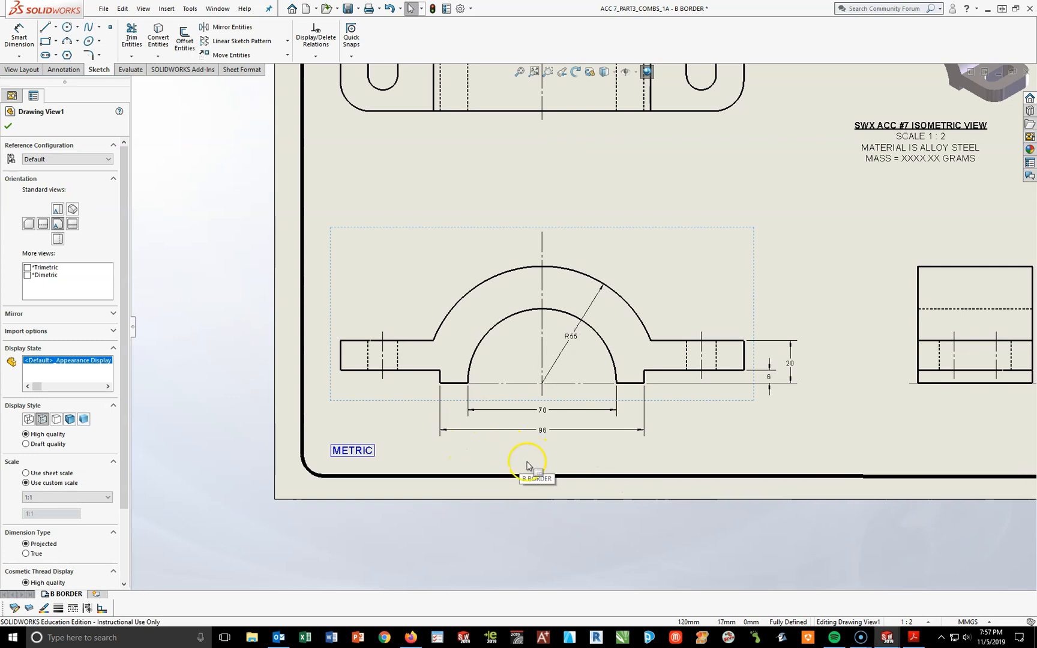
{"action": "left_click", "coordinate": [905, 412]}
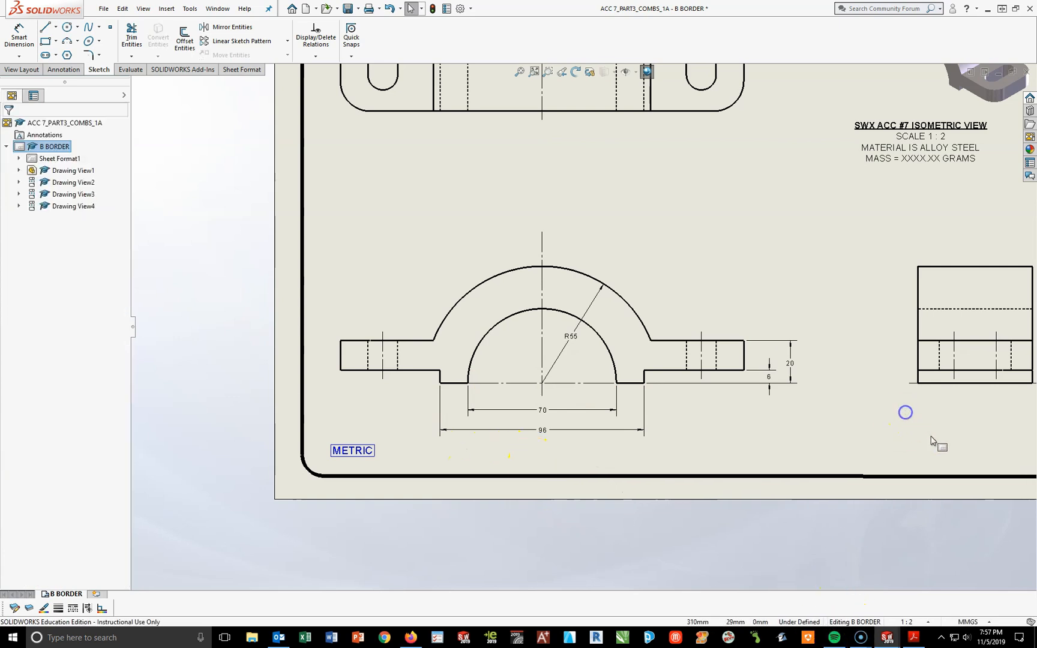
Step: Compare the right side view with the reference PDF, return to the SOLIDWORKS drawing, and delete the horizontal centerline along the view's bottom edge
{"action": "middle_click_drag", "start_coordinate": [968, 393], "coordinate": [615, 440]}
{"action": "scroll", "coordinate": [648, 390], "scroll_direction": "down", "scroll_amount": 5}
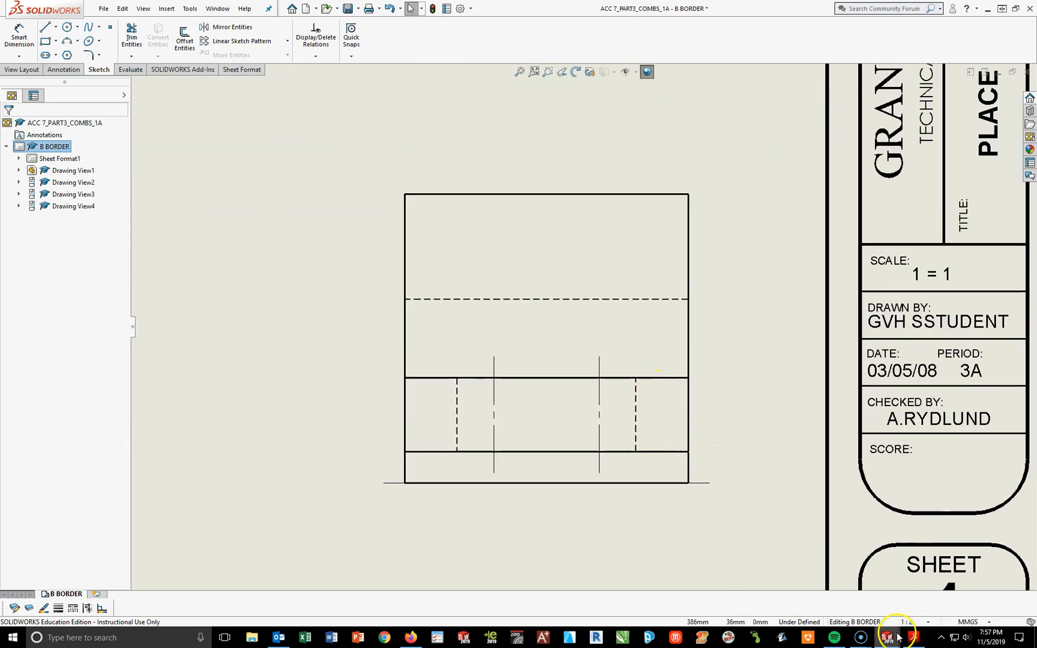
{"action": "mouse_move", "coordinate": [912, 637]}
{"action": "left_click", "coordinate": [894, 594]}
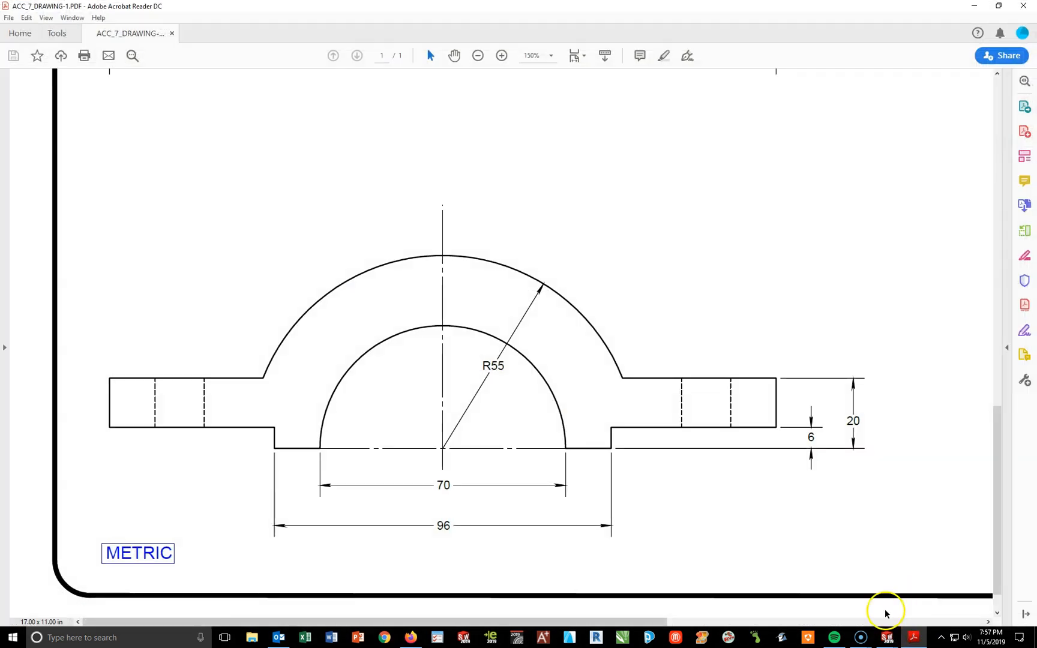
{"action": "left_click_drag", "start_coordinate": [620, 620], "coordinate": [911, 620]}
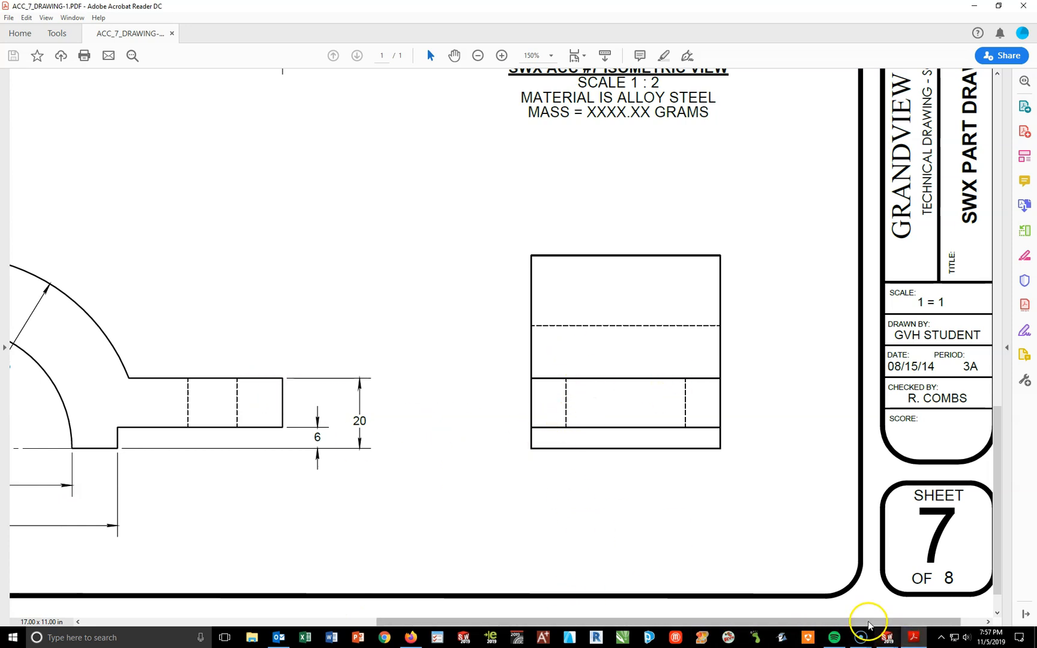
{"action": "mouse_move", "coordinate": [882, 641]}
{"action": "left_click", "coordinate": [942, 596]}
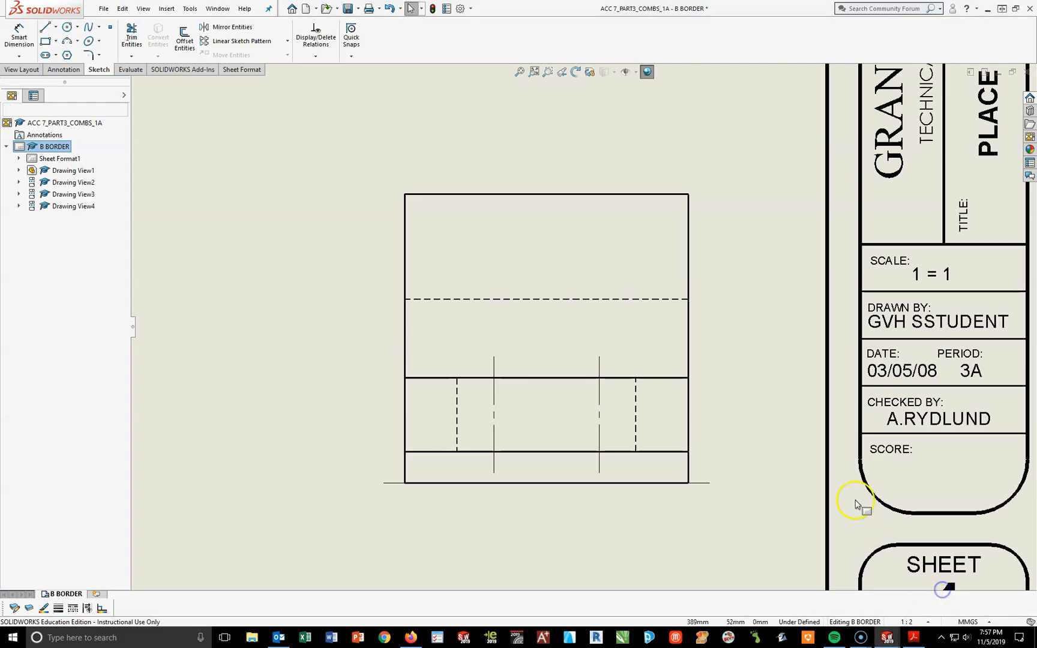
{"action": "left_click", "coordinate": [400, 484]}
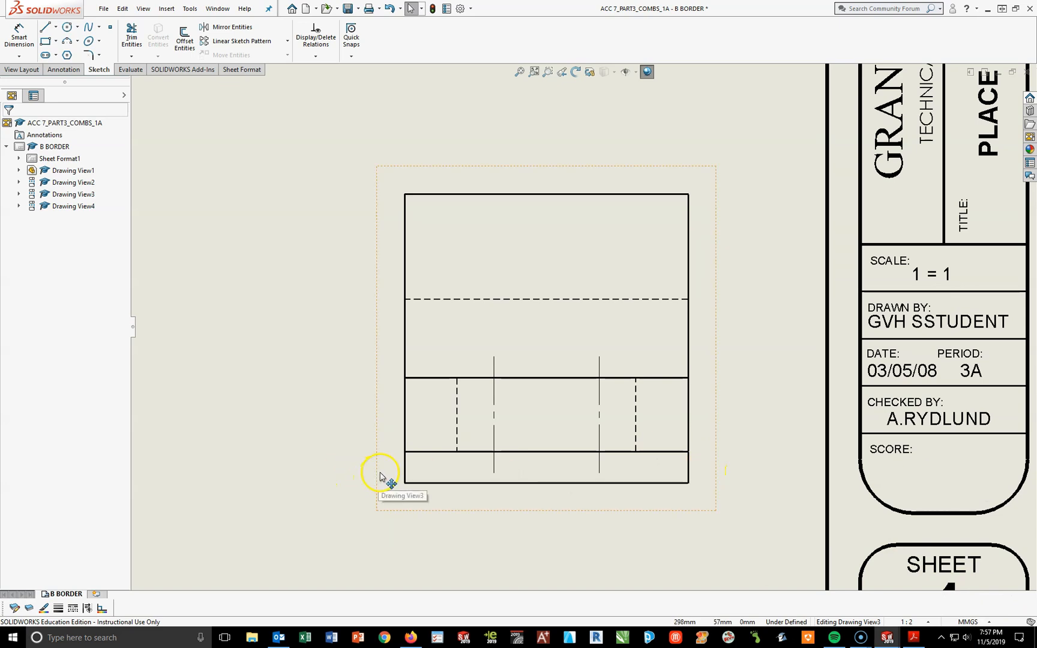
Step: Examine the top view's slot center marks and dimensions in the reference PDF, and return to the top view in the SOLIDWORKS drawing
{"action": "scroll", "coordinate": [380, 476], "scroll_direction": "up", "scroll_amount": 5}
{"action": "scroll", "coordinate": [378, 464], "scroll_direction": "down", "scroll_amount": 6}
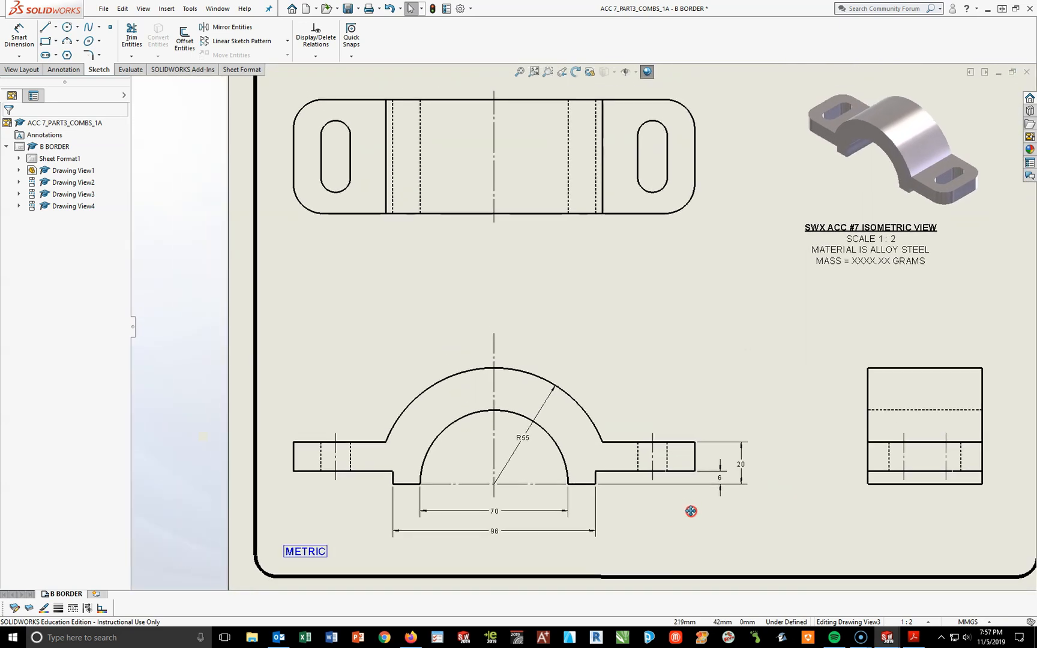
{"action": "scroll", "coordinate": [711, 549], "scroll_direction": "up", "scroll_amount": 1}
{"action": "scroll", "coordinate": [578, 426], "scroll_direction": "up", "scroll_amount": 4}
{"action": "scroll", "coordinate": [559, 368], "scroll_direction": "down", "scroll_amount": 5}
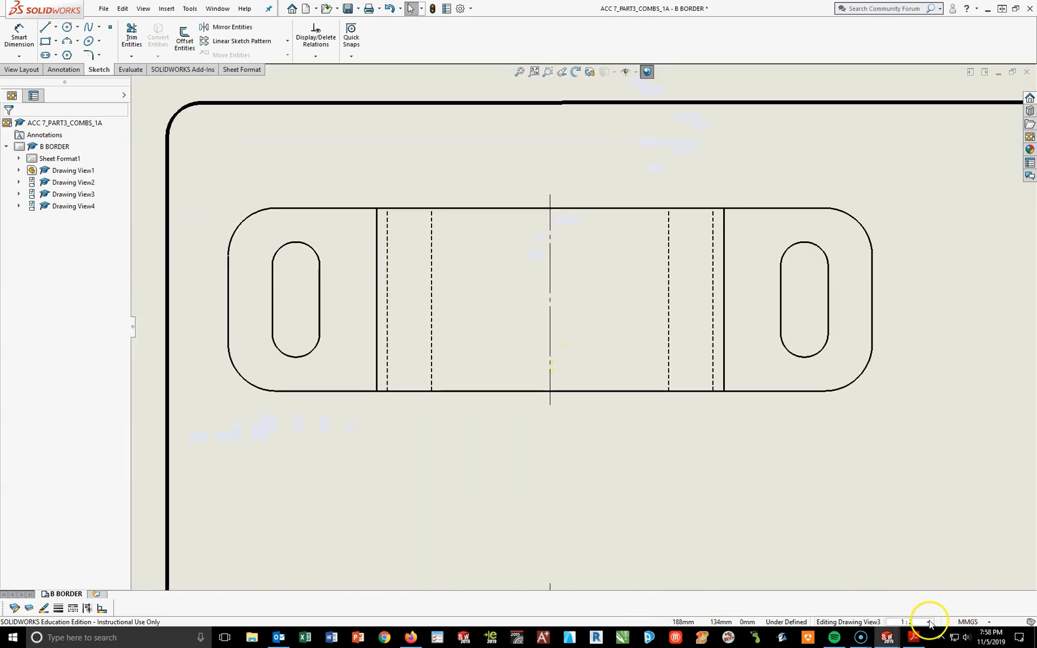
{"action": "left_click", "coordinate": [913, 637]}
{"action": "left_click_drag", "start_coordinate": [687, 618], "coordinate": [332, 621]}
{"action": "left_click_drag", "start_coordinate": [997, 493], "coordinate": [996, 174]}
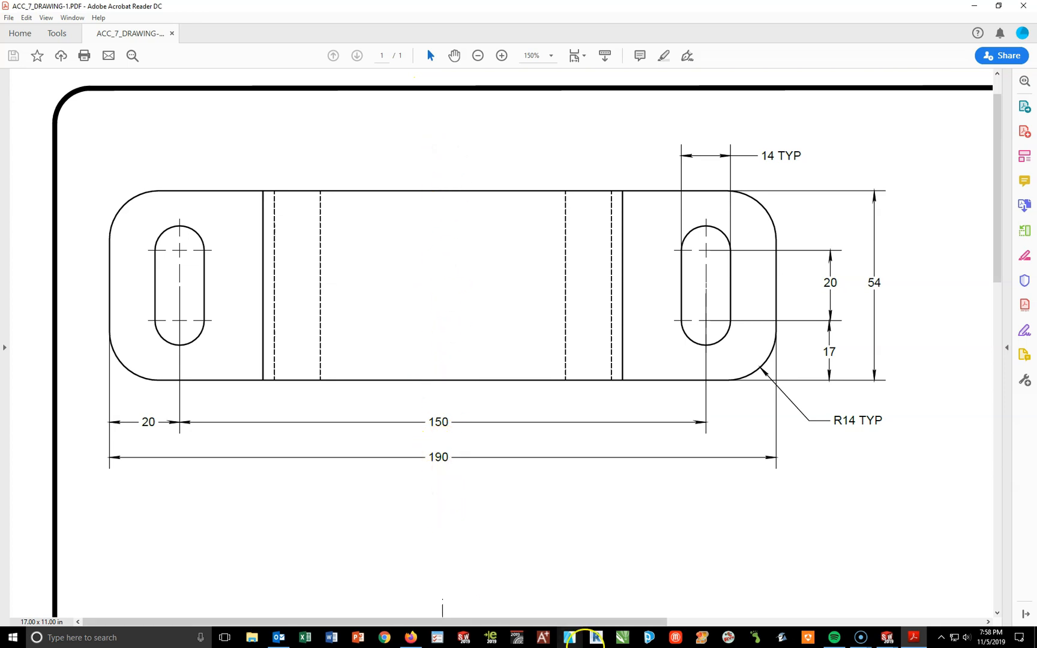
{"action": "left_click", "coordinate": [886, 636]}
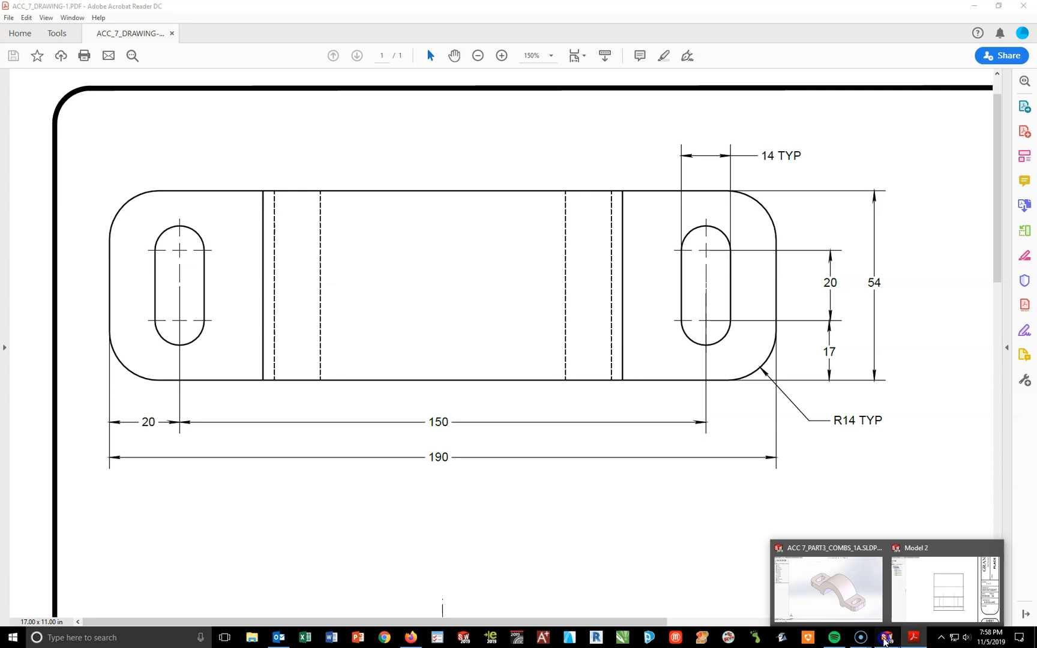
{"action": "left_click", "coordinate": [946, 587]}
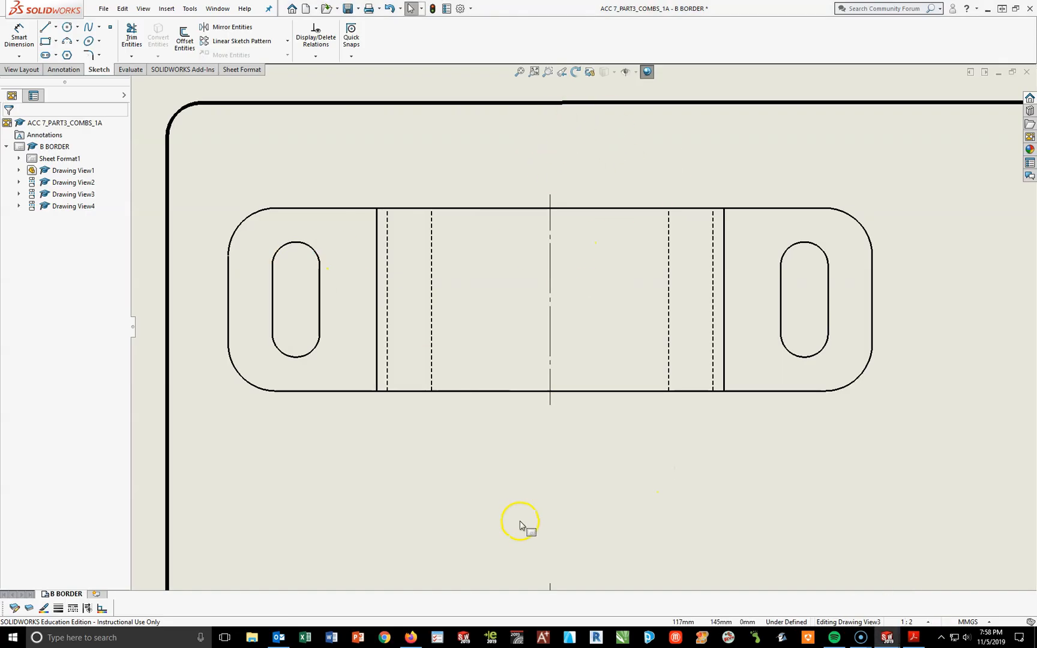
Step: Add center marks to both slots in the top view, using the slot-ends style for the right slot
{"action": "left_click", "coordinate": [54, 70]}
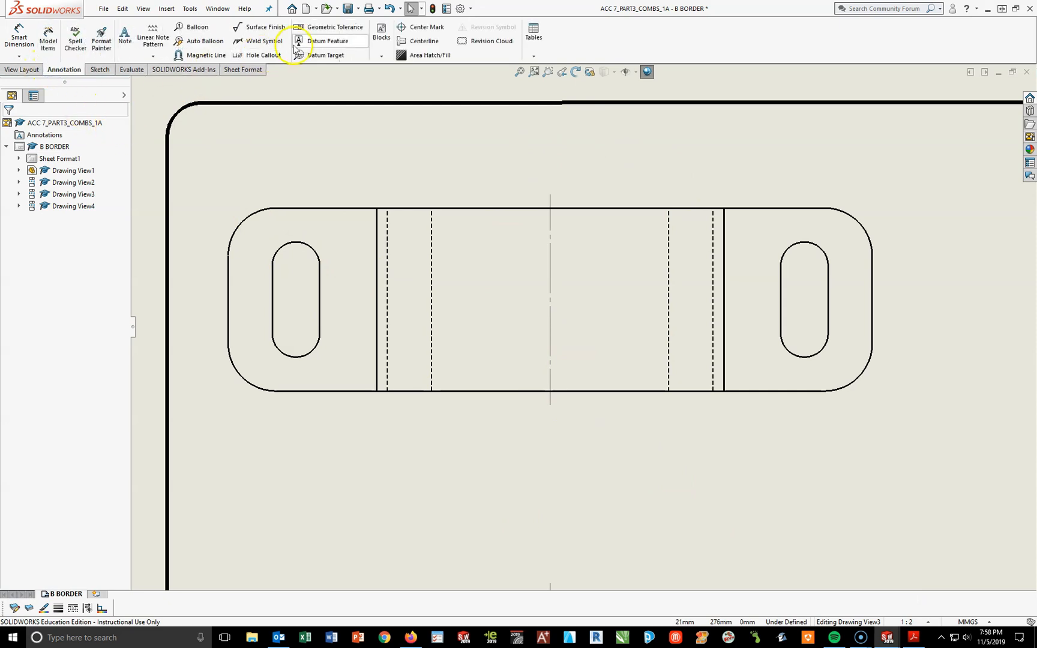
{"action": "left_click", "coordinate": [406, 28]}
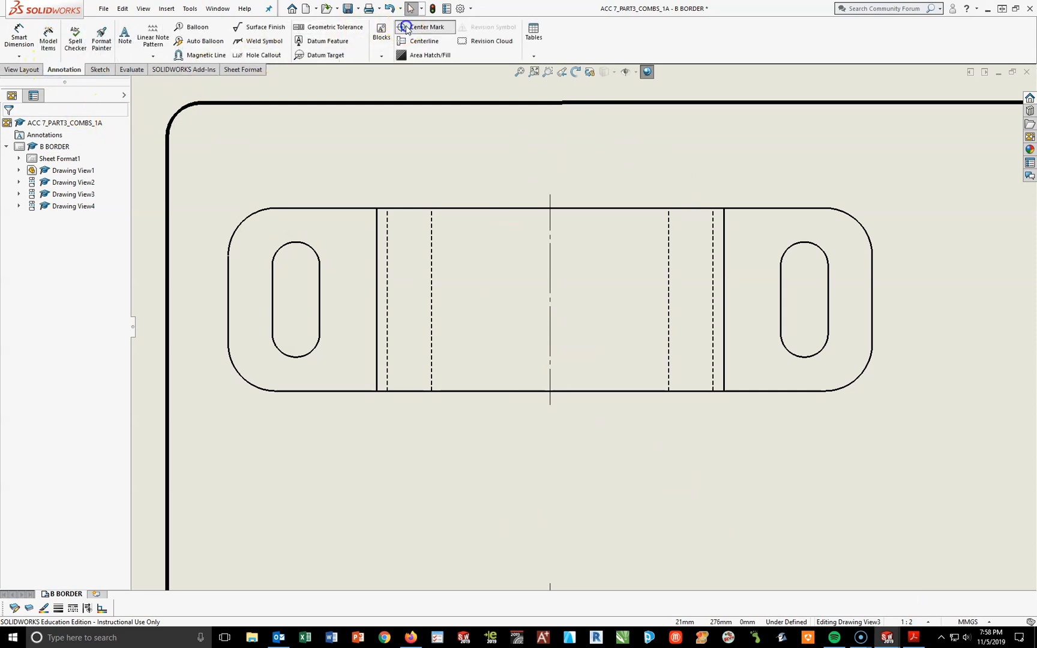
{"action": "left_click", "coordinate": [291, 243]}
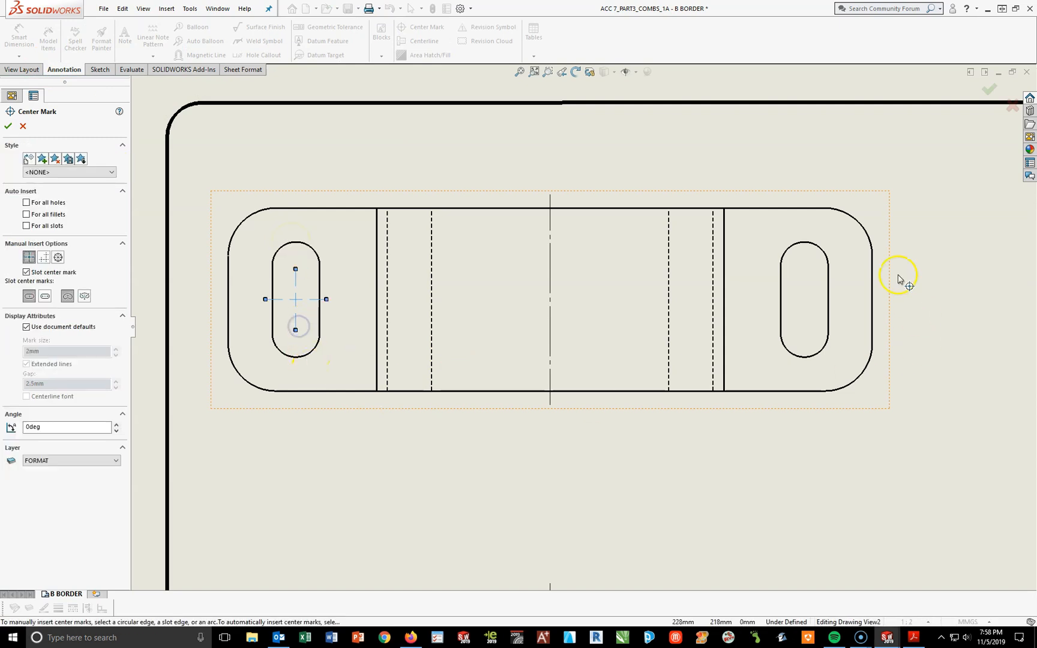
{"action": "left_click", "coordinate": [821, 249]}
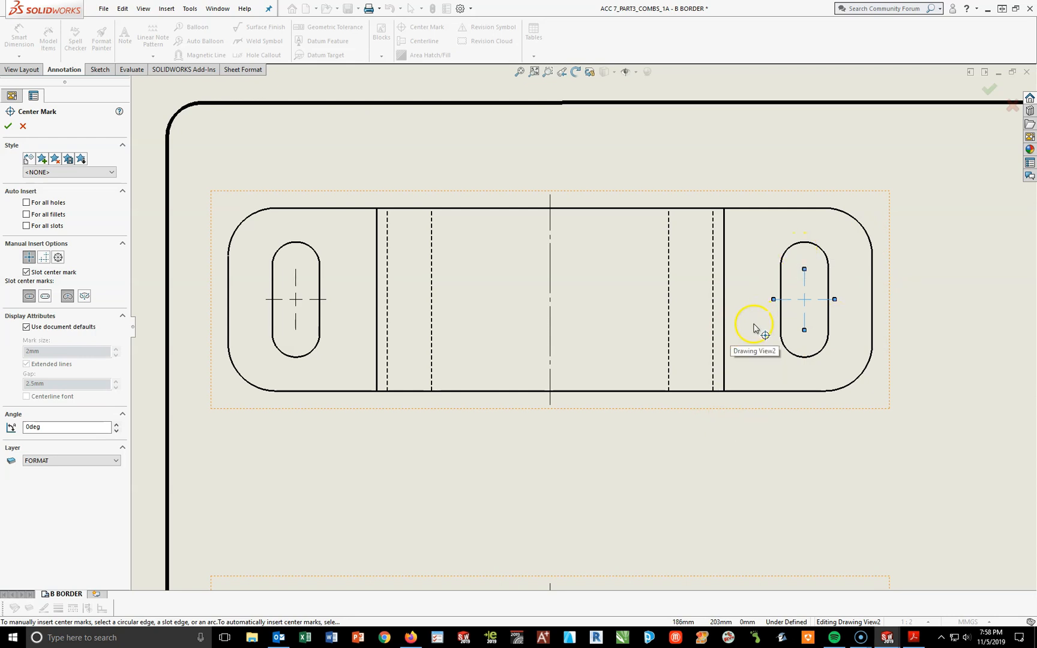
{"action": "left_click", "coordinate": [44, 296]}
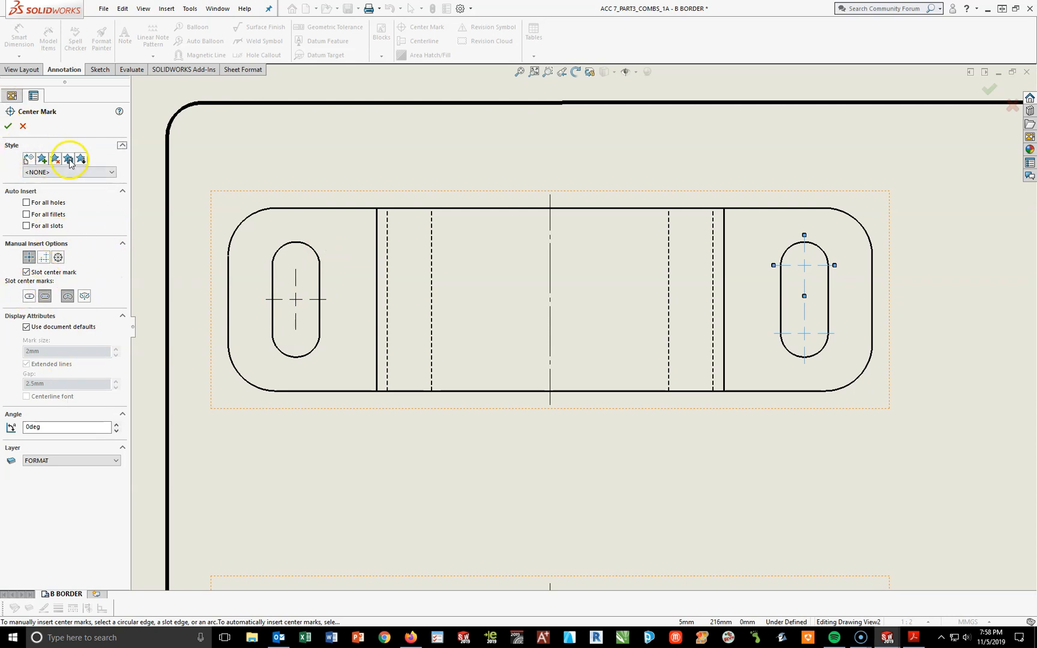
{"action": "left_click", "coordinate": [8, 127]}
Step: Replace the left slot's center mark with a slot-ends center mark matching the right slot
{"action": "left_click", "coordinate": [288, 292]}
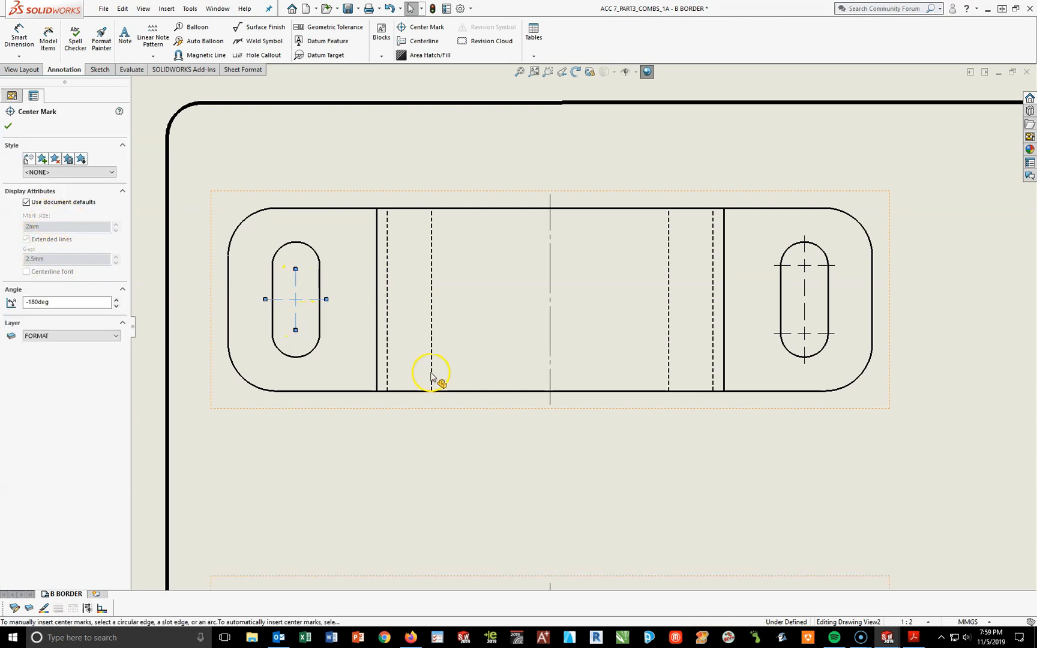
{"action": "key", "text": "Delete"}
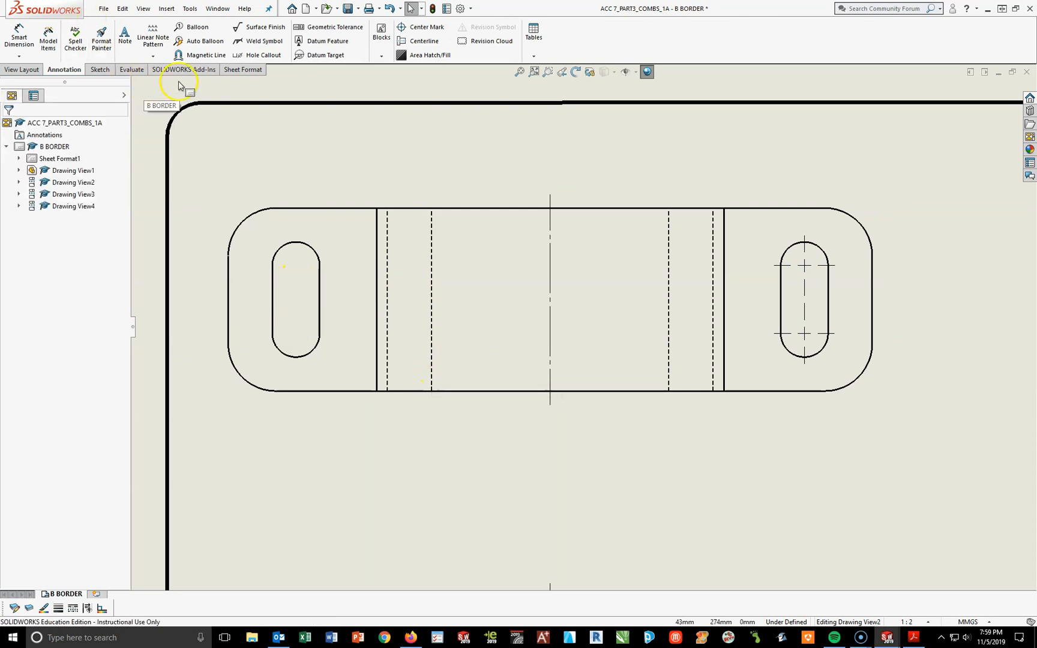
{"action": "left_click", "coordinate": [408, 25]}
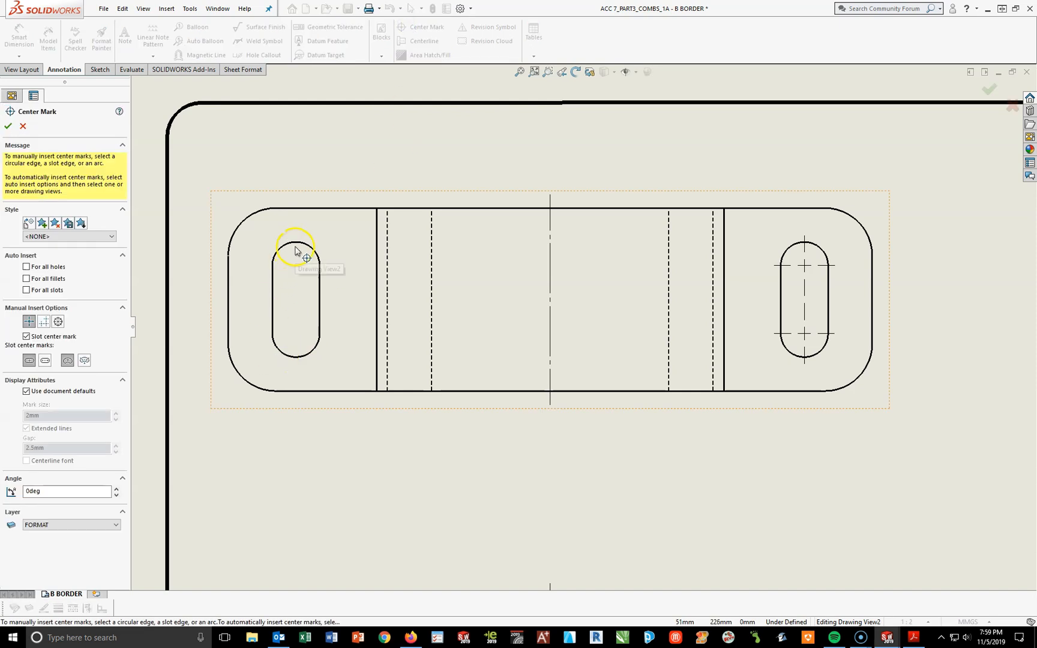
{"action": "left_click", "coordinate": [296, 244]}
{"action": "left_click", "coordinate": [46, 296]}
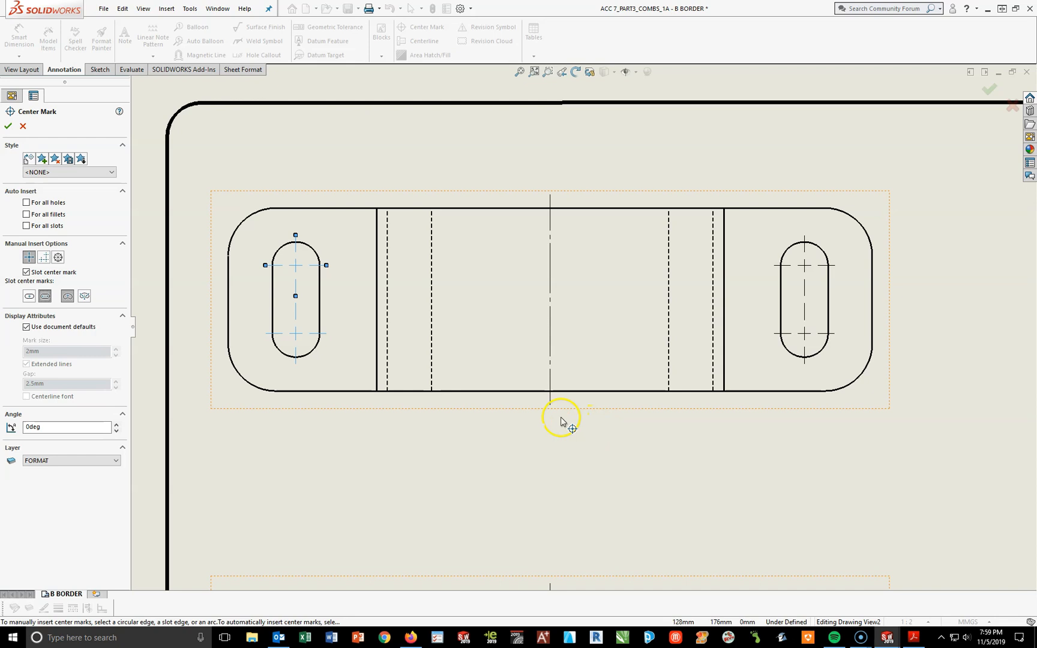
{"action": "left_click", "coordinate": [10, 127]}
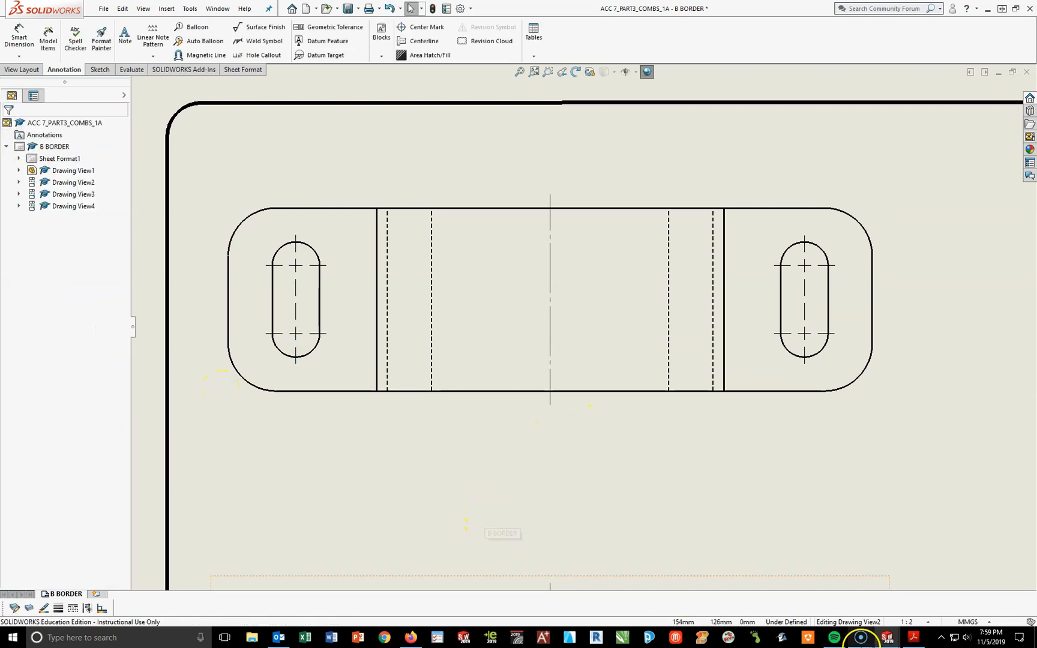
Step: Check the reference PDF, return to the SOLIDWORKS drawing, and dimension the left slot's center from the plate's left edge, below the top view
{"action": "left_click", "coordinate": [913, 637]}
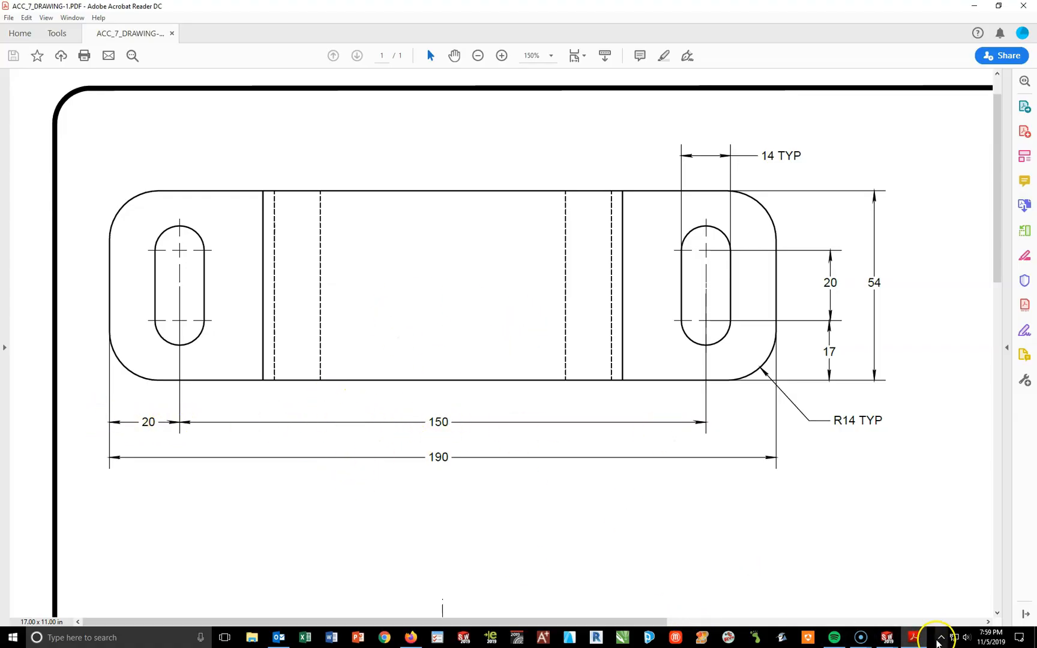
{"action": "left_click", "coordinate": [883, 637]}
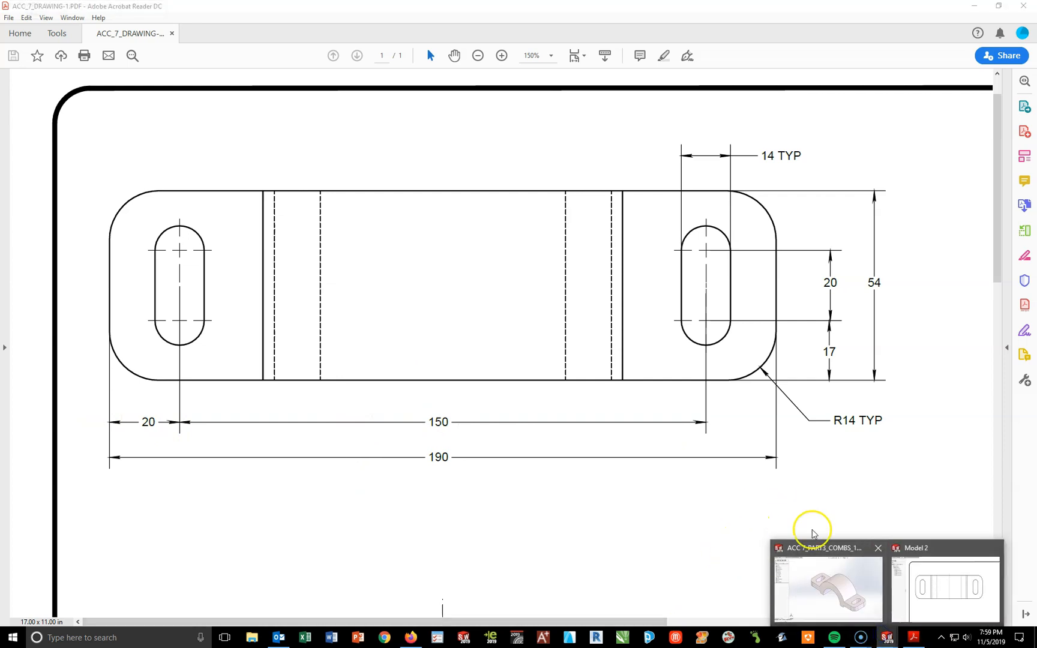
{"action": "left_click", "coordinate": [920, 596]}
{"action": "left_click", "coordinate": [26, 34]}
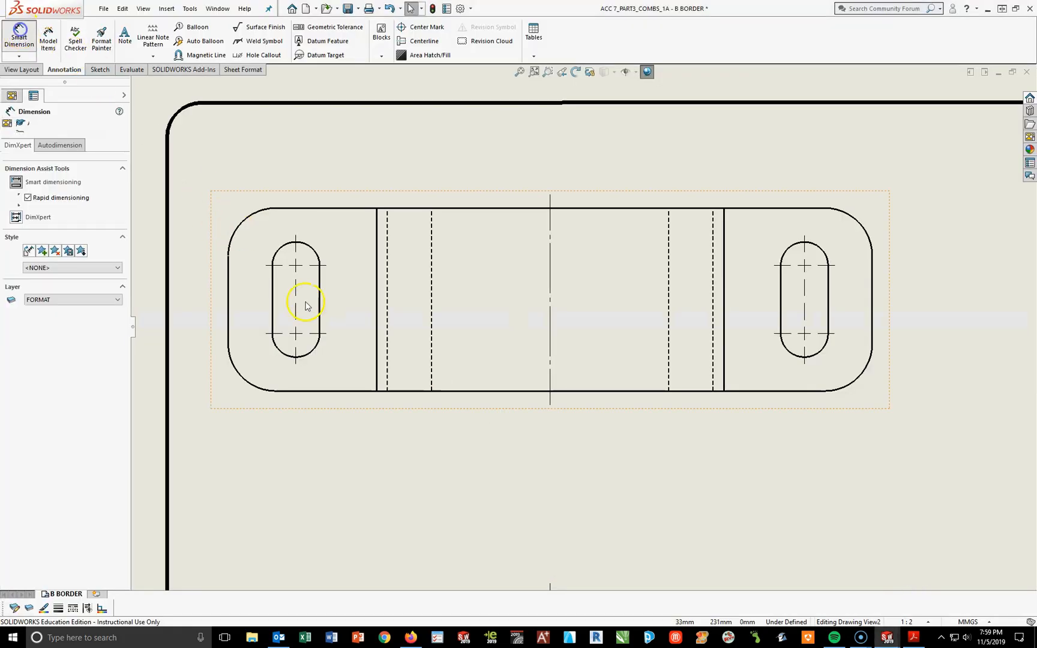
{"action": "left_click", "coordinate": [294, 290]}
{"action": "left_click", "coordinate": [228, 300]}
{"action": "left_click", "coordinate": [271, 434]}
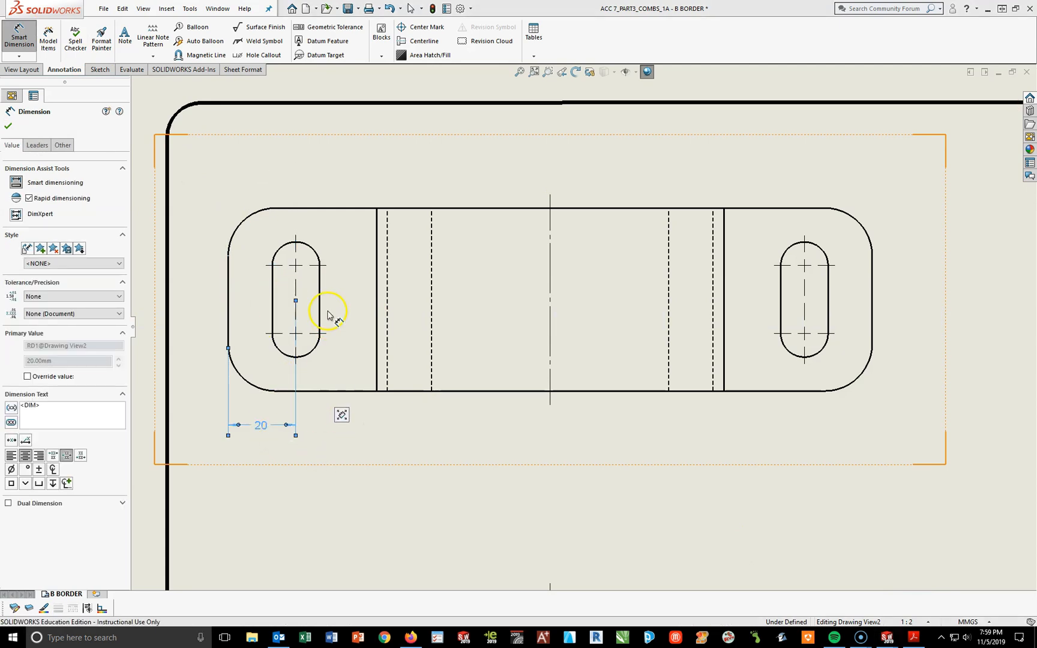
Step: Dimension the spacing between the two slot centers and the plate's overall length, stacking both below the top view
{"action": "left_click", "coordinate": [296, 289]}
{"action": "left_click", "coordinate": [806, 312]}
{"action": "left_click", "coordinate": [522, 431]}
{"action": "left_click", "coordinate": [571, 428]}
{"action": "left_click_drag", "start_coordinate": [572, 425], "coordinate": [556, 426]}
{"action": "left_click", "coordinate": [227, 299]}
{"action": "left_click", "coordinate": [873, 317]}
{"action": "left_click", "coordinate": [559, 475]}
{"action": "left_click", "coordinate": [594, 519]}
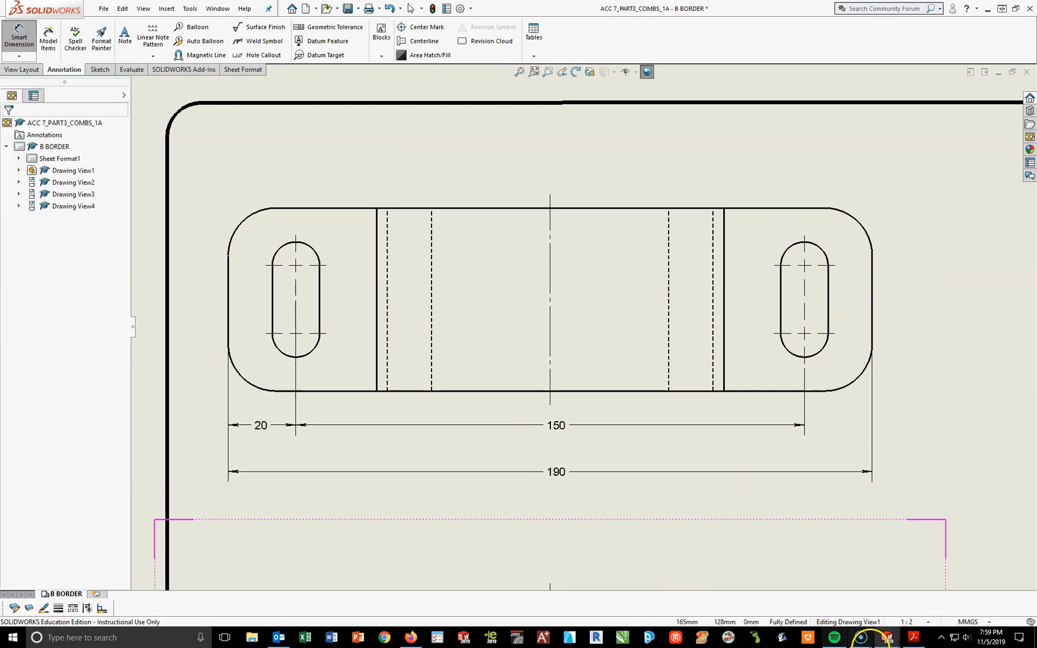
Step: Check the reference PDF, return to the SOLIDWORKS drawing, and dimension the radius of the top view's lower-right corner
{"action": "left_click", "coordinate": [912, 637]}
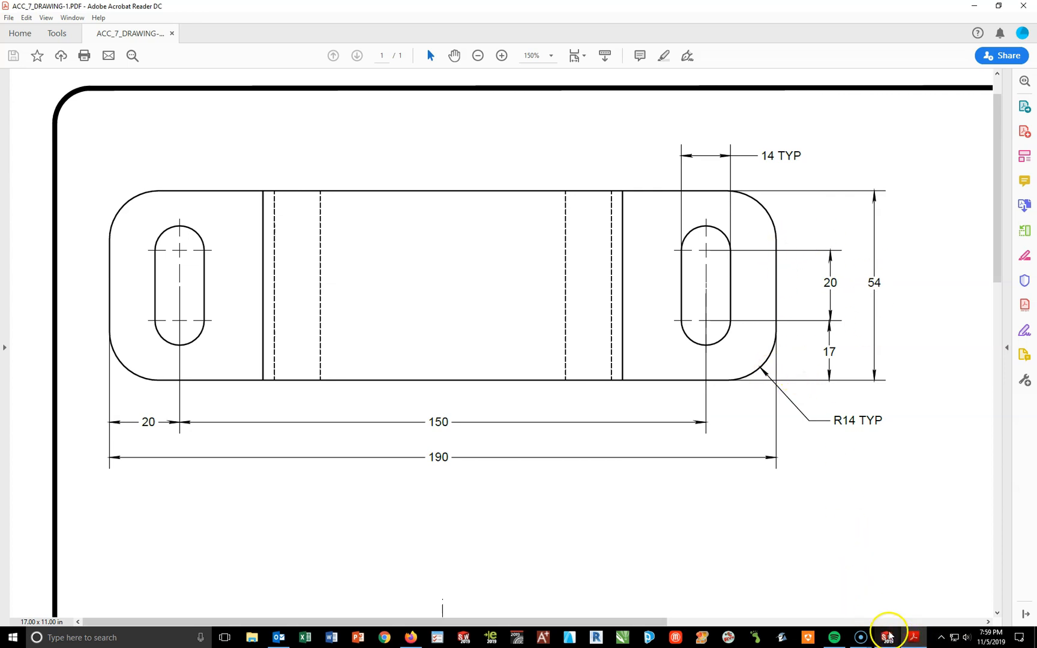
{"action": "mouse_move", "coordinate": [886, 637]}
{"action": "left_click", "coordinate": [941, 592]}
{"action": "left_click", "coordinate": [859, 375]}
{"action": "left_click", "coordinate": [932, 441]}
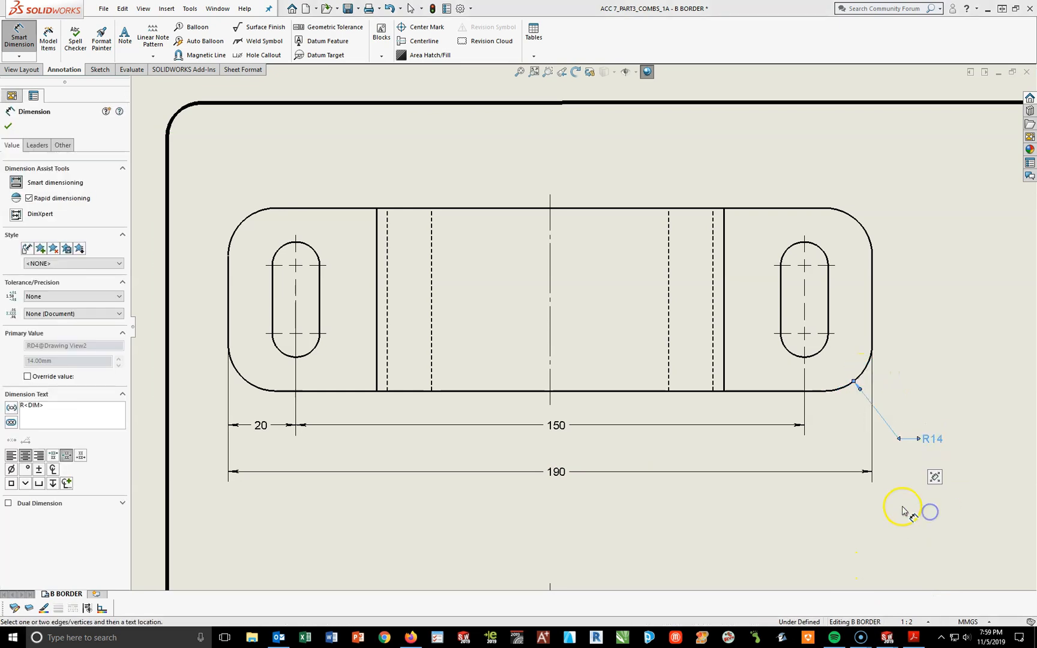
Step: Dimension the right slot's lower arc center from the plate's bottom edge, placing it beside the top view
{"action": "left_click", "coordinate": [814, 348]}
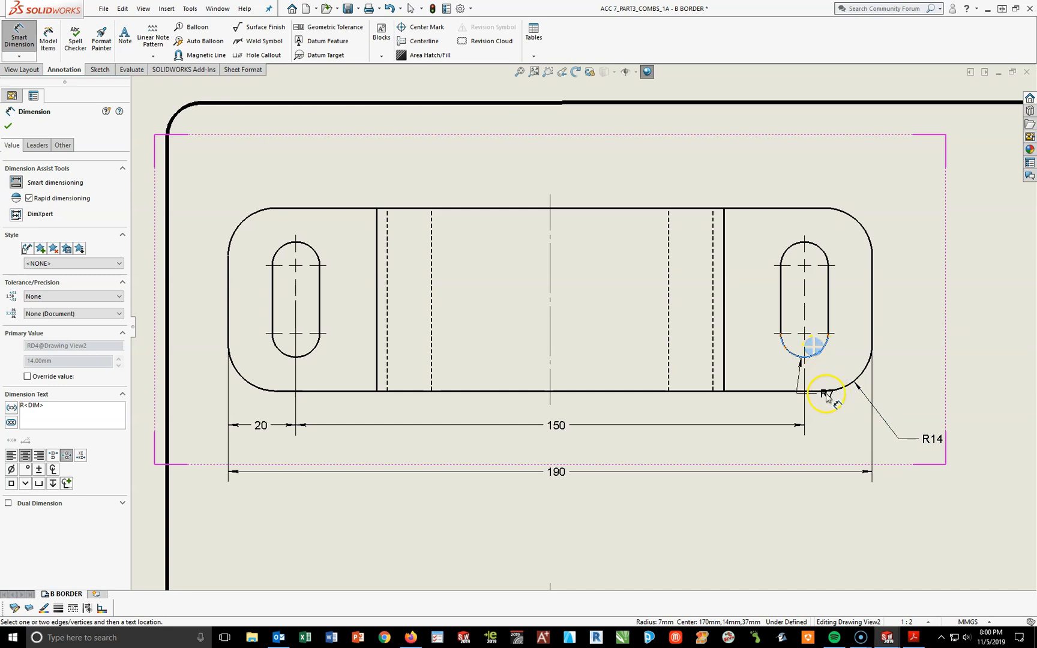
{"action": "left_click", "coordinate": [788, 391]}
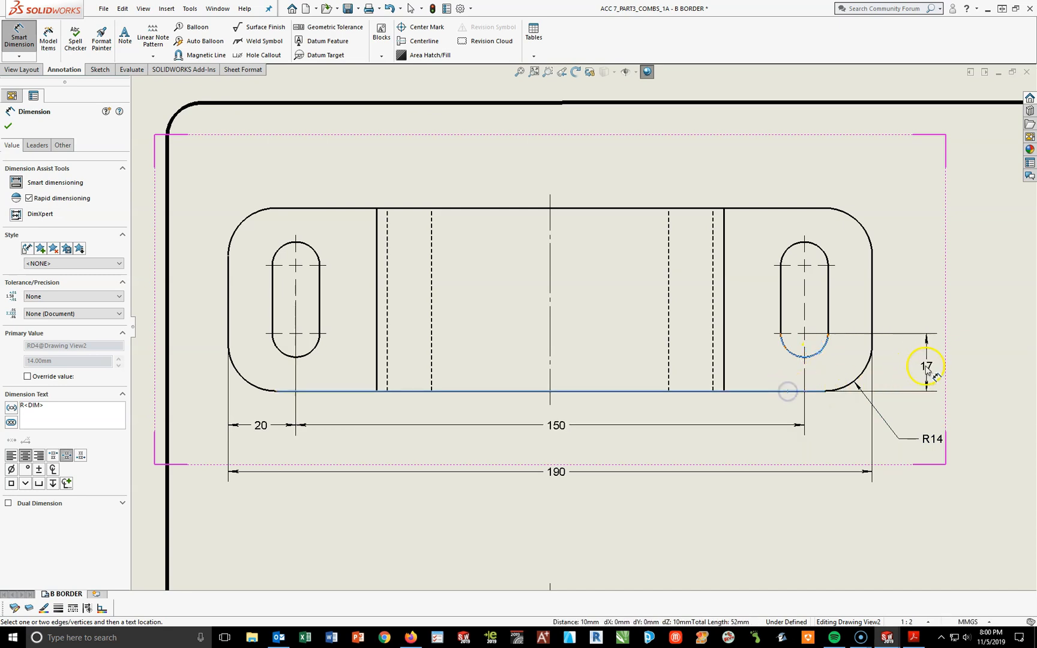
{"action": "left_click", "coordinate": [932, 366]}
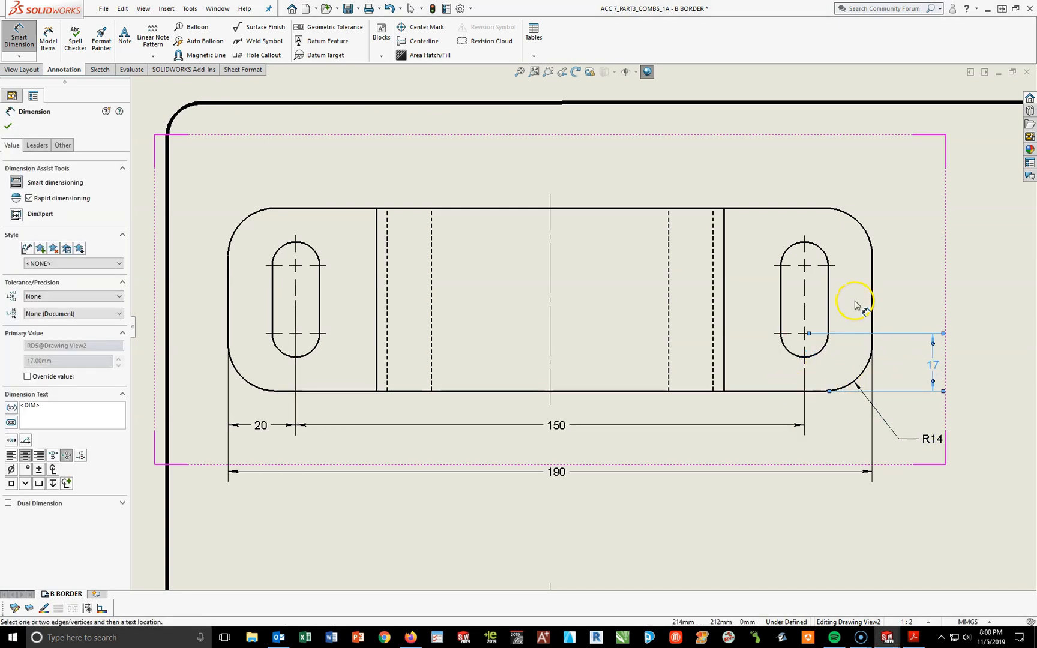
{"action": "left_click", "coordinate": [824, 252]}
{"action": "left_click", "coordinate": [819, 350]}
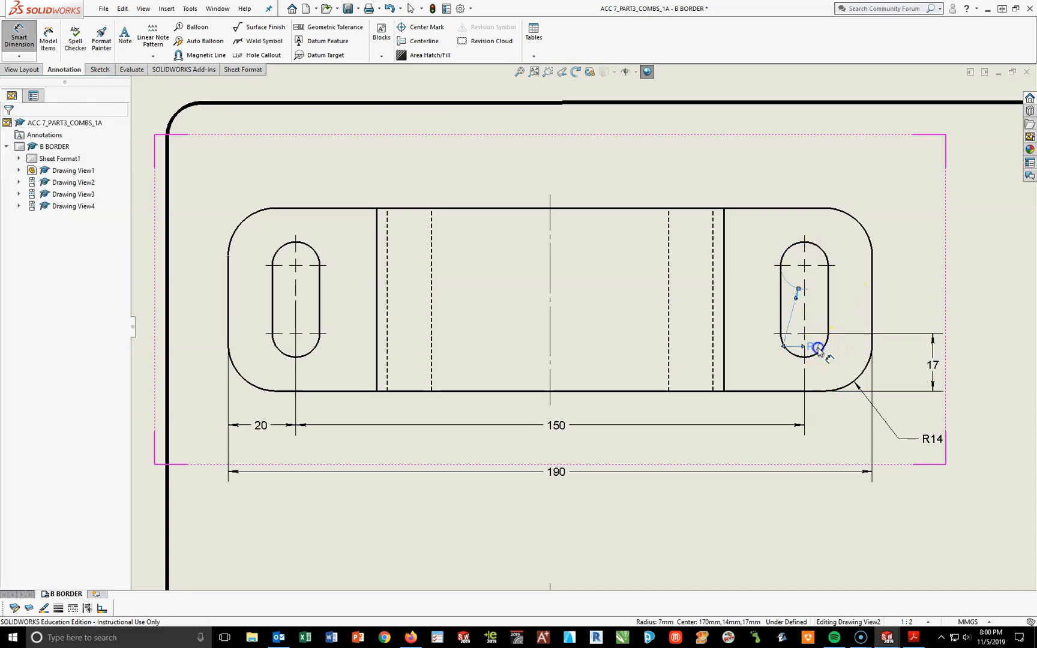
{"action": "key", "text": "Delete"}
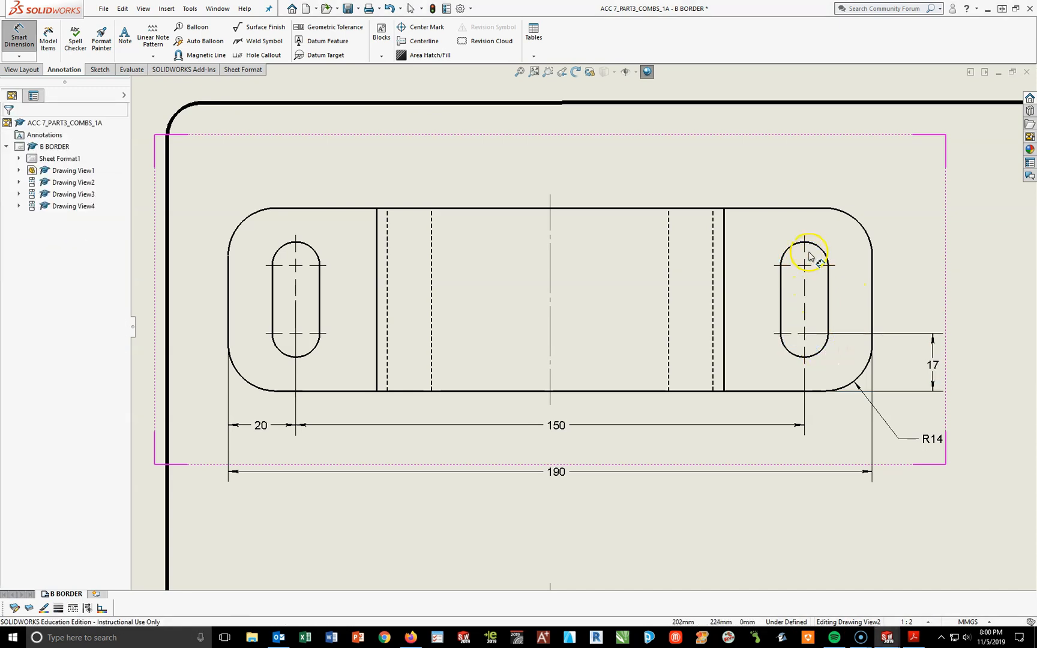
Step: Dimension the right slot's center-to-center distance and the plate's overall depth, placing both to the right of the top view
{"action": "left_click", "coordinate": [816, 246]}
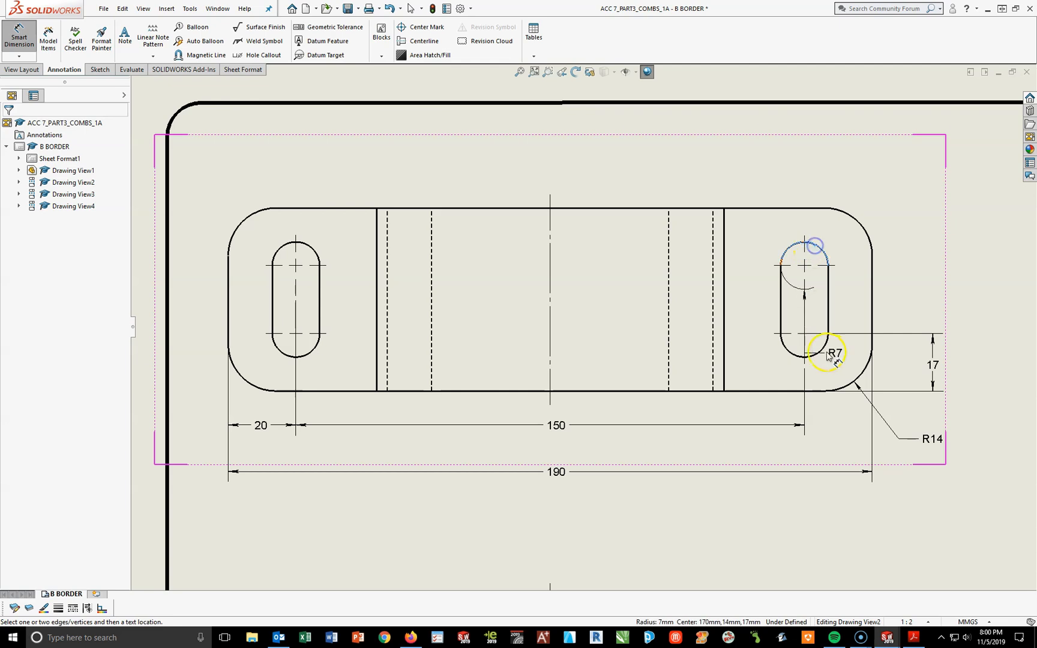
{"action": "left_click", "coordinate": [820, 351]}
{"action": "left_click", "coordinate": [931, 307]}
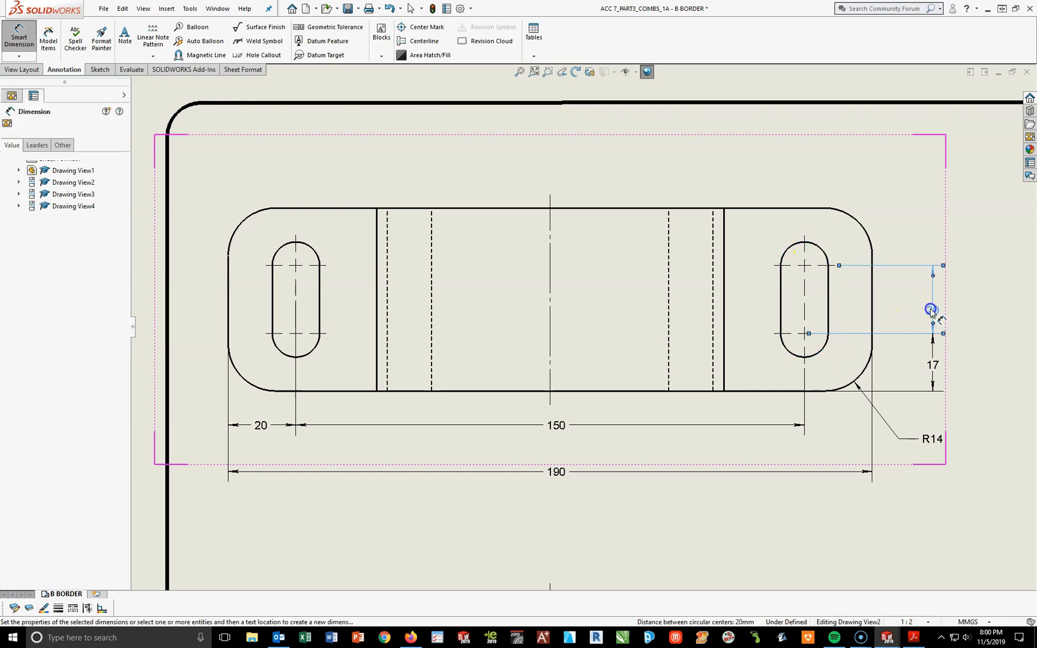
{"action": "left_click", "coordinate": [790, 209]}
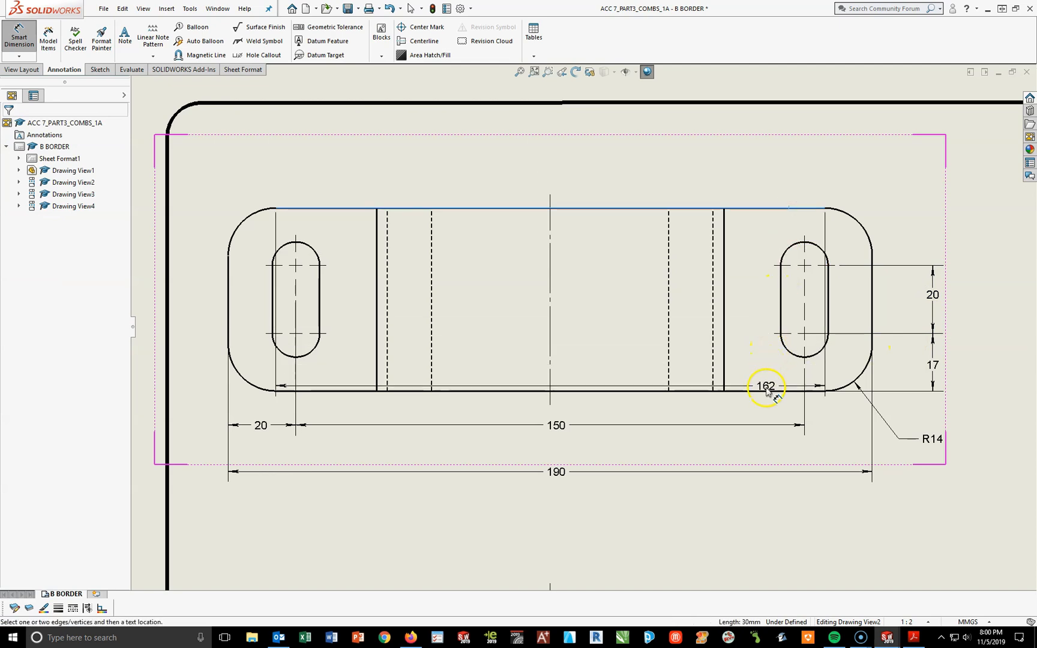
{"action": "left_click", "coordinate": [768, 390]}
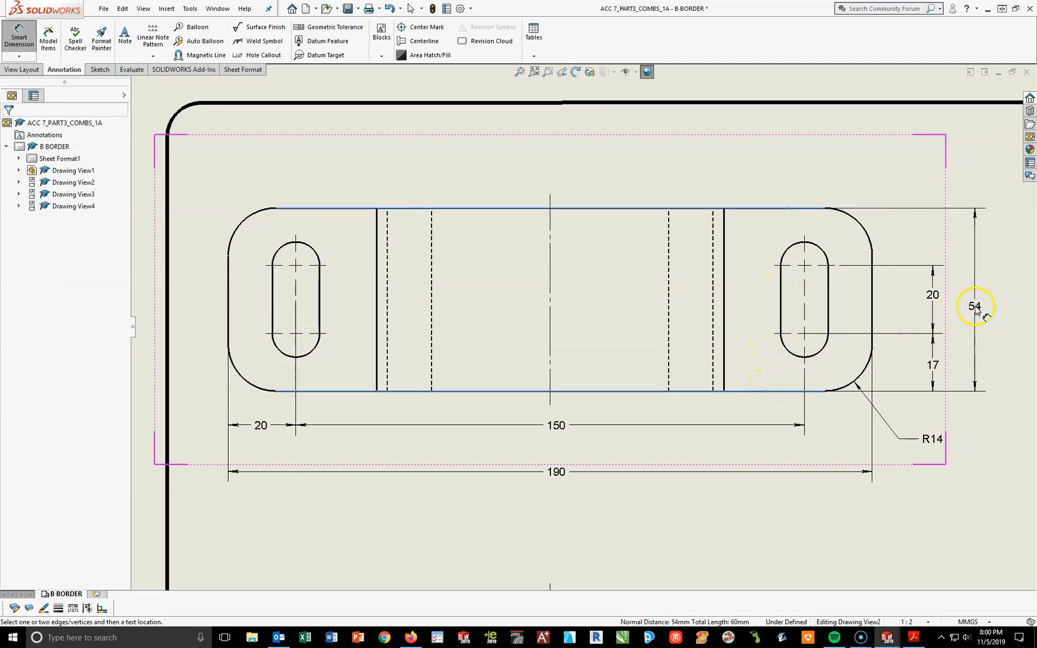
{"action": "left_click", "coordinate": [978, 309]}
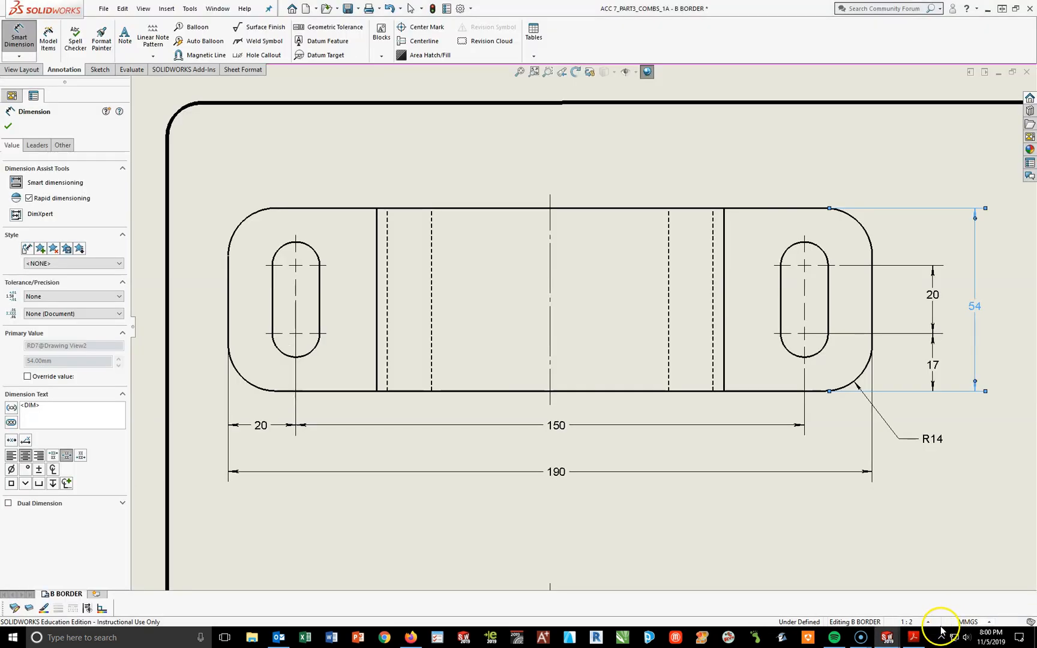
Step: Check the reference PDF, return to the SOLIDWORKS drawing, append TYP to the corner radius dimension, and reposition its text
{"action": "left_click", "coordinate": [912, 636]}
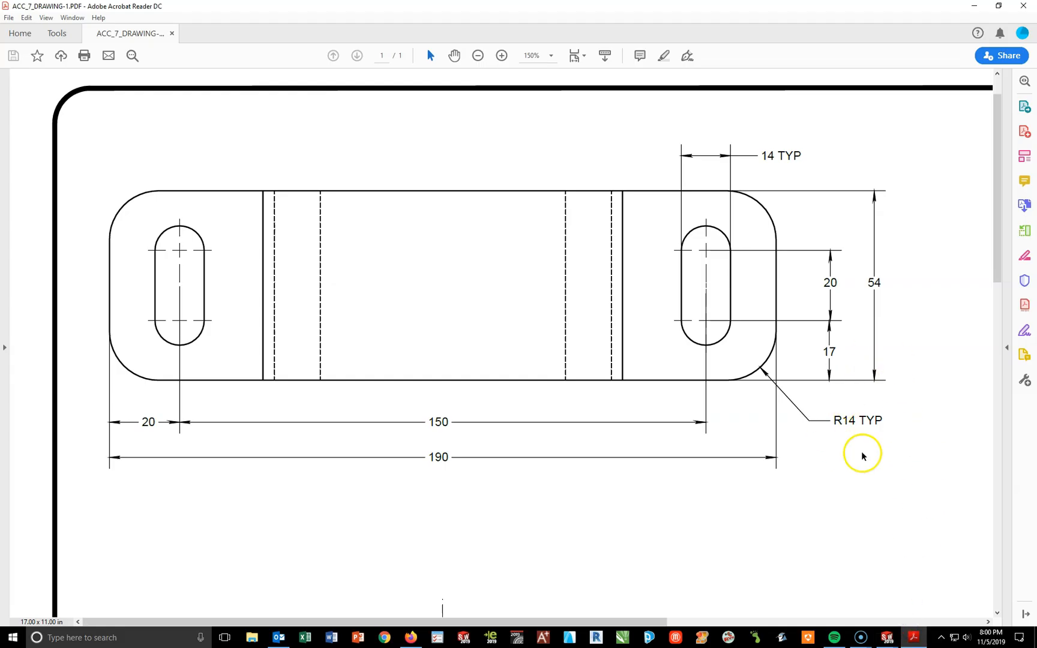
{"action": "left_click", "coordinate": [913, 639]}
{"action": "left_click", "coordinate": [930, 436]}
{"action": "left_click", "coordinate": [79, 409]}
{"action": "type", "text": "TYP"}
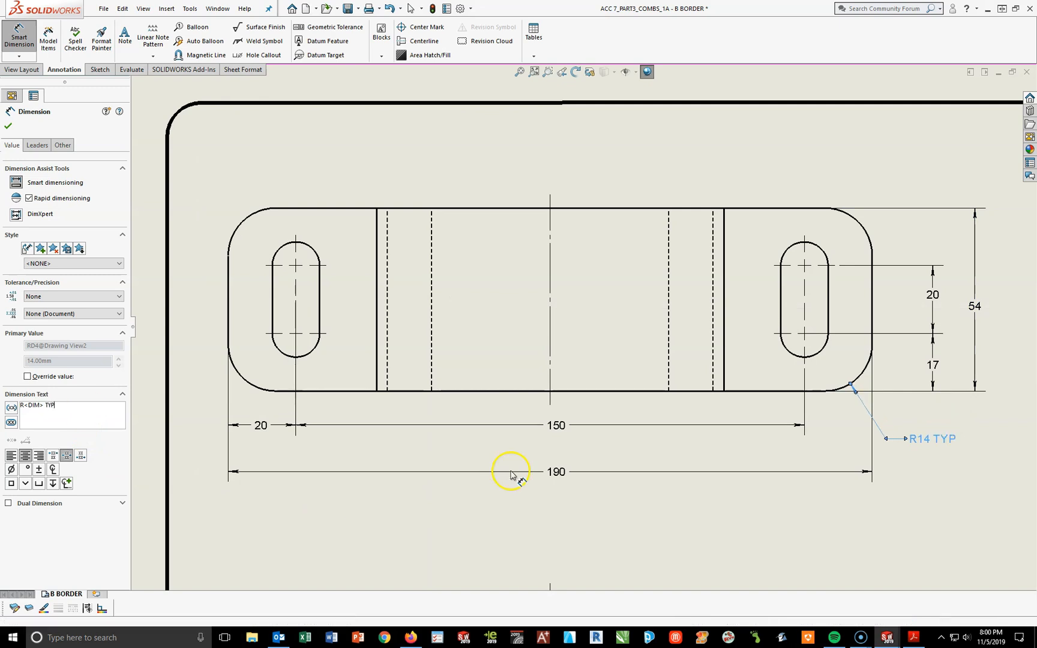
{"action": "left_click", "coordinate": [937, 499]}
{"action": "left_click_drag", "start_coordinate": [919, 441], "coordinate": [941, 427]}
{"action": "left_click", "coordinate": [924, 500]}
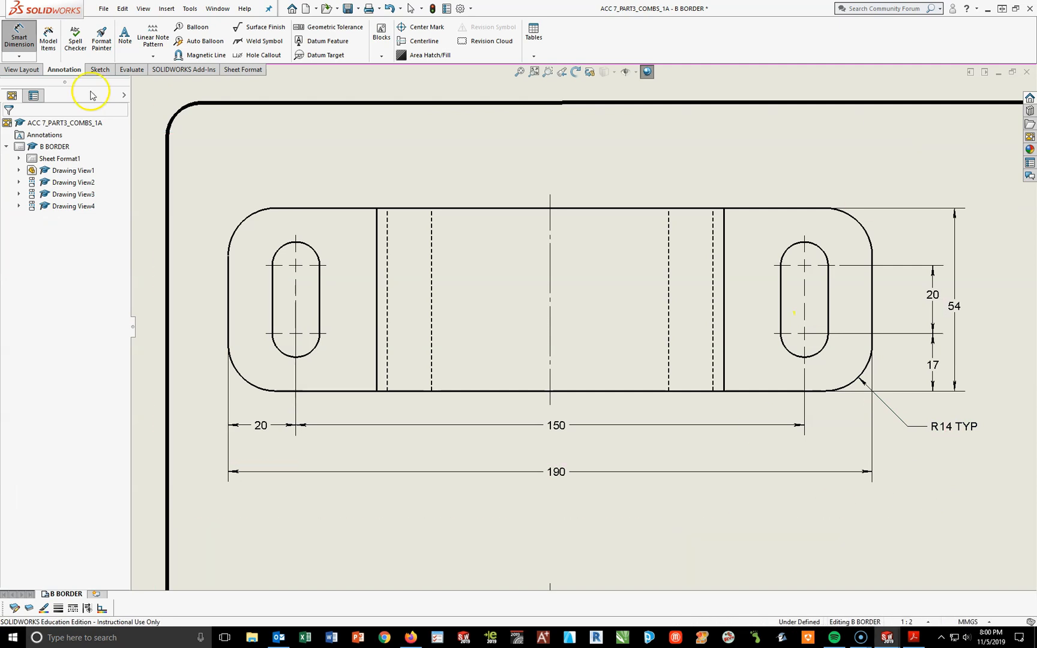
Step: Dimension the right slot's width above the top view, with the text outside the extension lines and TYP appended
{"action": "left_click", "coordinate": [780, 298]}
{"action": "left_click", "coordinate": [828, 315]}
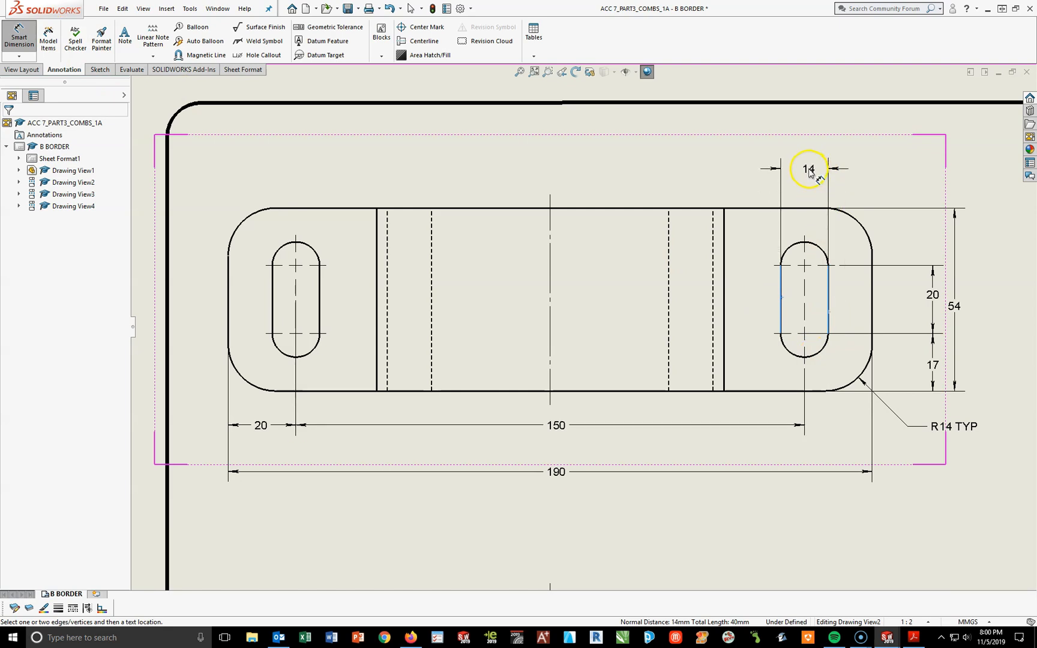
{"action": "left_click", "coordinate": [864, 174]}
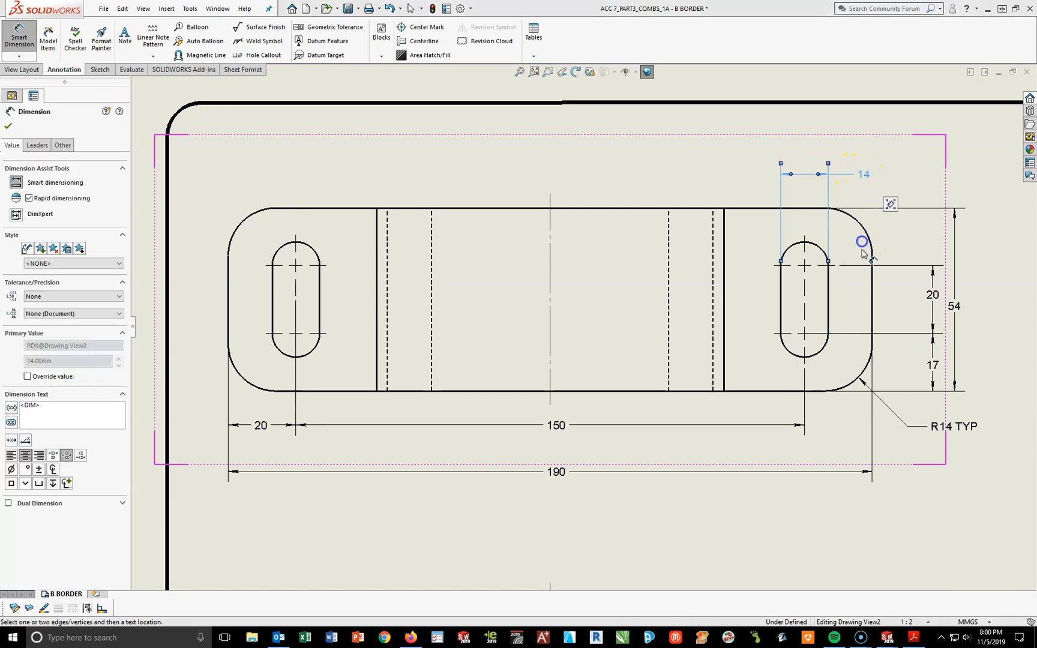
{"action": "left_click", "coordinate": [57, 411]}
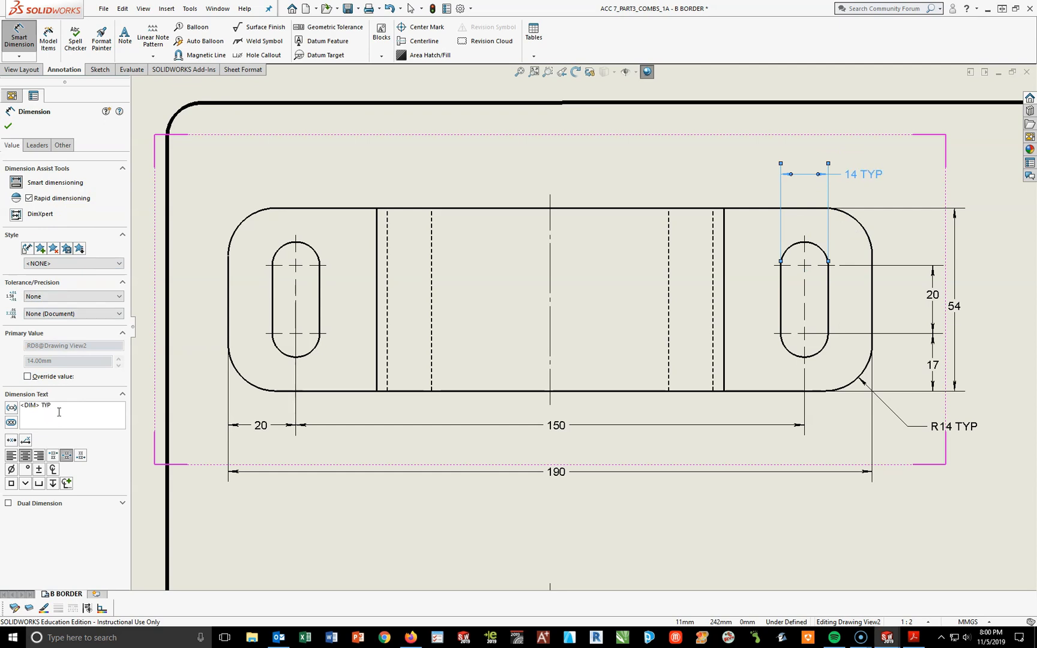
{"action": "left_click", "coordinate": [9, 126]}
Step: Switch to the reference PDF in Adobe Acrobat Reader and examine the complete sheet layout
{"action": "left_click", "coordinate": [913, 637]}
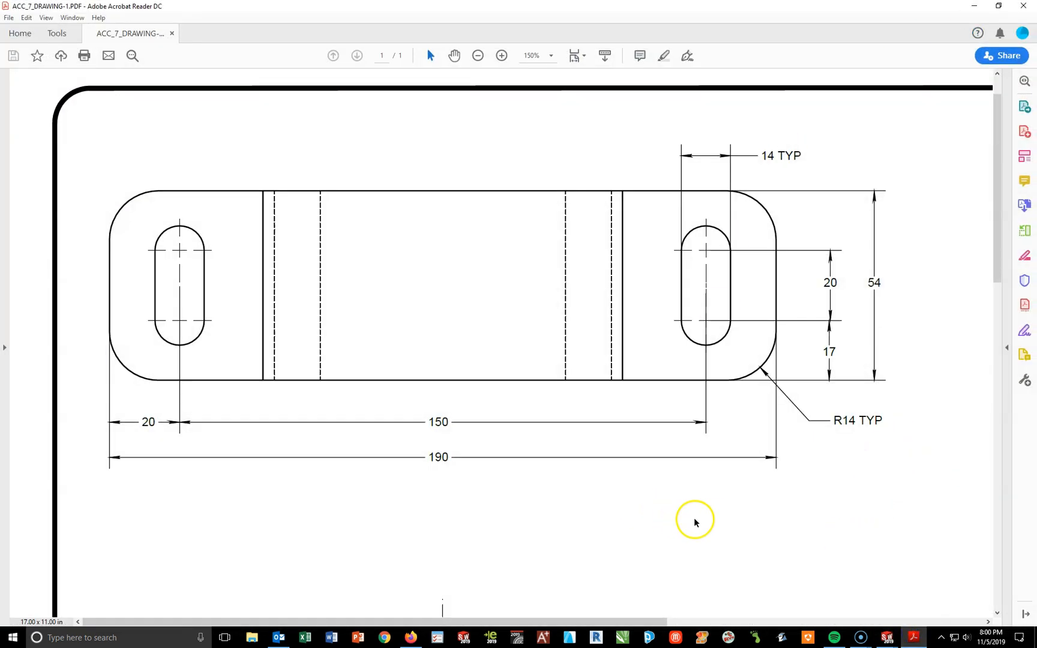
{"action": "left_click", "coordinate": [478, 55]}
{"action": "left_click", "coordinate": [479, 55]}
{"action": "left_click", "coordinate": [479, 55]}
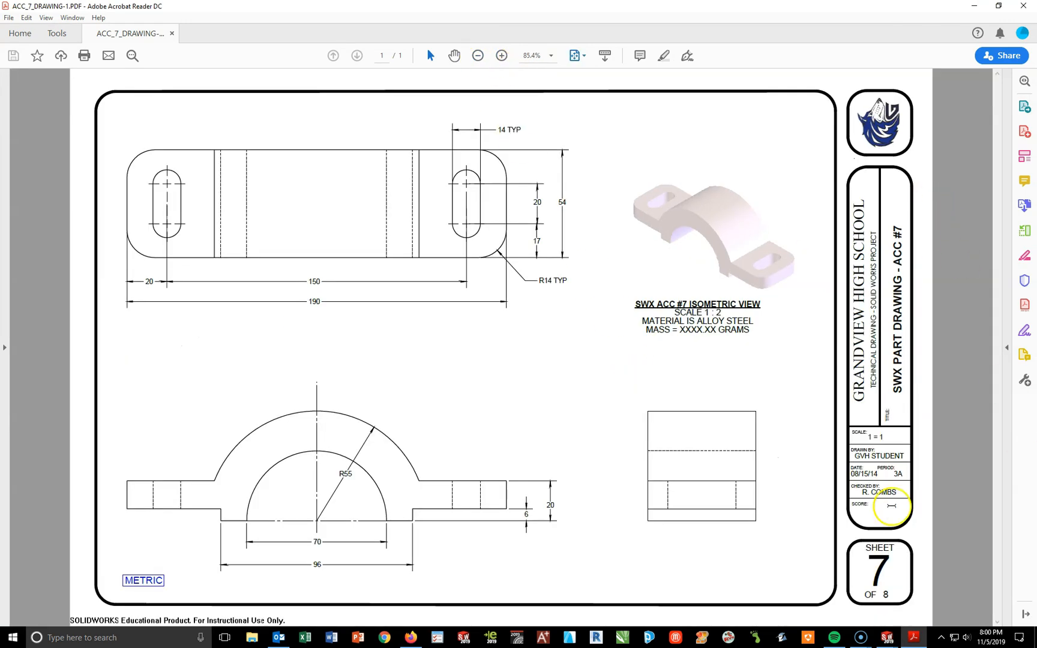
Step: Switch back to the SOLIDWORKS drawing and check its title block against the reference PDF
{"action": "left_click", "coordinate": [885, 641]}
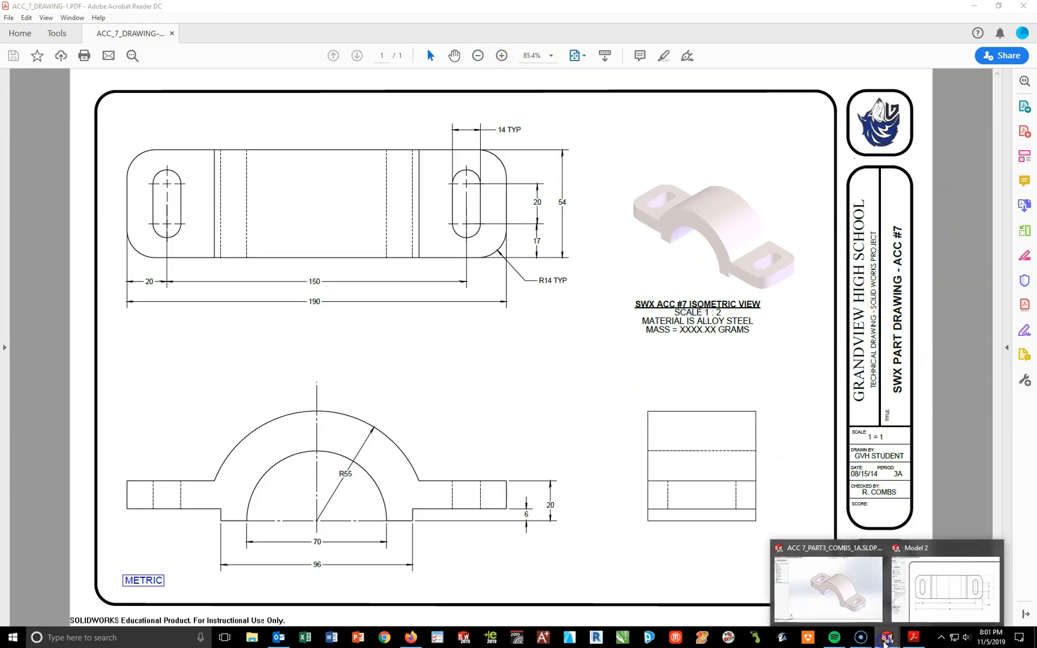
{"action": "left_click", "coordinate": [921, 600]}
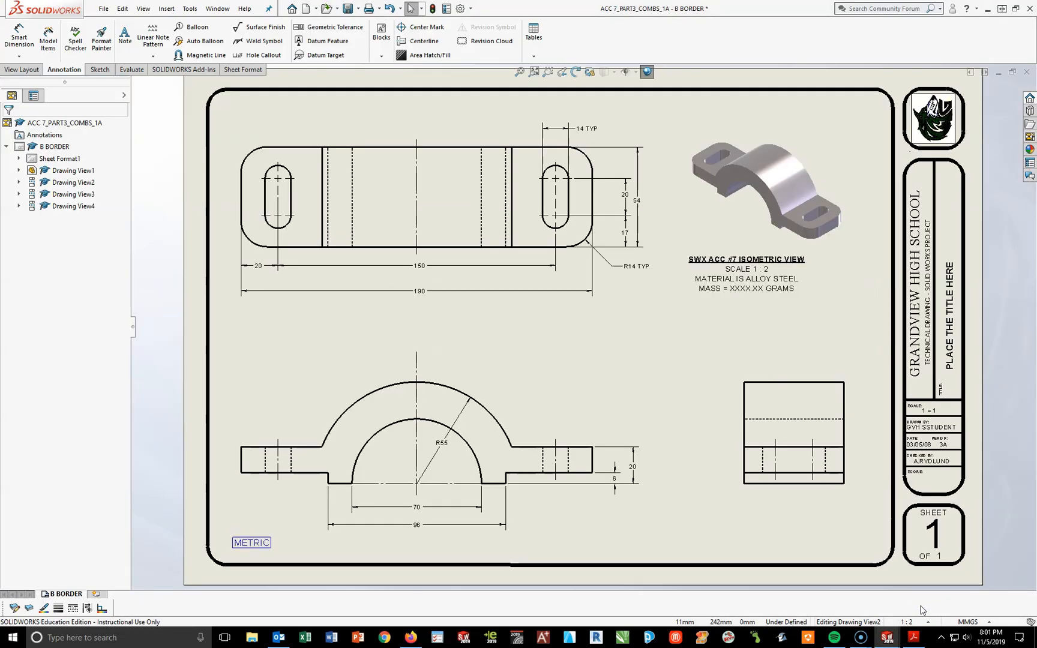
{"action": "scroll", "coordinate": [960, 351], "scroll_direction": "down", "scroll_amount": 5}
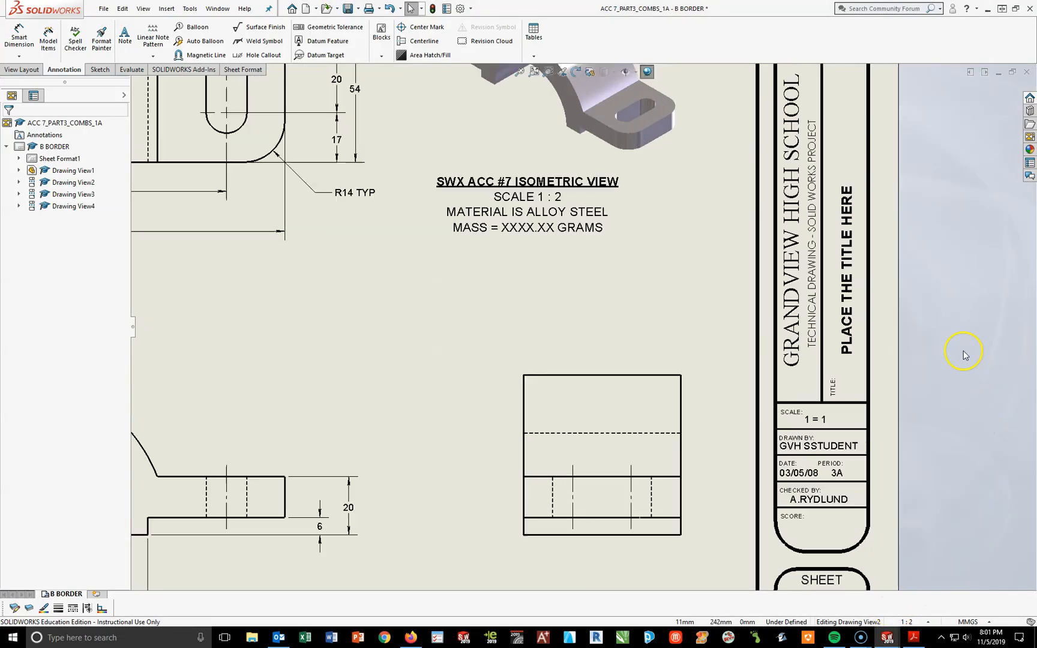
{"action": "left_click", "coordinate": [913, 637]}
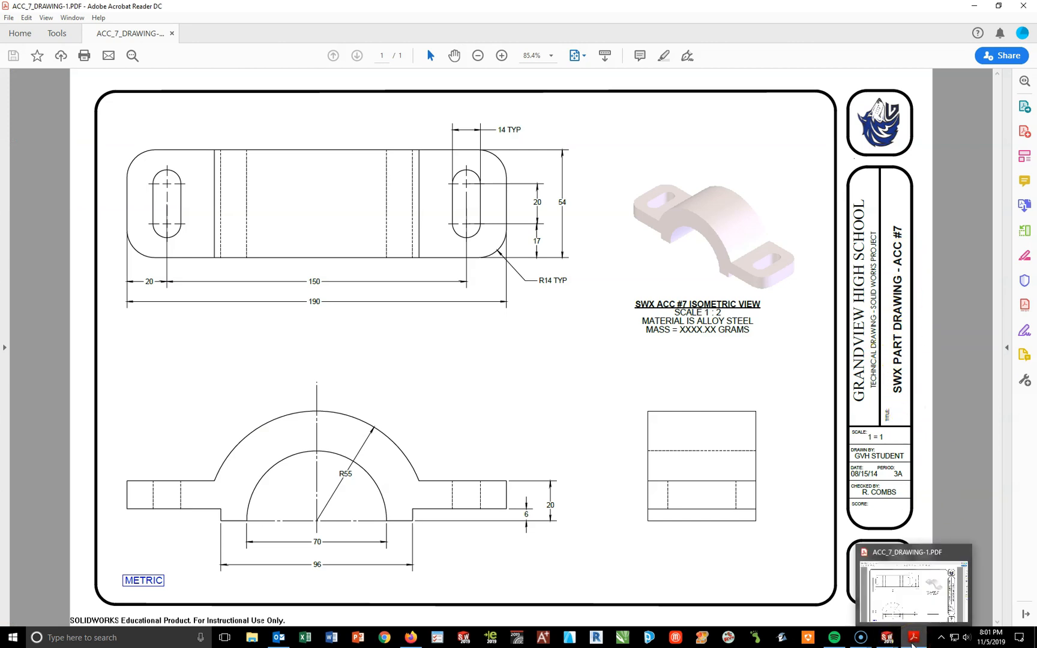
{"action": "left_click", "coordinate": [912, 639]}
Step: Replace the title placeholder in the title block with "SWX PART DRAWING - ACC 7 [ART 3"
{"action": "double_click", "coordinate": [733, 372]}
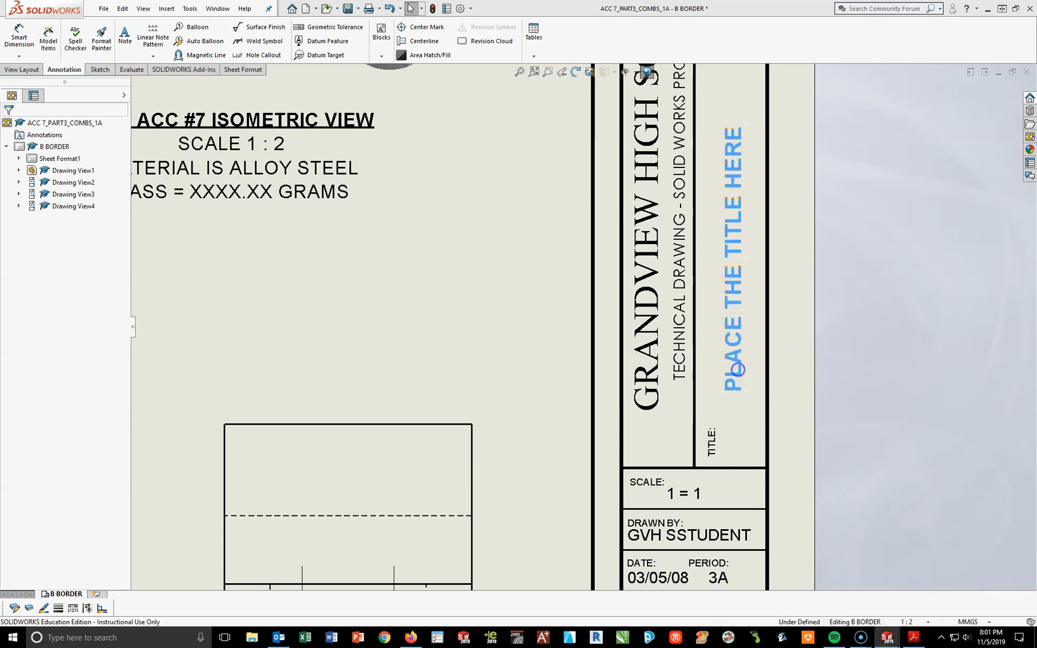
{"action": "type", "text": "SW"}
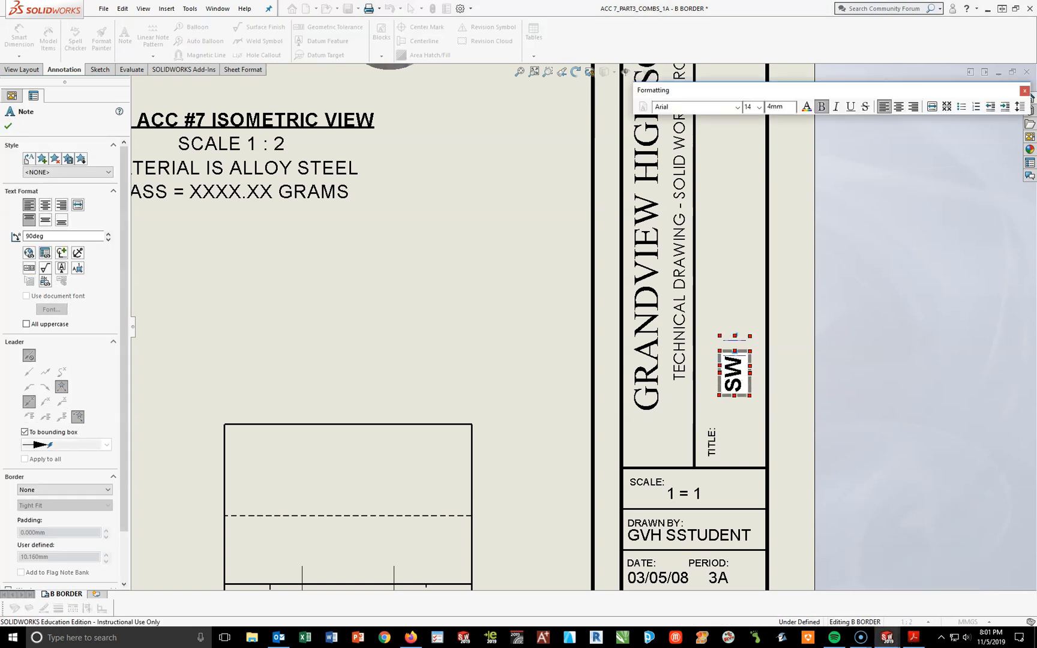
{"action": "type", "text": "X PART DR"}
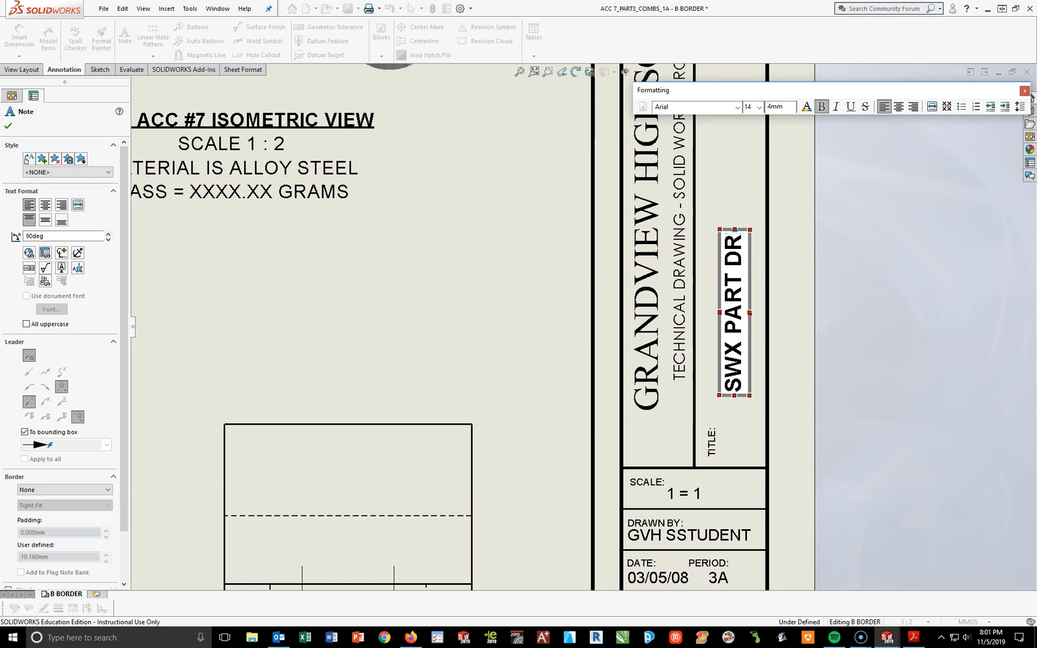
{"action": "type", "text": "AWNG"}
{"action": "key", "text": "BackSpace"}
{"action": "key", "text": "BackSpace"}
{"action": "key", "text": "BackSpace"}
{"action": "type", "text": "I"}
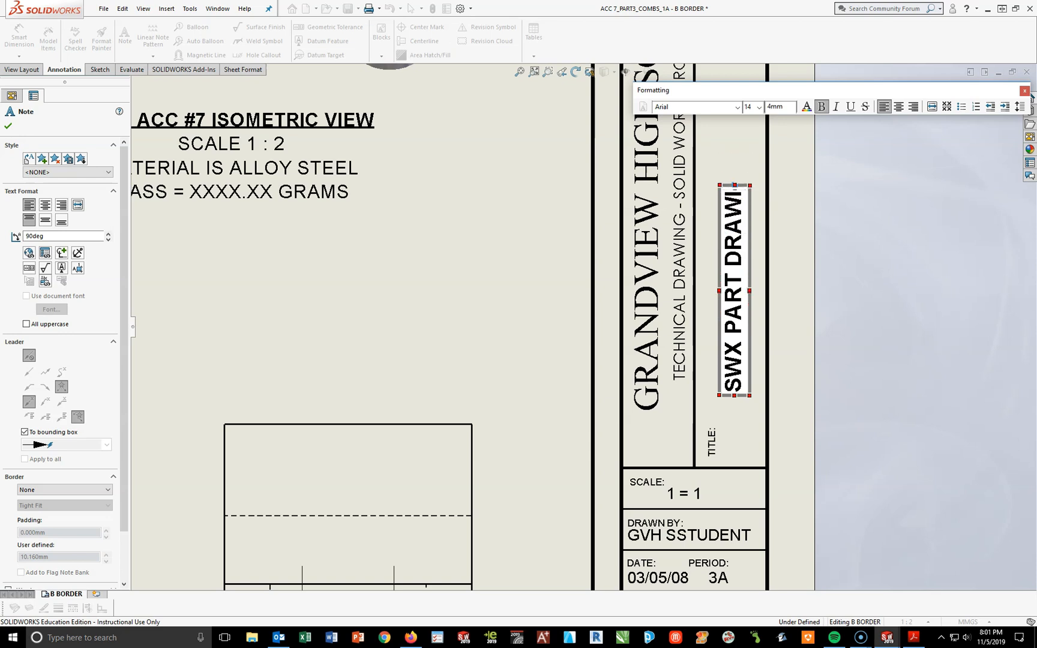
{"action": "type", "text": "NG -"}
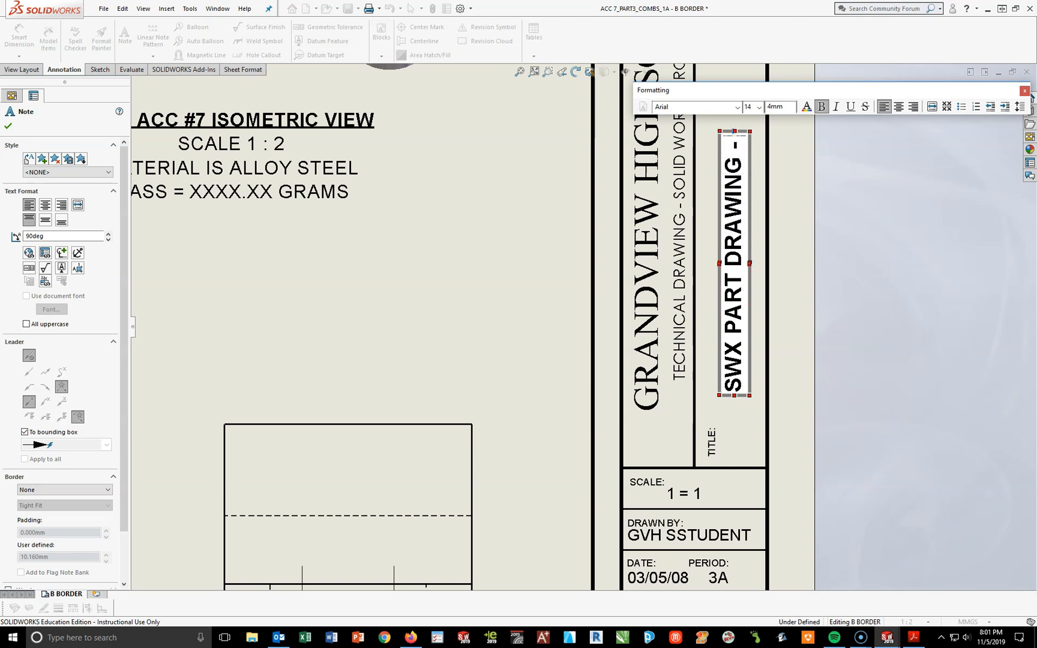
{"action": "type", "text": " ACC 7"}
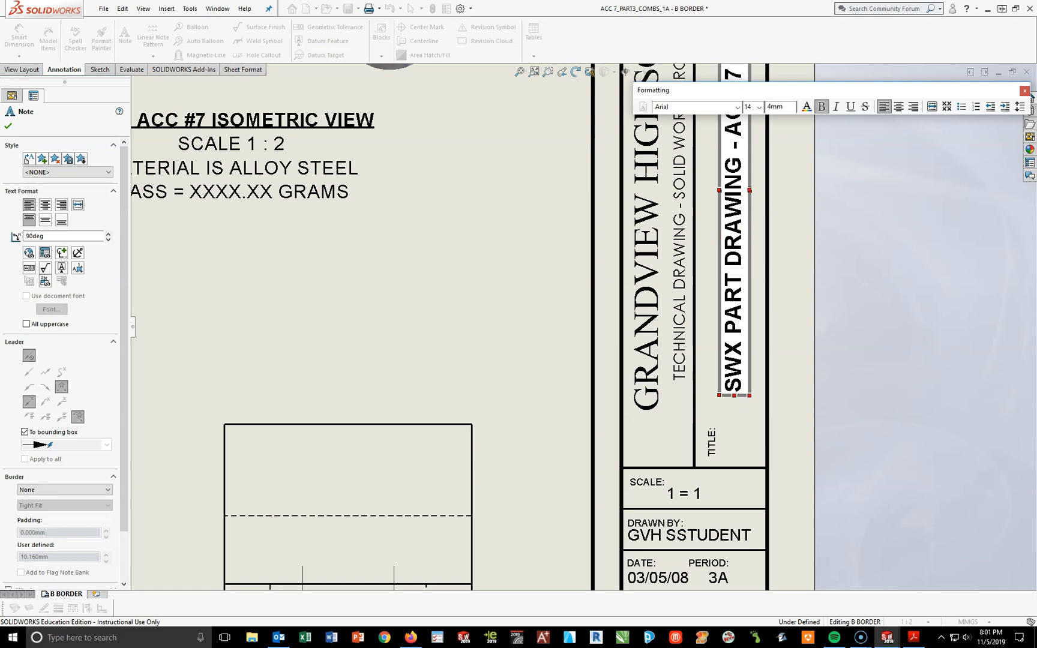
{"action": "left_click", "coordinate": [821, 400]}
{"action": "scroll", "coordinate": [710, 247], "scroll_direction": "up", "scroll_amount": 3}
{"action": "scroll", "coordinate": [720, 209], "scroll_direction": "down", "scroll_amount": 2}
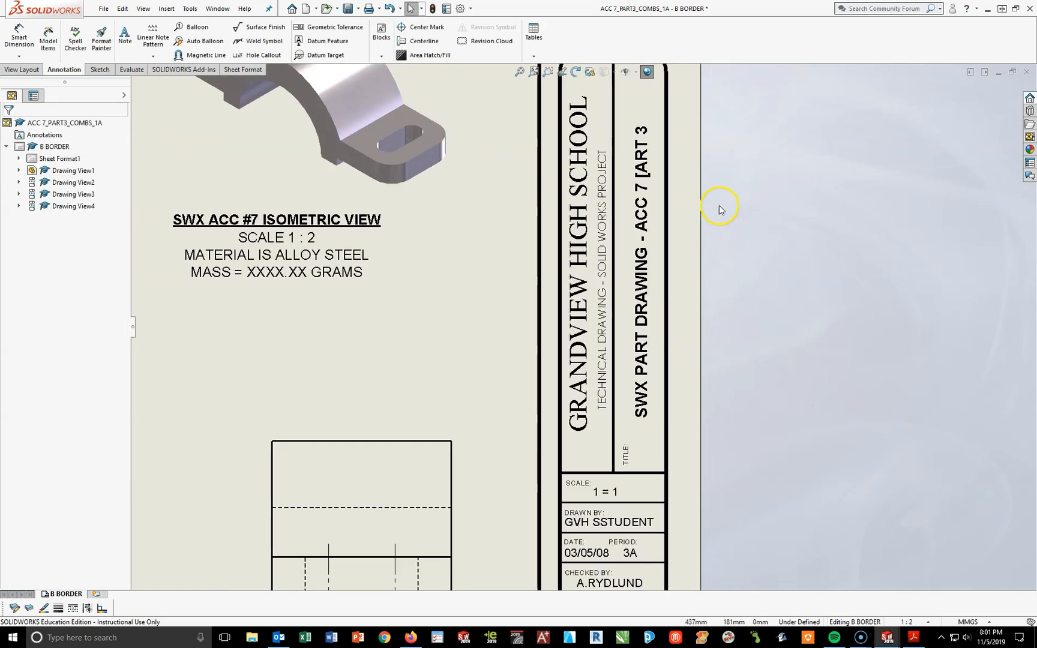
Step: Replace the Drawn By placeholder with the drafter's name and center the note in its cell
{"action": "left_click", "coordinate": [612, 493]}
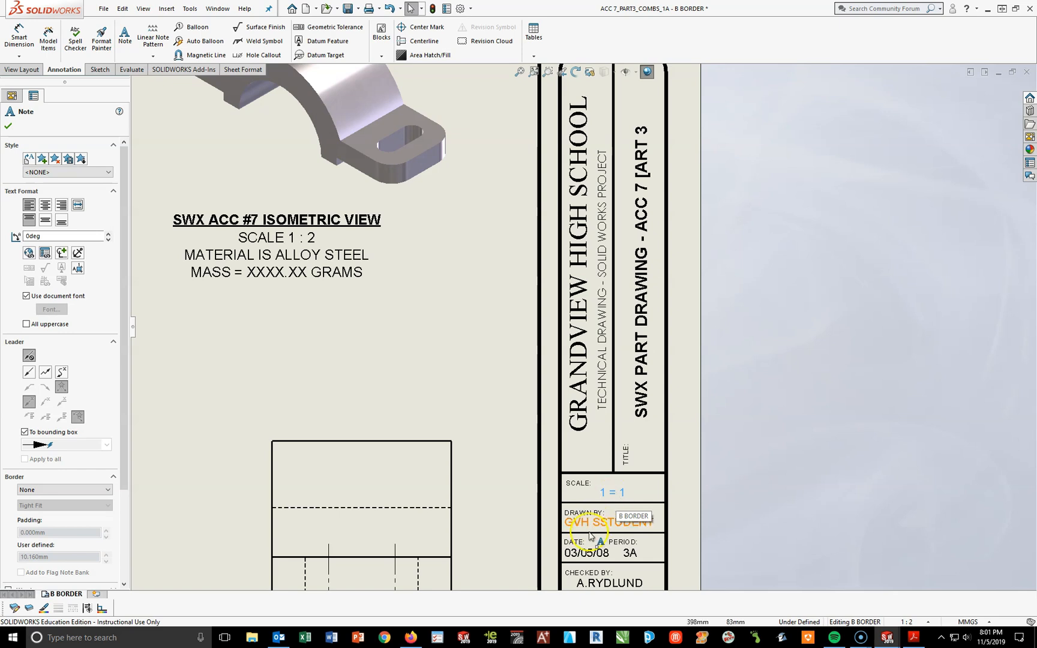
{"action": "left_click", "coordinate": [601, 510]}
{"action": "left_click", "coordinate": [603, 521]}
{"action": "type", "text": "R. CV"}
{"action": "key", "text": "BackSpace"}
{"action": "type", "text": "OMB"}
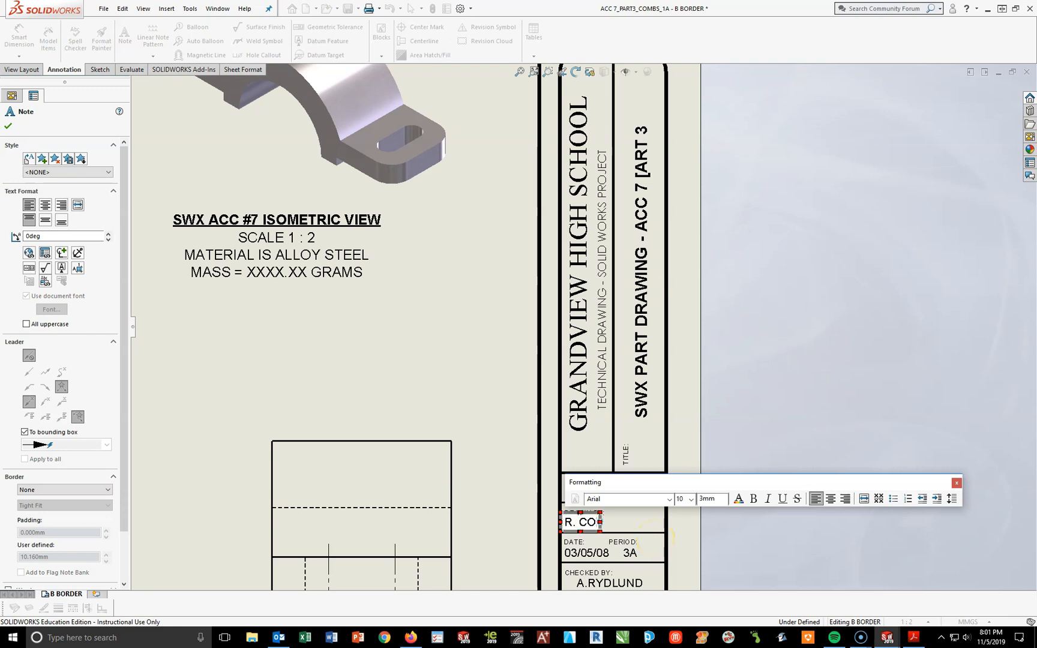
{"action": "left_click", "coordinate": [487, 554]}
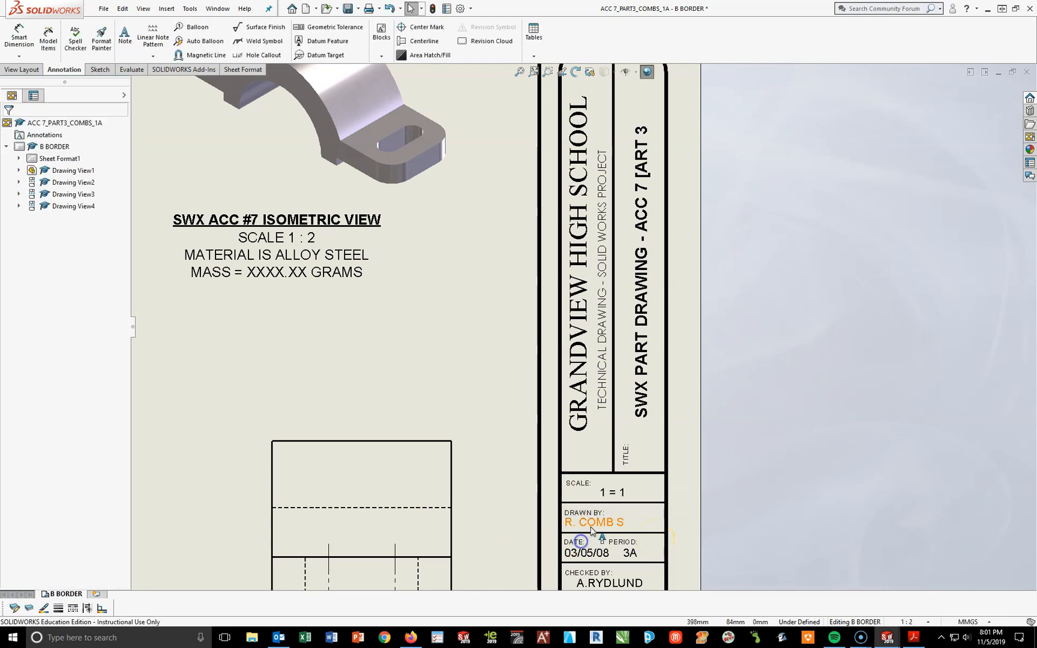
{"action": "left_click", "coordinate": [611, 522]}
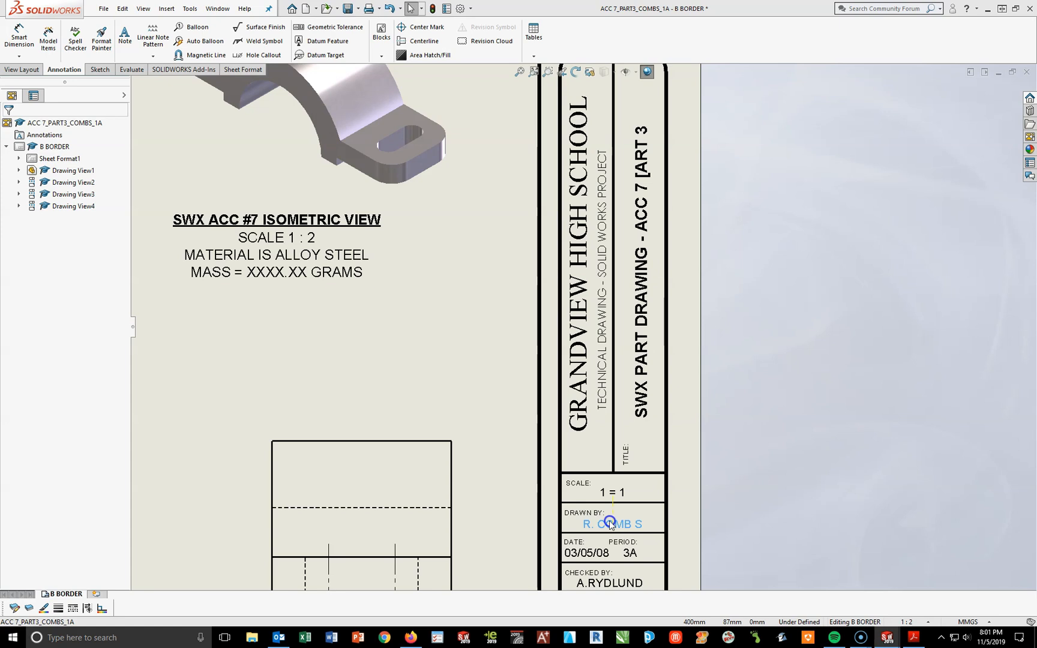
Step: Change the title block's date to 11/5/19
{"action": "double_click", "coordinate": [581, 553]}
{"action": "type", "text": "11/"}
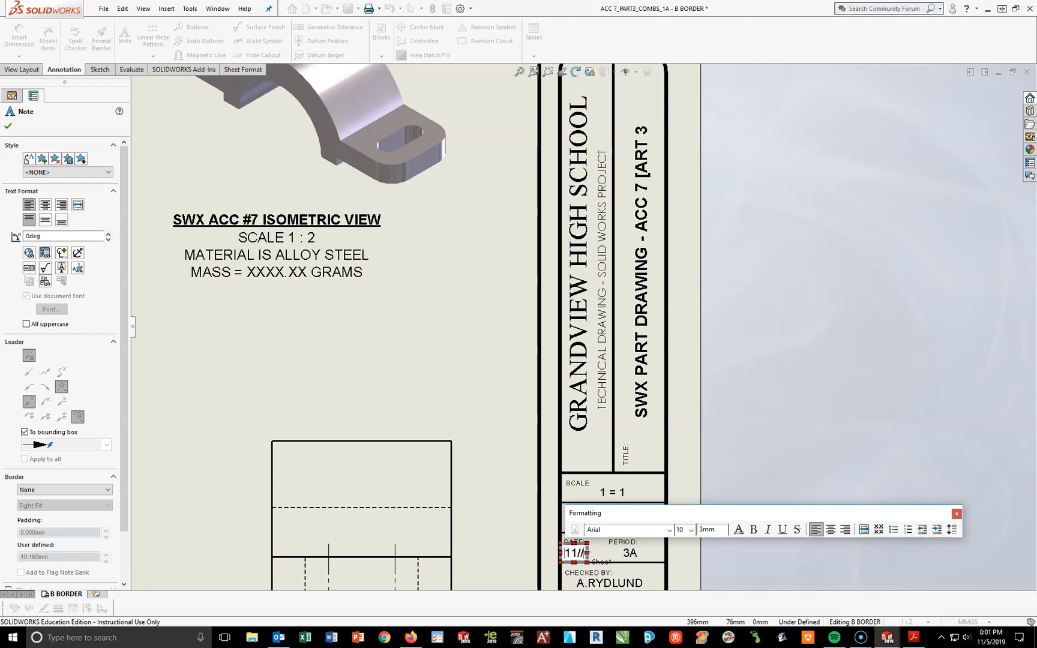
{"action": "key", "text": "BackSpace"}
{"action": "key", "text": "BackSpace"}
{"action": "key", "text": "BackSpace"}
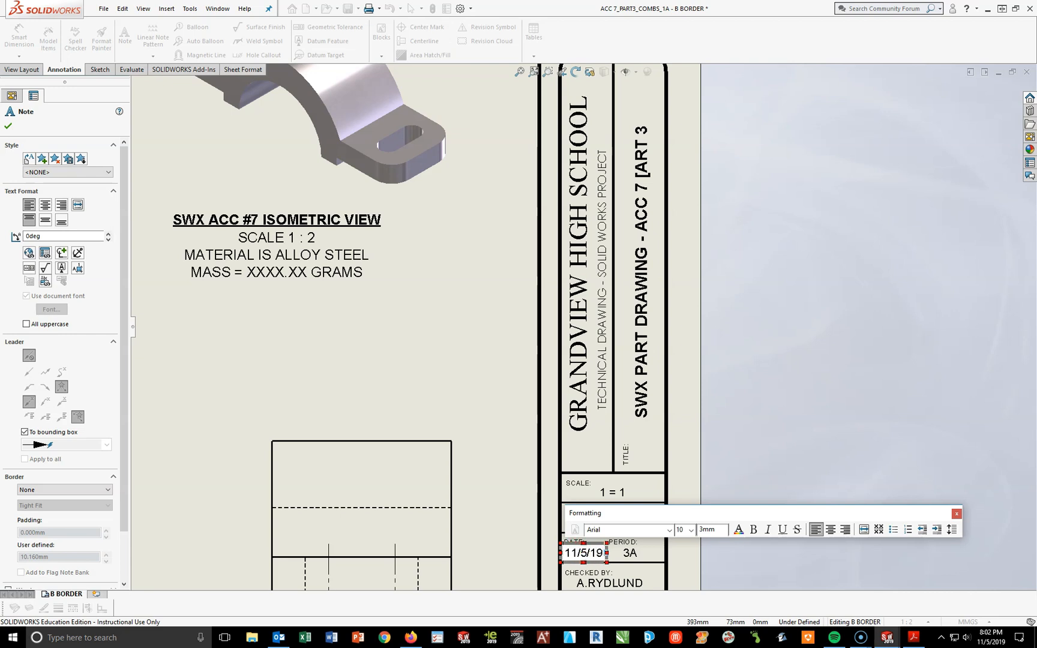
{"action": "left_click", "coordinate": [740, 556]}
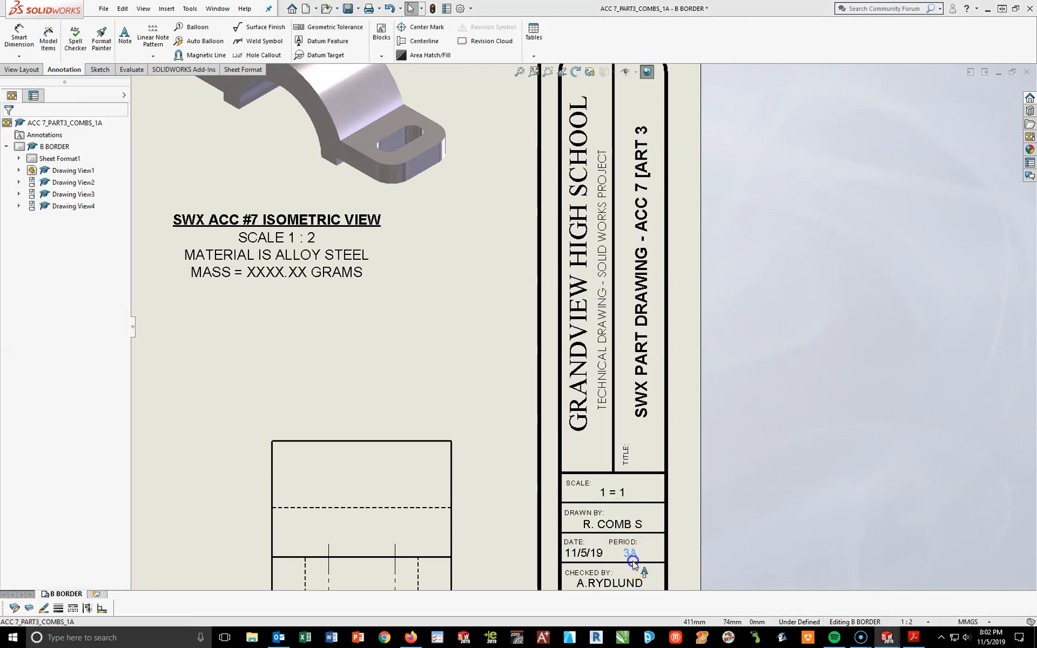
Step: Shift the title block's period note slightly to the right and change it to 2A
{"action": "double_click", "coordinate": [650, 557]}
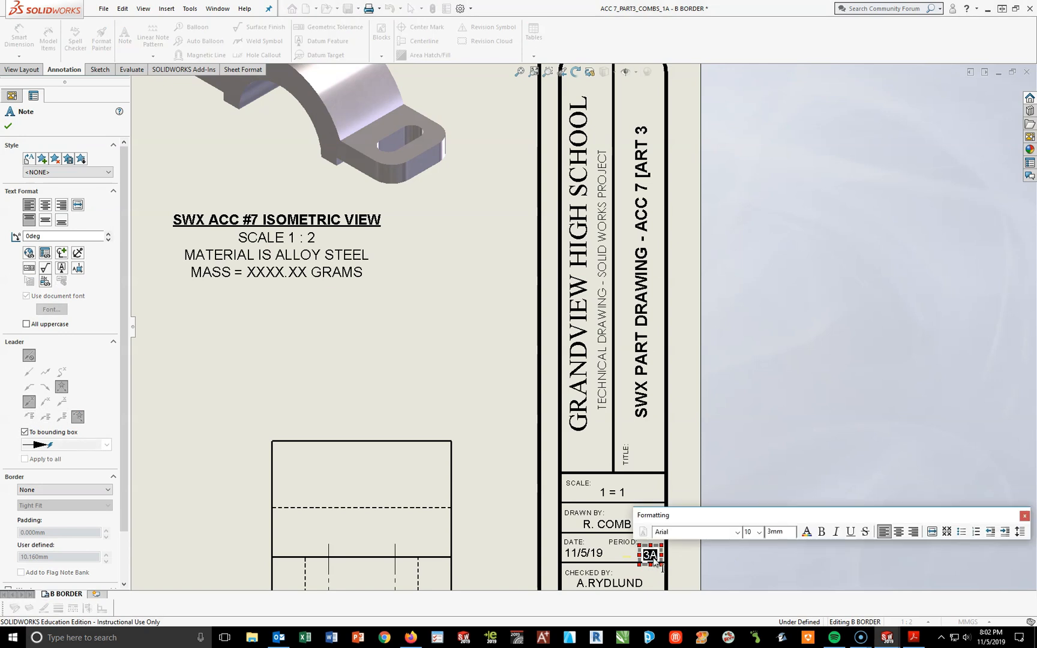
{"action": "left_click", "coordinate": [744, 562]}
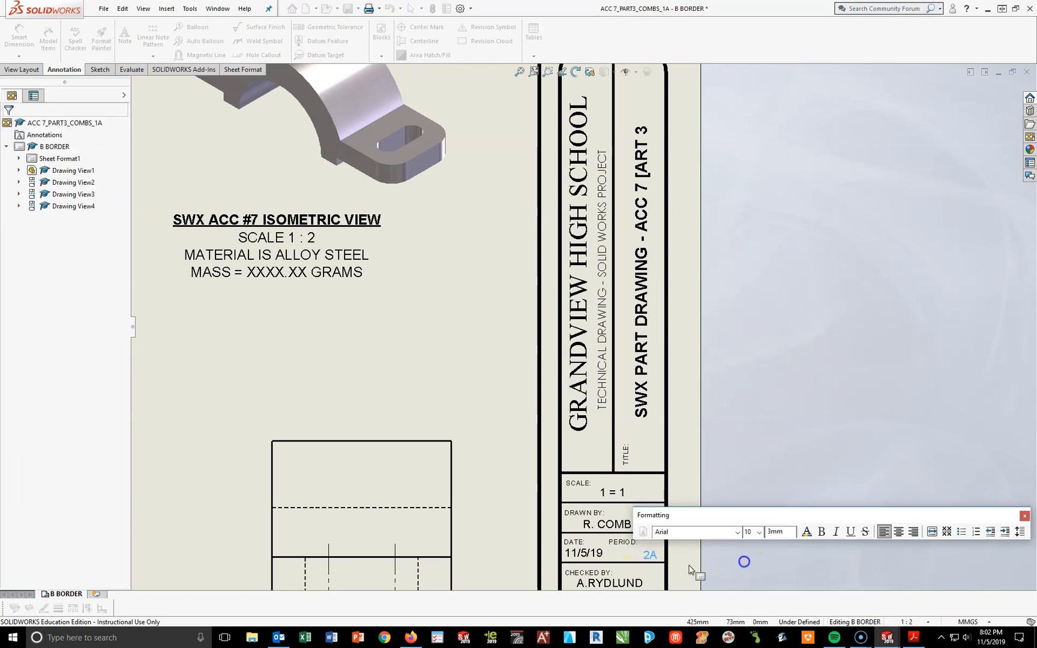
{"action": "left_click", "coordinate": [646, 554]}
{"action": "left_click", "coordinate": [752, 559]}
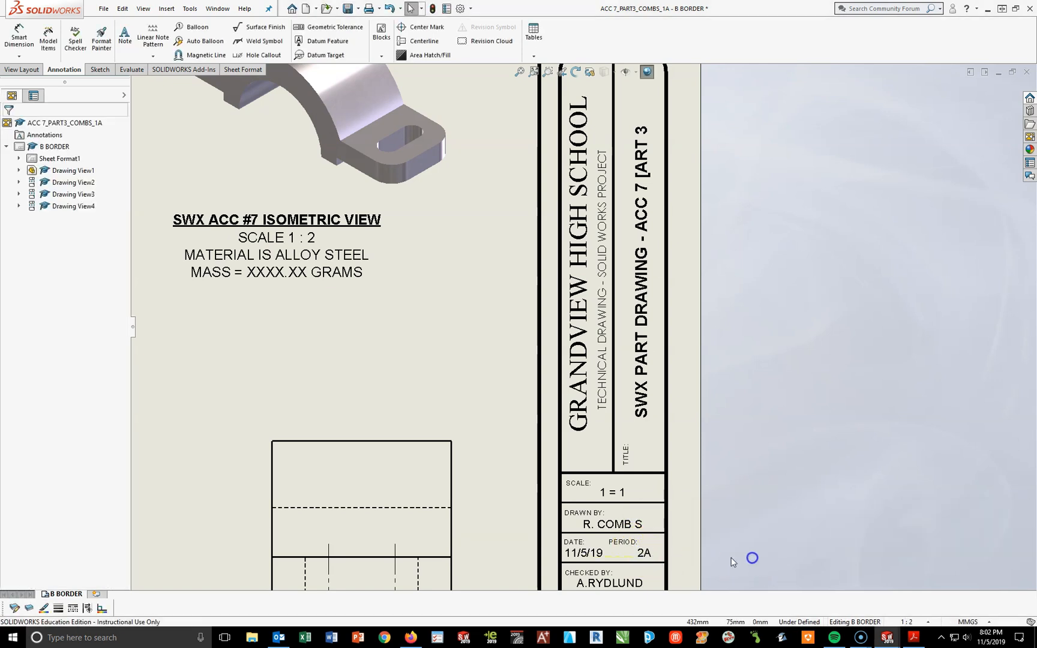
Step: Replace the Checked By entry with the checker's name and center the note in its cell
{"action": "scroll", "coordinate": [636, 558], "scroll_direction": "up", "scroll_amount": 2}
{"action": "scroll", "coordinate": [636, 557], "scroll_direction": "down", "scroll_amount": 3}
{"action": "double_click", "coordinate": [588, 422]}
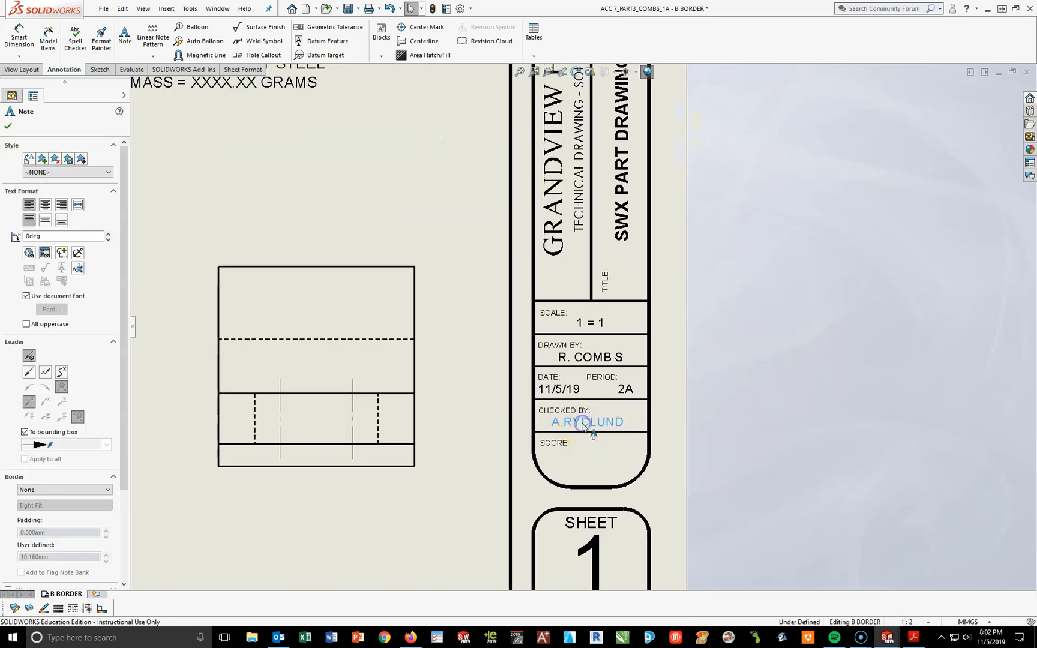
{"action": "type", "text": "R. COMBNS"}
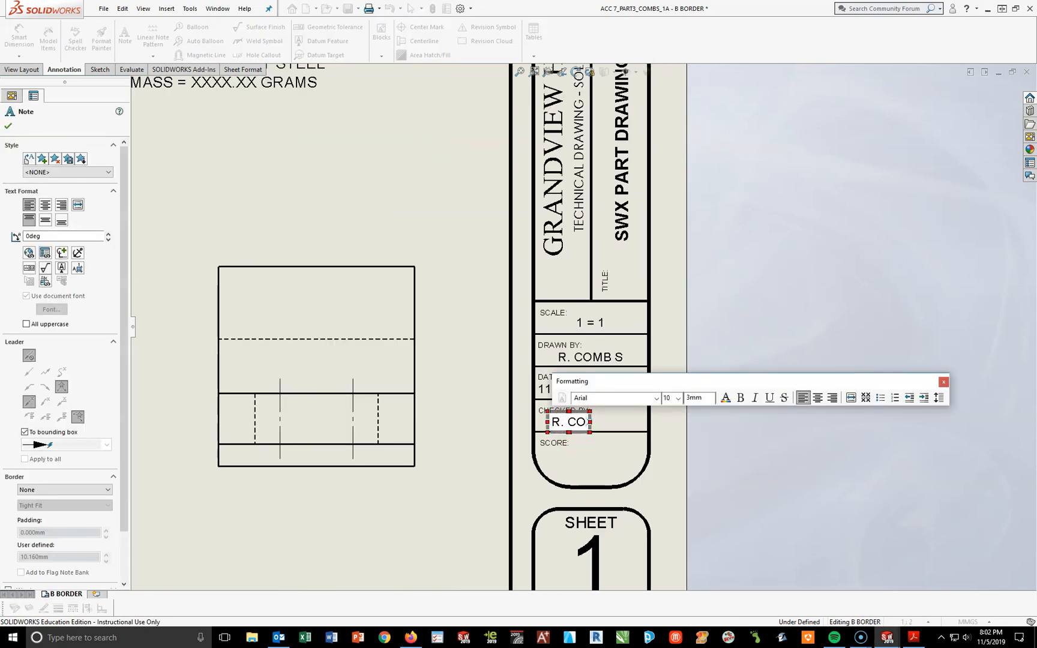
{"action": "key", "text": "BackSpace"}
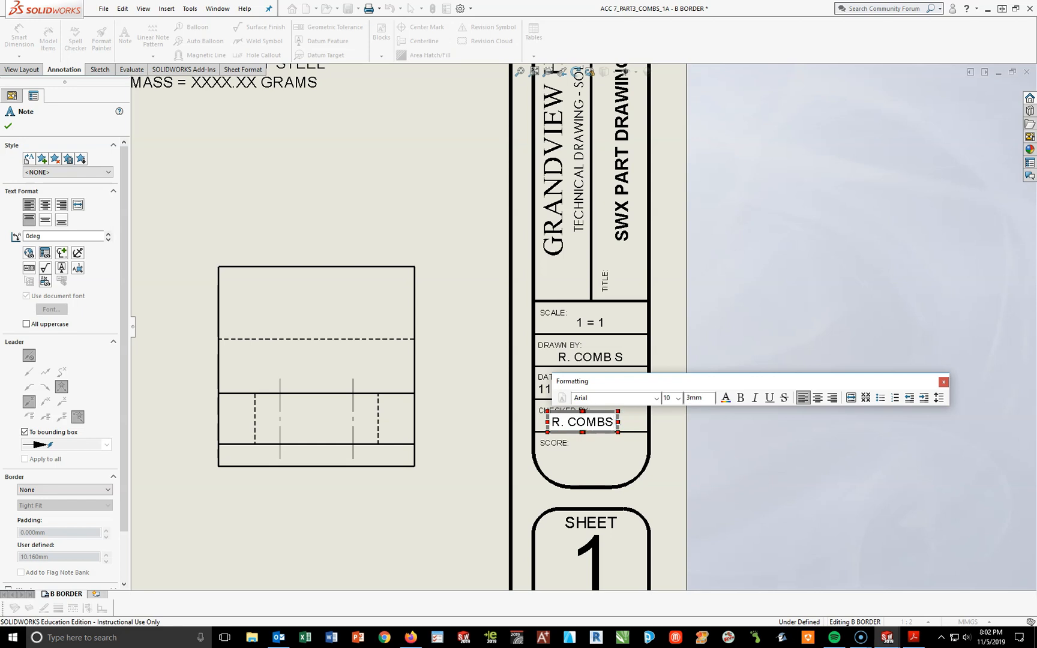
{"action": "left_click", "coordinate": [771, 491]}
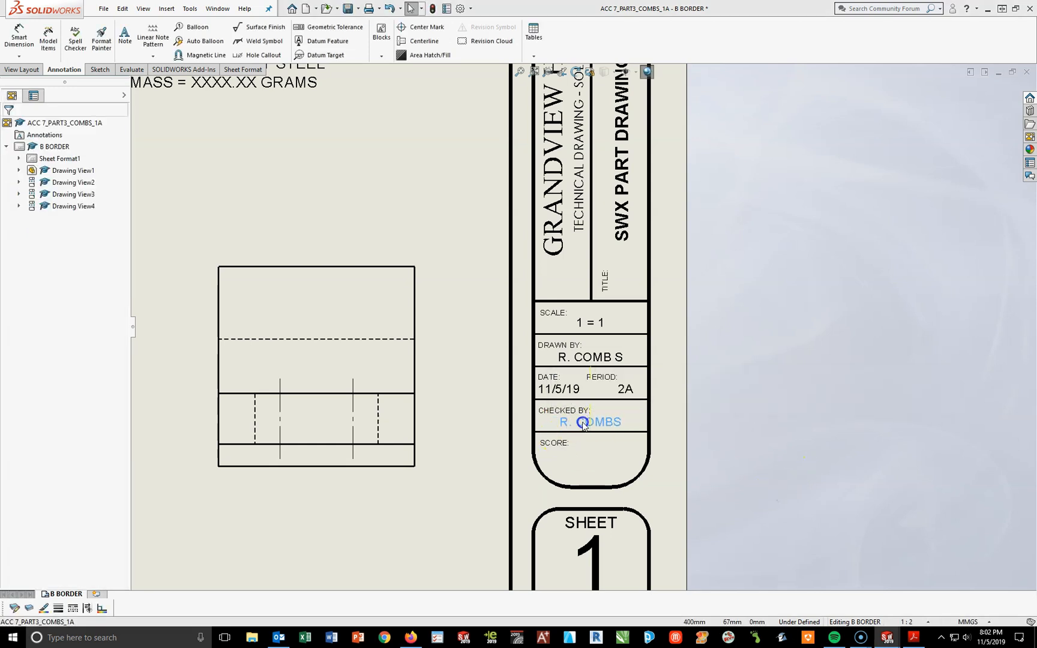
Step: Remove the stray space from the drafter's name in the Drawn By cell
{"action": "scroll", "coordinate": [602, 523], "scroll_direction": "up", "scroll_amount": 1}
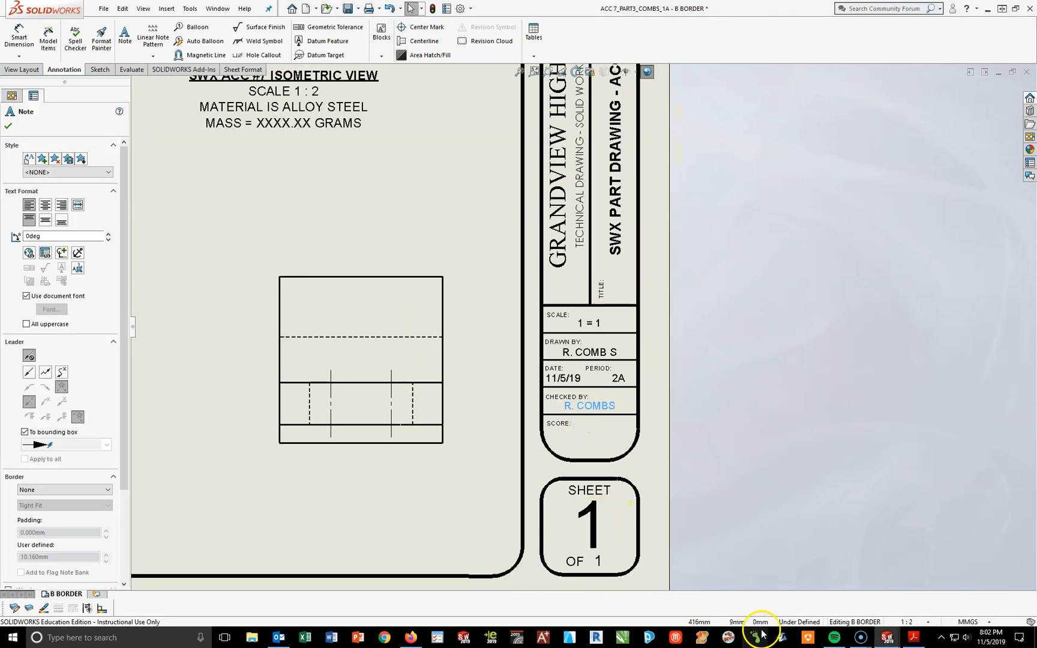
{"action": "mouse_move", "coordinate": [887, 637]}
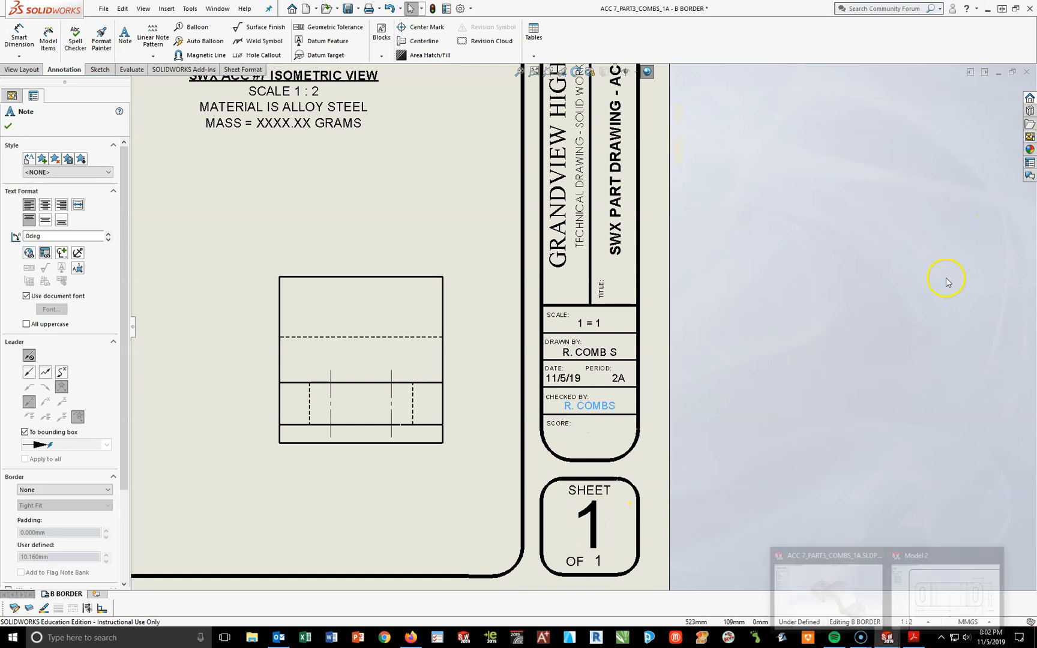
{"action": "double_click", "coordinate": [611, 357]}
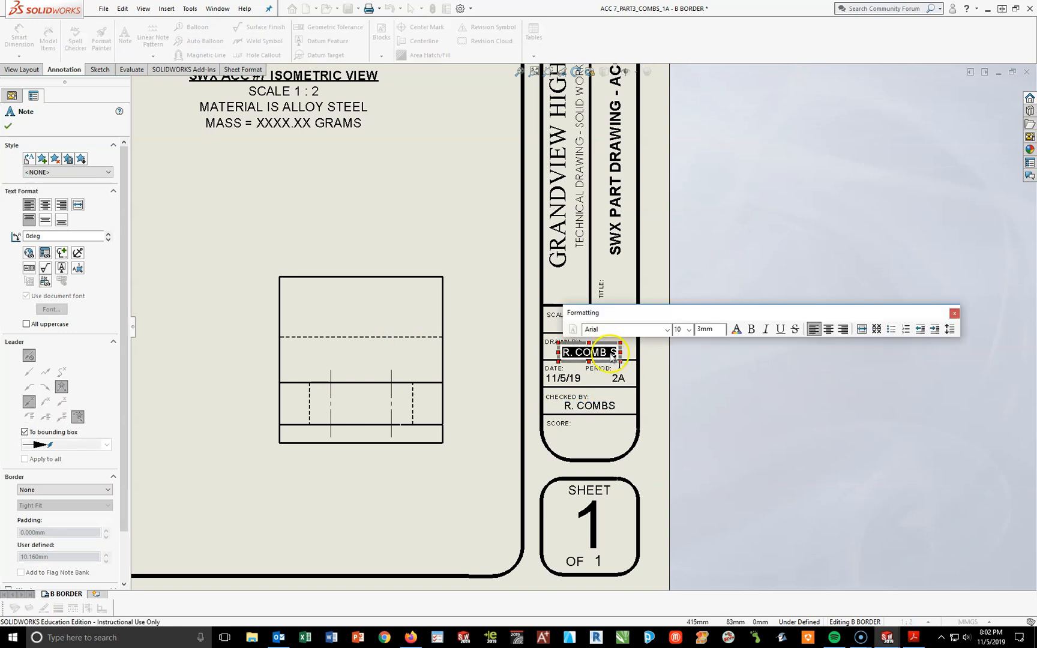
{"action": "left_click", "coordinate": [613, 352]}
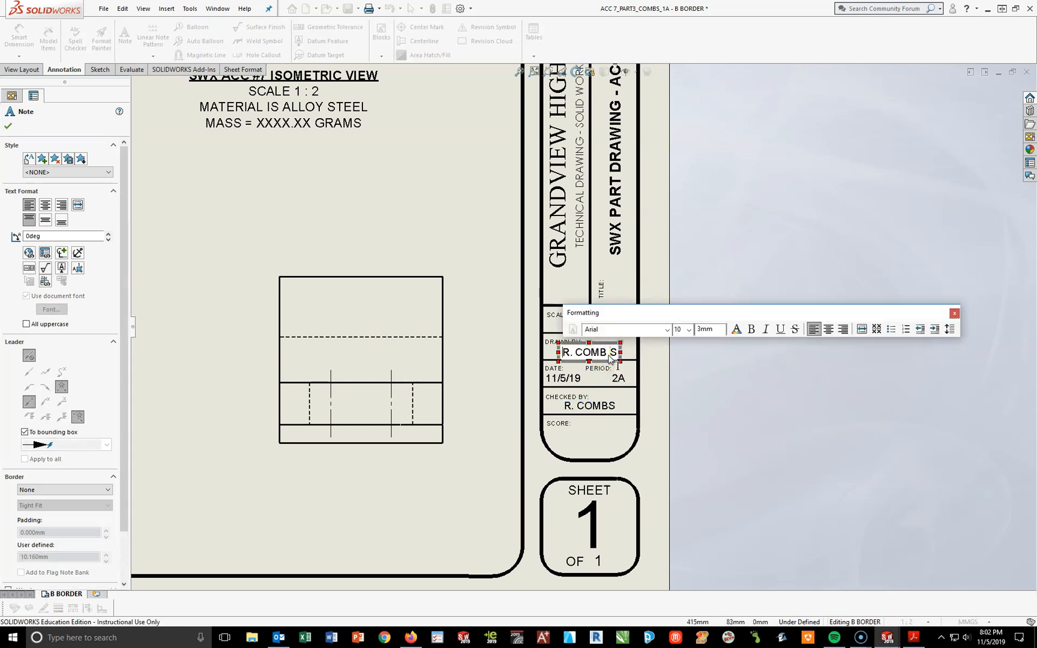
{"action": "left_click", "coordinate": [693, 390]}
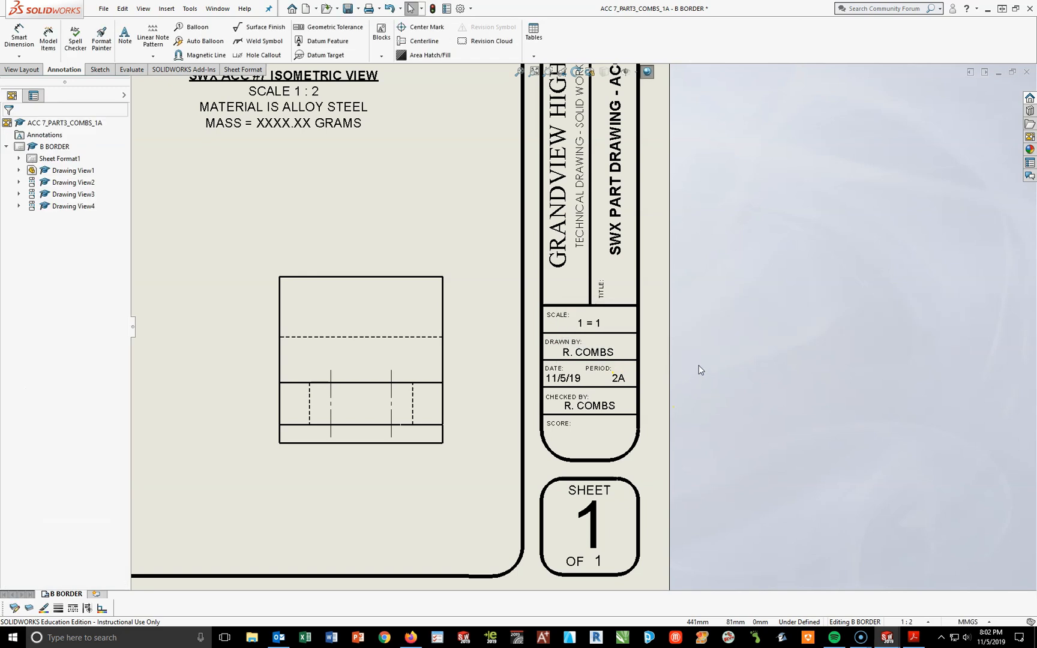
Step: Fit the whole sheet in view and save the drawing in the 3D Parts folder under its suggested file name
{"action": "key", "text": "f"}
{"action": "left_click", "coordinate": [650, 442]}
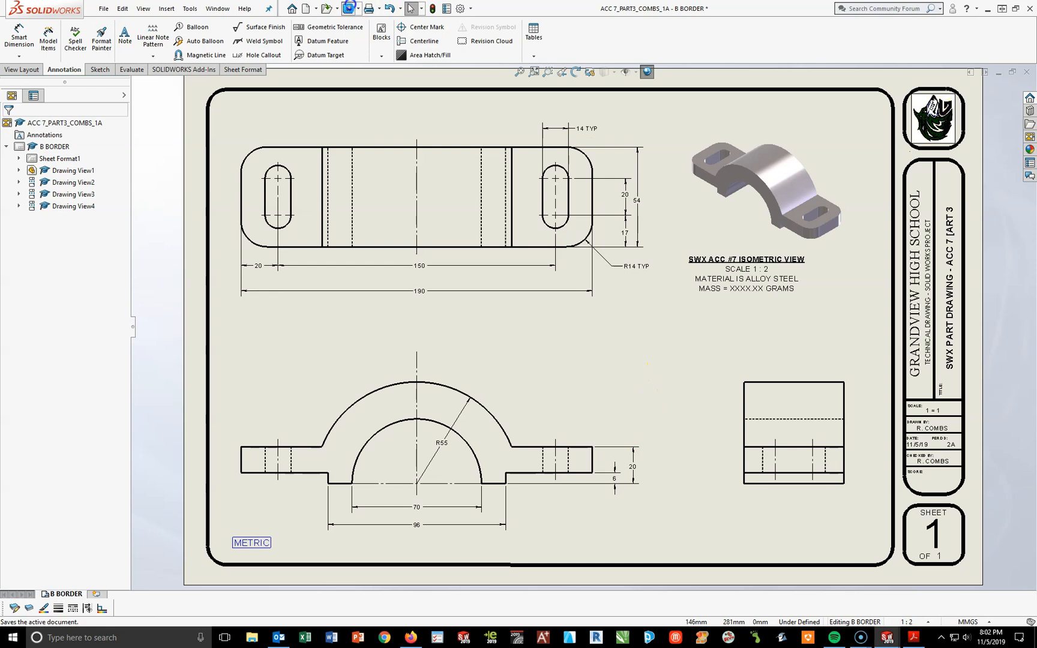
{"action": "left_click", "coordinate": [347, 8]}
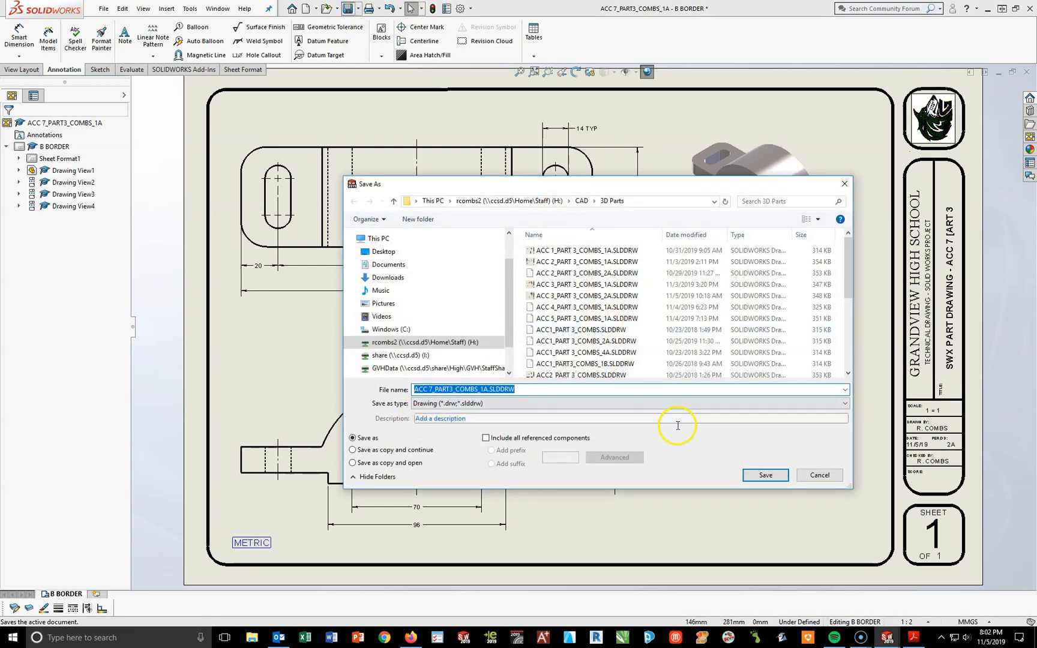
{"action": "left_click", "coordinate": [773, 475]}
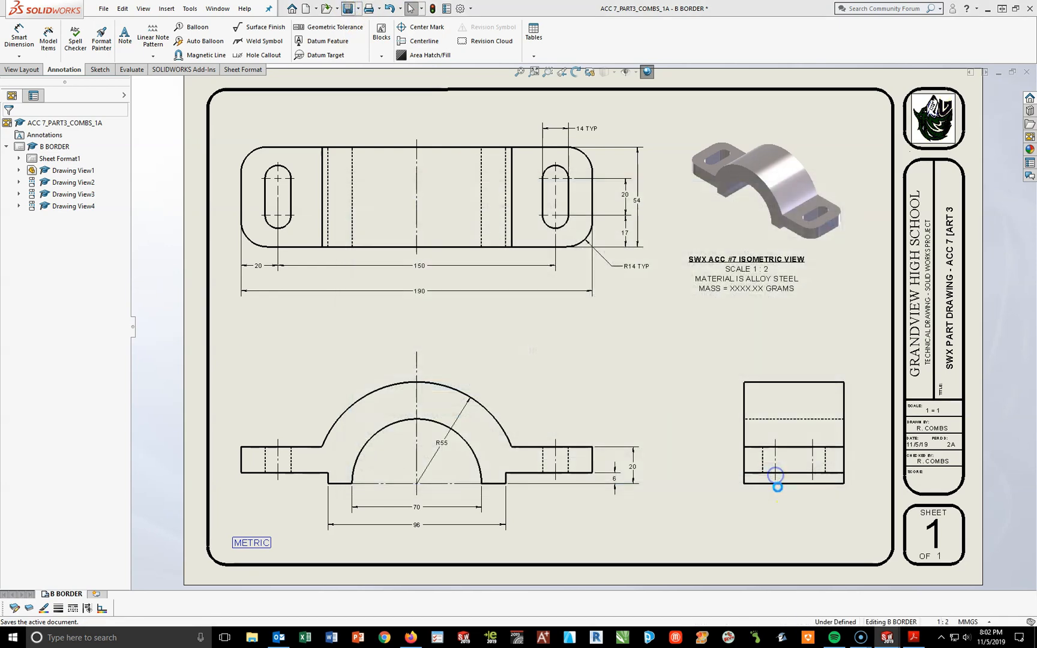
Step: Print one copy of the current sheet on the GVH-L108-TE-LAB printer
{"action": "left_click", "coordinate": [103, 8]}
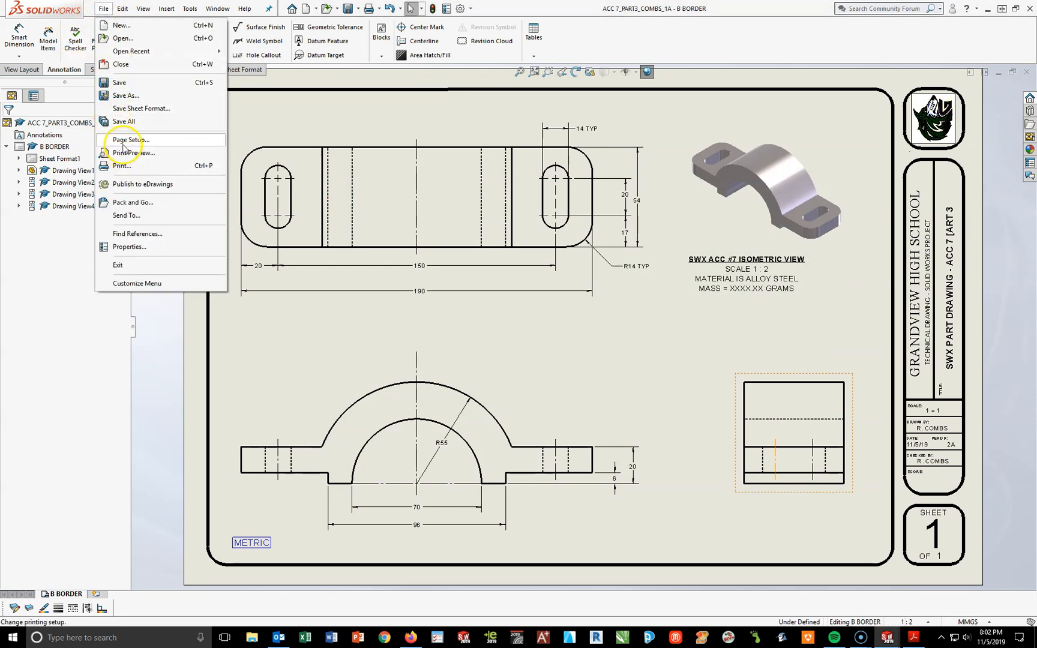
{"action": "left_click", "coordinate": [123, 165]}
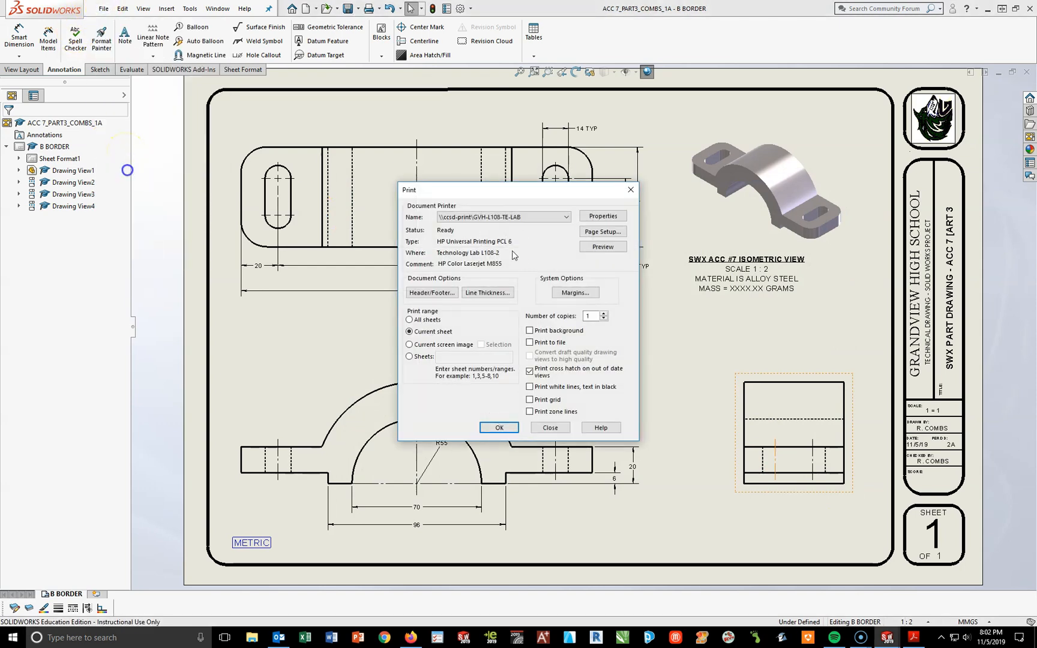
{"action": "left_click", "coordinate": [497, 427]}
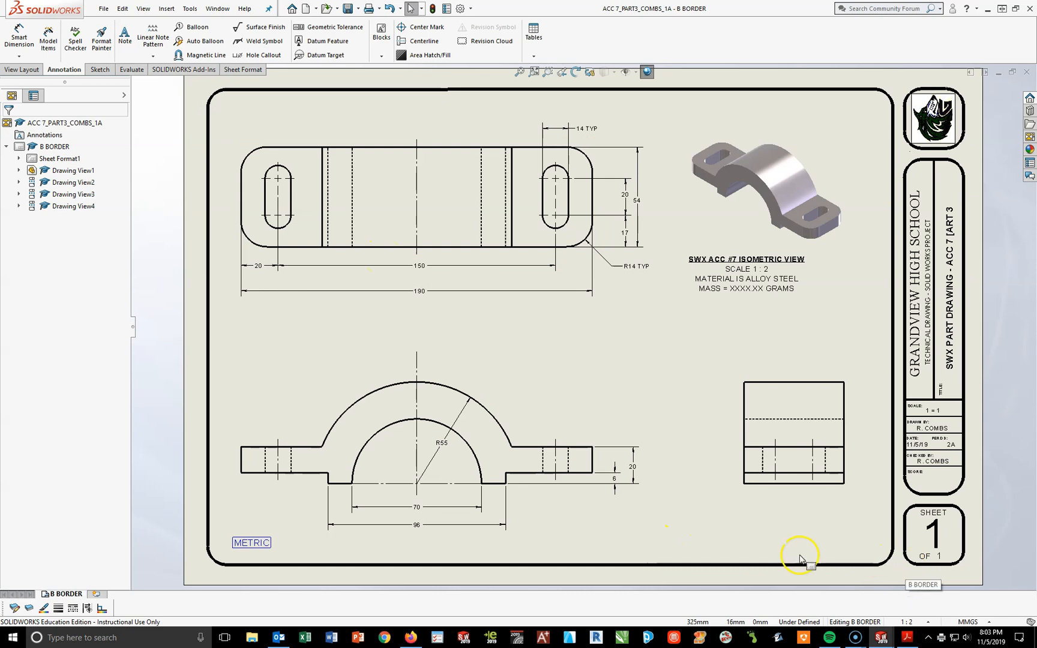
{"action": "left_click", "coordinate": [649, 402]}
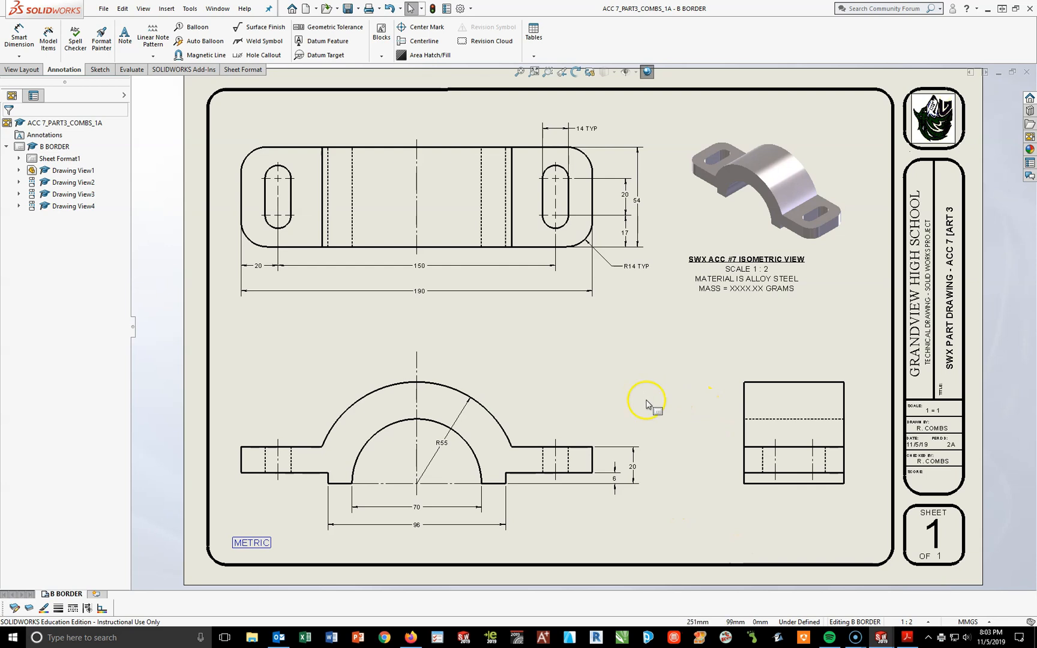